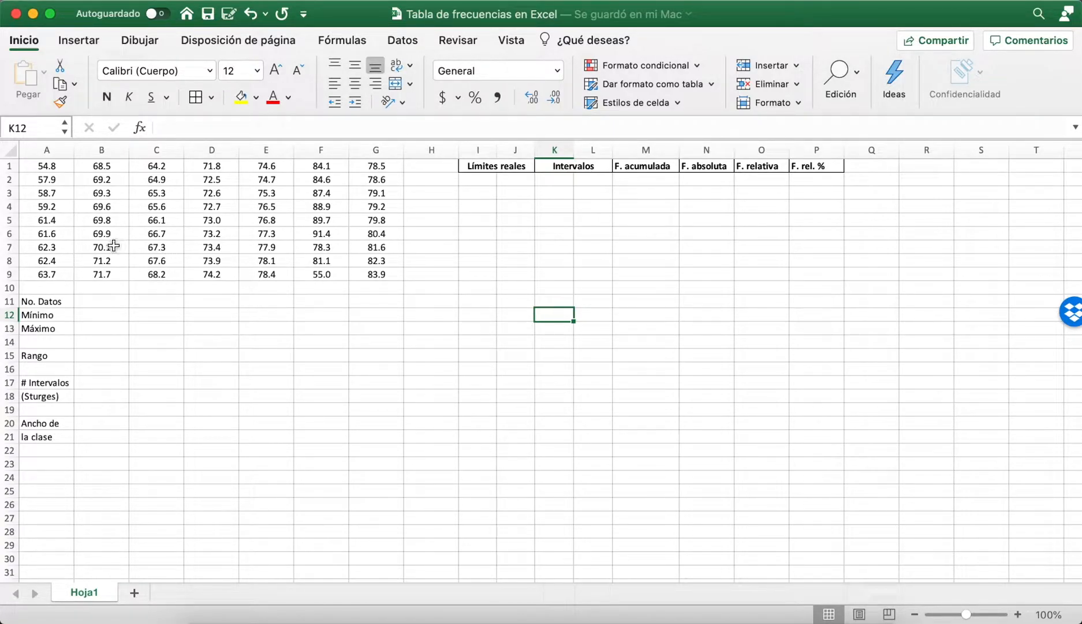
Step: Look over the individual data values in the range A1:G9
left_click(47, 160)
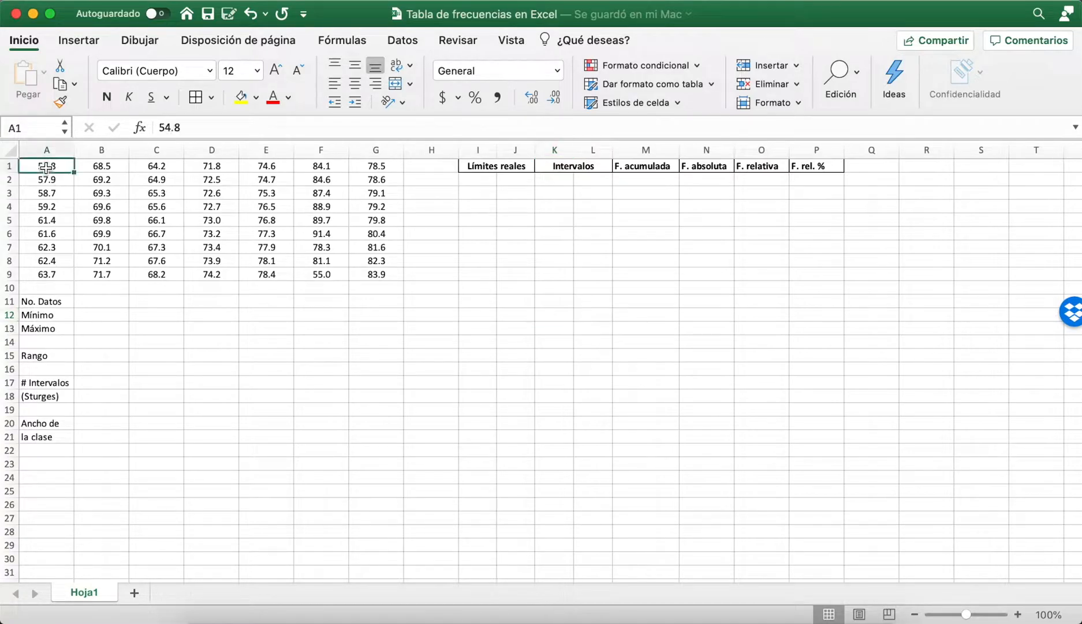
key("Right")
key("Right")
key("Right")
key("Right")
key("Right")
key("Right")
key("Right")
key("Down")
key("Down")
key("Down")
key("Down")
key("Left")
key("Left")
key("Left")
key("Left")
key("Left")
key("Left")
key("Down")
key("Down")
key("Down")
key("Right")
key("Right")
key("Right")
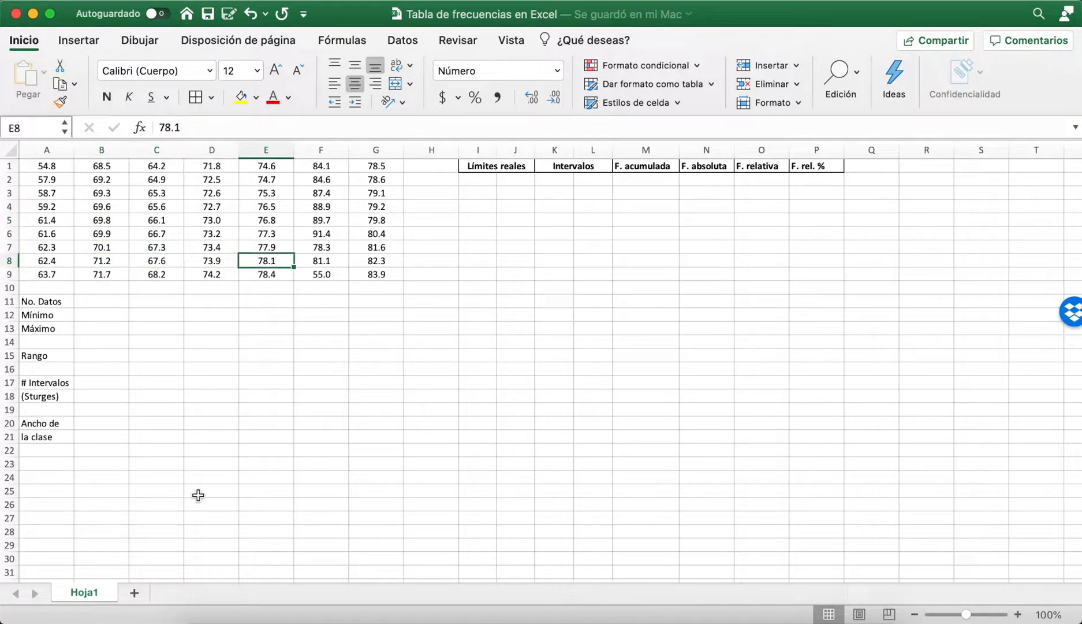
key("Right")
key("Up")
key("Left")
key("Up")
key("Up")
key("Up")
key("Left")
key("Left")
key("Left")
key("Right")
key("Right")
key("Right")
key("Right")
key("Down")
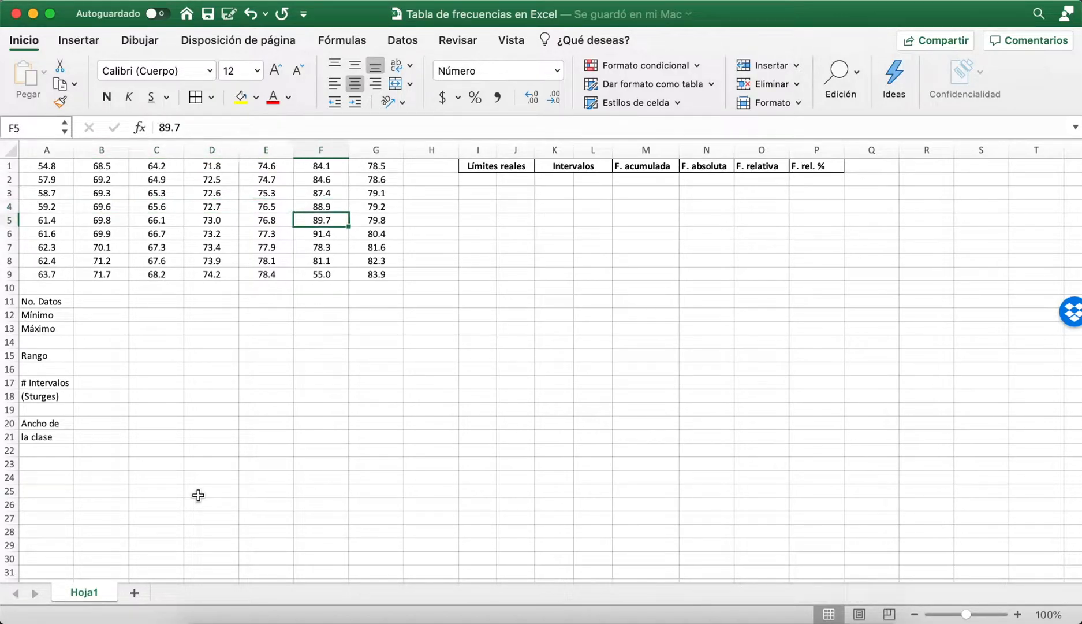
key("Down")
key("Down")
key("Down")
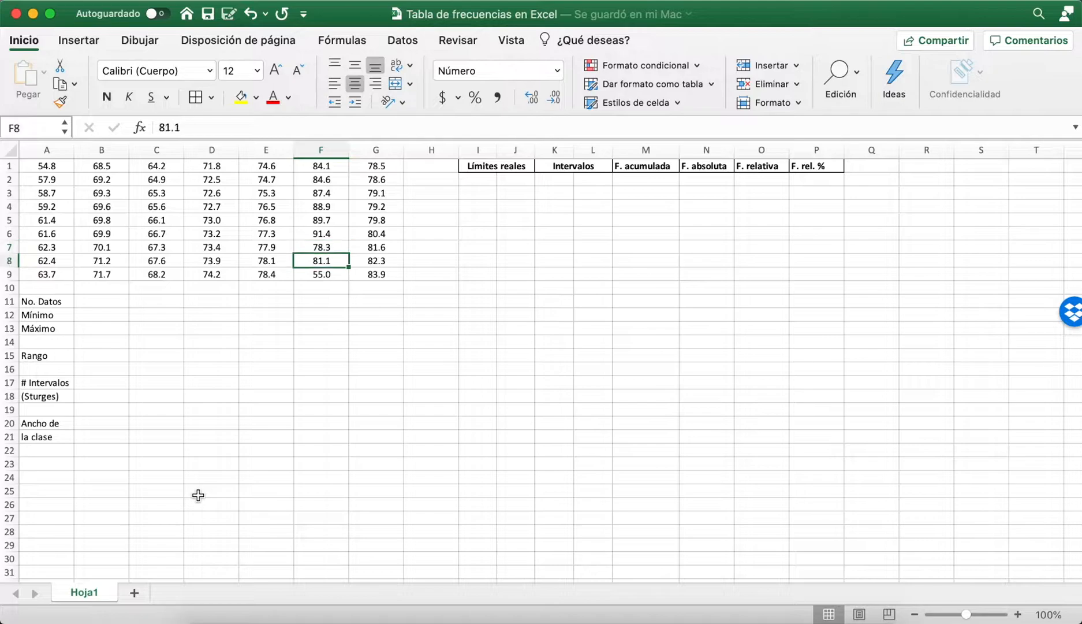
left_click(57, 182)
left_click(358, 277)
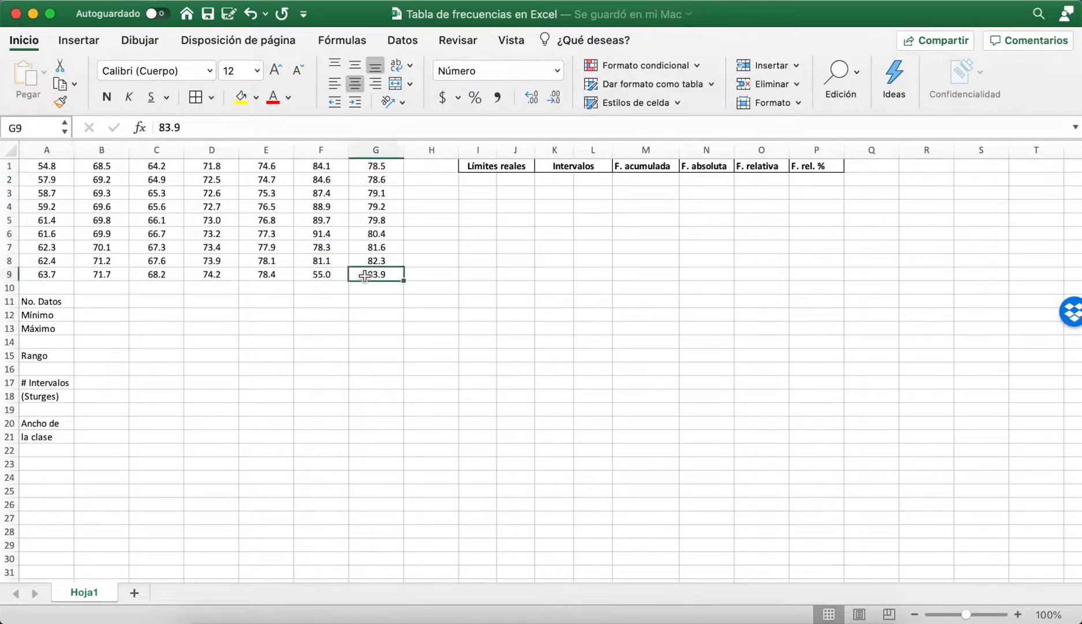
left_click(160, 234)
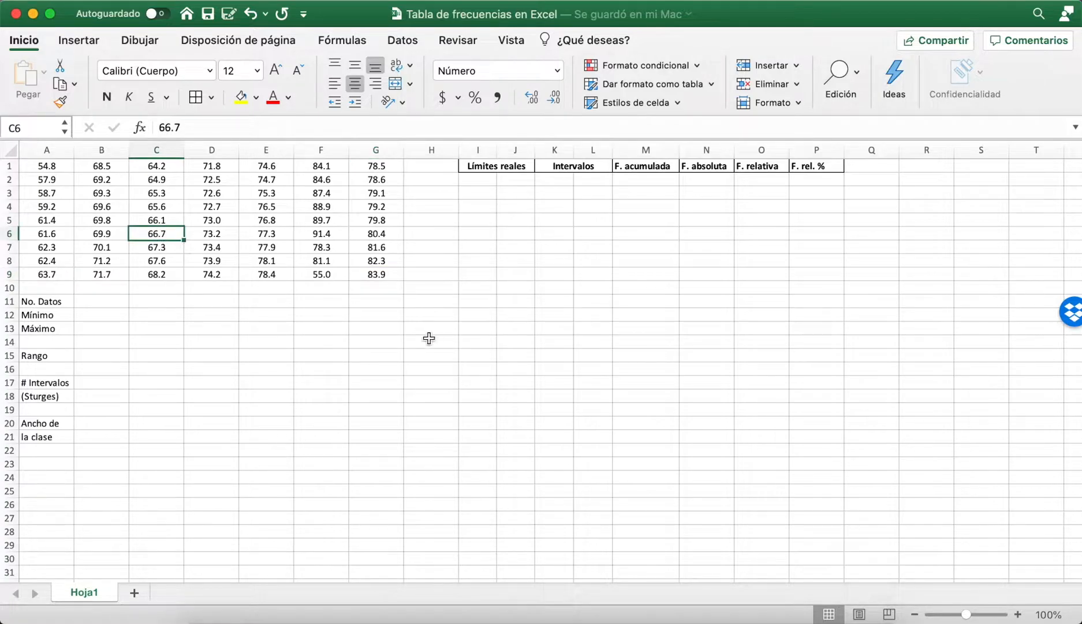
left_click(316, 232)
left_click(154, 217)
left_click(48, 177)
left_click(358, 219)
left_click(211, 231)
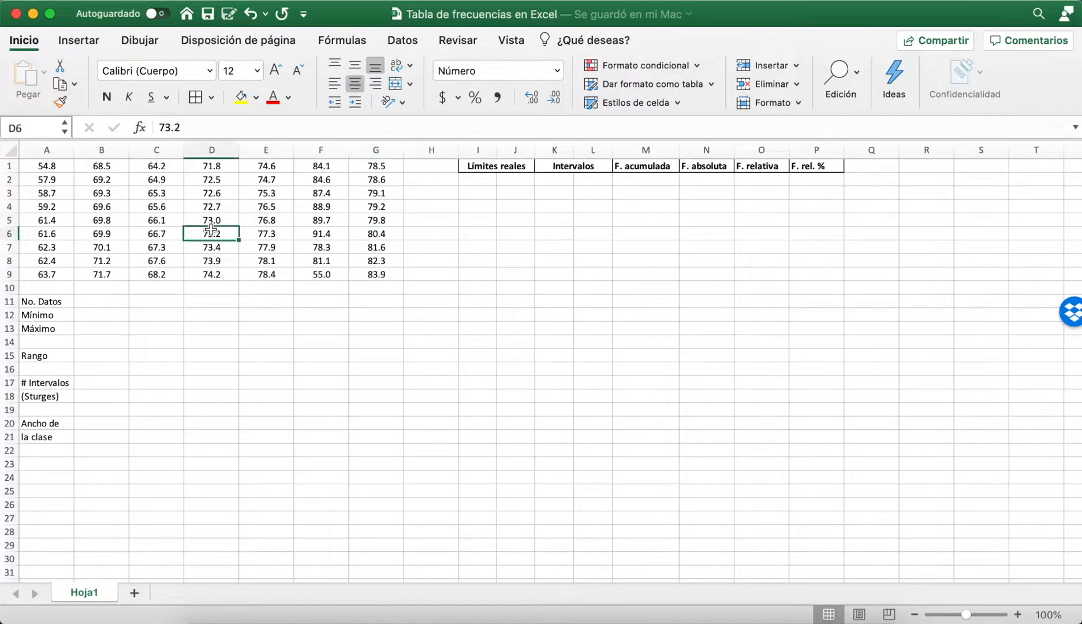
left_click(52, 164)
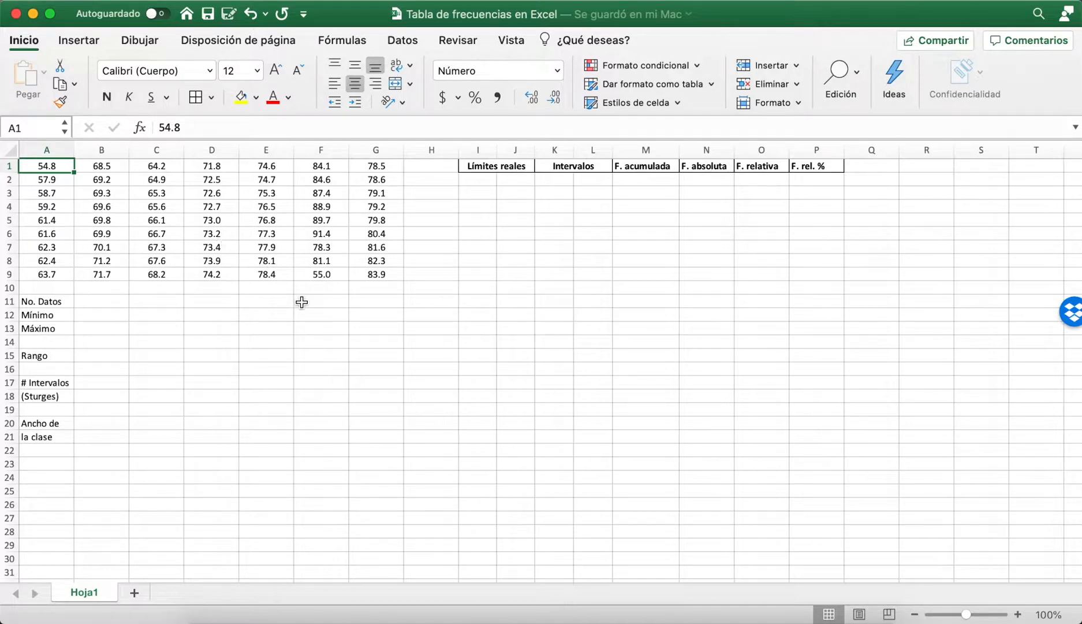
left_click(328, 277)
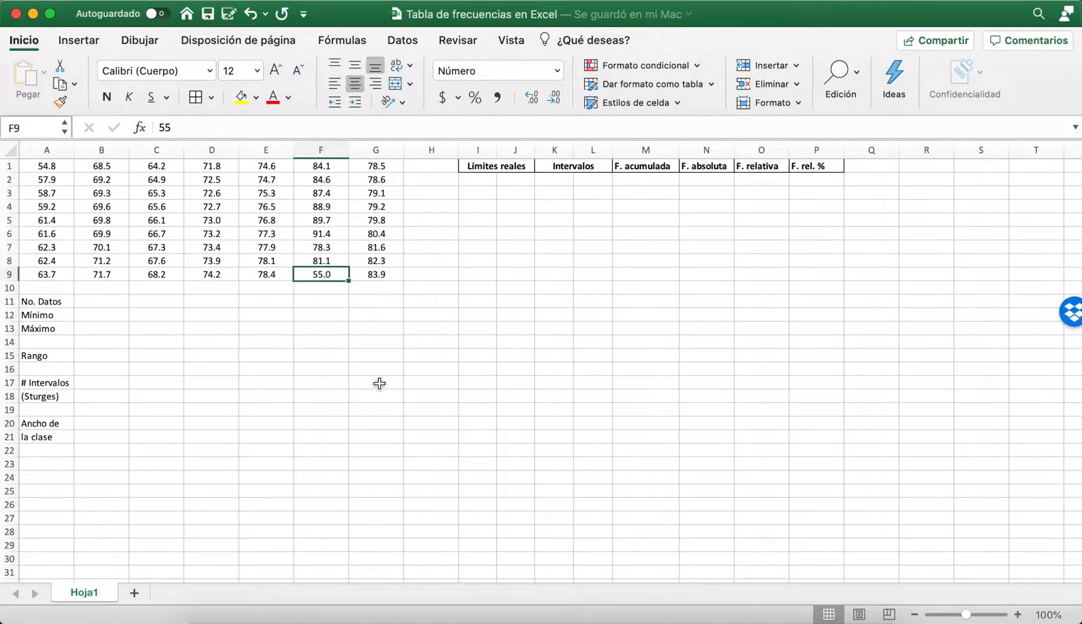
left_click(107, 220)
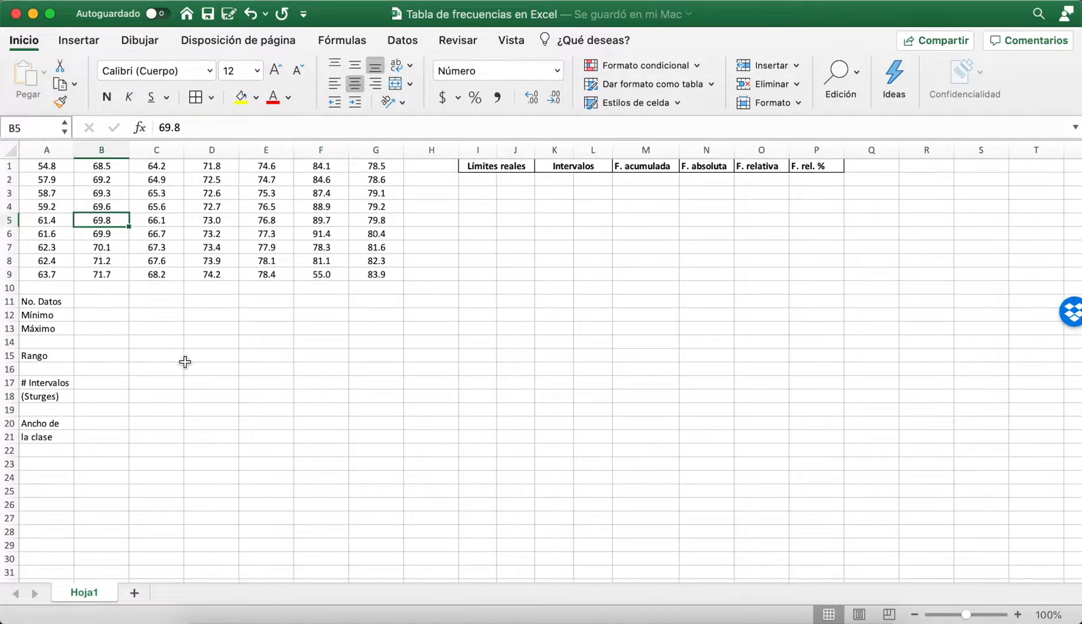
left_click(375, 277)
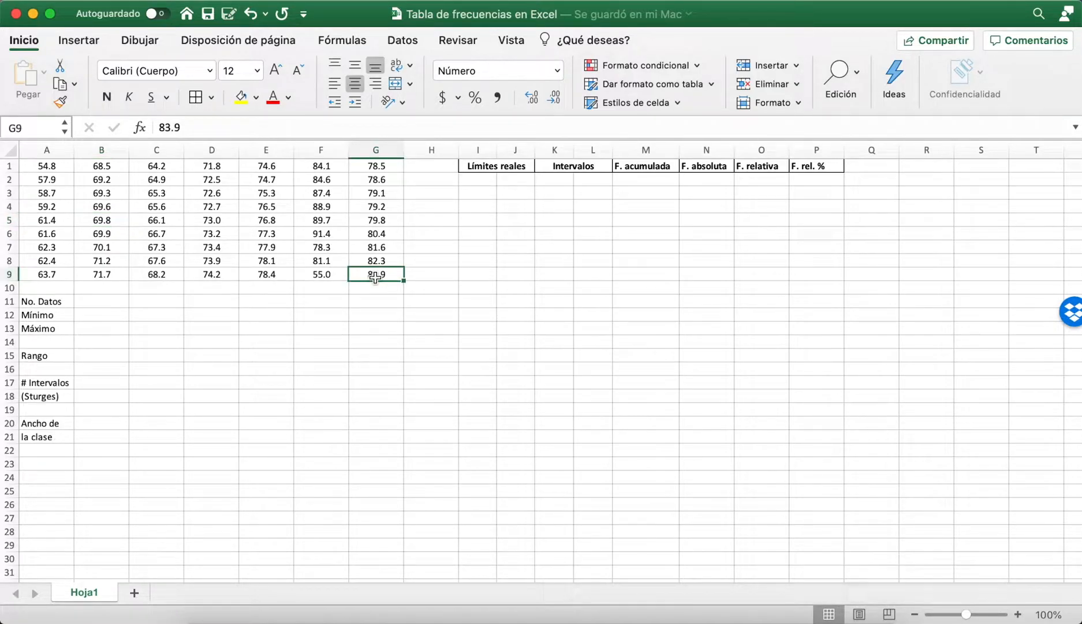
left_click(330, 236)
left_click(331, 206)
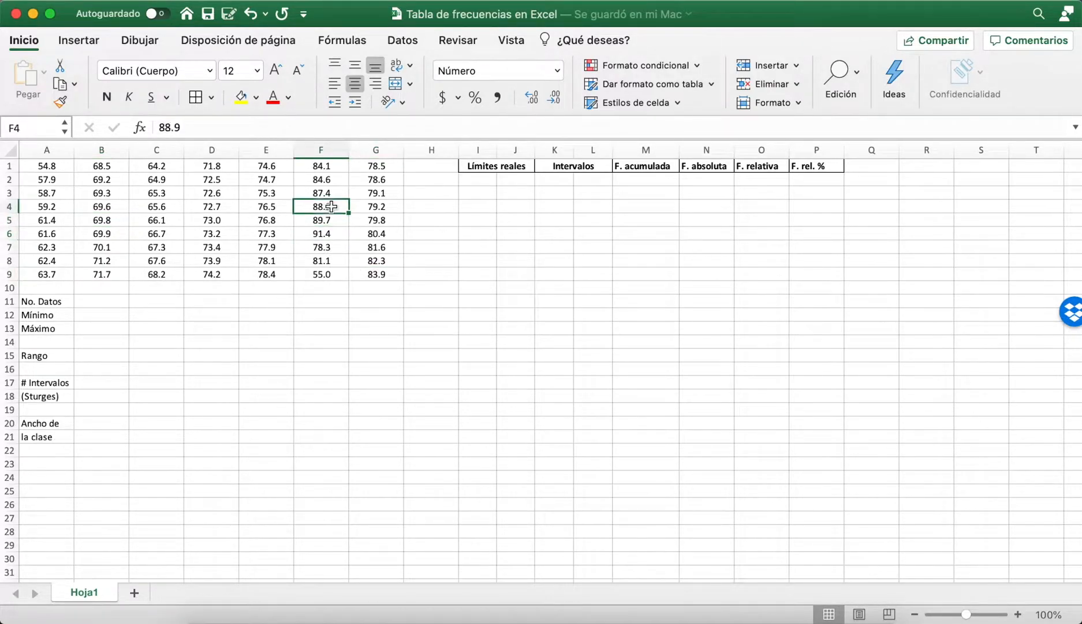
left_click(119, 235)
left_click(54, 176)
left_click(290, 225)
left_click(327, 361)
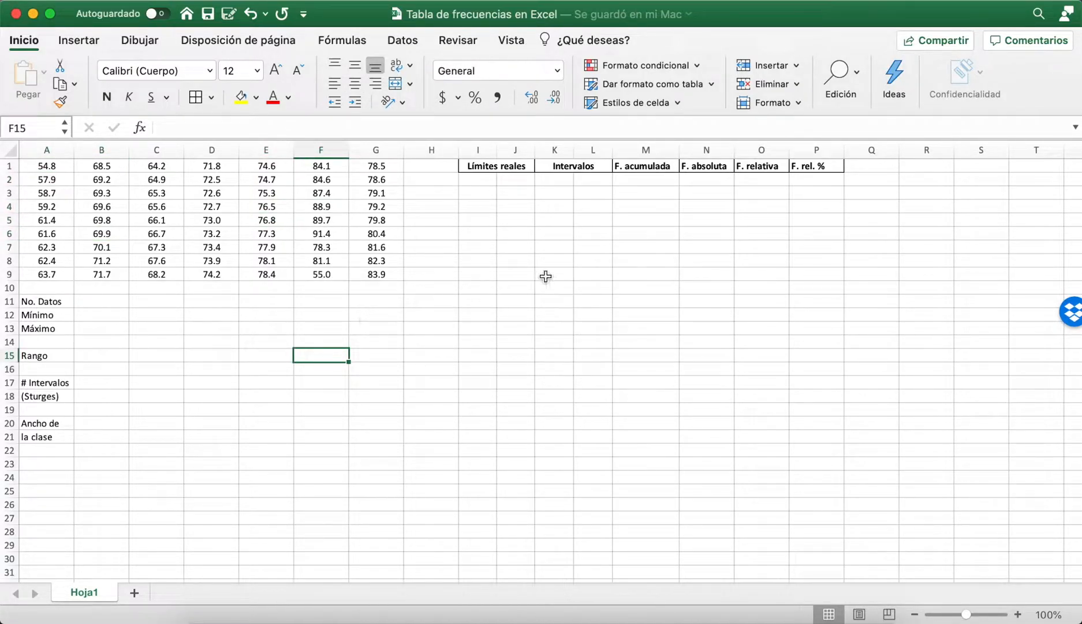
Step: Review the frequency table area below the I1:P1 headings and its column headings, including Límites reales, Intervalos, F. acumulada and F. absoluta
left_click(504, 166)
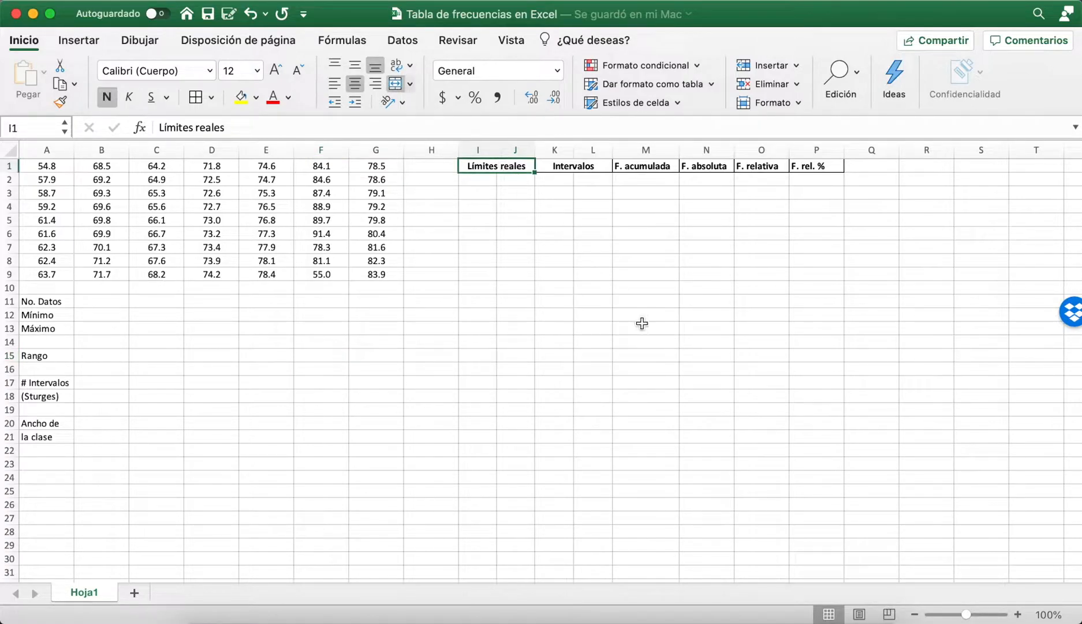
key("shift+Right")
key("shift+Right")
key("shift+Right")
key("shift+Right")
key("shift+Right")
key("shift+Down")
key("shift+Down")
key("shift+Down")
key("shift+Down")
key("shift+Down")
key("shift+Down")
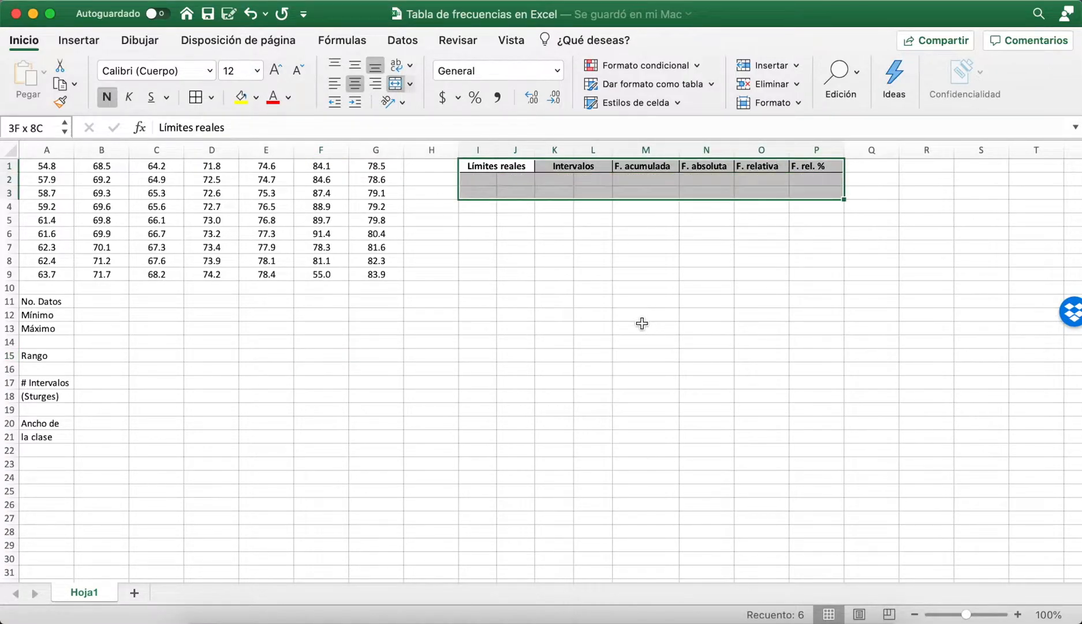
key("shift+Down")
key("shift+Down")
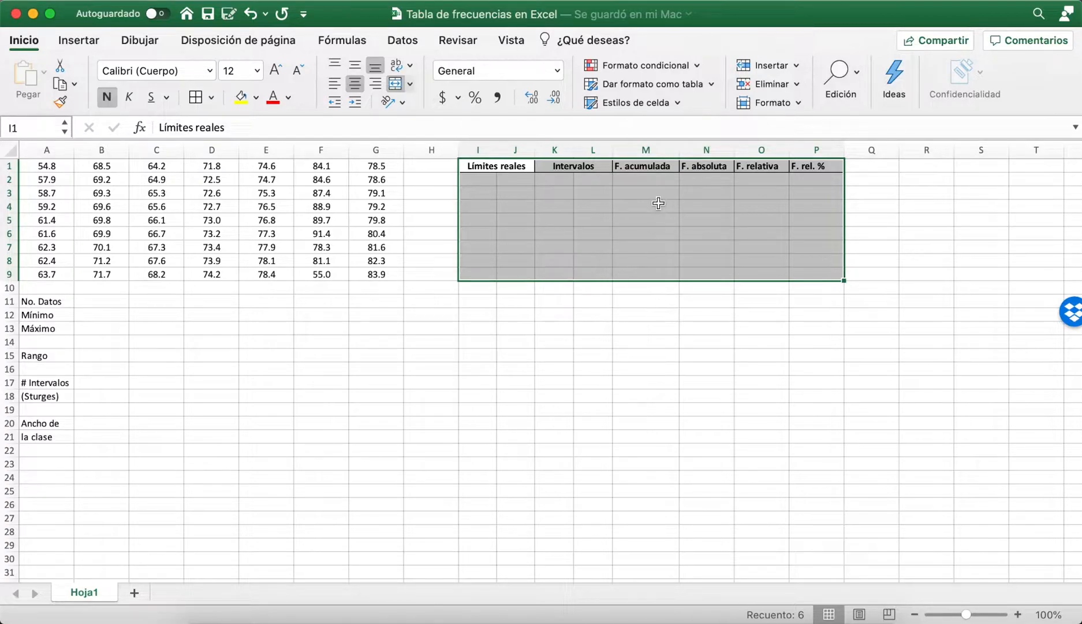
left_click(593, 167)
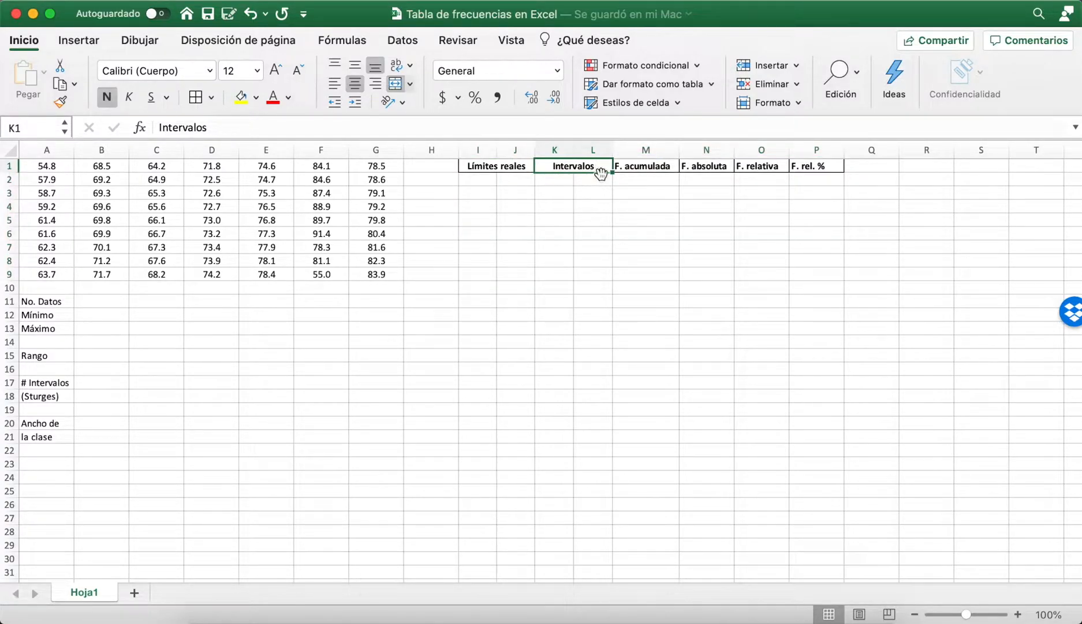
left_click(718, 168)
left_click(654, 172)
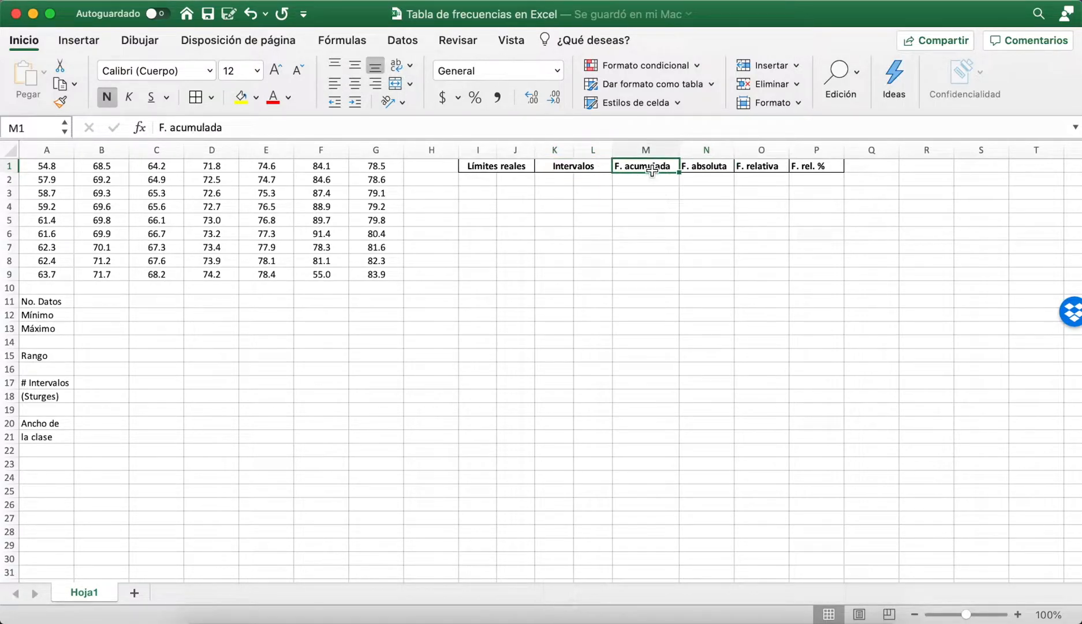
left_click(712, 169)
left_click(659, 169)
left_click(702, 168)
left_click(647, 169)
left_click(591, 163)
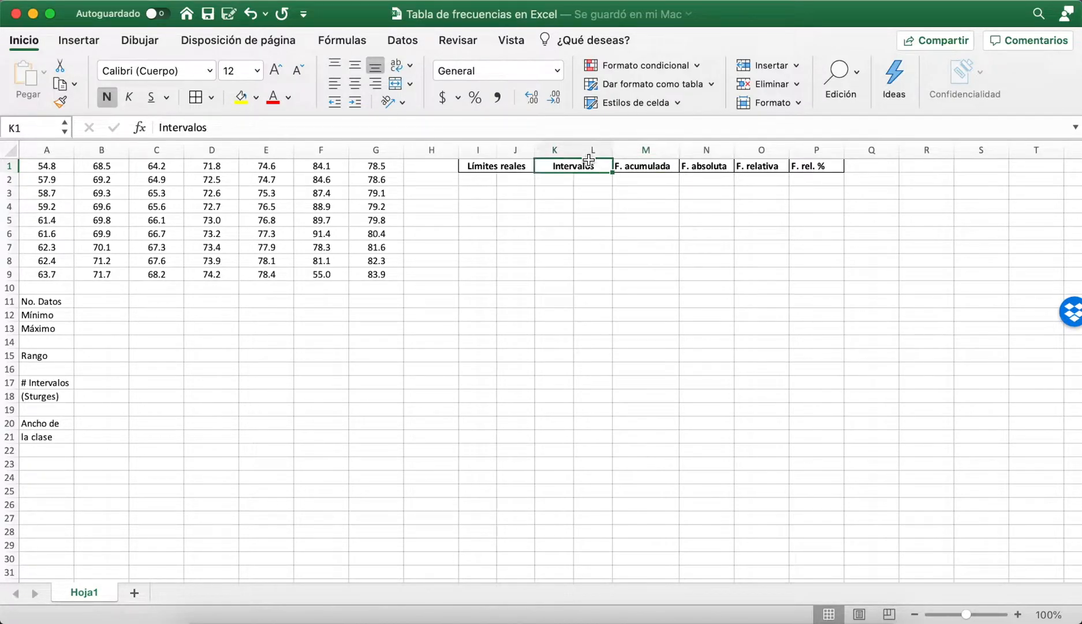
left_click(562, 274)
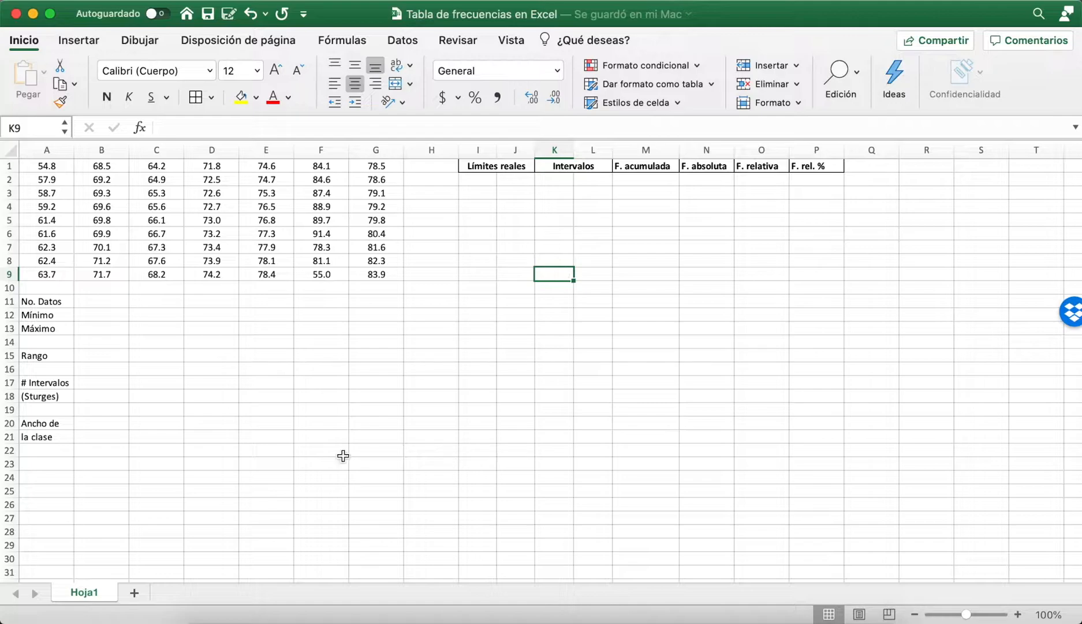
Step: Review the labels for the required calculations in column A, from No. Datos in A11 down to # Intervalos
left_click(58, 302)
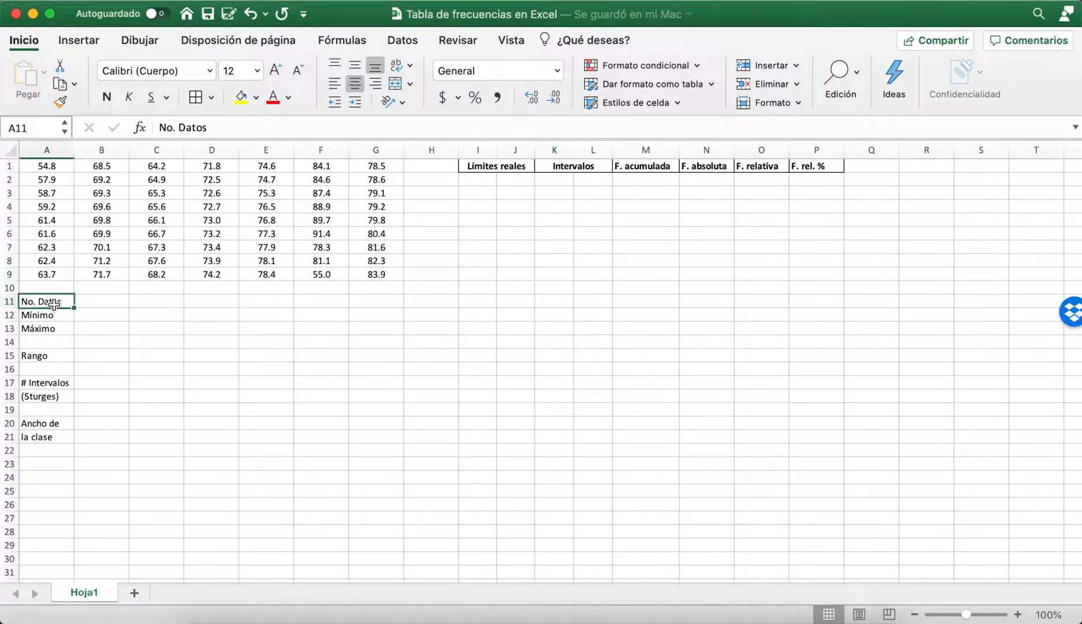
key("Down")
key("Down")
key("Down")
key("Down")
key("Down")
key("Down")
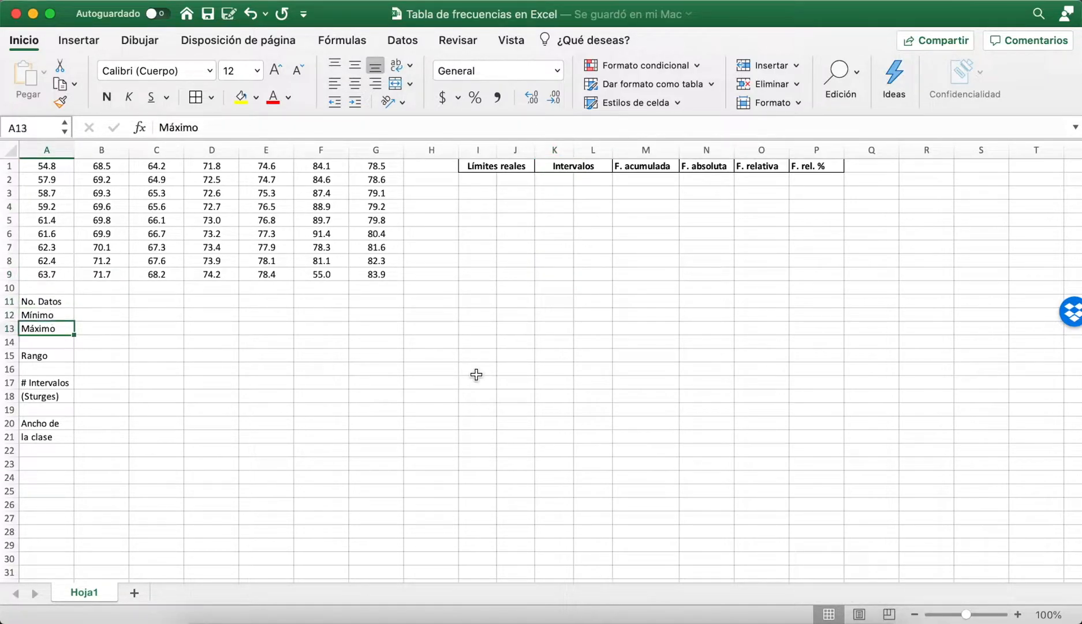
key("Up")
key("Up")
key("Up")
key("Up")
key("Up")
key("Up")
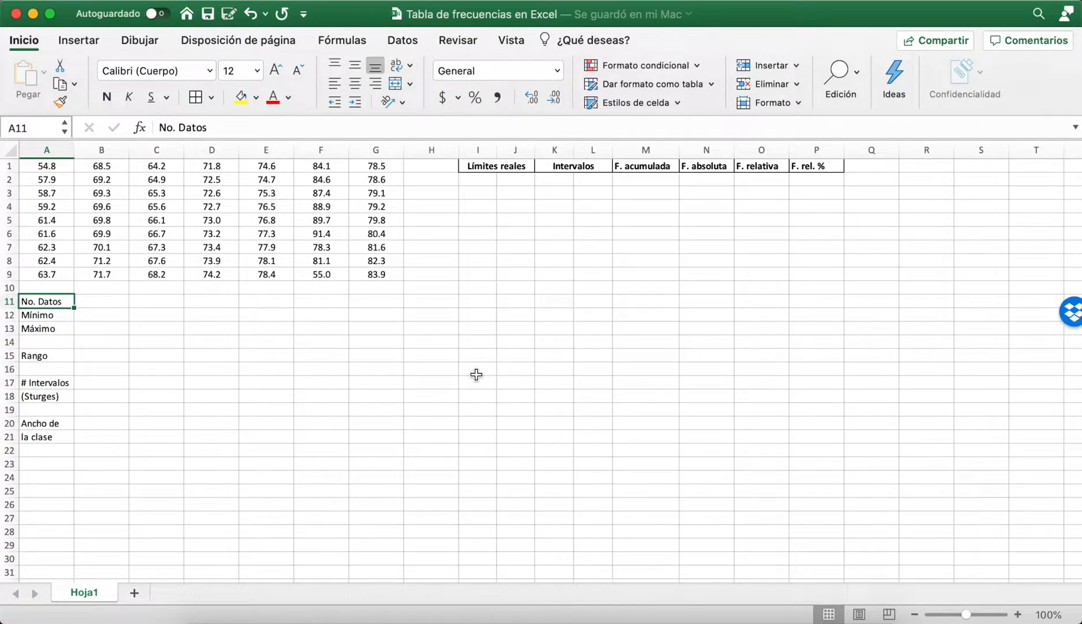
key("Down")
key("Down")
key("Down")
key("Down")
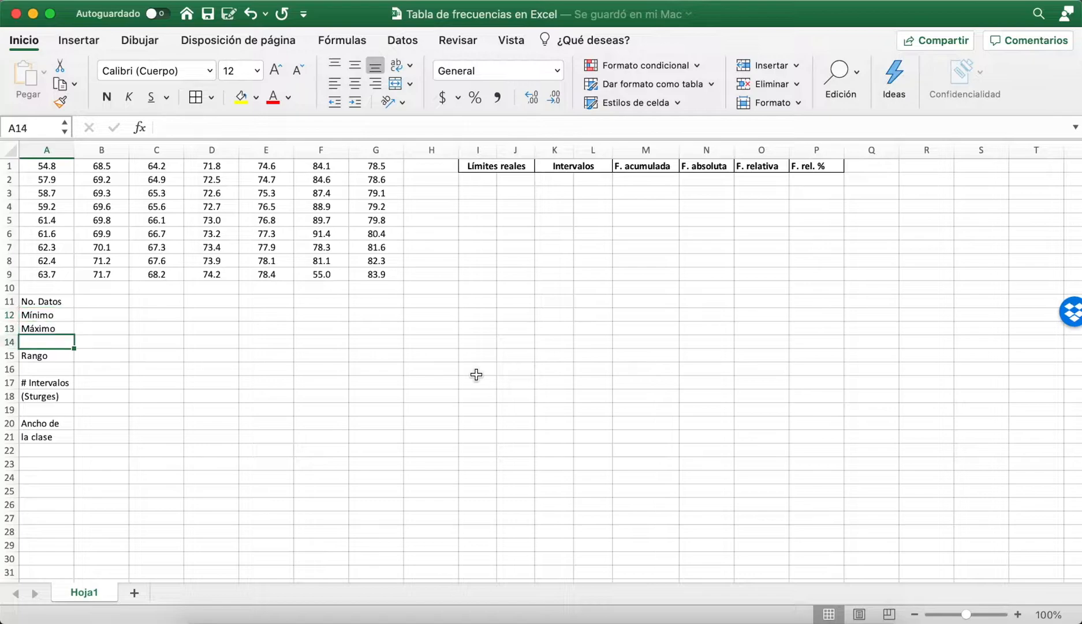
key("Down")
key("Down")
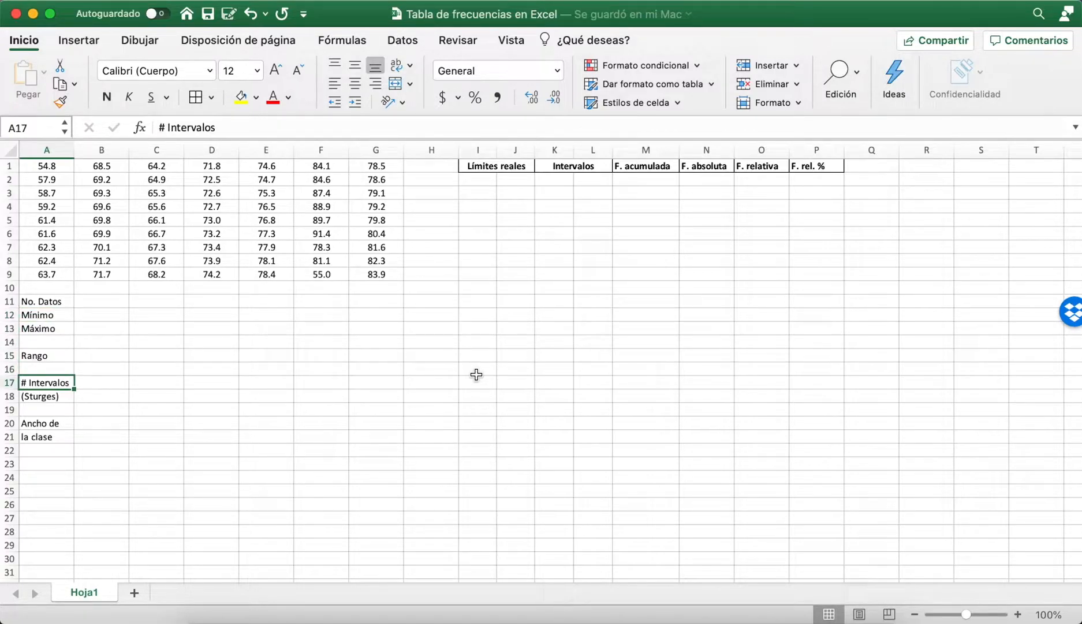
Step: Make the label "Ancho de la clase" in cells A20:A21 bold
key("Down")
key("Down")
key("Down")
key("Down")
key("Up")
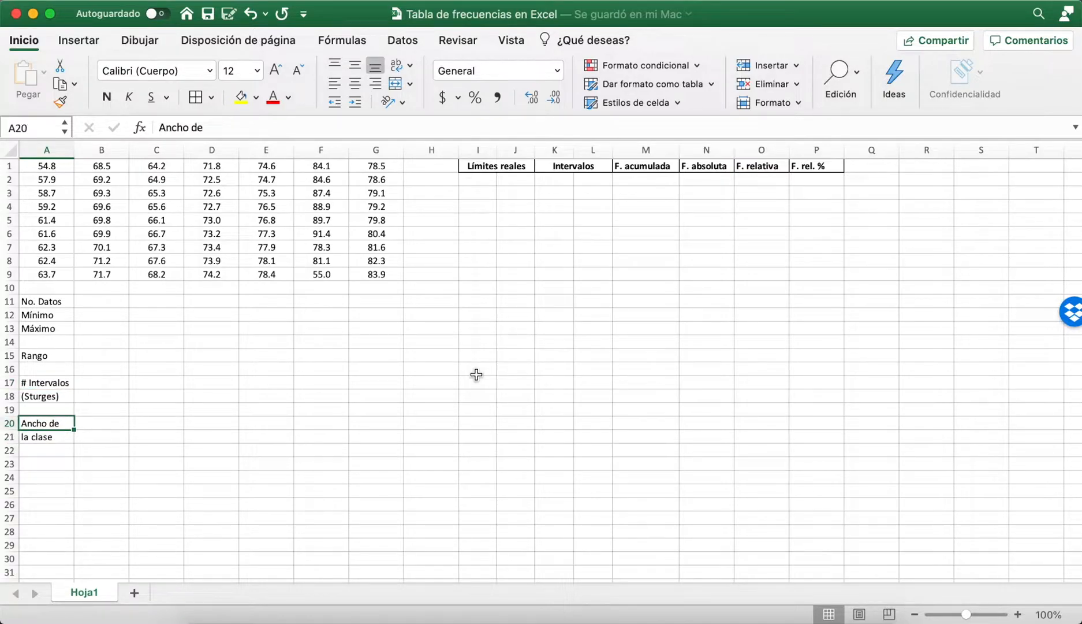
key("shift+Down")
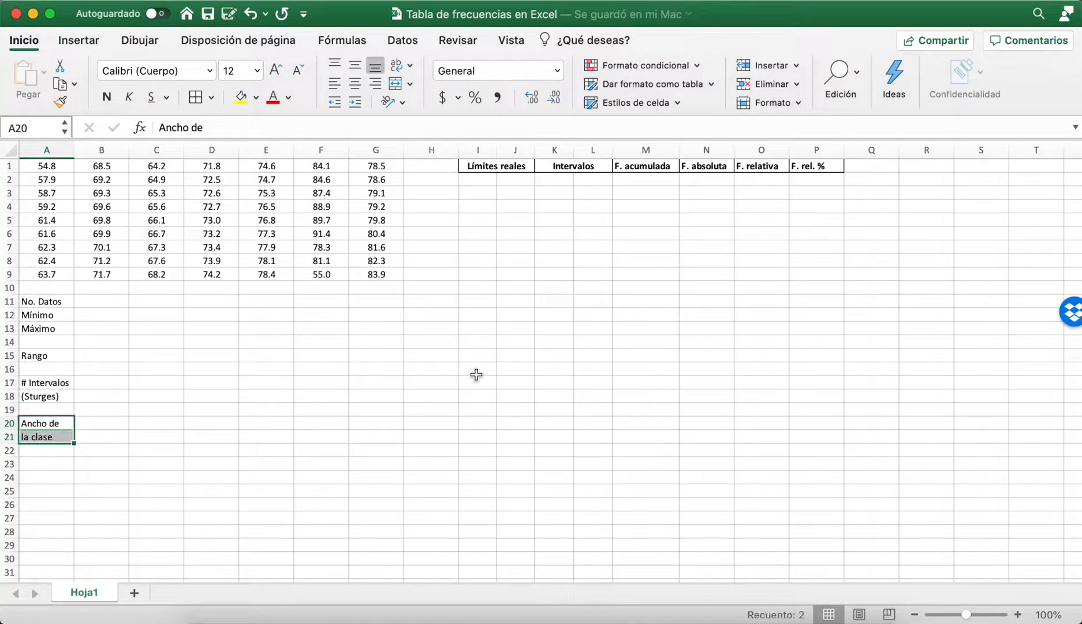
key("super+b")
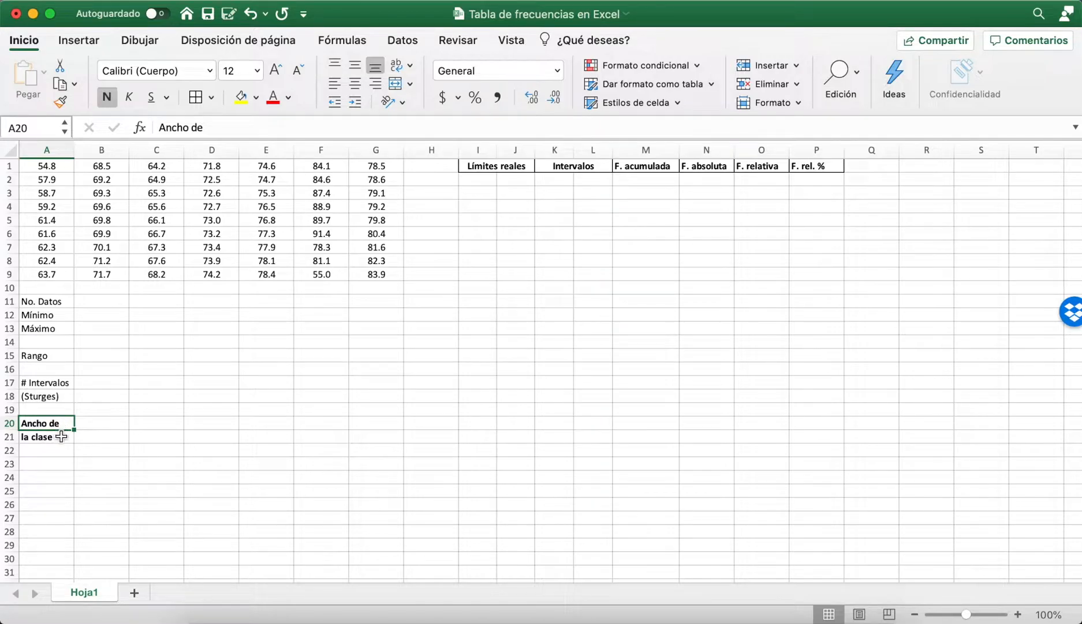
left_click(84, 423)
left_click(45, 426)
left_click(231, 426)
Step: Count the data in B11, beside No. Datos, with the formula =CONTAR(A1:G9)
left_click(56, 299)
left_click(89, 301)
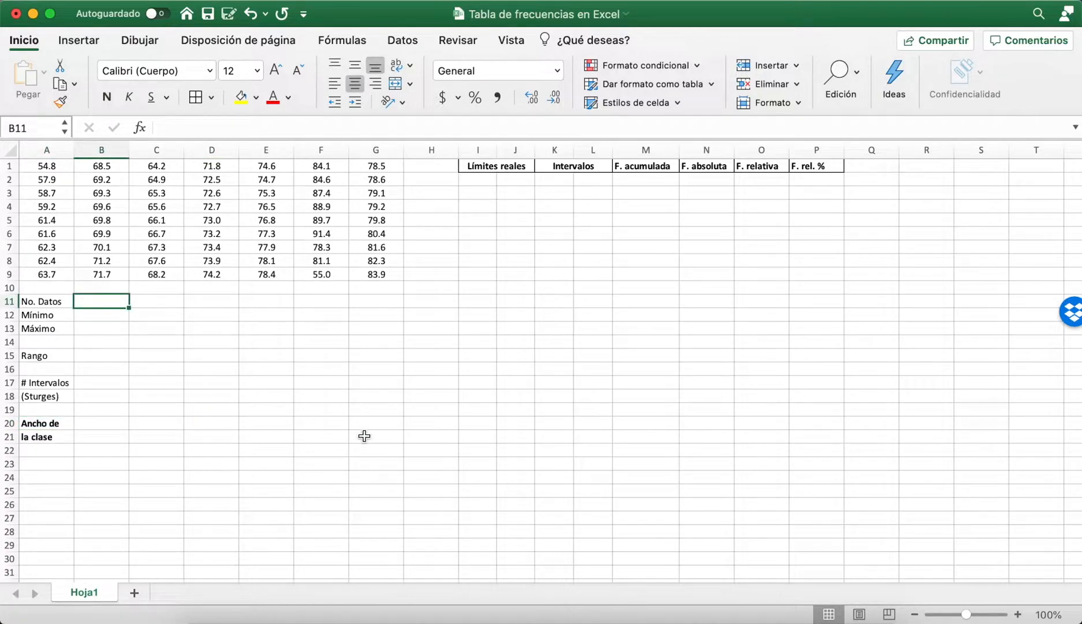
type("=")
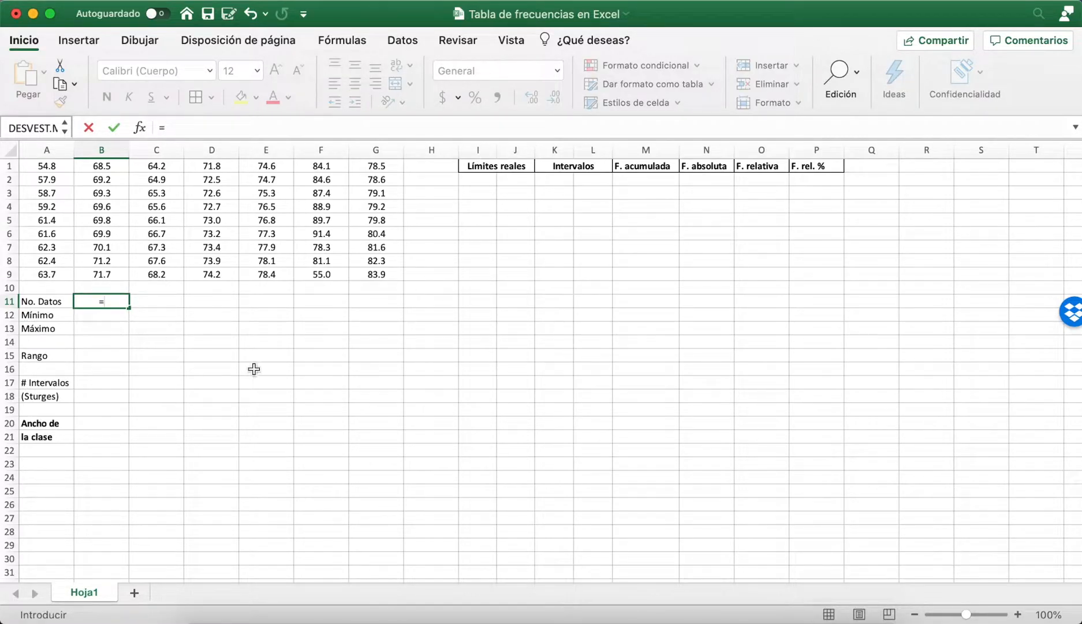
type("contar")
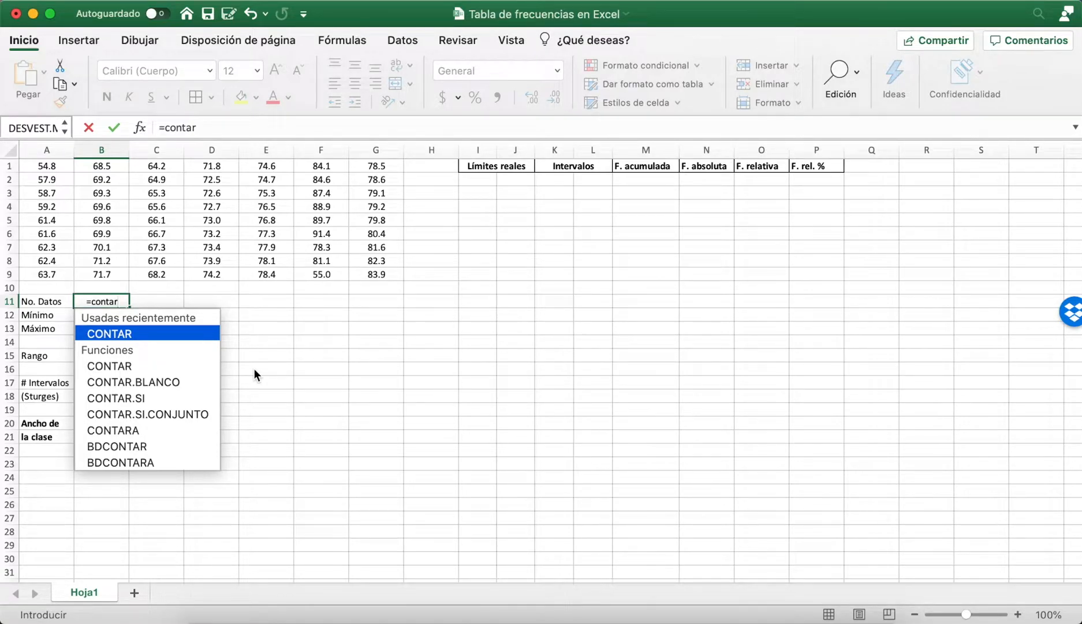
type("(")
left_click_drag(61, 166, 366, 275)
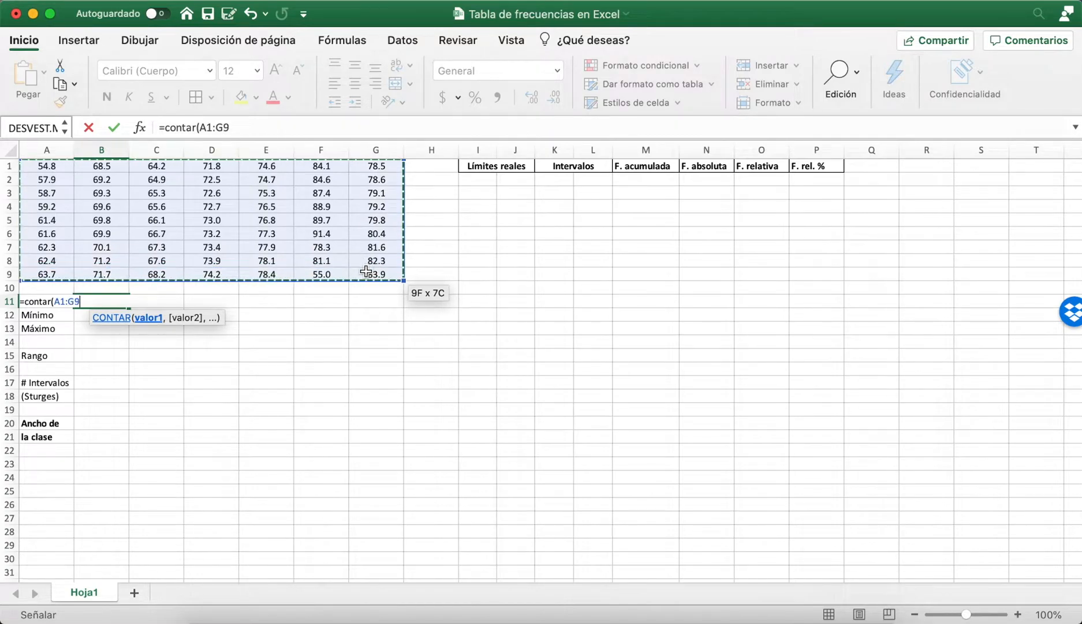
type(")")
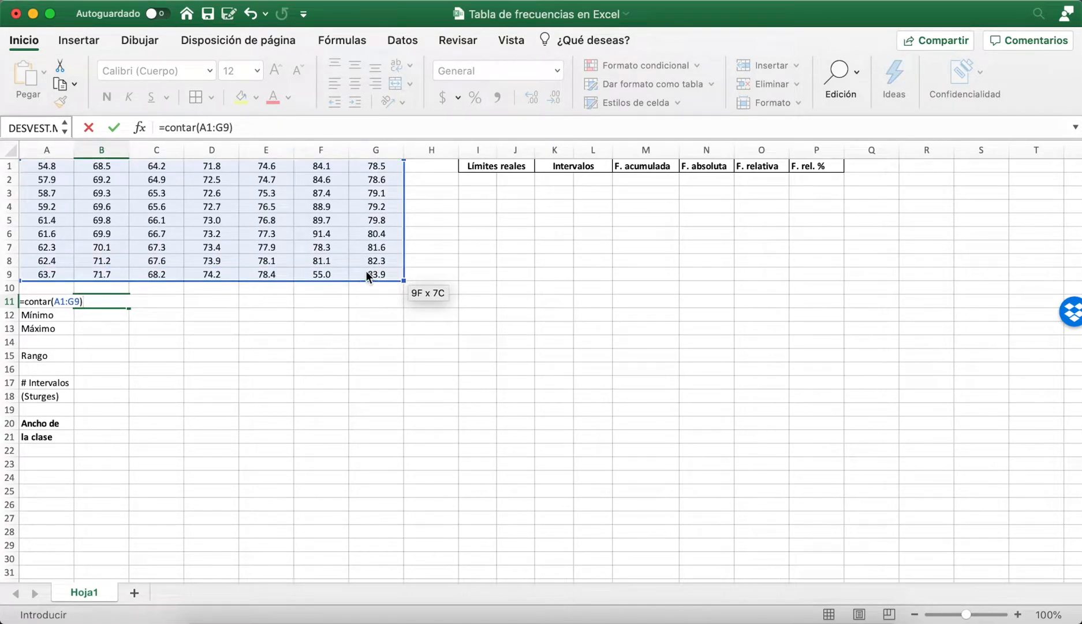
key("Return")
key("Up")
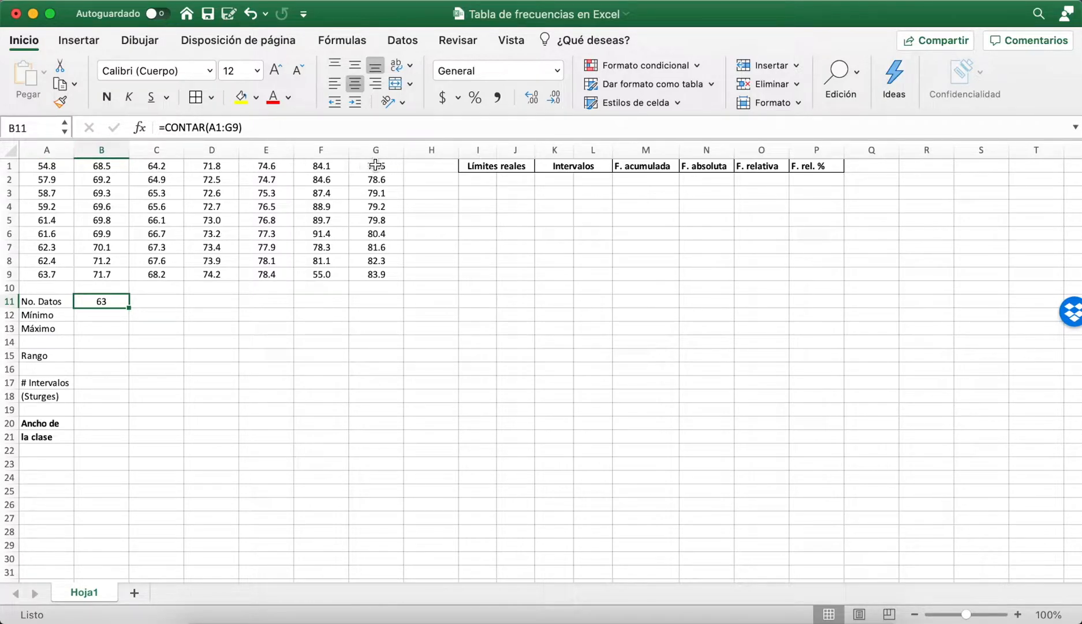
Step: Calculate the minimum in B12, beside Mínimo, with the formula =MIN(A1:G9)
left_click(108, 321)
type("=")
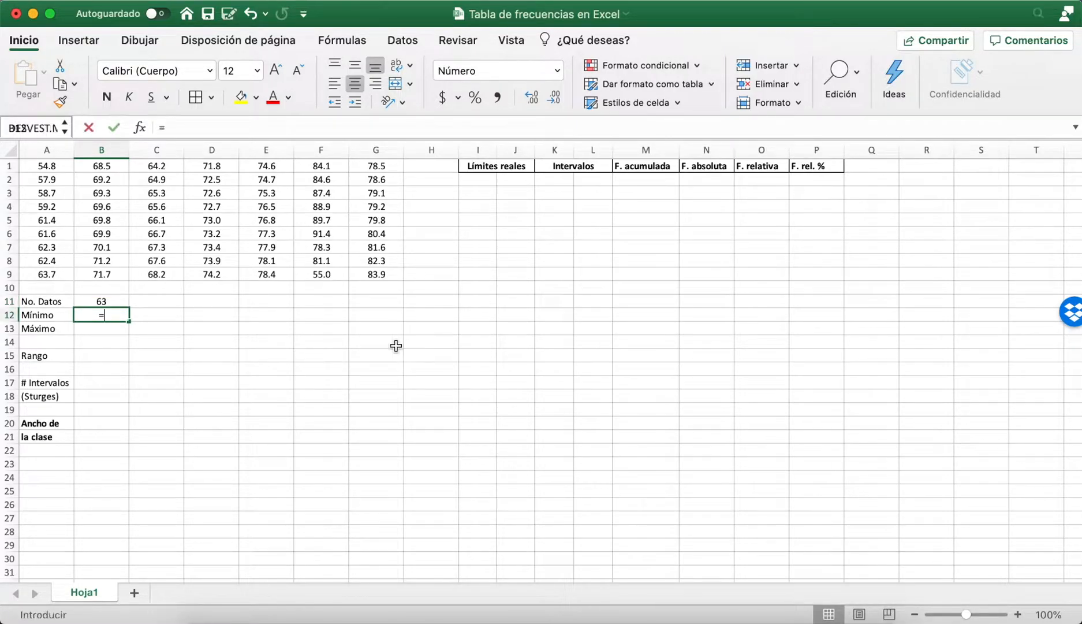
type("min(")
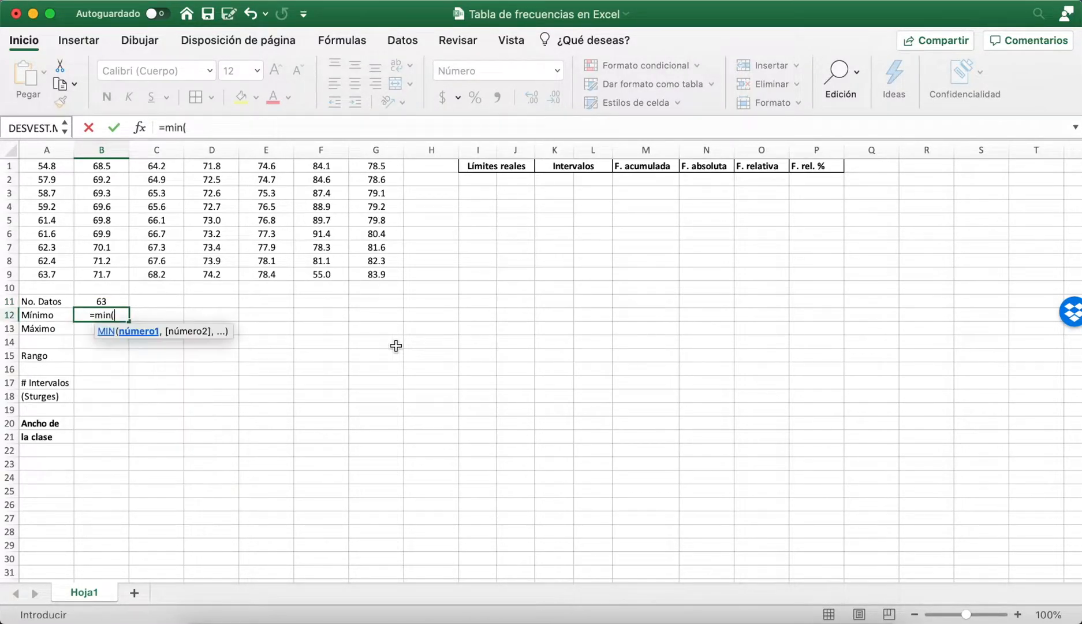
left_click_drag(51, 165, 356, 276)
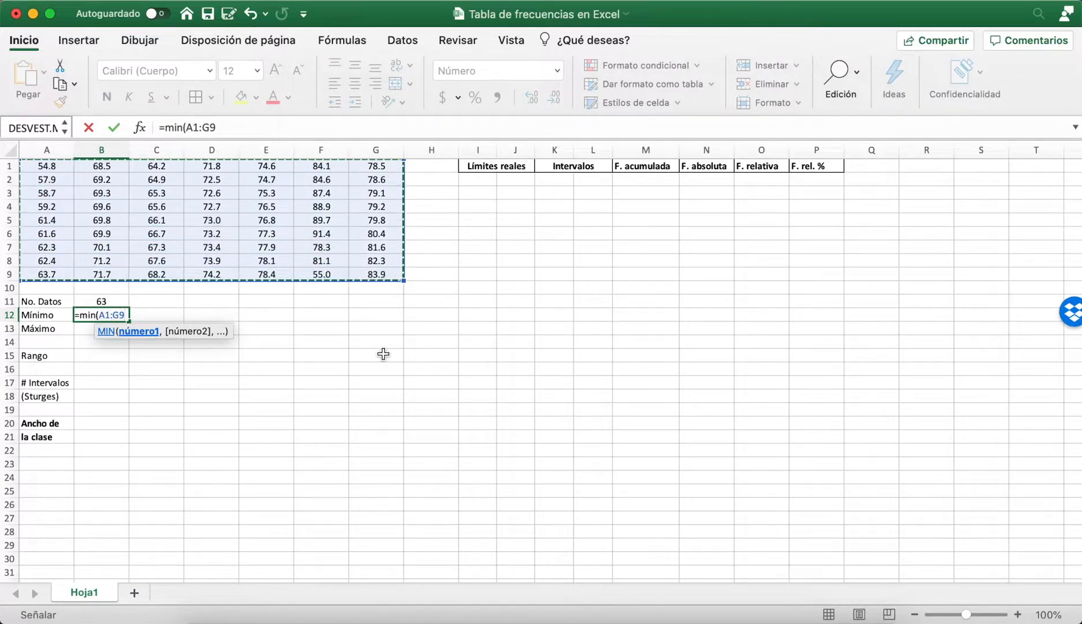
type(")")
key("Return")
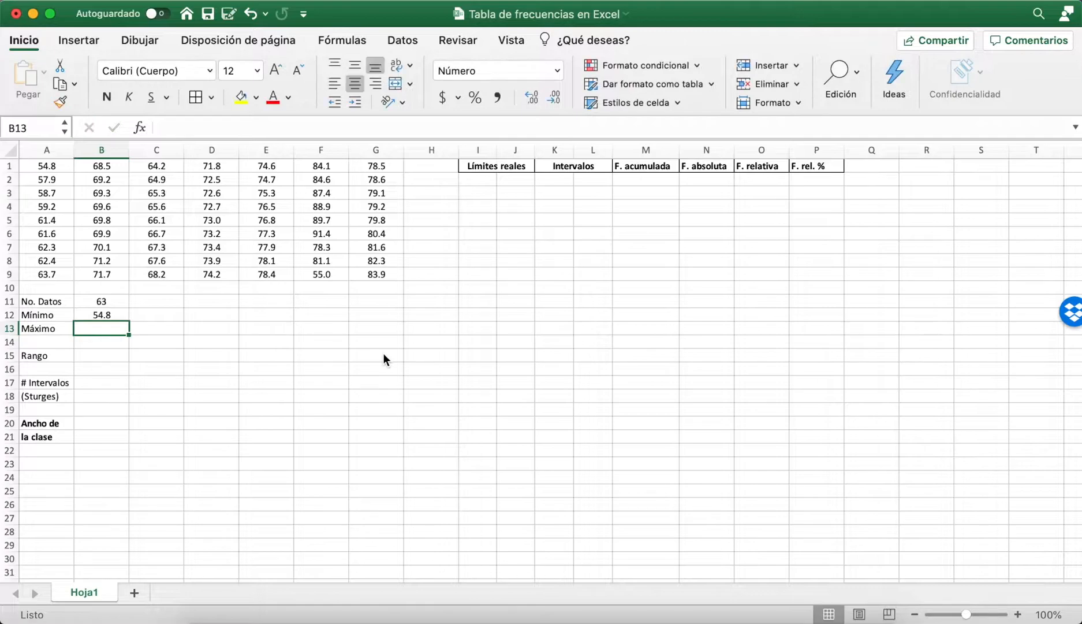
key("Up")
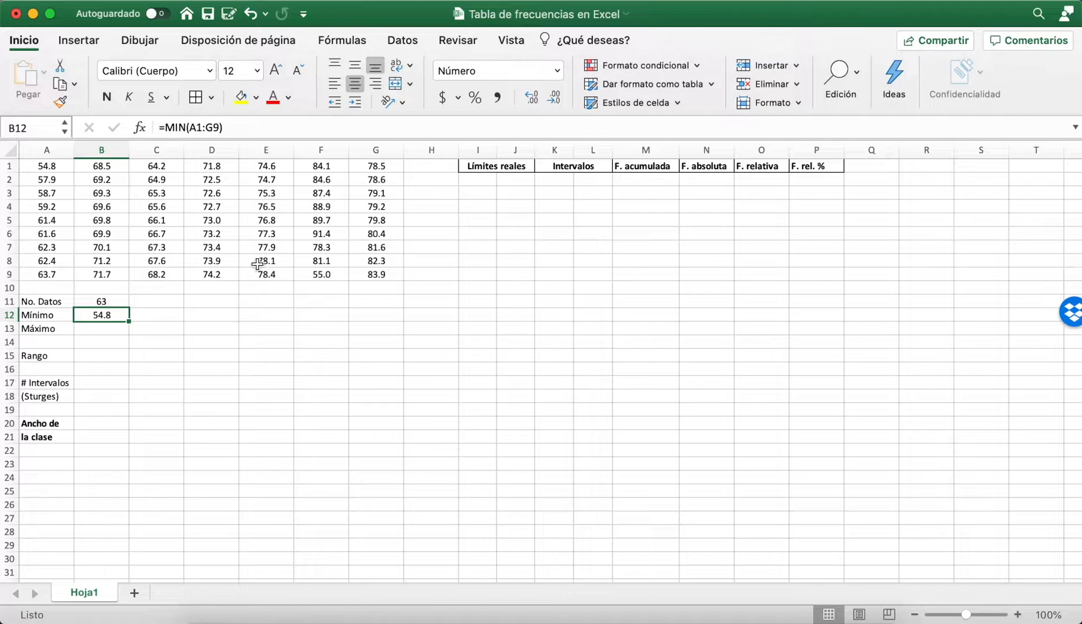
Step: Calculate the maximum in B13, beside Máximo, with the formula =MAX(A1:G9)
left_click(110, 339)
left_click(111, 328)
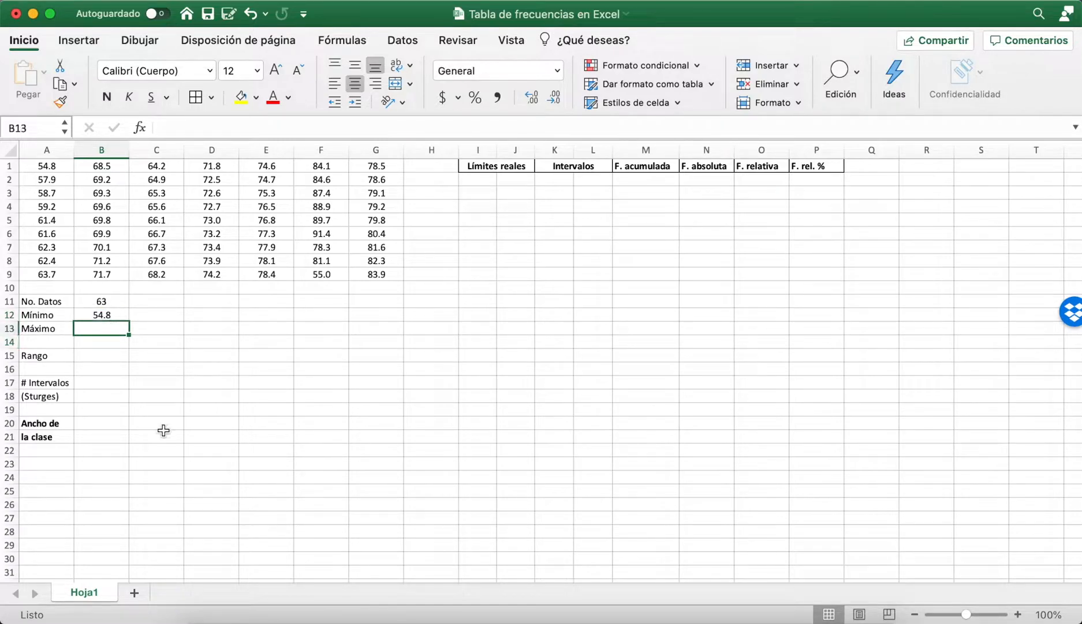
type("=max(")
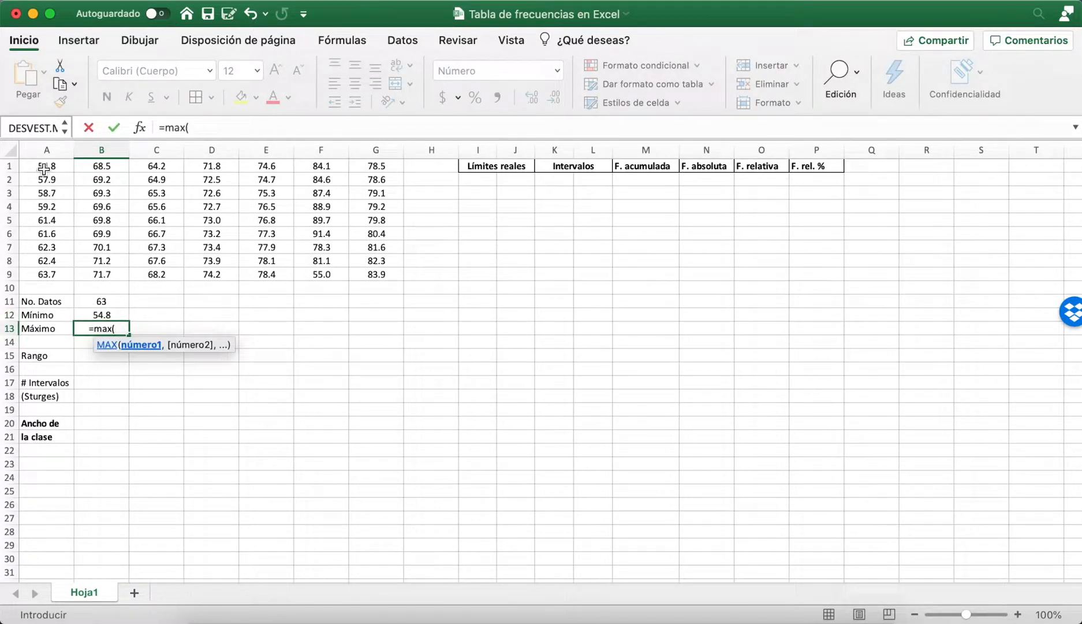
left_click_drag(41, 167, 373, 274)
type(")")
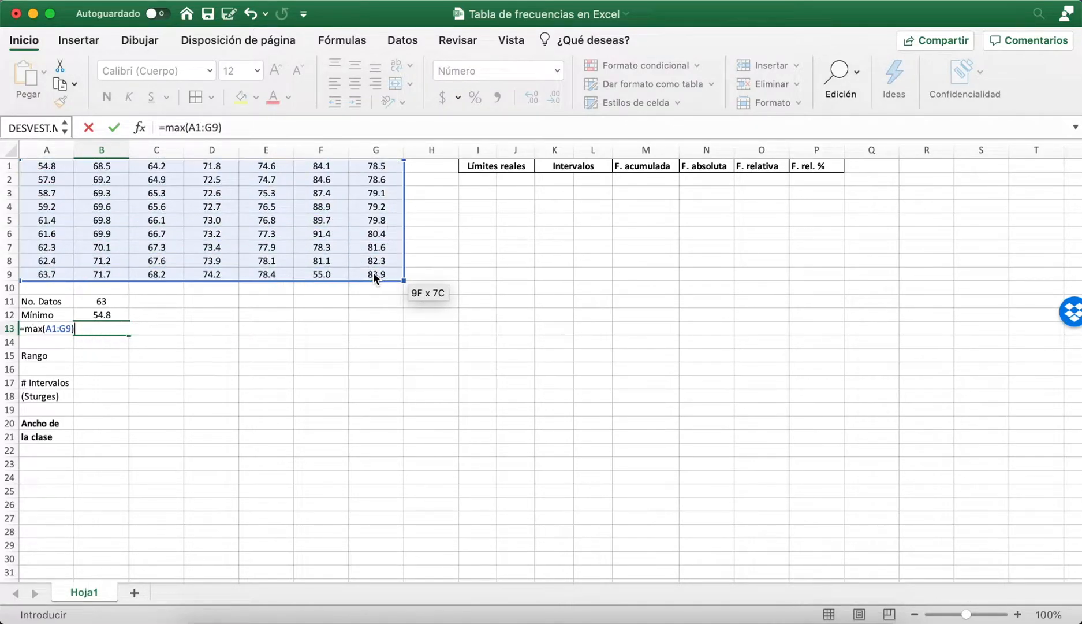
key("Return")
key("Up")
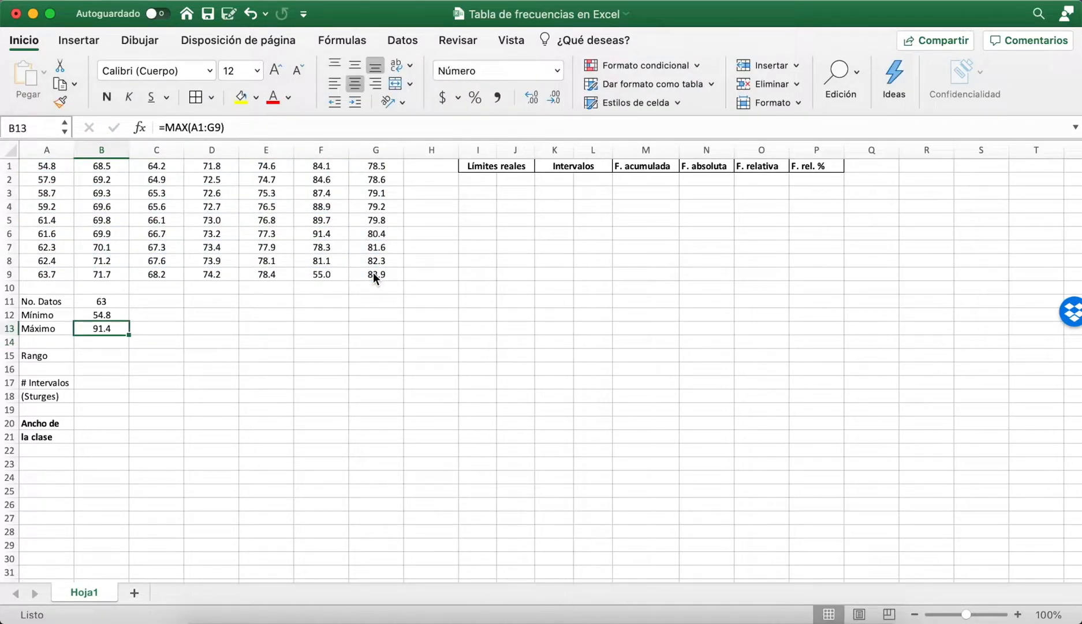
Step: Enter the range in B15, beside Rango, by subtracting the minimum 54.8 from 91.4 as literal numbers
key("Down")
key("Down")
type("=")
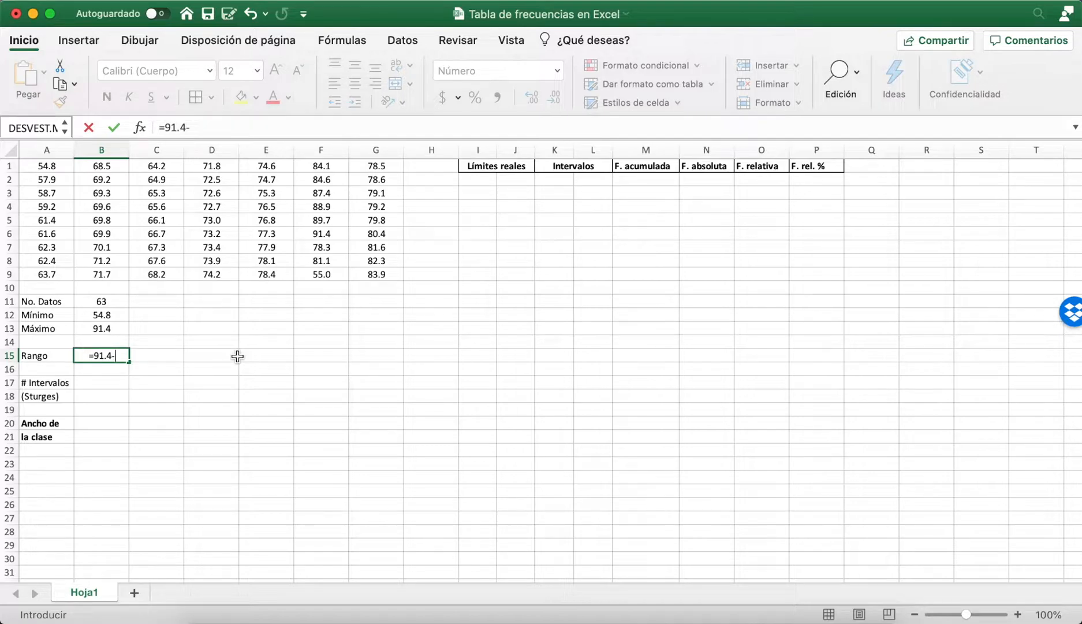
type("4.8")
key("Return")
key("Up")
Step: Calculate the range in B15 with cell references, using the formula =B13-B12
type("=")
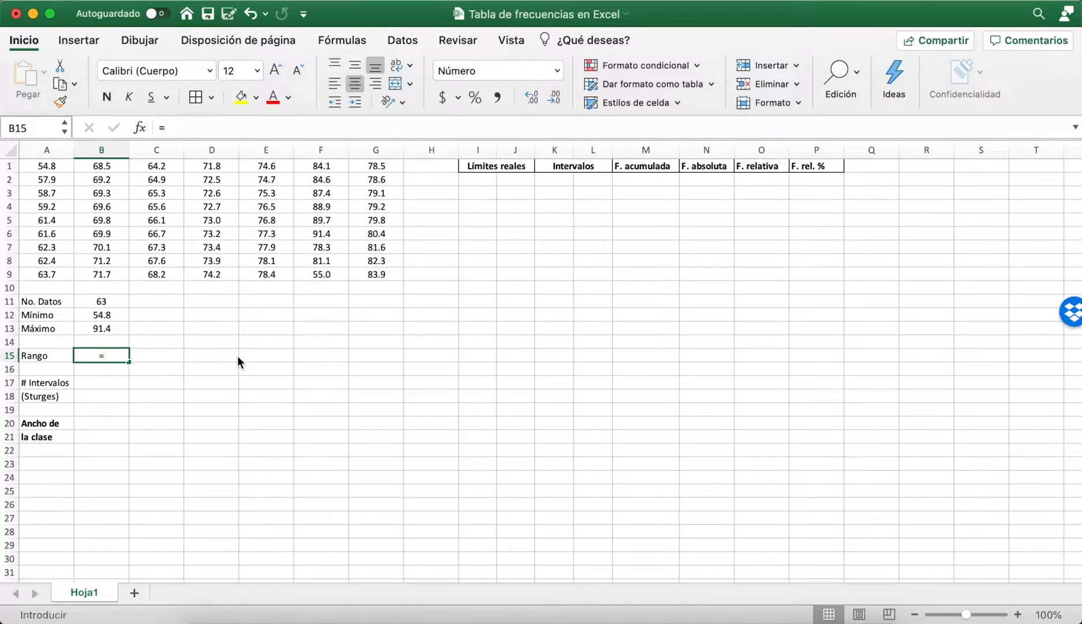
left_click(101, 334)
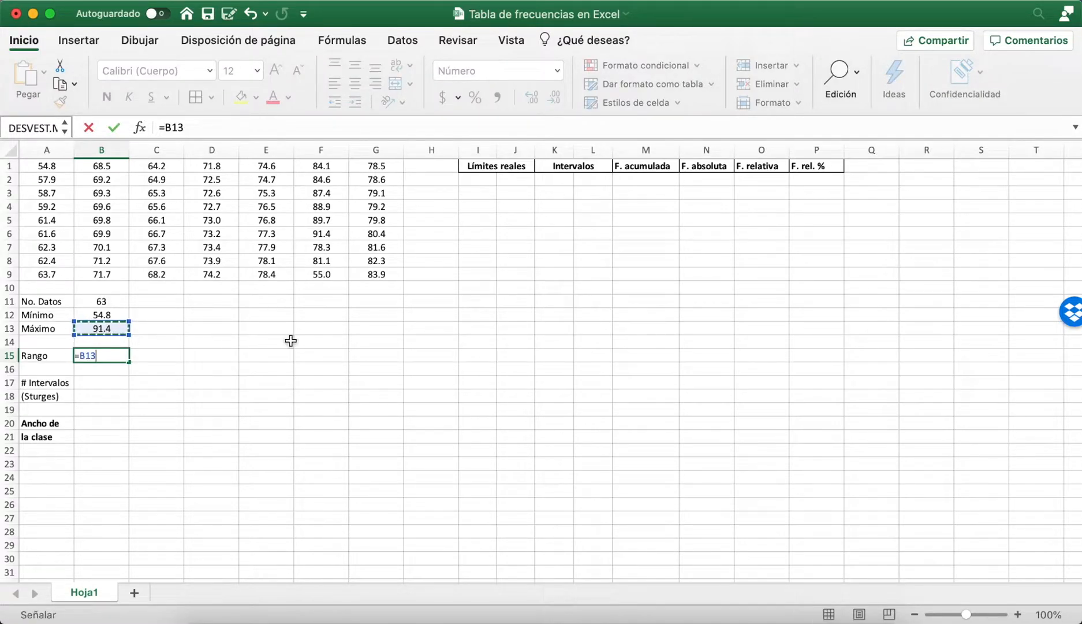
type("-")
left_click(122, 316)
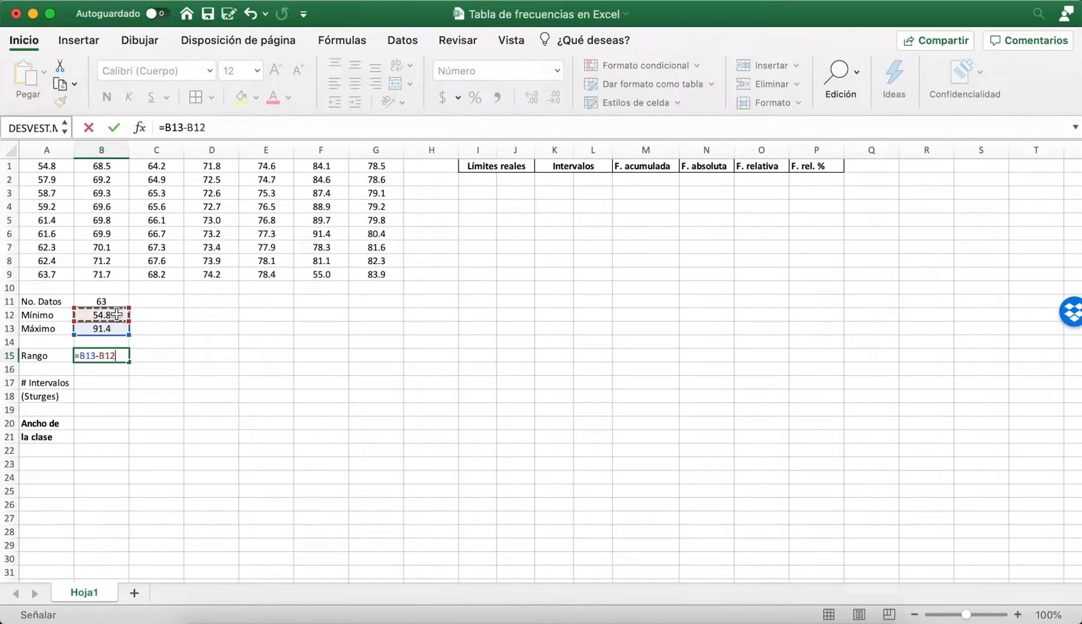
key("Return")
key("Up")
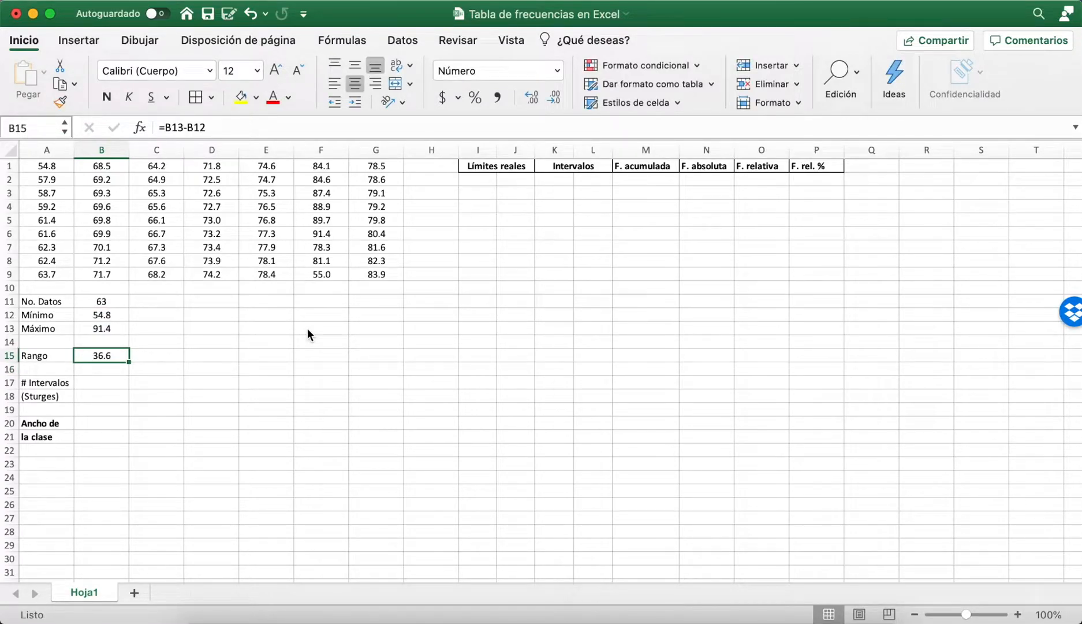
Step: Calculate the Sturges number of intervals in B17 with the formula =1+3.32*LOG(B11)
key("Down")
key("Down")
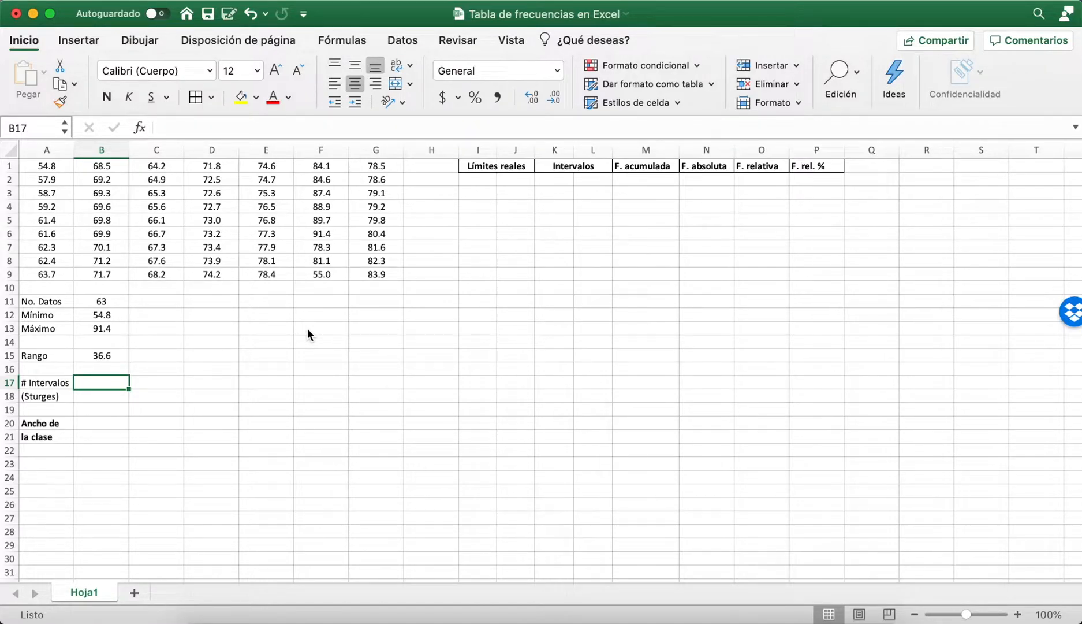
type("=1+")
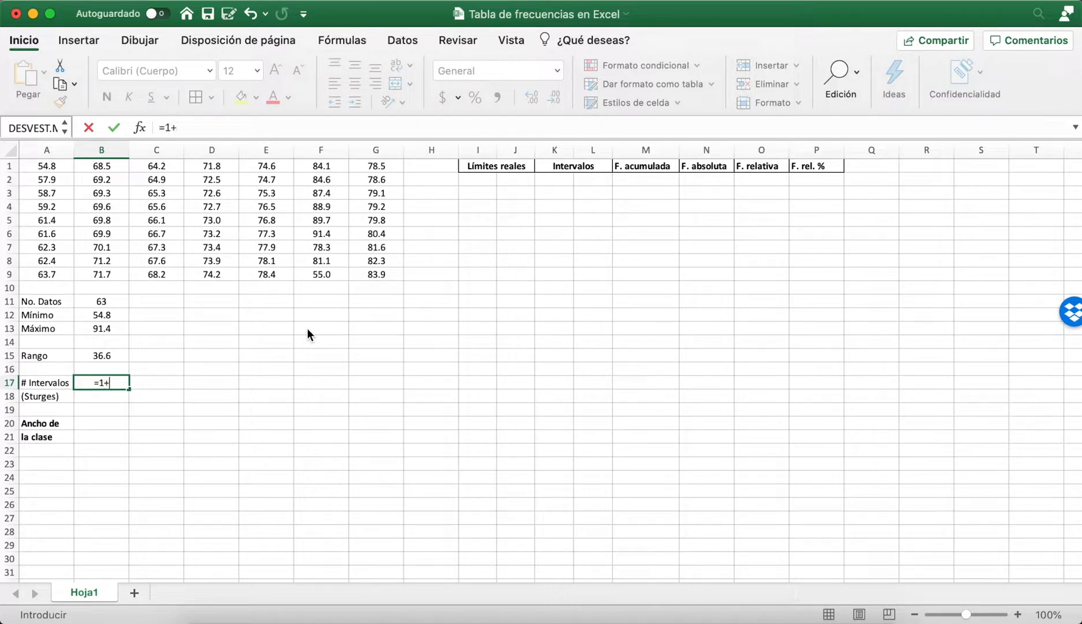
type(".32")
type("*log")
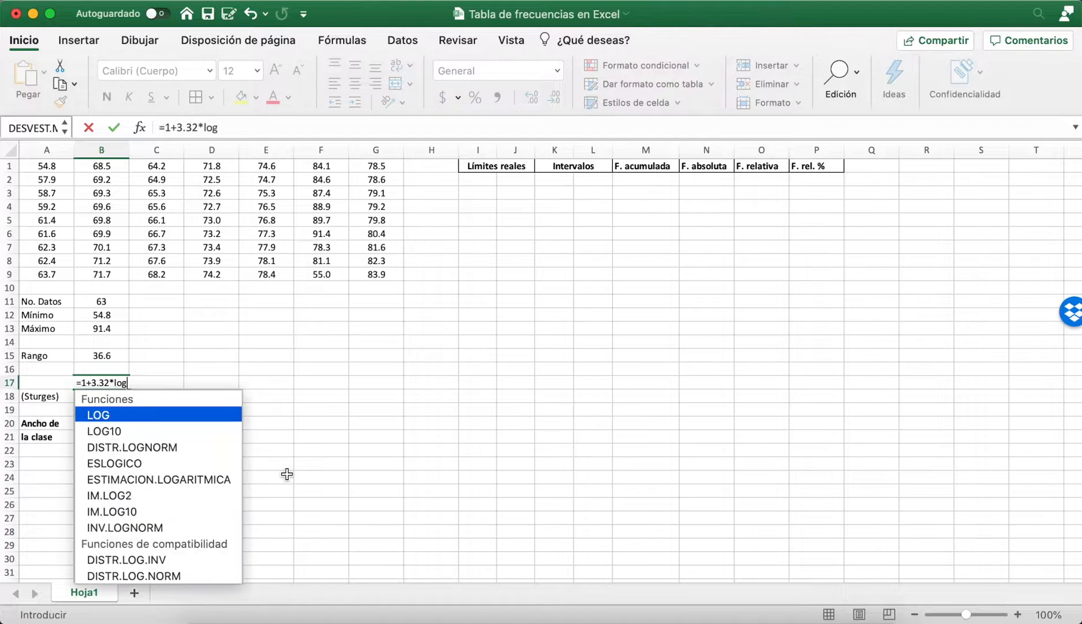
type("(")
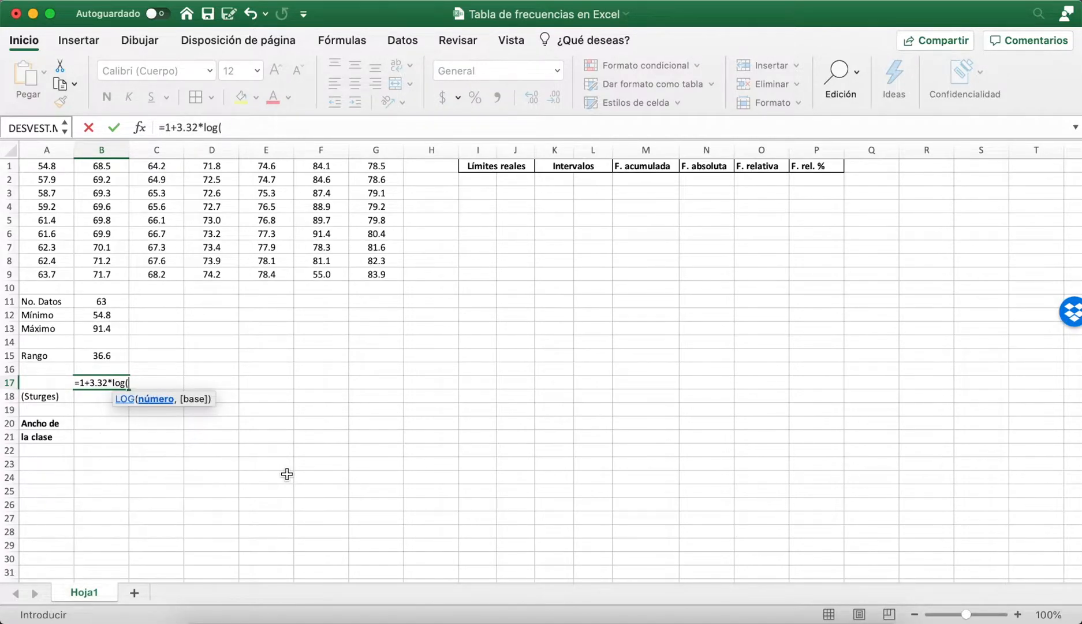
left_click(115, 301)
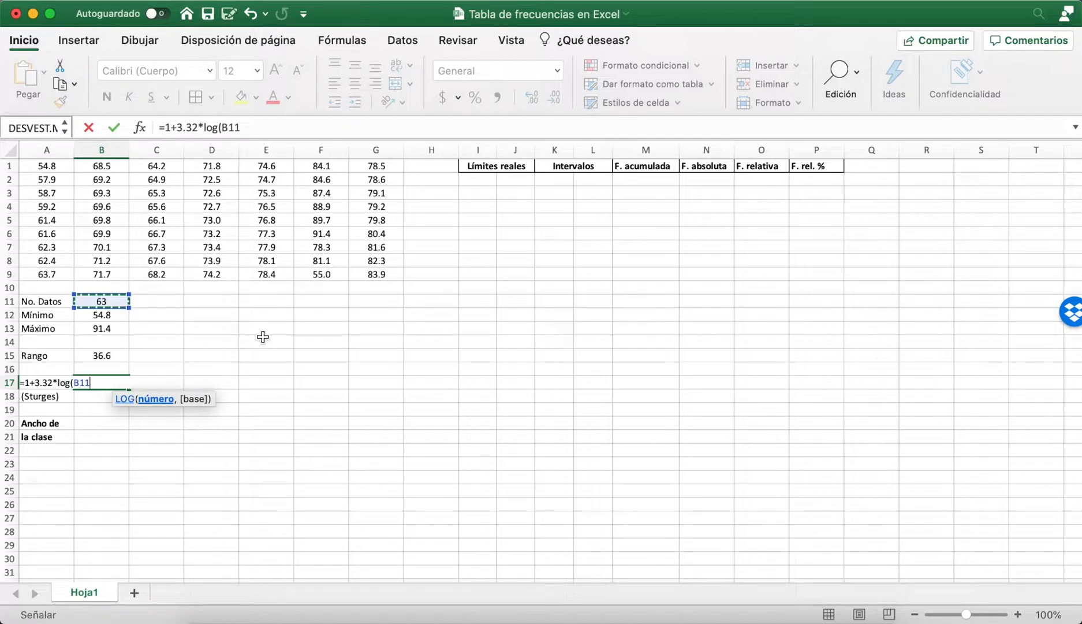
type(")")
key("Return")
key("Up")
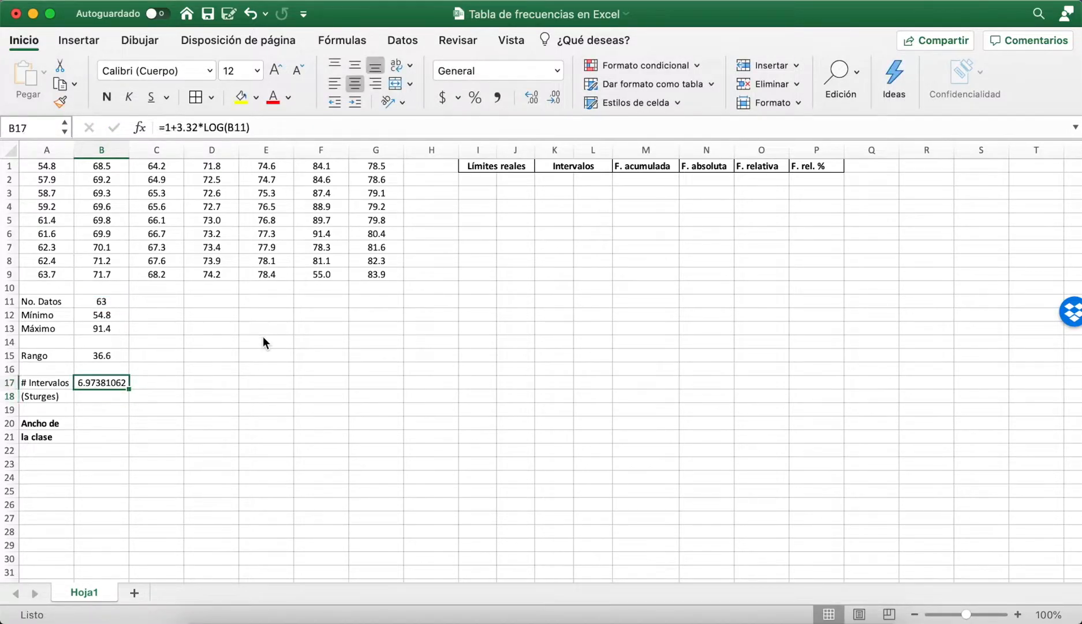
key("Right")
key("Left")
key("Right")
key("Left")
key("Right")
key("Left")
Step: Replace the Sturges formula in B17 with the natural-logarithm version =1+LN(B11)/LN(2)
type("=")
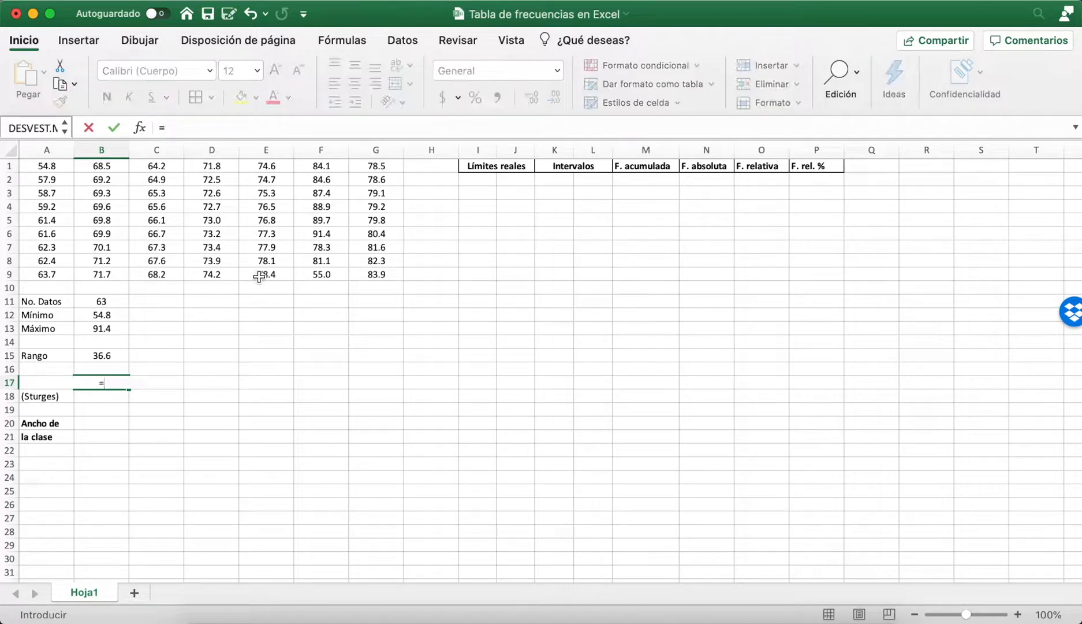
type("1+ln(")
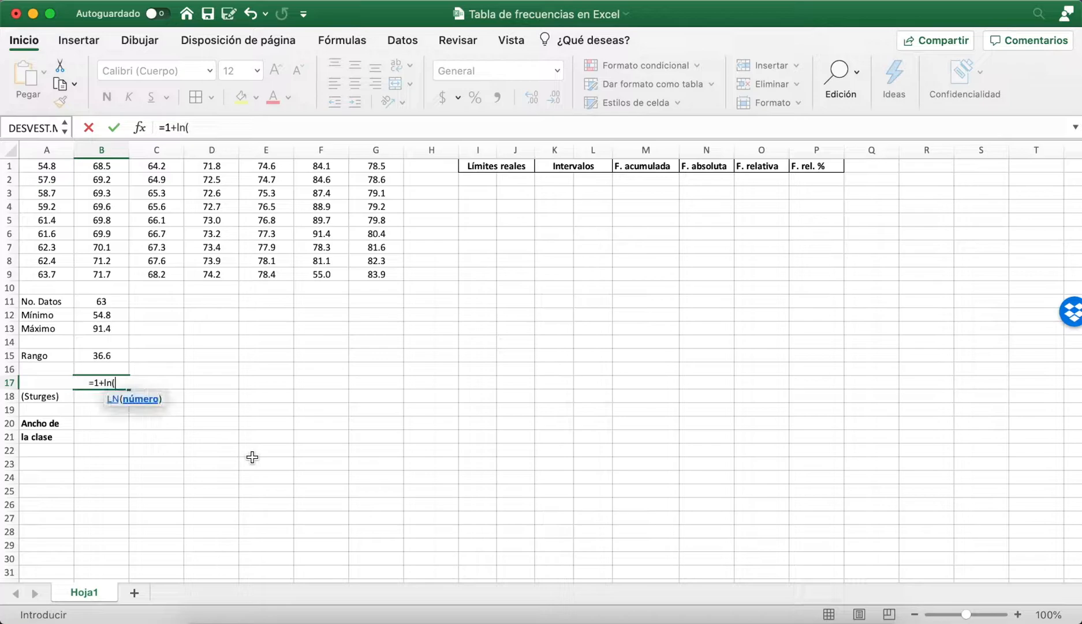
left_click(114, 301)
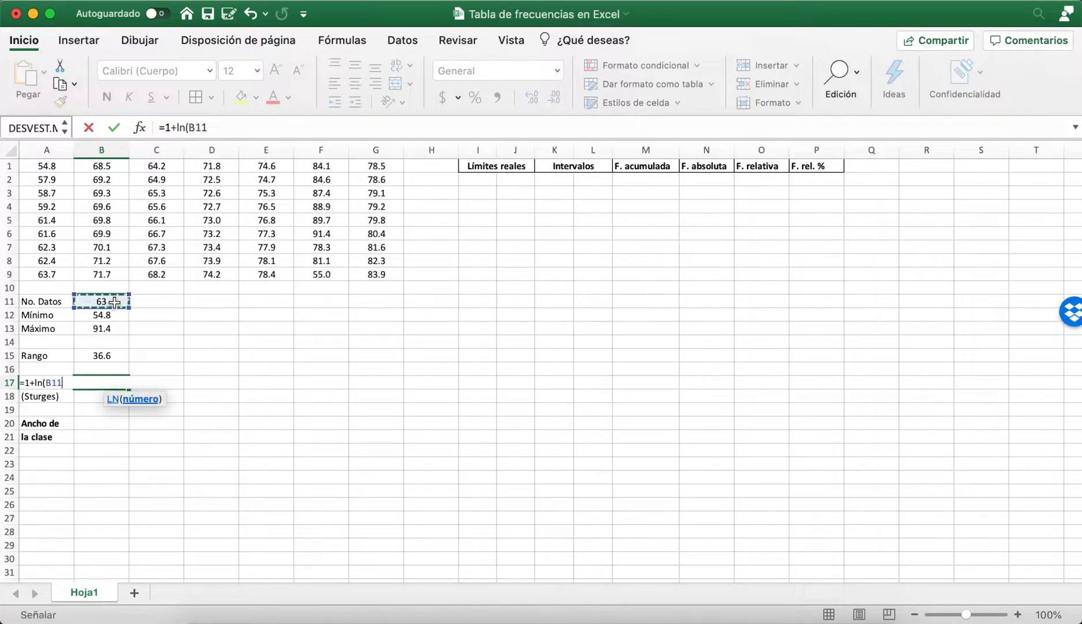
type(")")
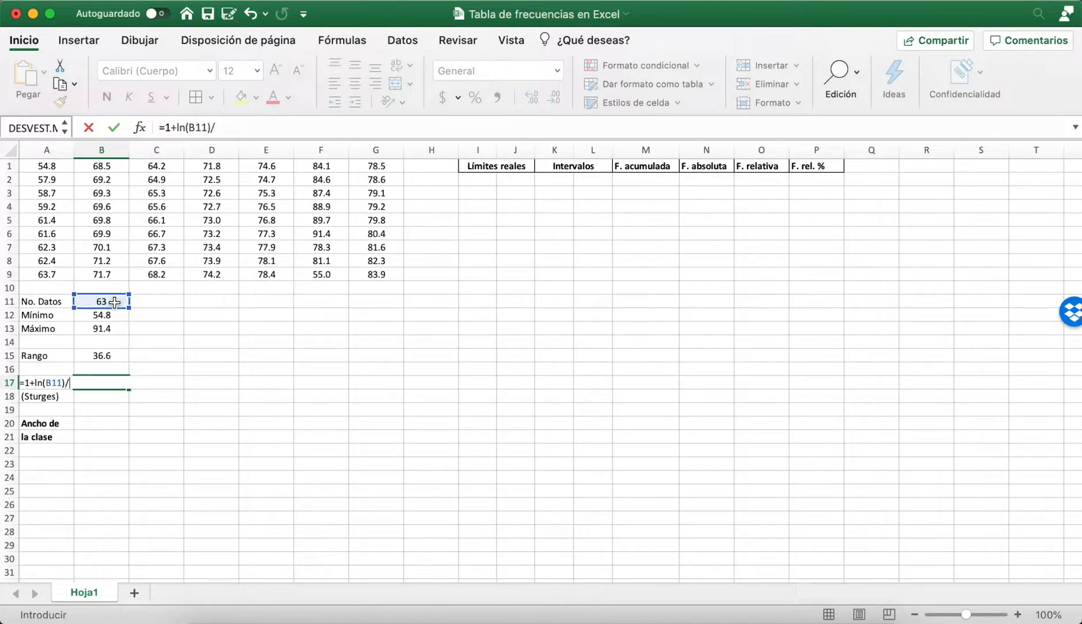
type("/ln(2)")
key("Return")
key("Up")
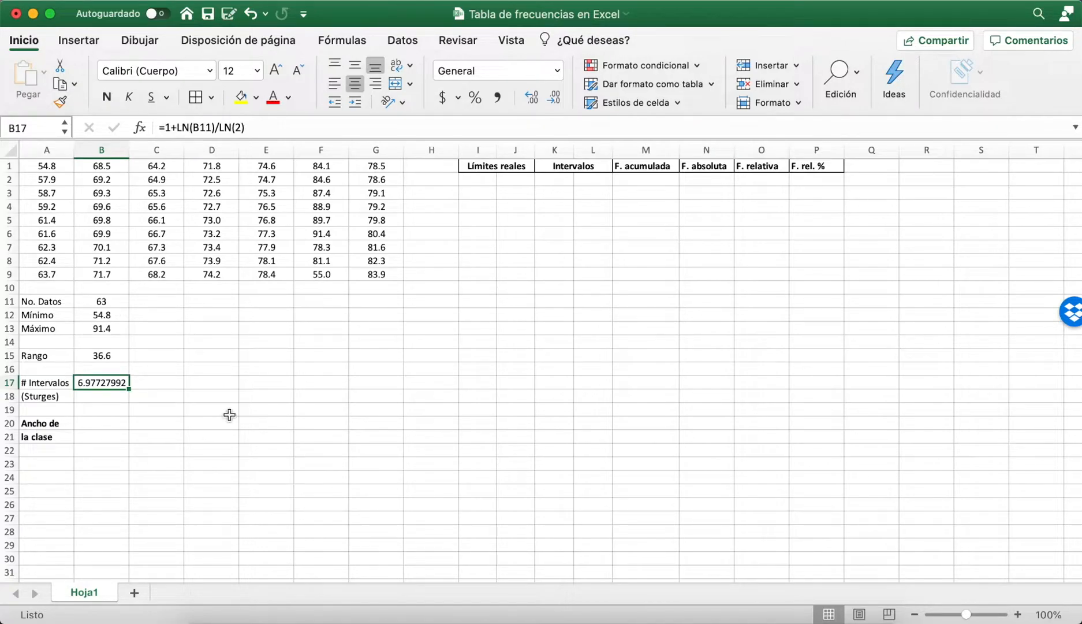
Step: Enter the note "7 intervalos" in C17, beside the calculated number of intervals
key("Right")
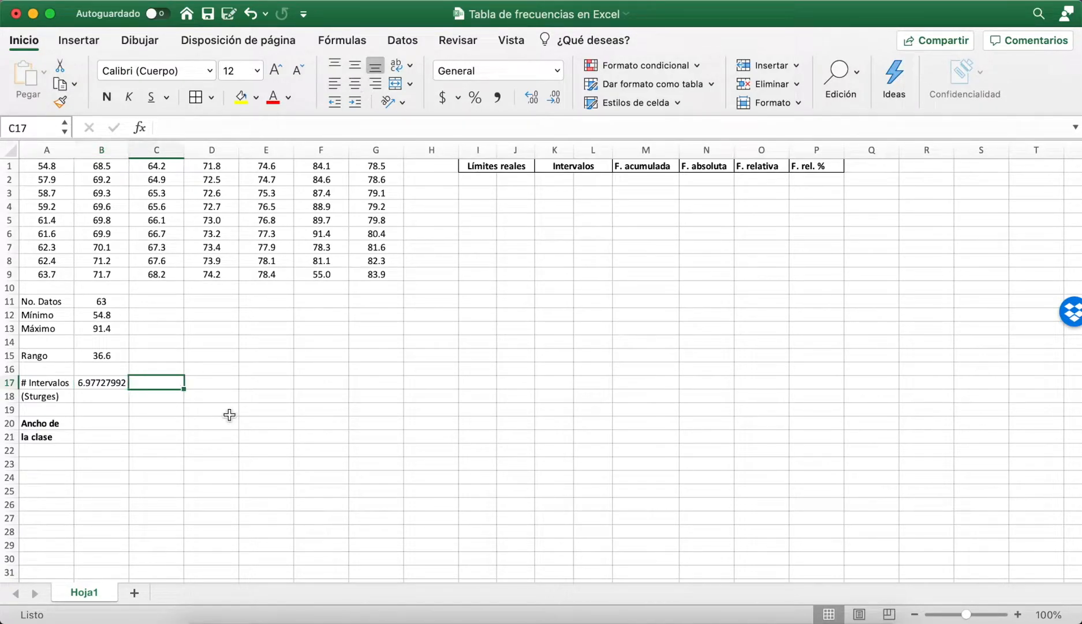
type("7 intervalos")
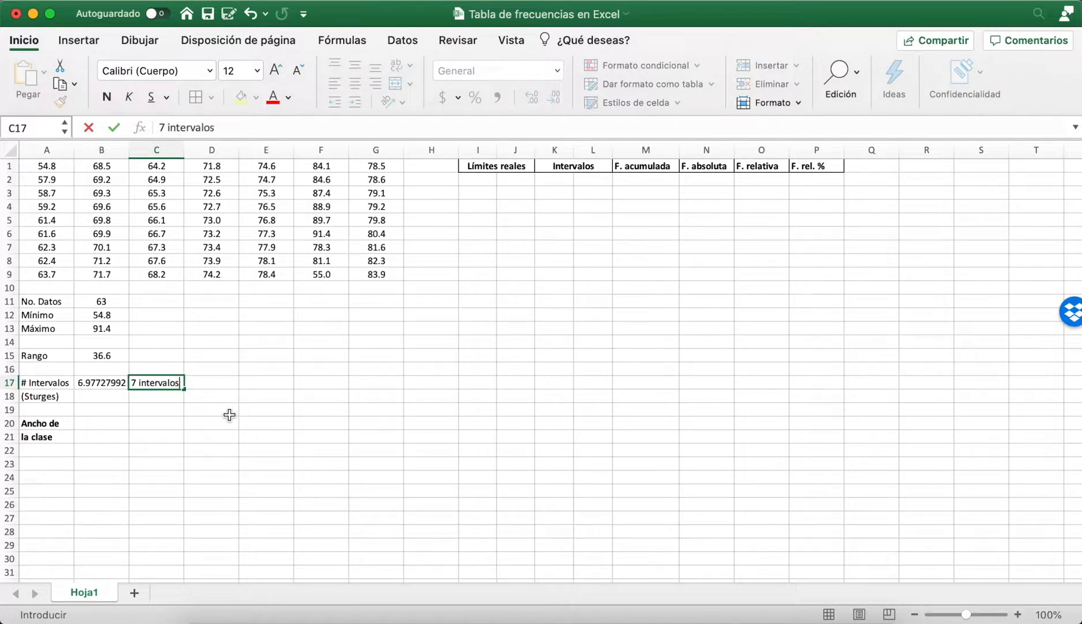
key("Left")
key("Right")
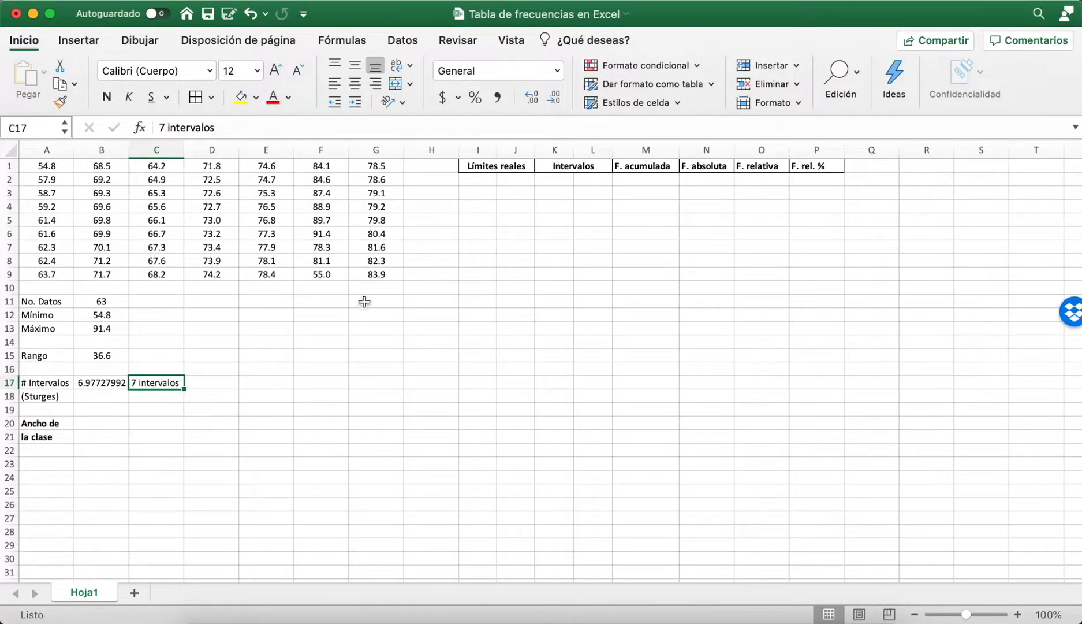
Step: Right-align cells H1:H9, the column just before Límites reales
left_click(439, 166)
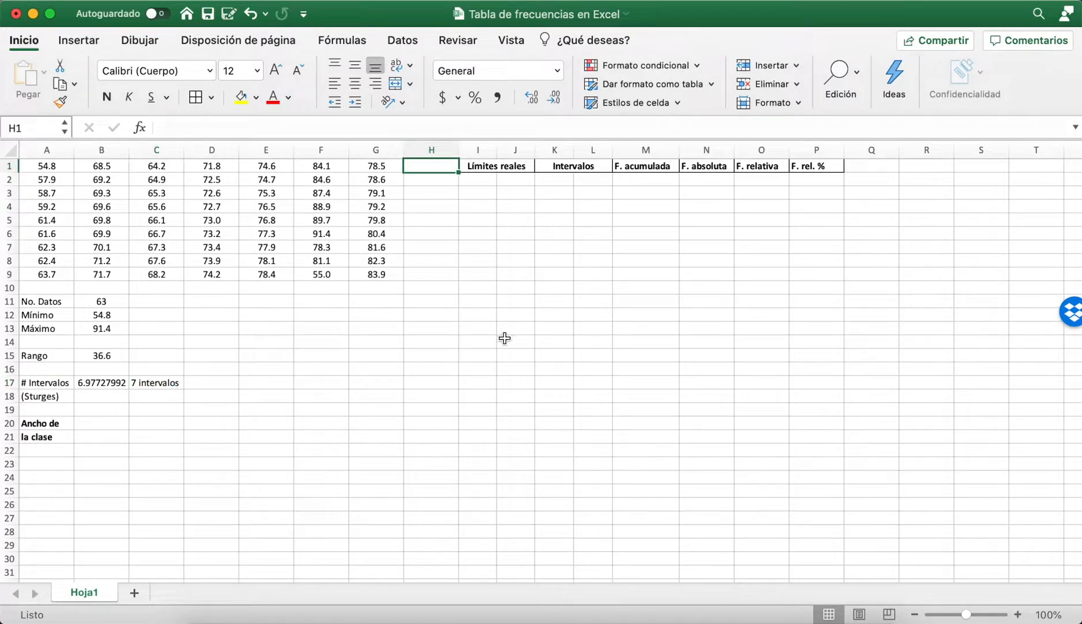
left_click(375, 84)
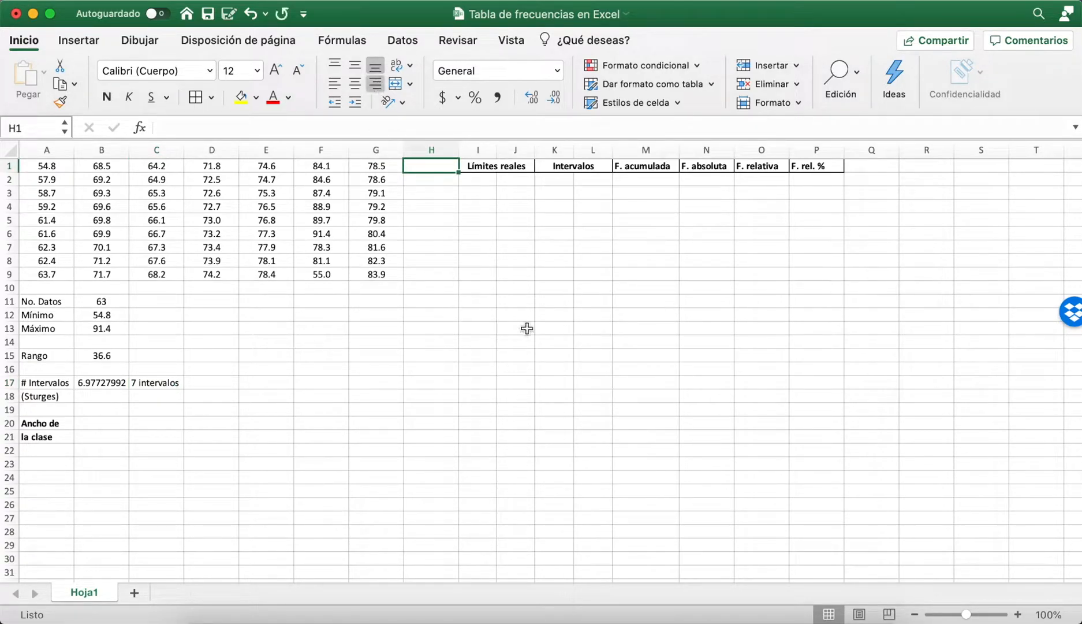
key("Return")
key("Up")
key("shift+Down")
key("shift+Down")
key("shift+Down")
key("shift+Down")
key("shift+Down")
key("shift+Down")
key("shift+Down")
key("shift+Down")
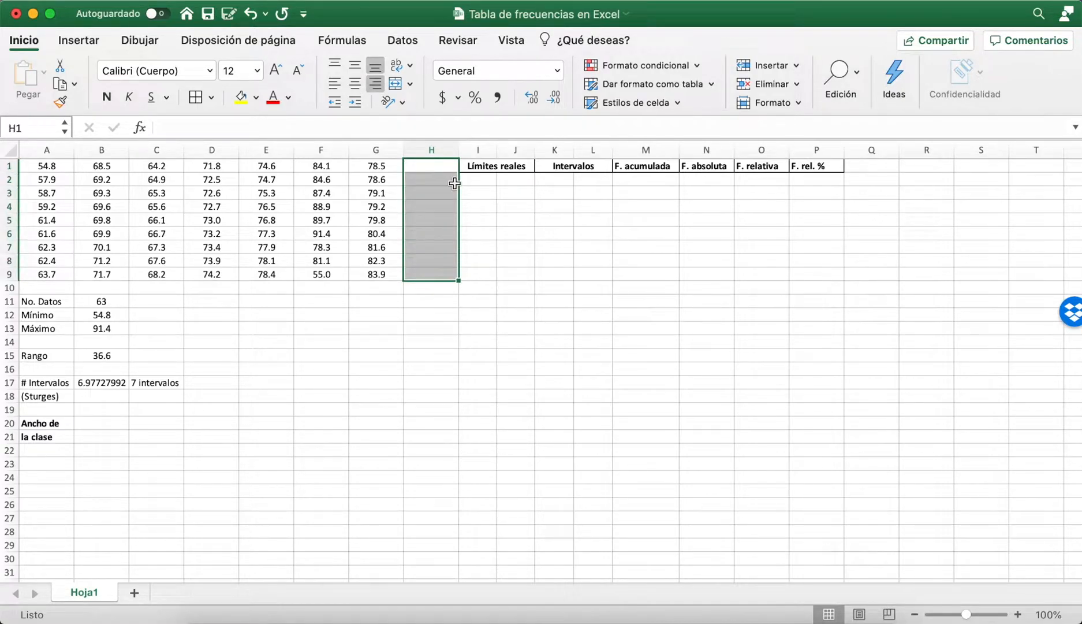
left_click(382, 83)
Step: Number the seven intervals from 1 to 7 in cells H2:H8
key("Down")
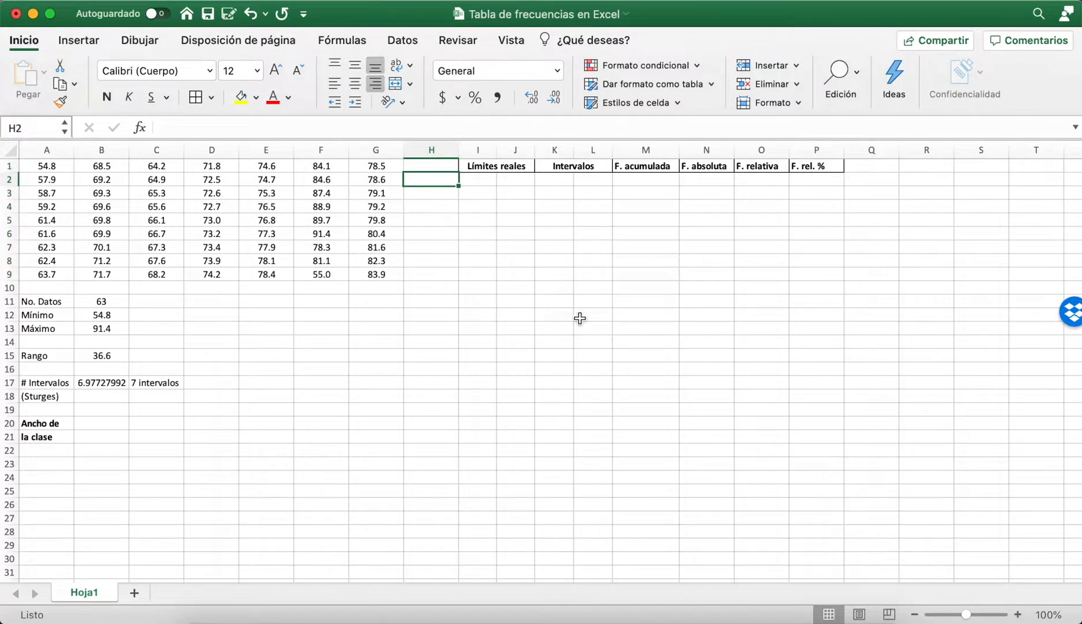
type("1 2 3 4 5 ")
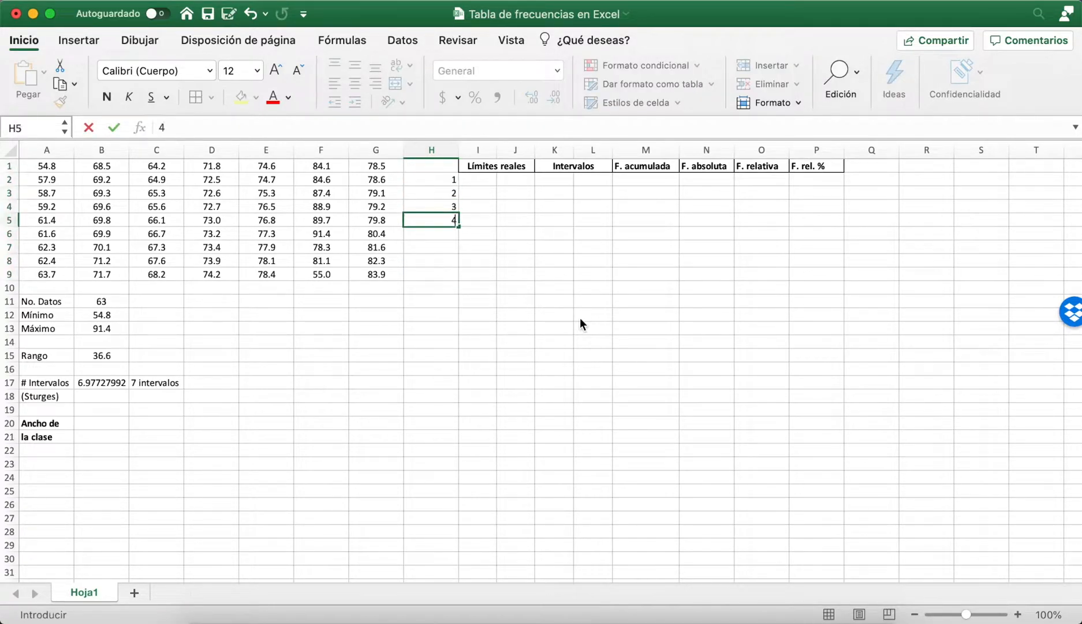
type("6")
key("Return")
type("7")
key("Tab")
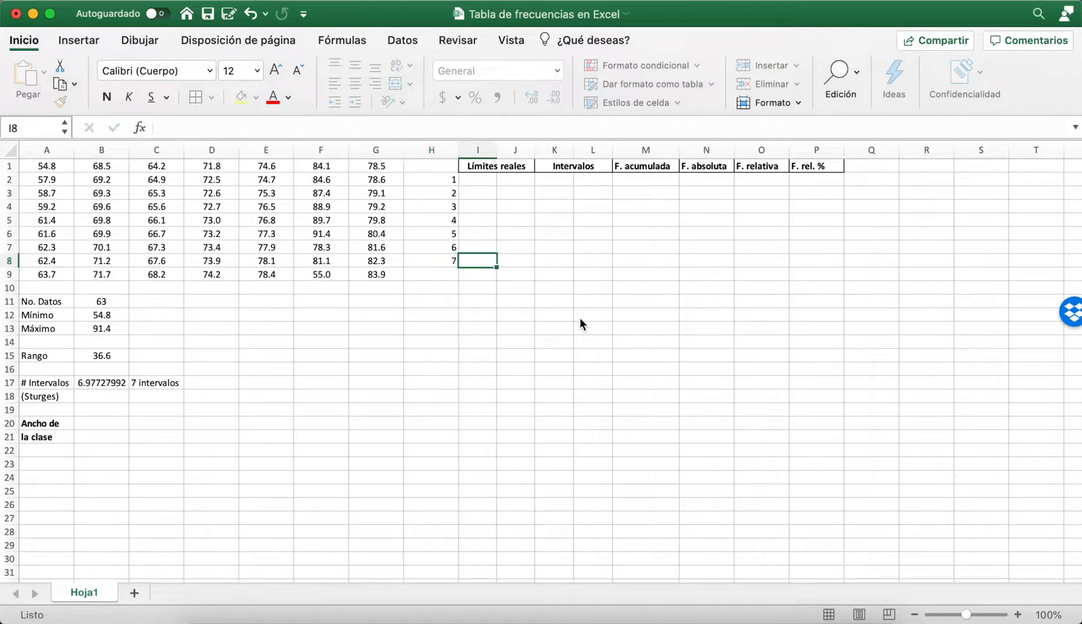
key("Right")
key("Right")
key("Right")
key("Right")
key("Right")
key("Left")
key("Left")
key("Left")
key("Left")
key("Left")
key("Right")
key("Right")
key("Up")
key("Up")
key("Up")
key("Up")
key("Up")
key("Up")
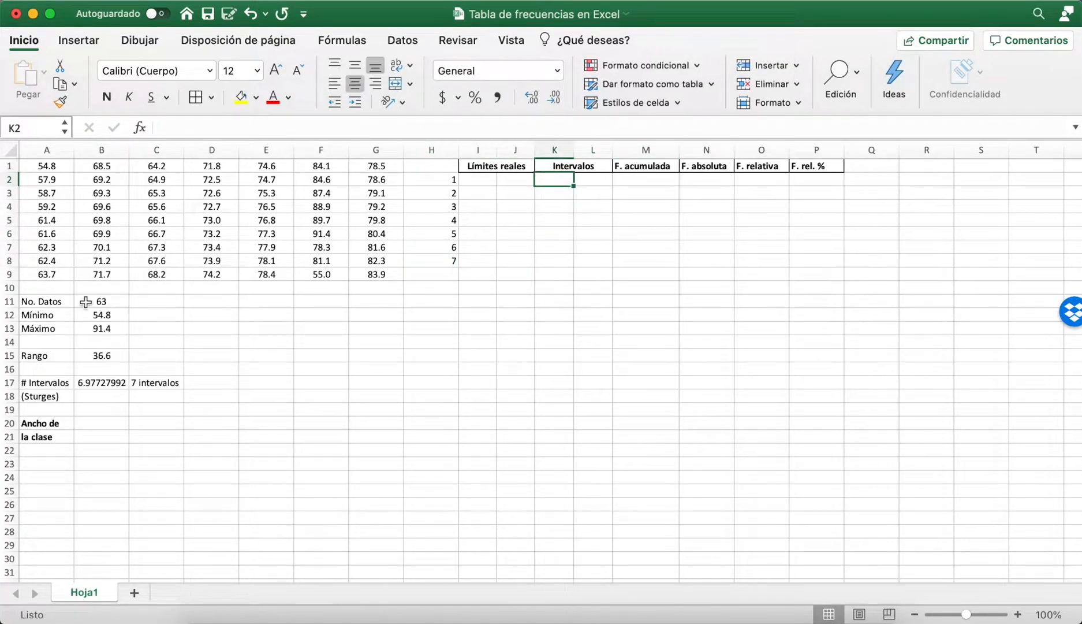
Step: Enter 54.8 in K2 as the first interval's lower limit and the placeholder "max" in L8 for the seventh interval's upper limit
type("54.8")
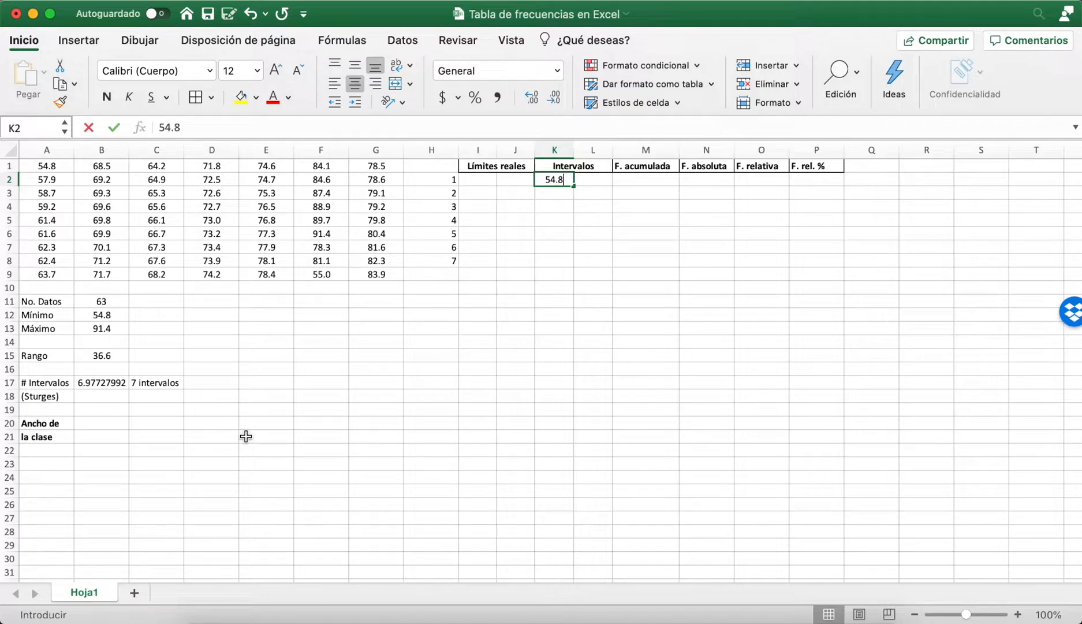
key("Tab")
key("Down")
key("Down")
key("Down")
key("Down")
key("Down")
key("Down")
type("max")
key("ctrl+Return")
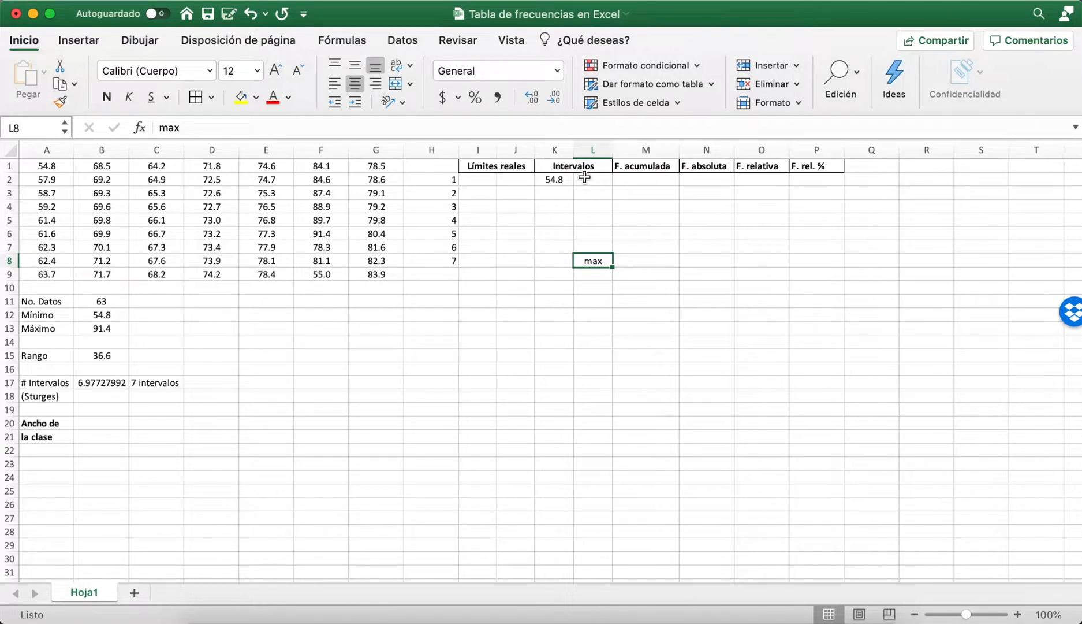
left_click(590, 287)
left_click(590, 260)
Step: Calculate the class width in B20 by dividing the range in B15 by 7
left_click(261, 427)
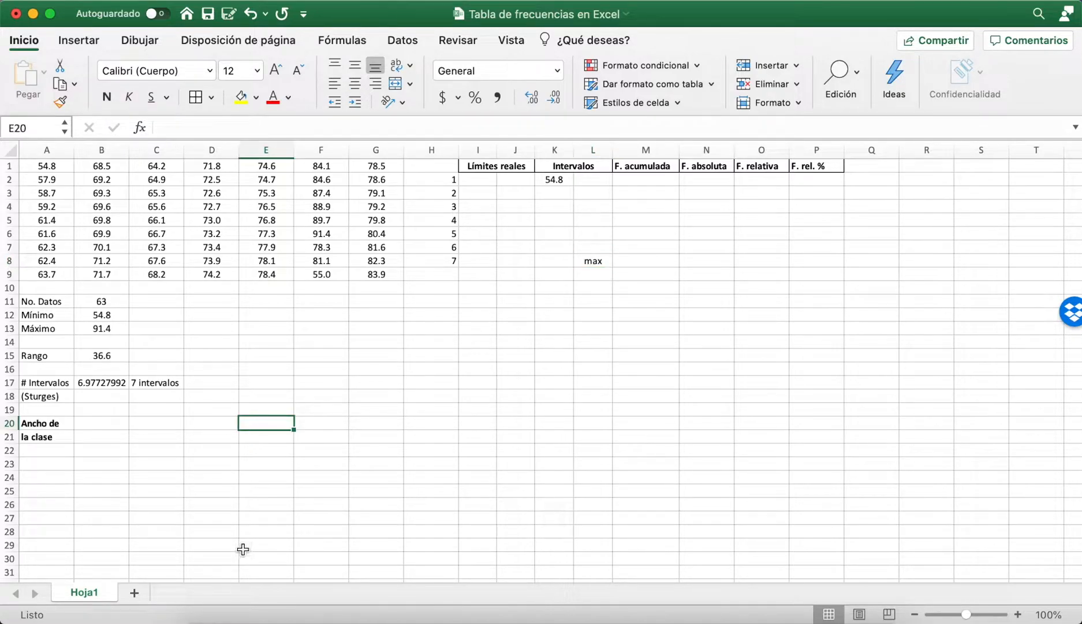
left_click(106, 422)
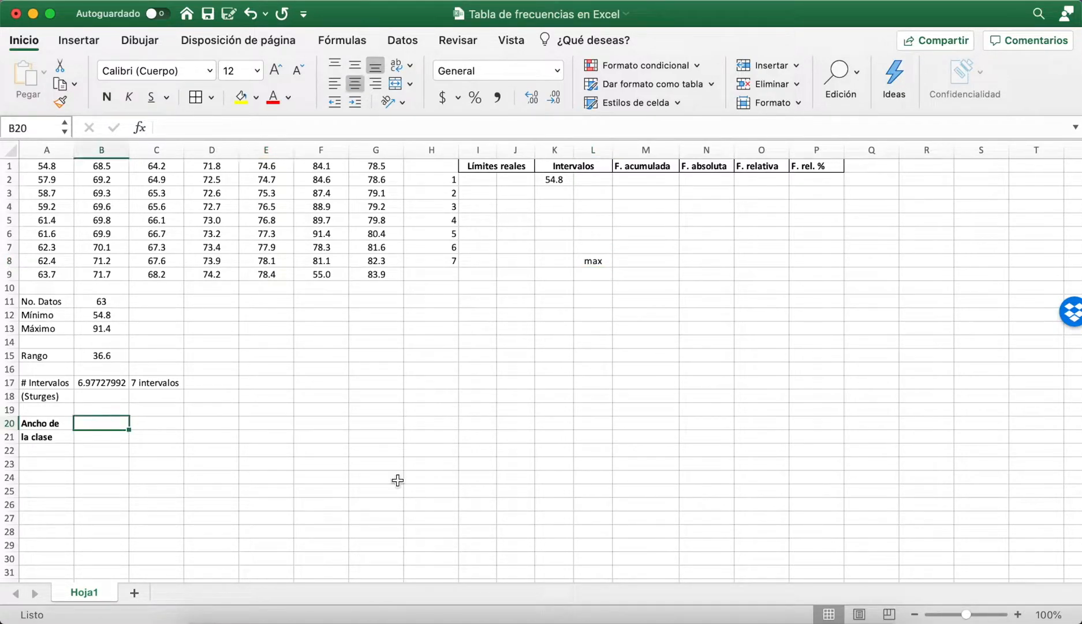
type("=")
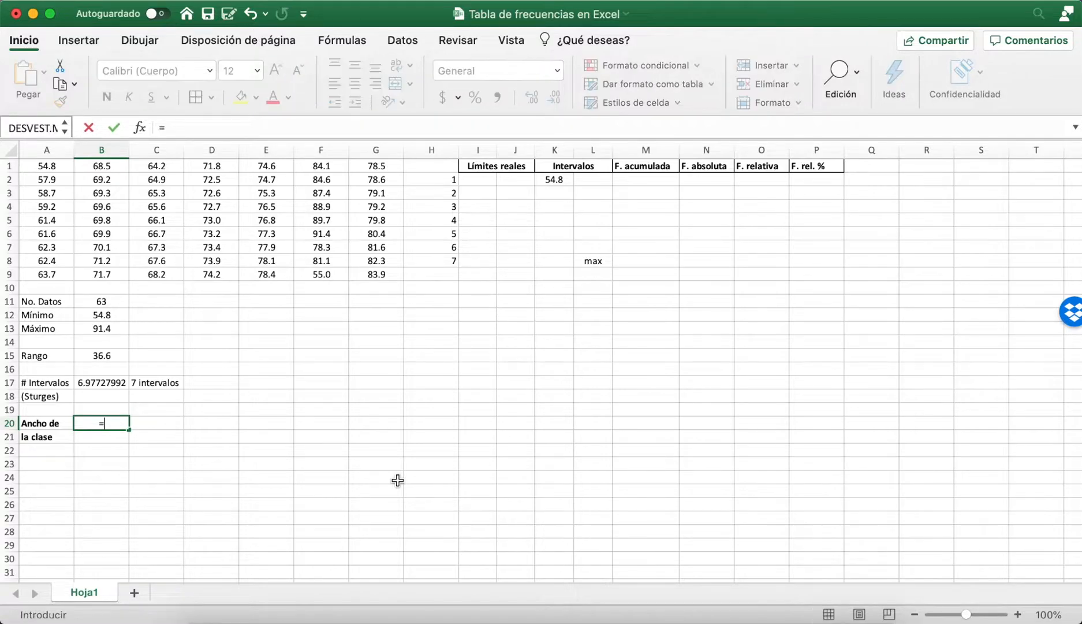
left_click(125, 356)
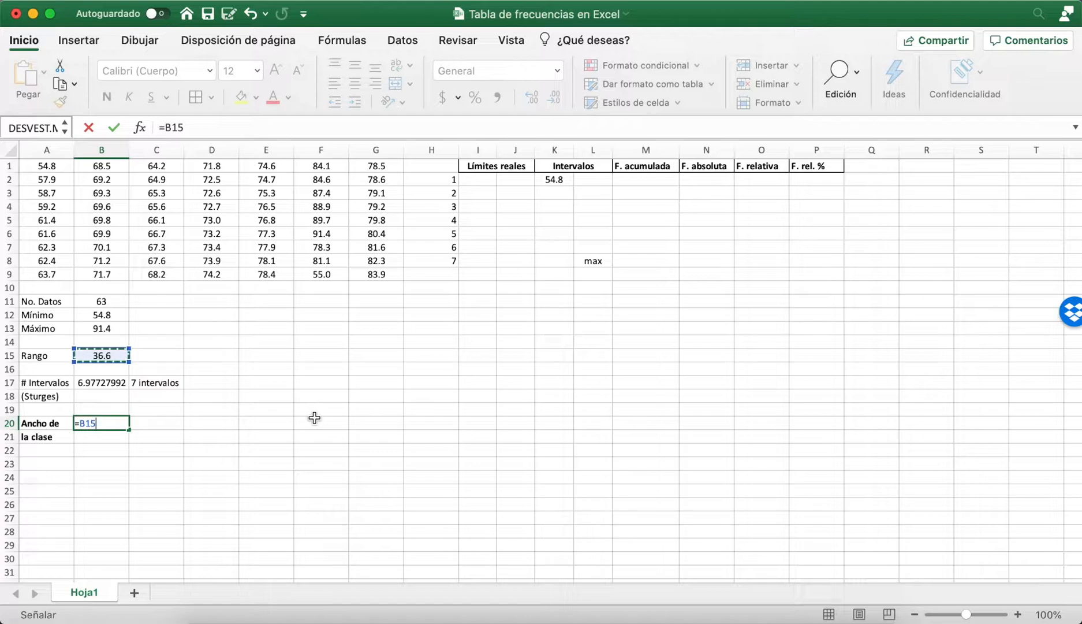
type("/7")
key("Return")
key("Up")
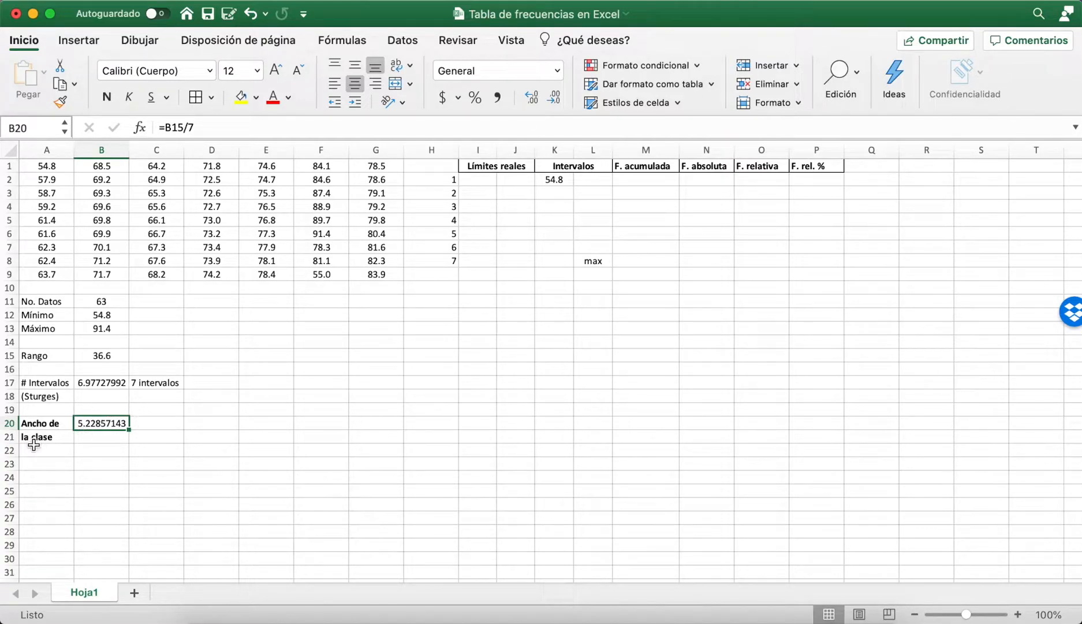
Step: Enter the class width rounded to one decimal like the A1:G9 data, 5.2, in C20 and centre it
left_click(108, 438)
left_click(107, 426)
left_click_drag(377, 273, 46, 164)
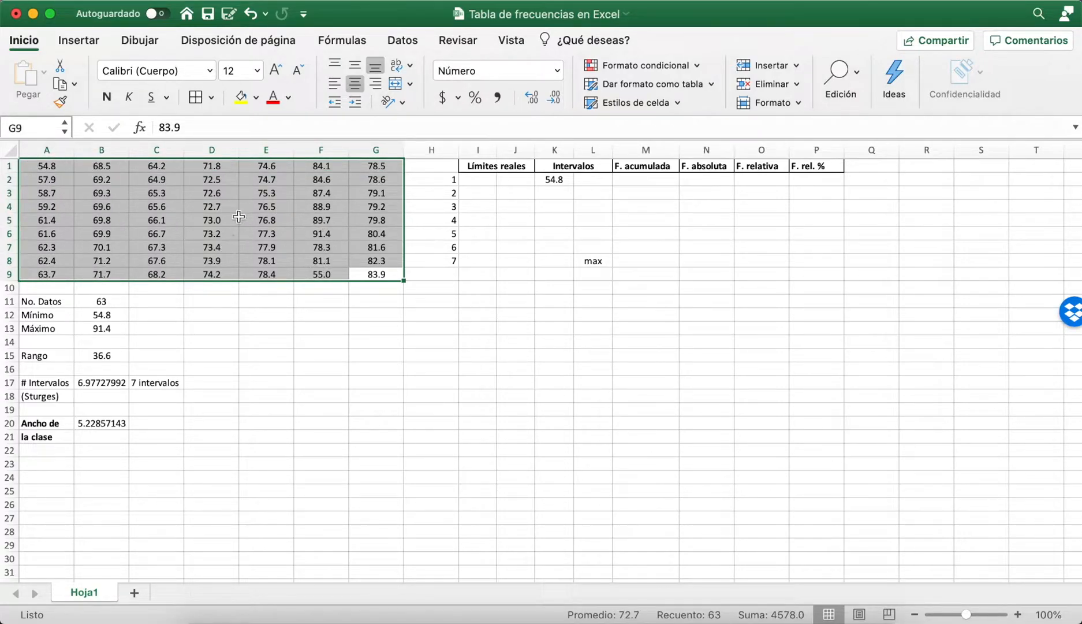
left_click(167, 210)
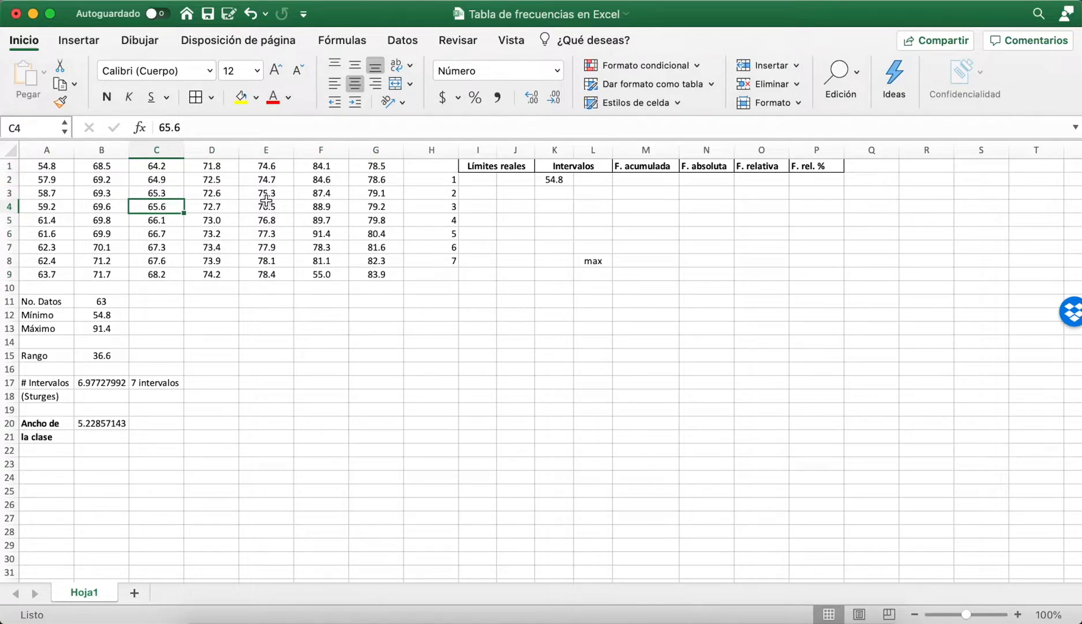
left_click(47, 186)
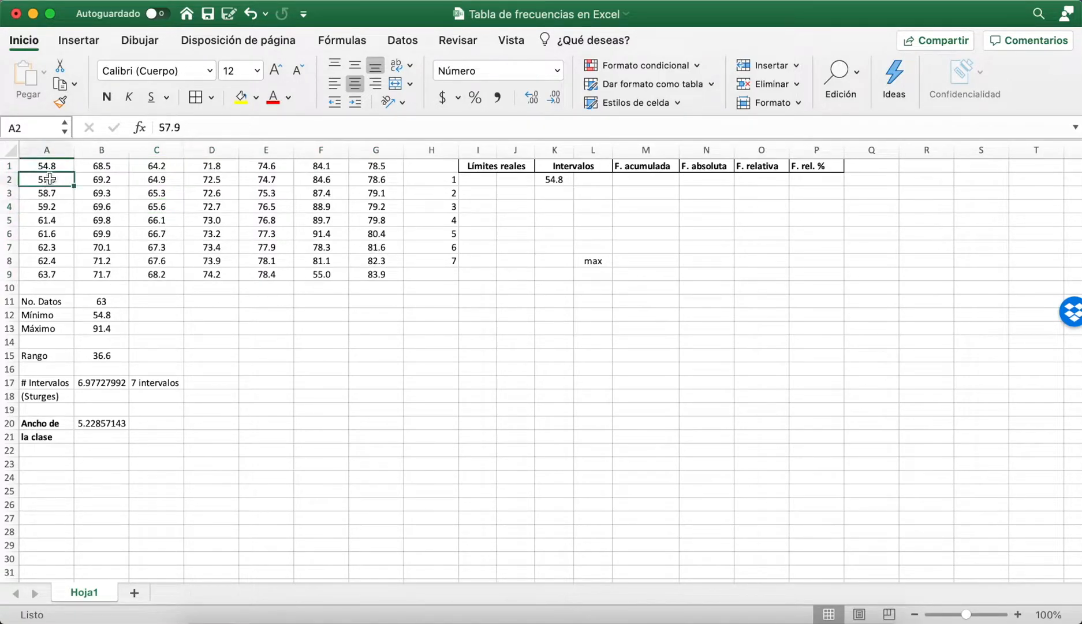
left_click(352, 260)
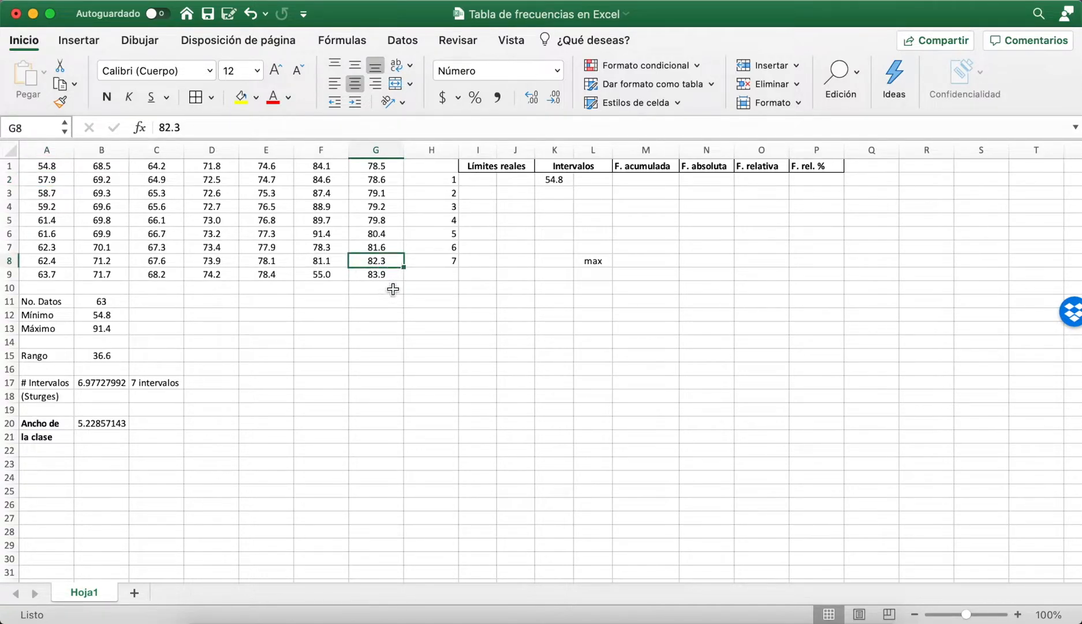
left_click(110, 424)
left_click(141, 422)
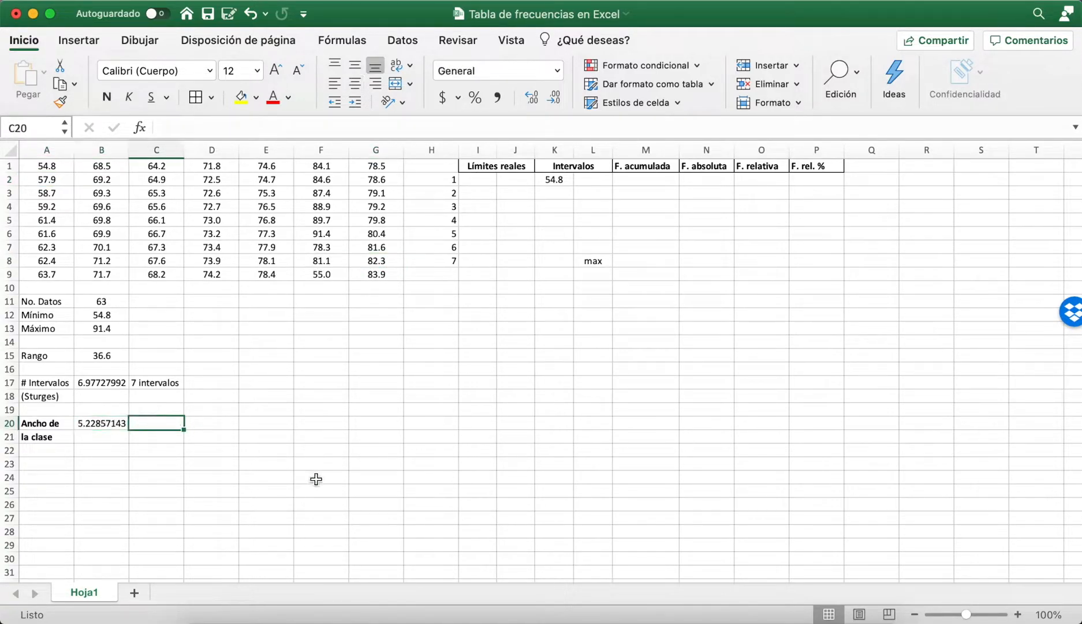
type("5.2")
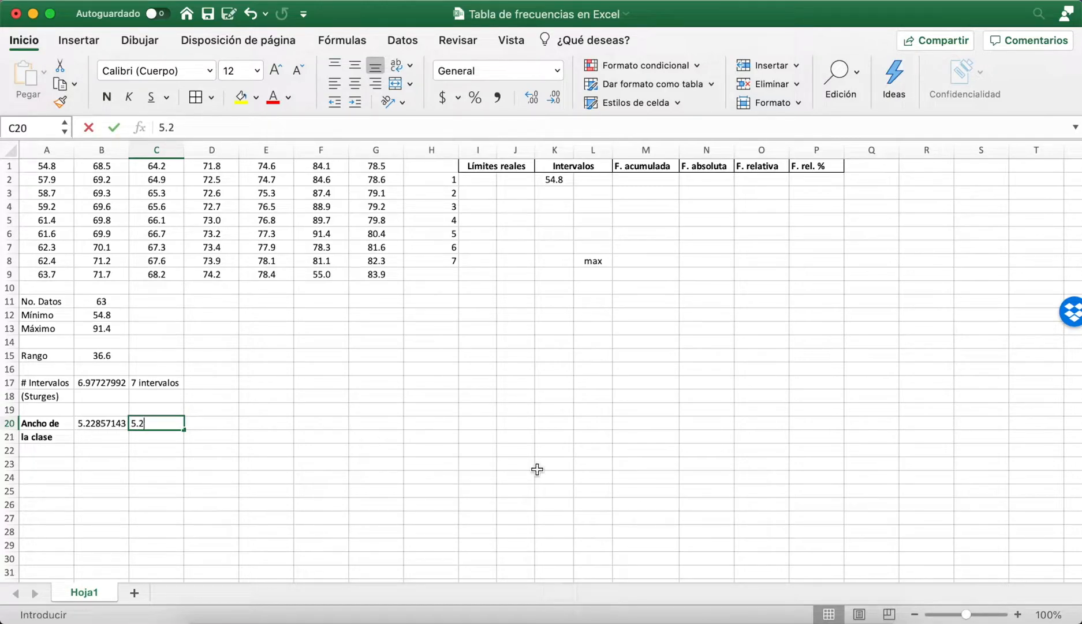
key("Return")
key("Up")
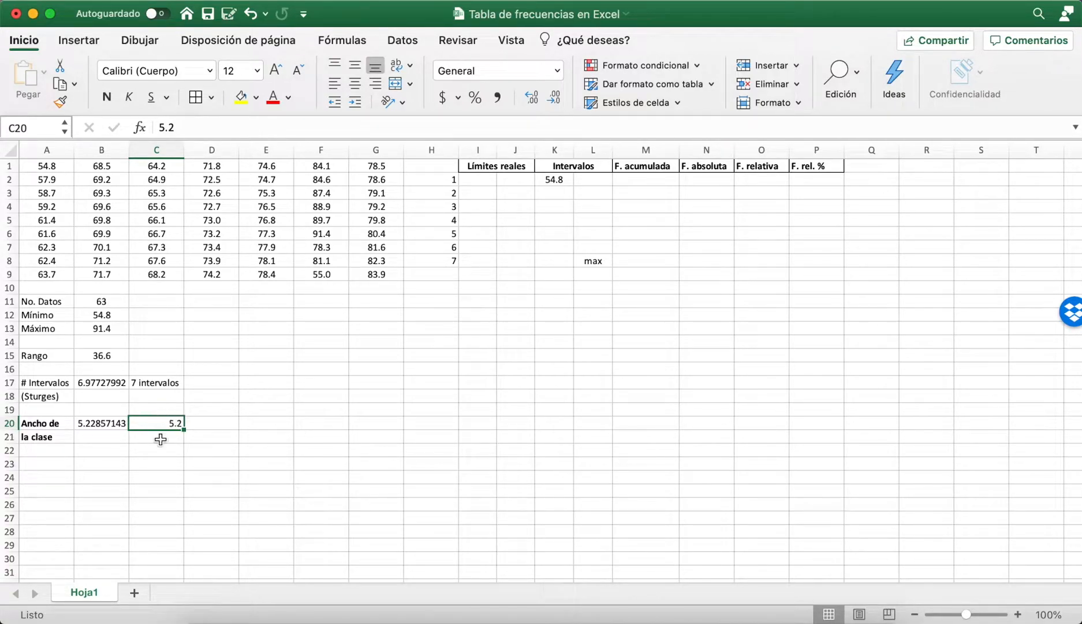
left_click(357, 84)
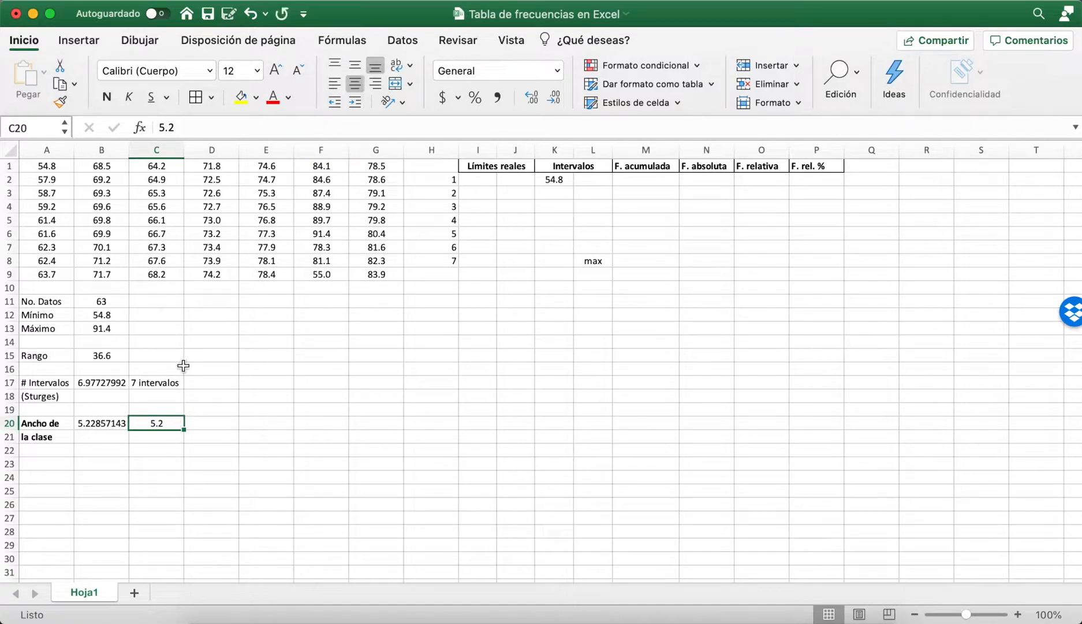
Step: Calculate the first interval's upper limit in L2 with the formula =K2+5.2
left_click(554, 179)
left_click(587, 179)
left_click(561, 180)
left_click(559, 194)
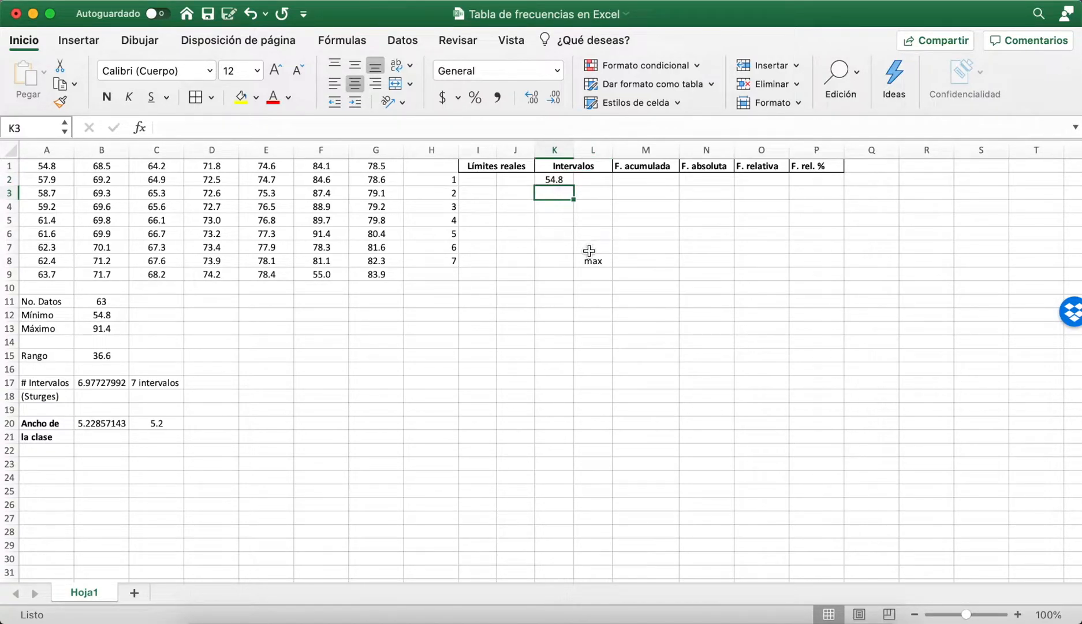
left_click(587, 181)
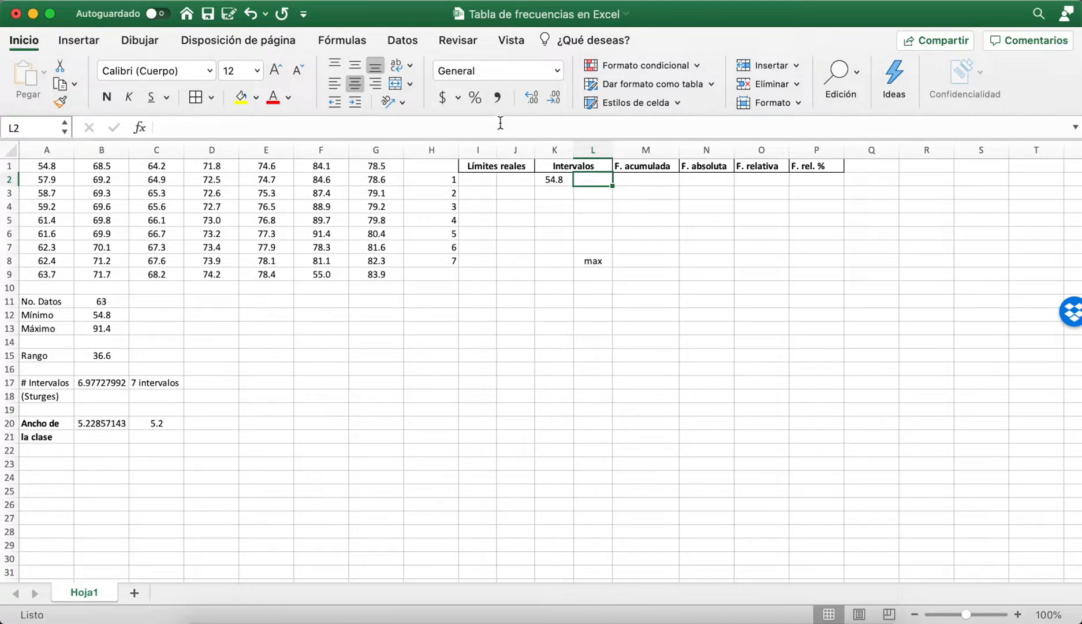
type("=")
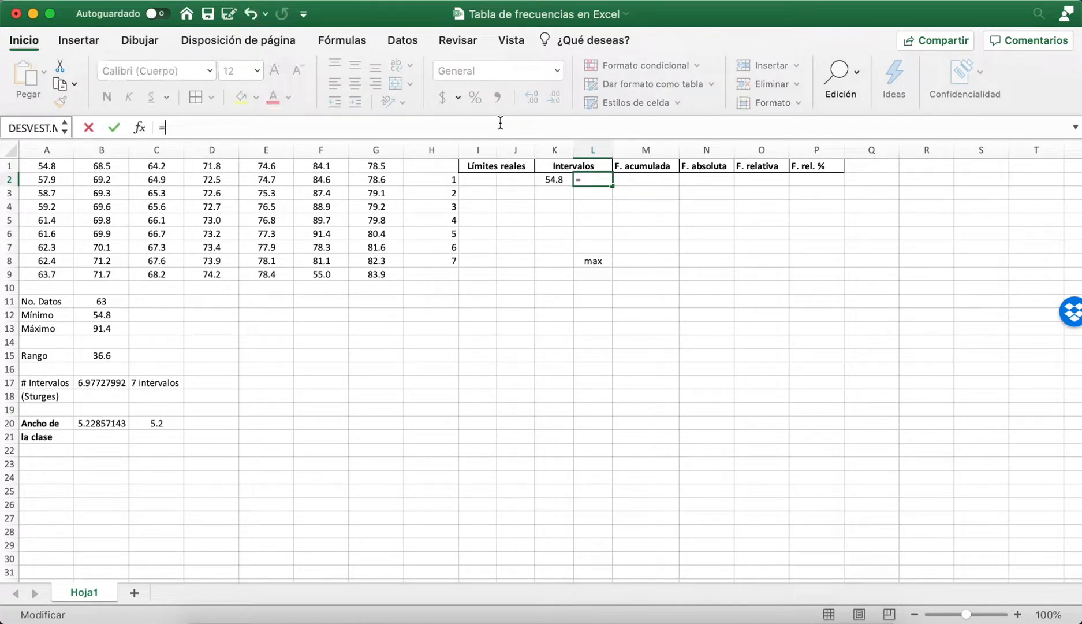
left_click(549, 180)
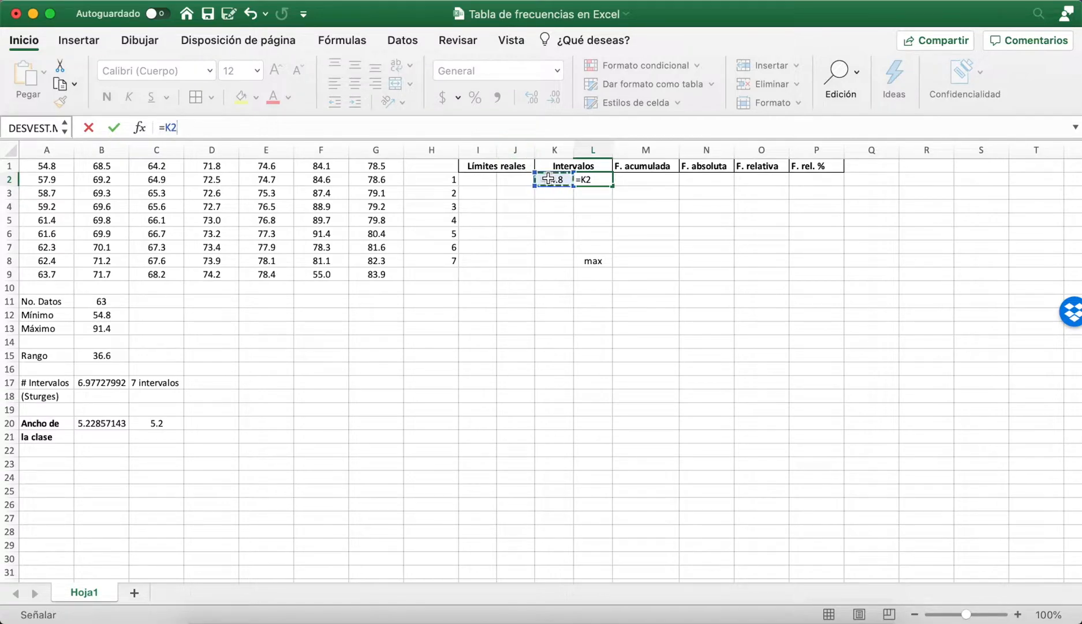
type("+5.2")
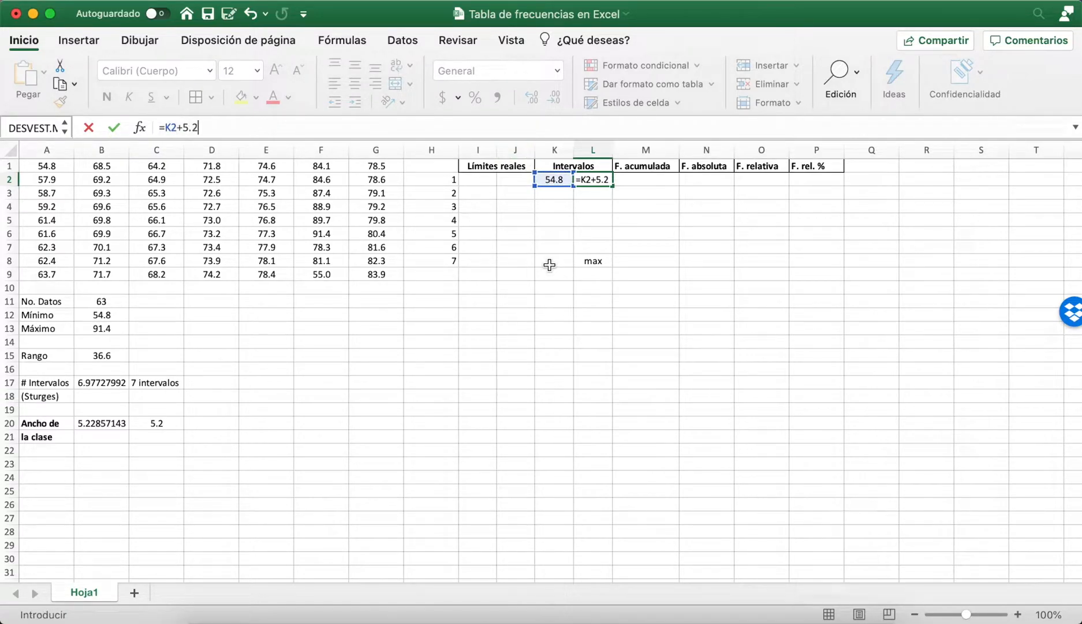
key("Return")
key("Up")
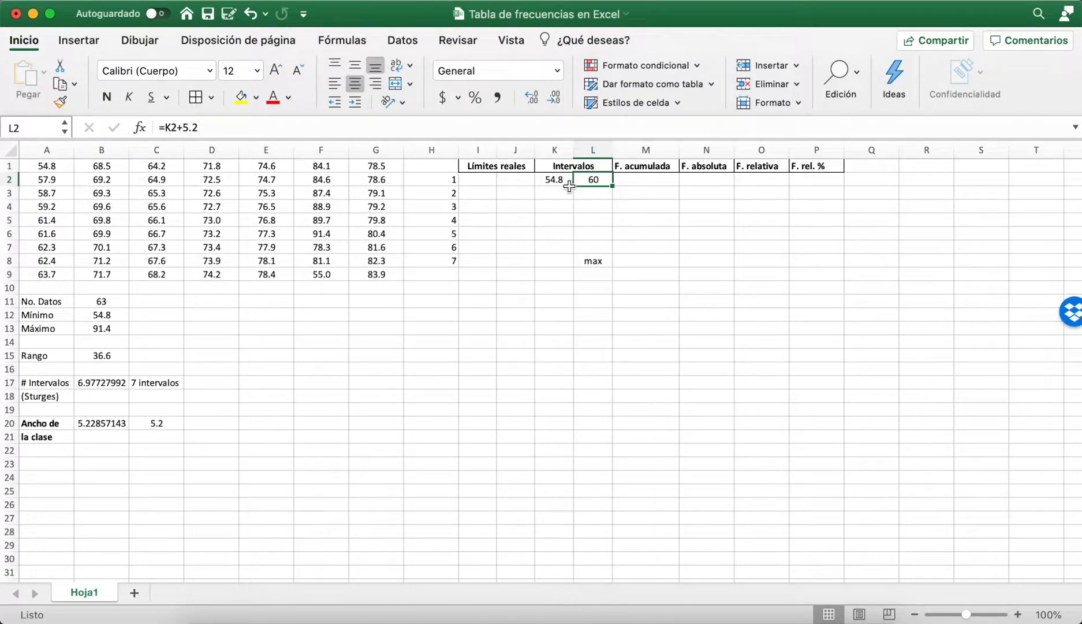
Step: Calculate the second interval's lower limit in K3 with the formula =K2+5.3
left_click(555, 179)
left_click(586, 179)
left_click(558, 179)
left_click(558, 193)
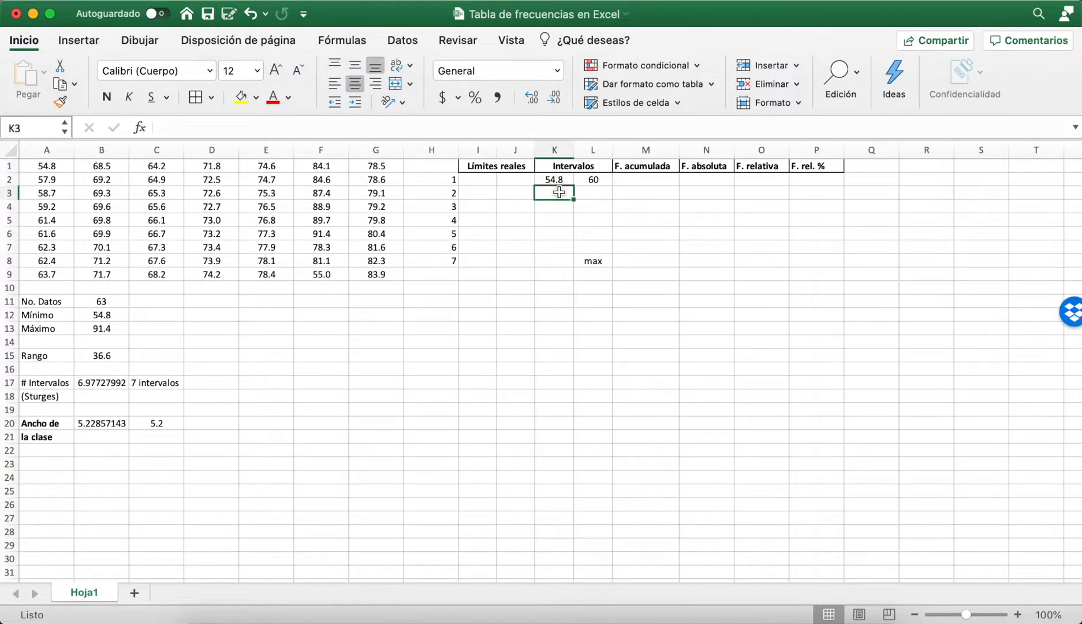
left_click(518, 131)
type("=")
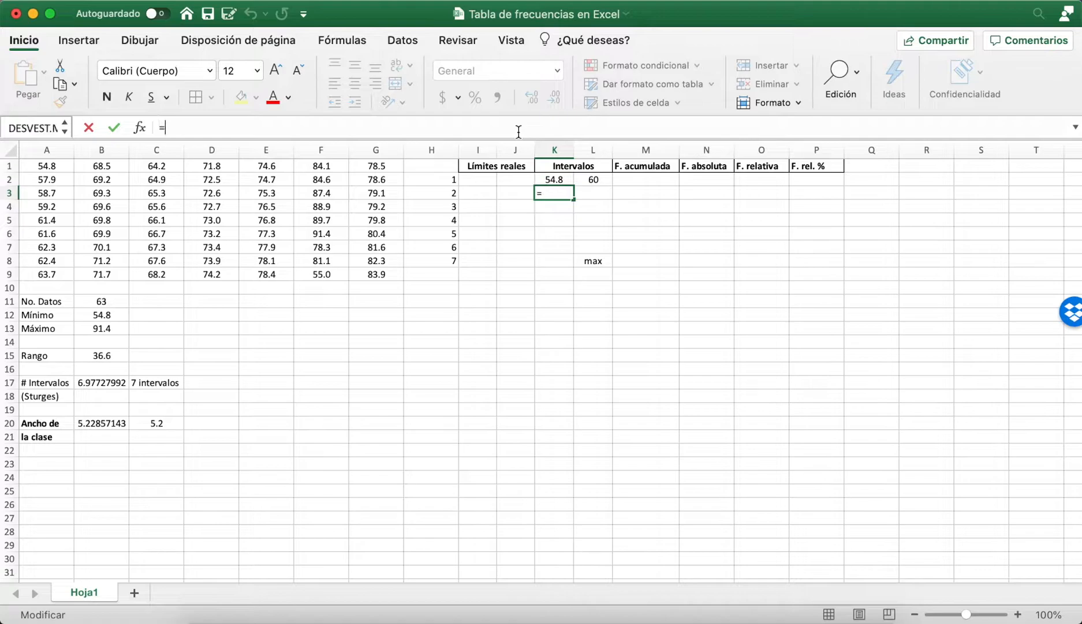
left_click(554, 179)
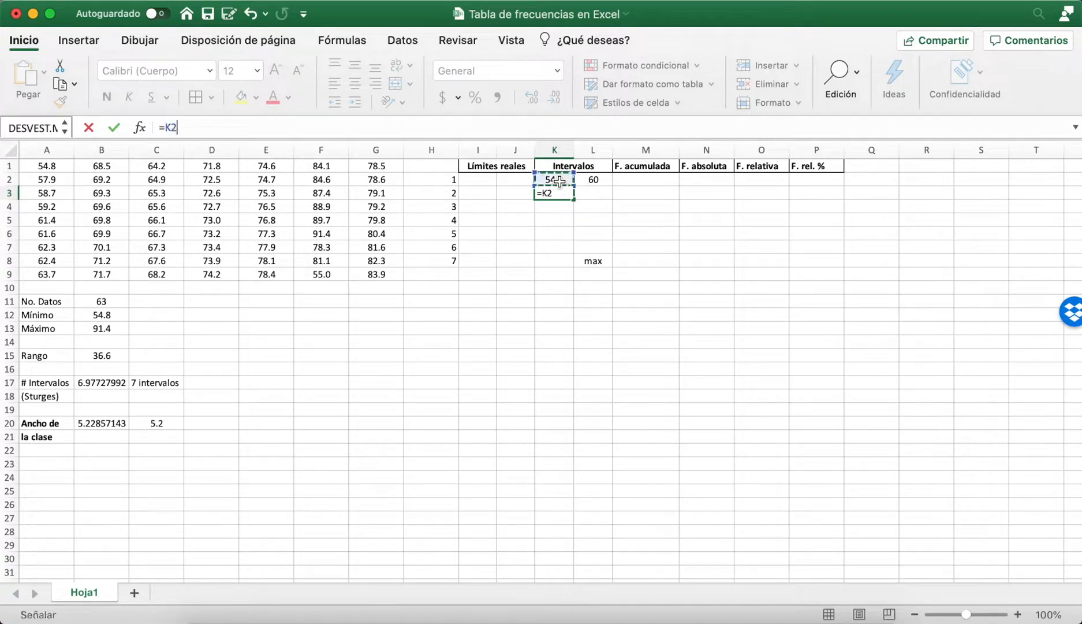
type("+5.3")
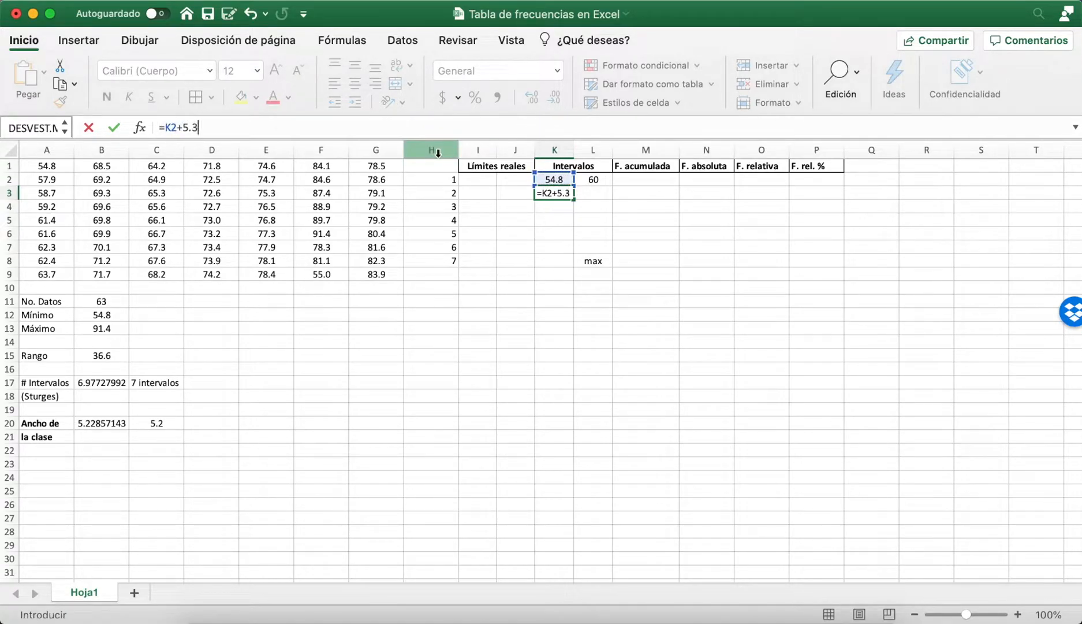
key("Return")
key("Up")
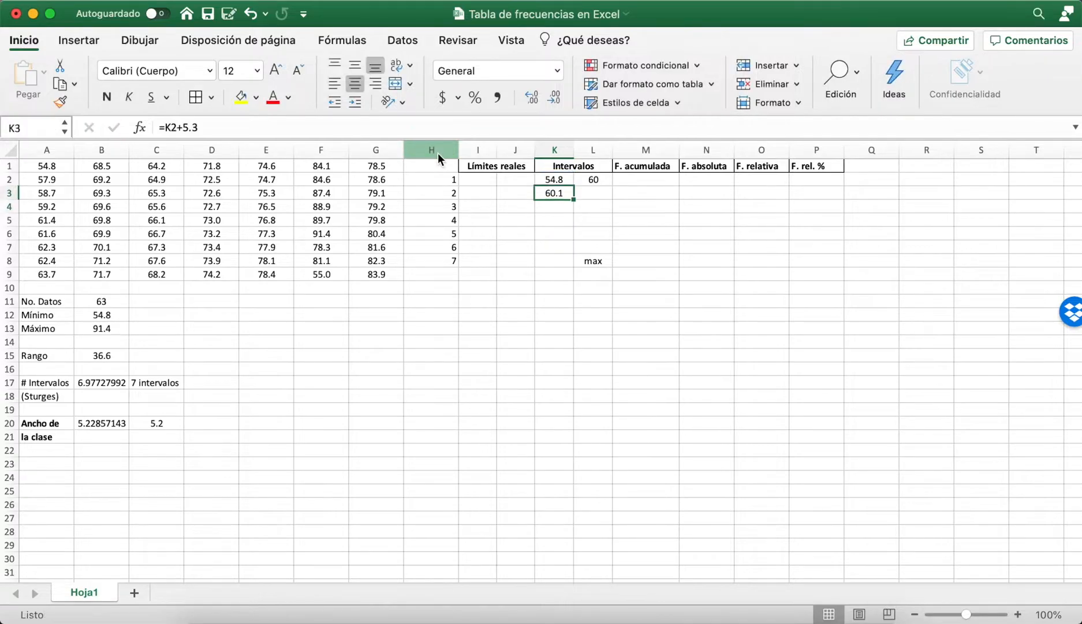
Step: Compare the first upper limit in L2 and the second lower limit in K3 with the values in the data range
left_click(594, 181)
left_click(558, 195)
left_click(218, 213)
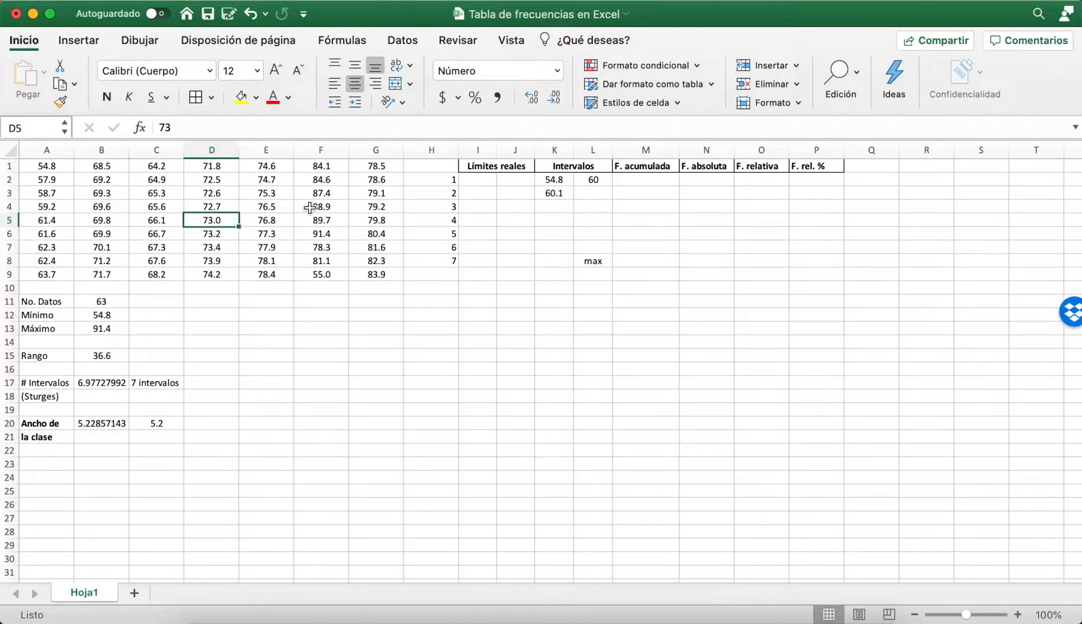
left_click(606, 180)
left_click(559, 194)
left_click(594, 180)
left_click(553, 195)
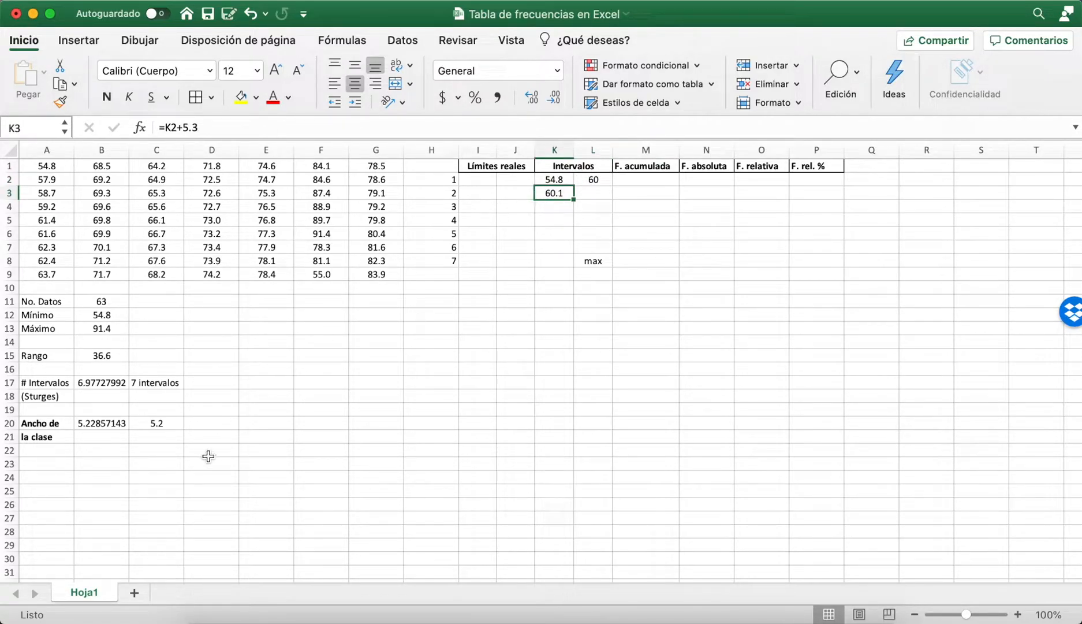
left_click(220, 207)
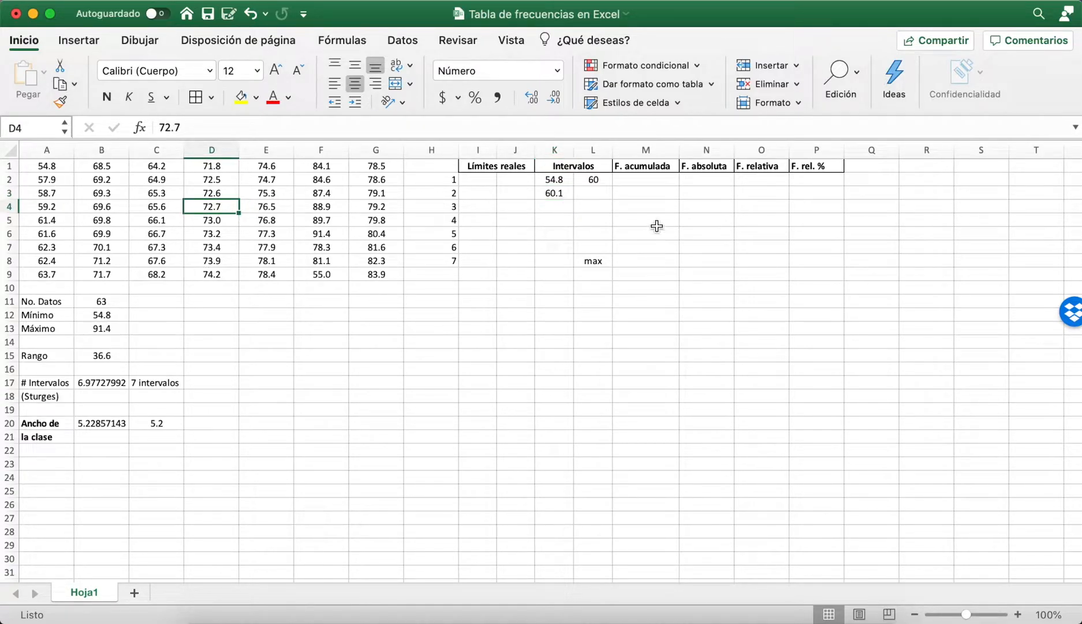
Step: Fill the upper-limit formula from L2 down to L3 and check its cell reference
left_click(599, 180)
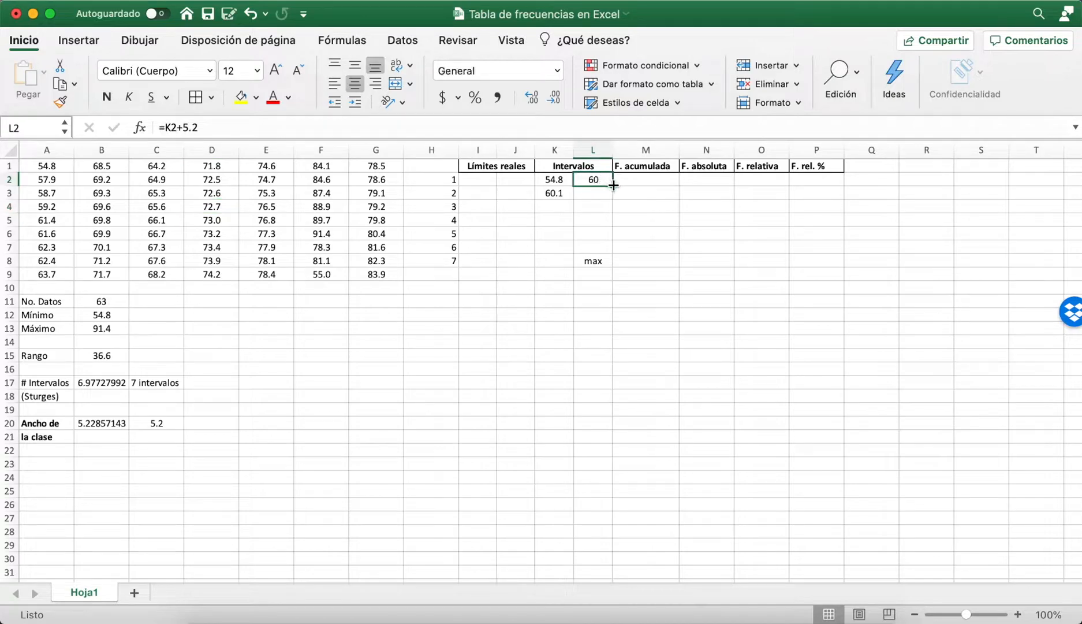
left_click_drag(614, 187, 614, 202)
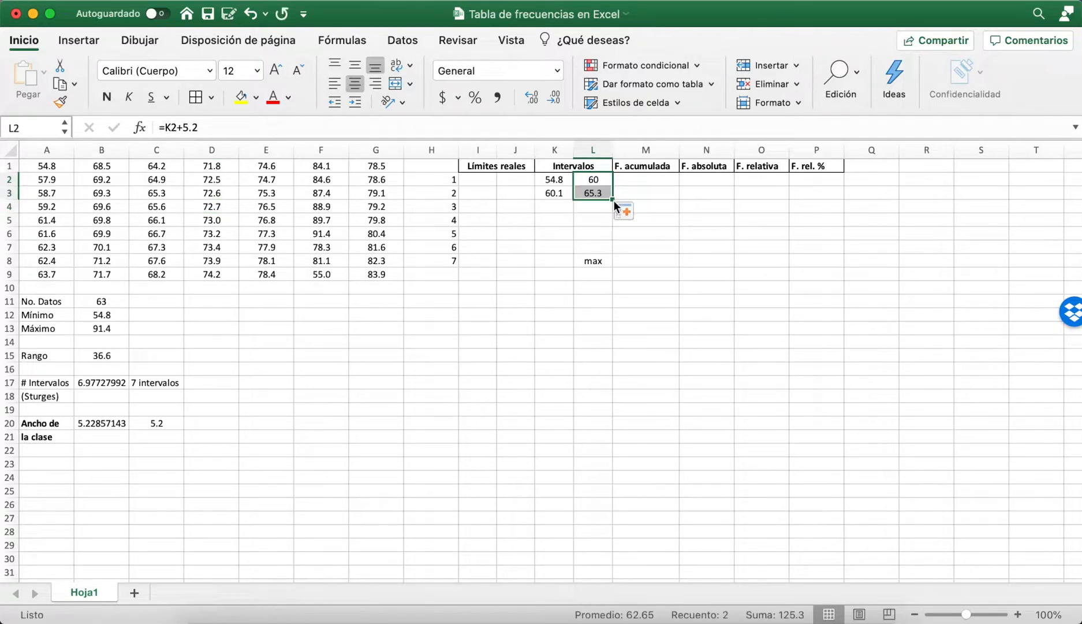
left_click(600, 196)
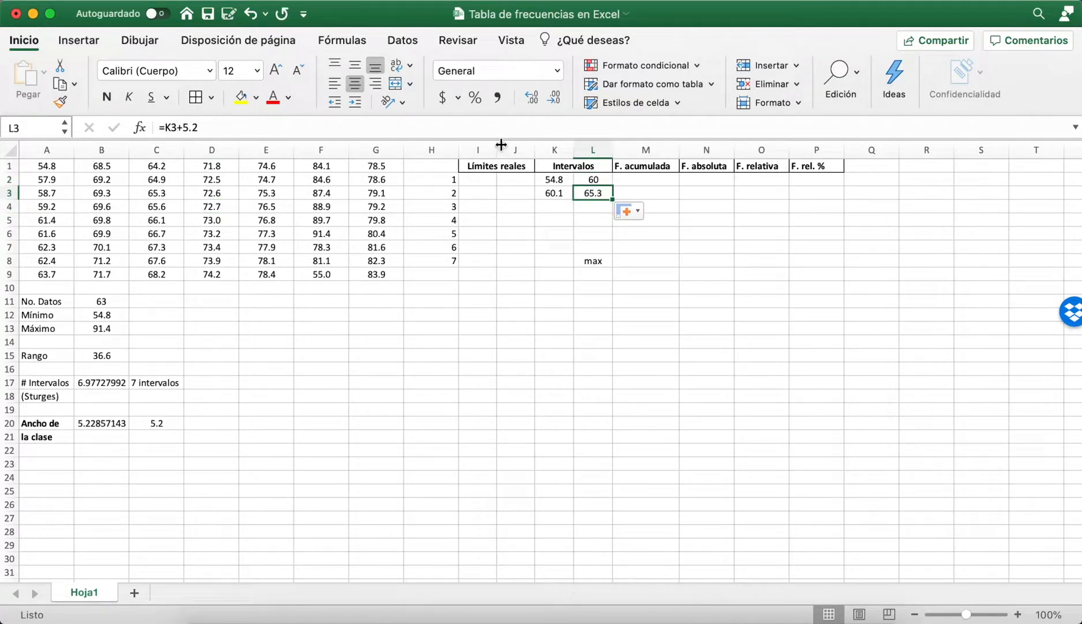
left_click(483, 128)
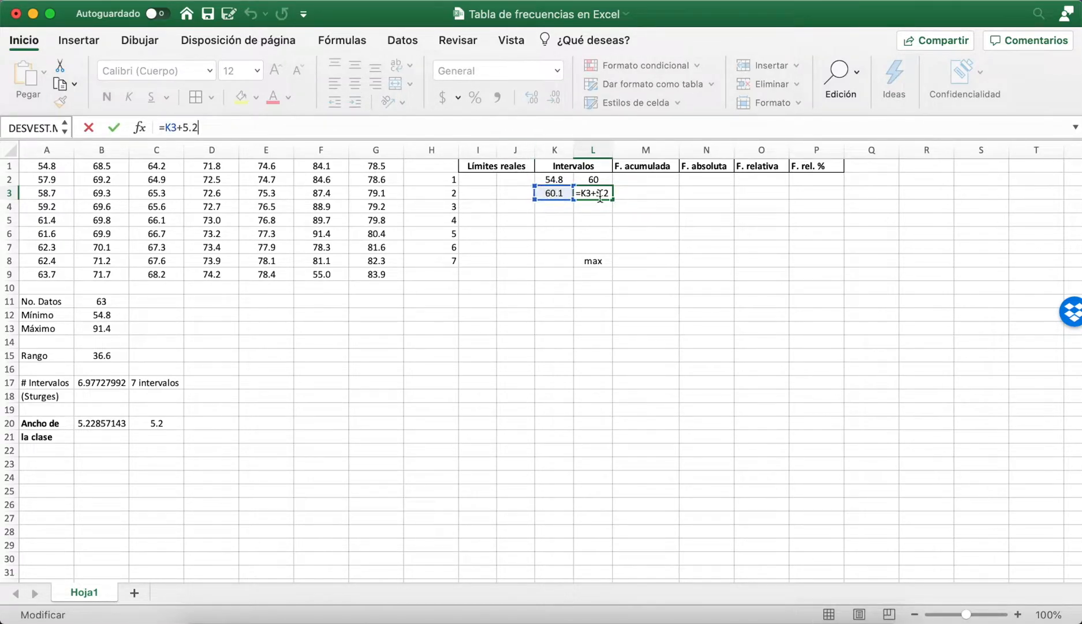
key("Return")
Step: Fill the lower-limit formula from K3 down to K4 and open the copied formula to check its reference
key("Left")
key("Up")
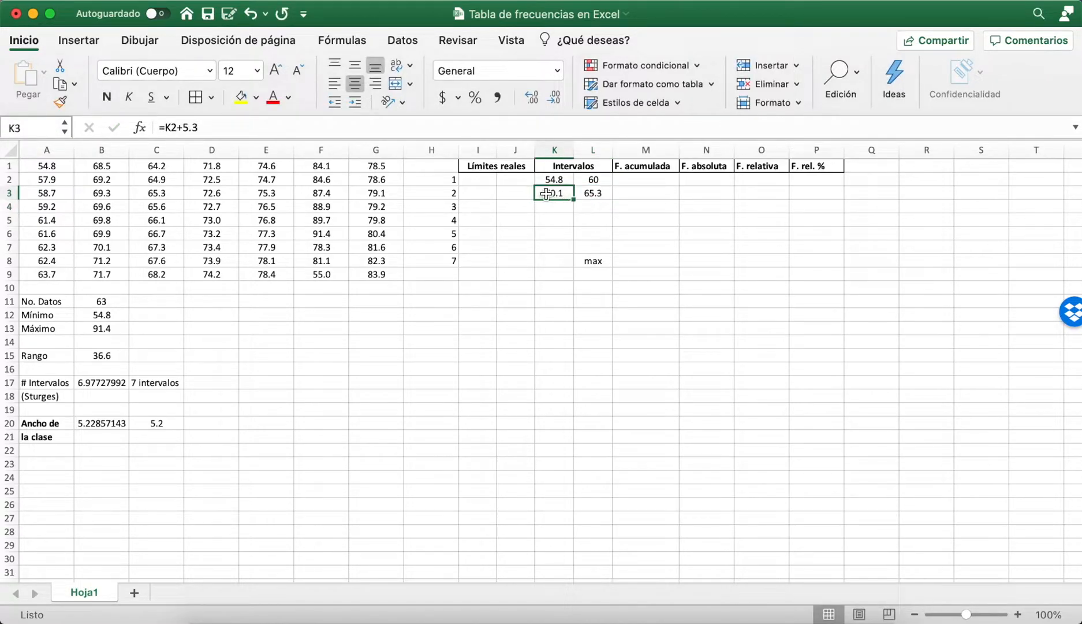
left_click_drag(574, 199, 574, 214)
left_click(558, 208)
left_click(253, 123)
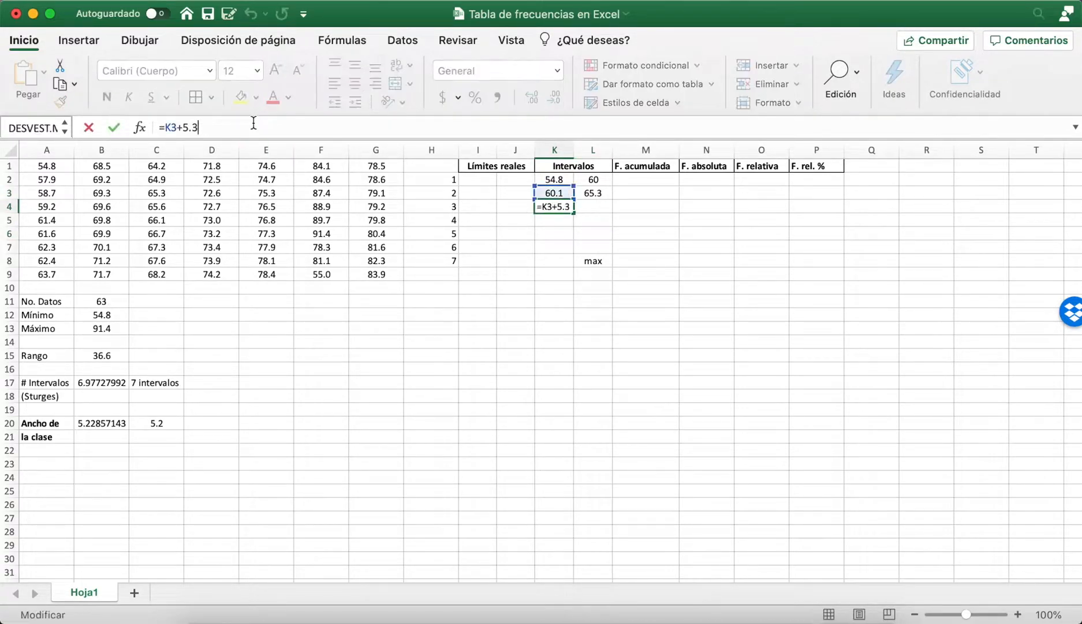
Step: Fill the upper-limit formula from L3 down to L8 and the lower-limit formula from K3 down to K8
key("Return")
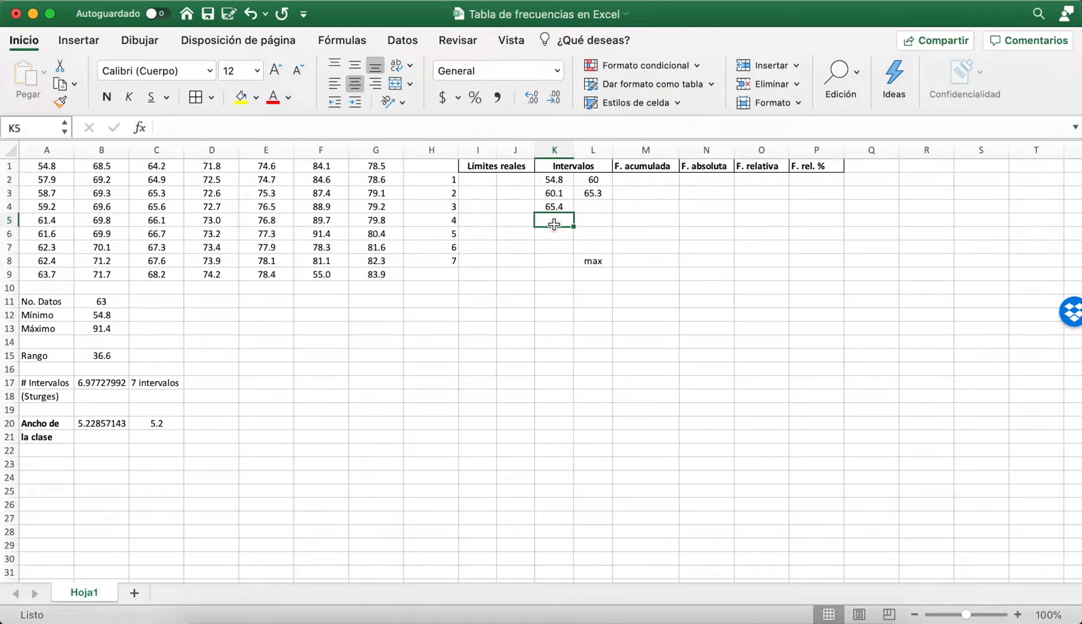
left_click(603, 192)
left_click_drag(614, 199, 609, 266)
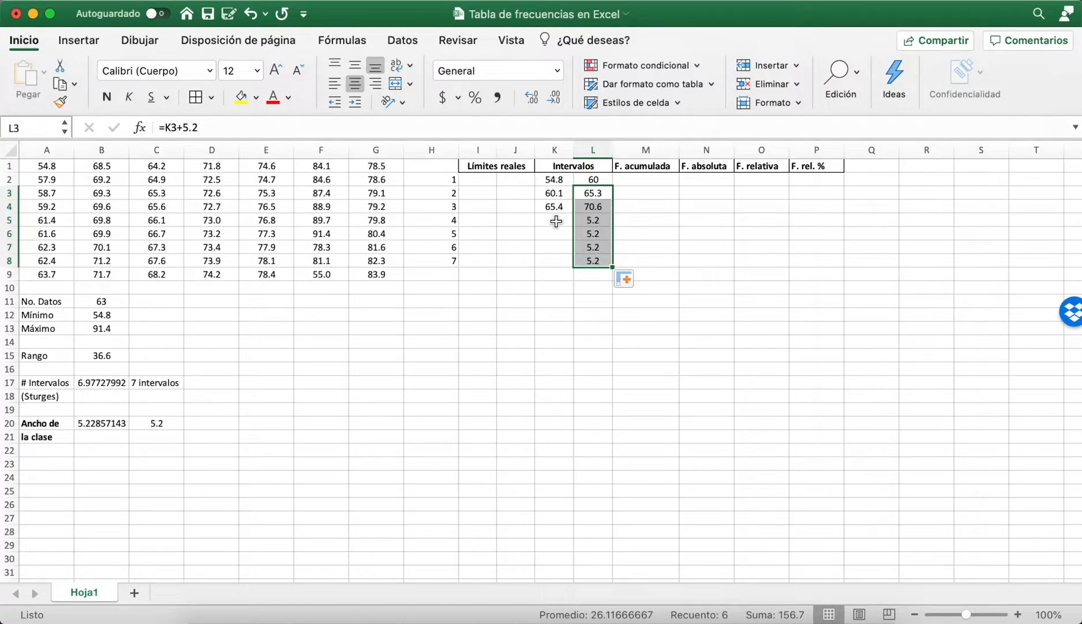
left_click(557, 194)
left_click_drag(575, 199, 569, 267)
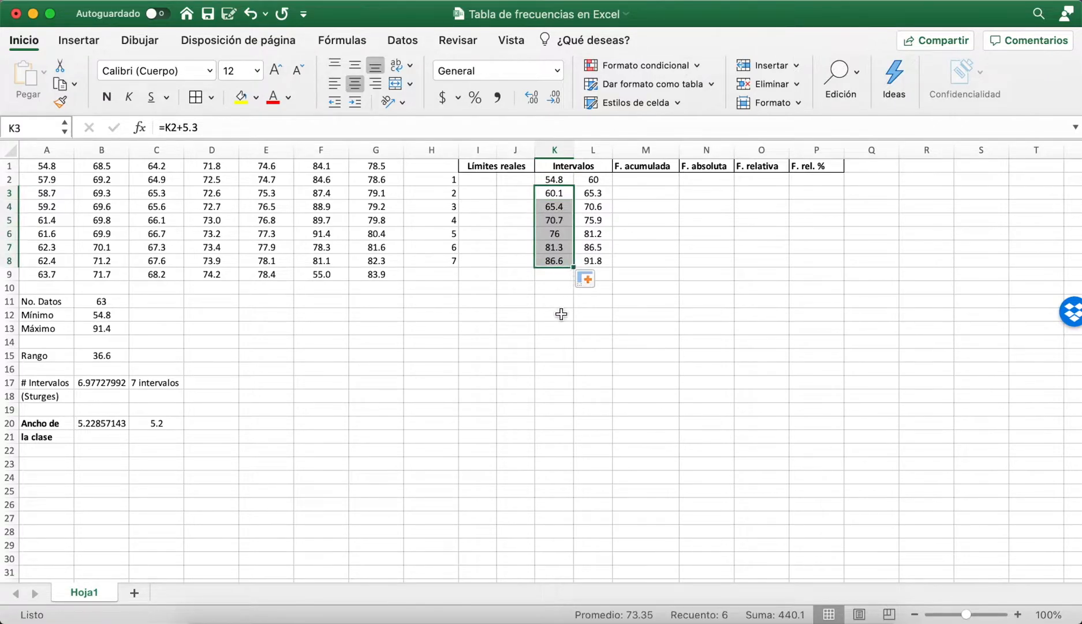
left_click(561, 370)
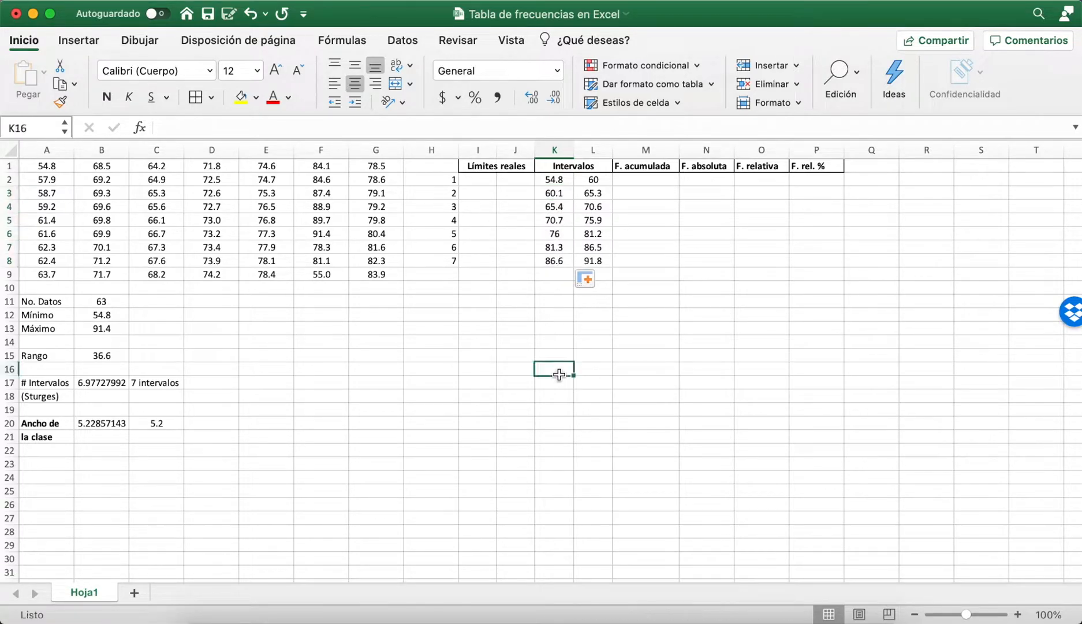
Step: Compare the last upper limit in L8 with the maximum in B13, and review the class width and first lower limits
left_click(601, 262)
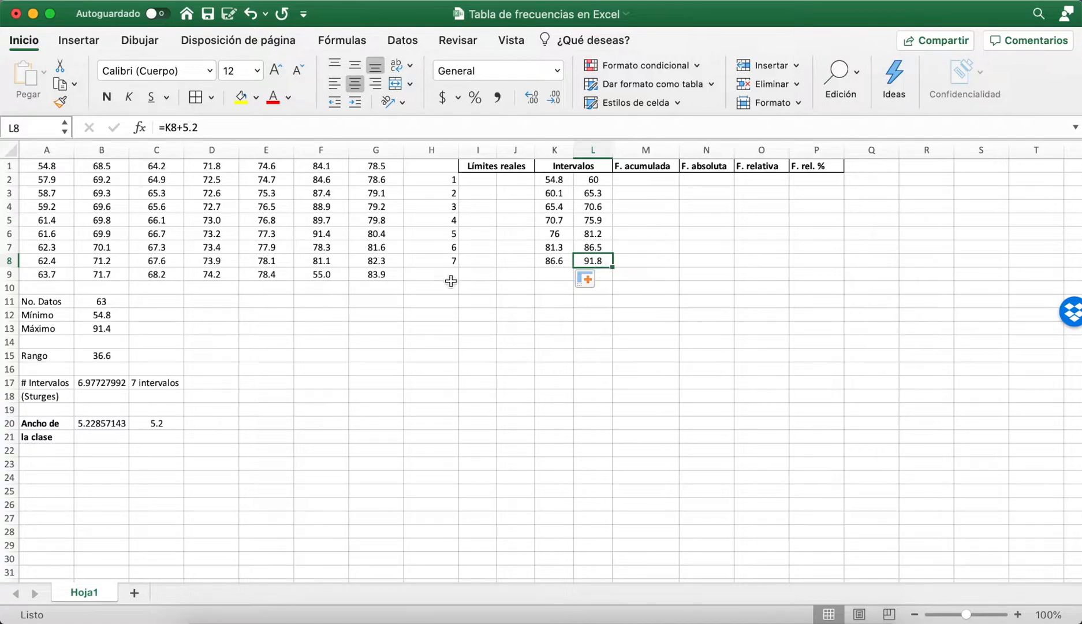
left_click(105, 331)
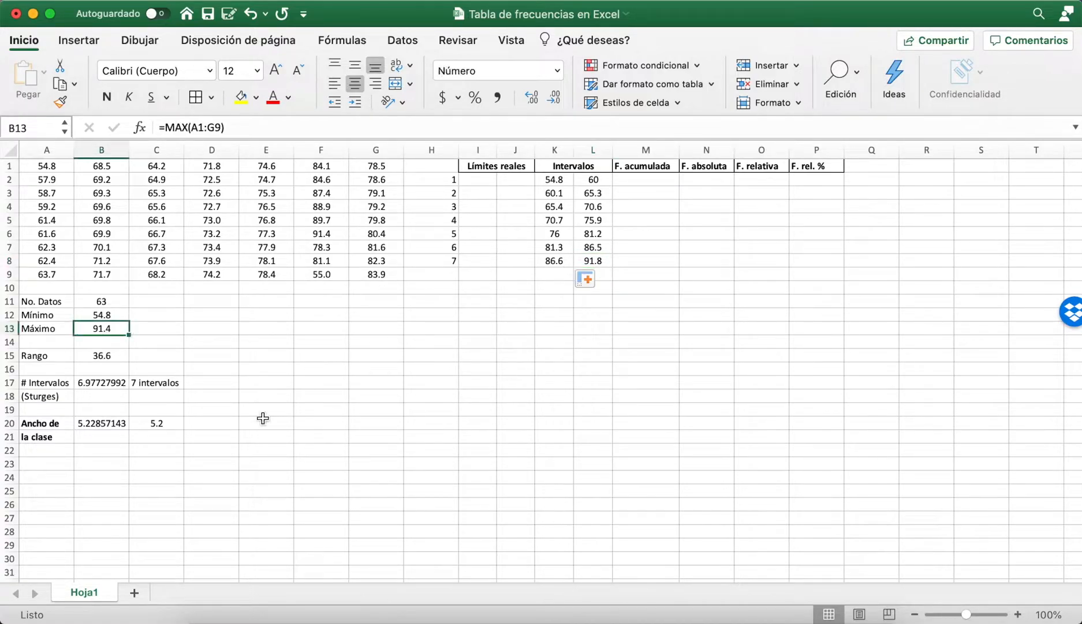
left_click(588, 346)
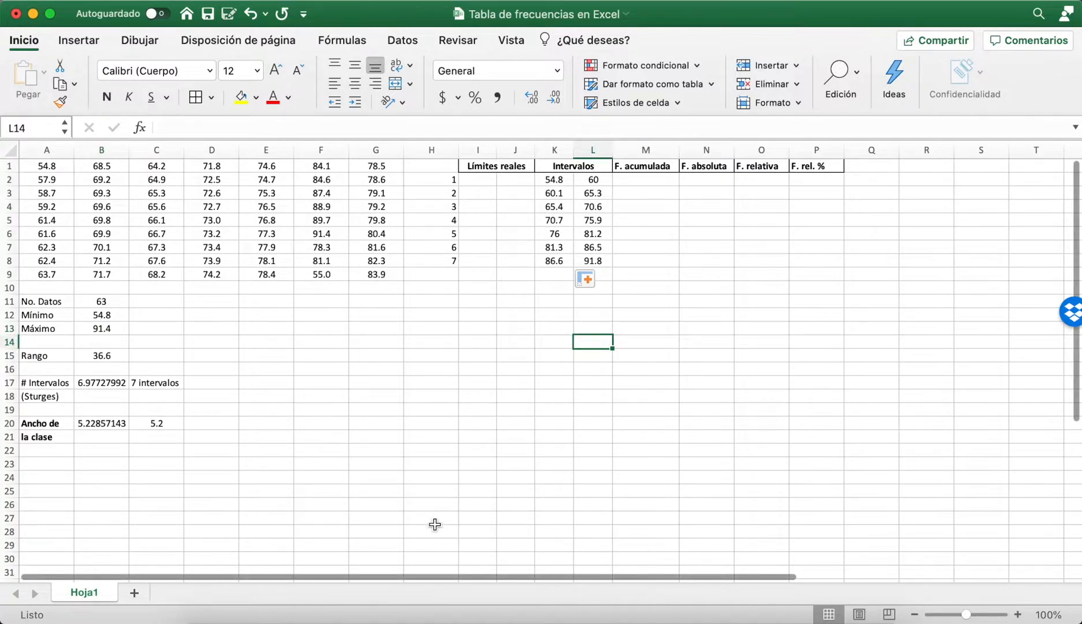
left_click(168, 423)
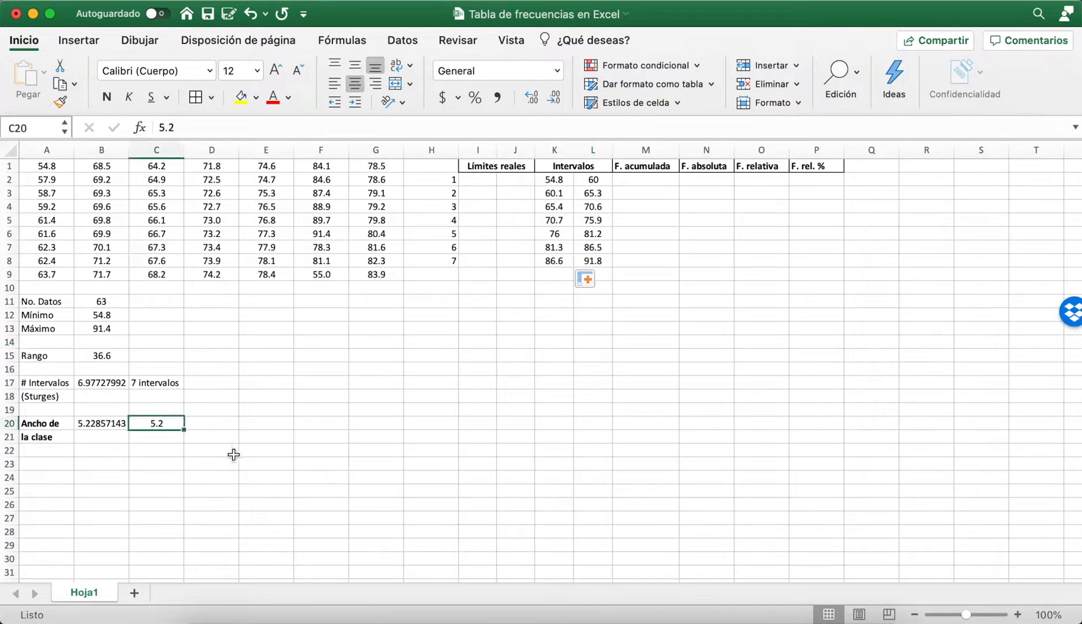
left_click(551, 179)
left_click(552, 190)
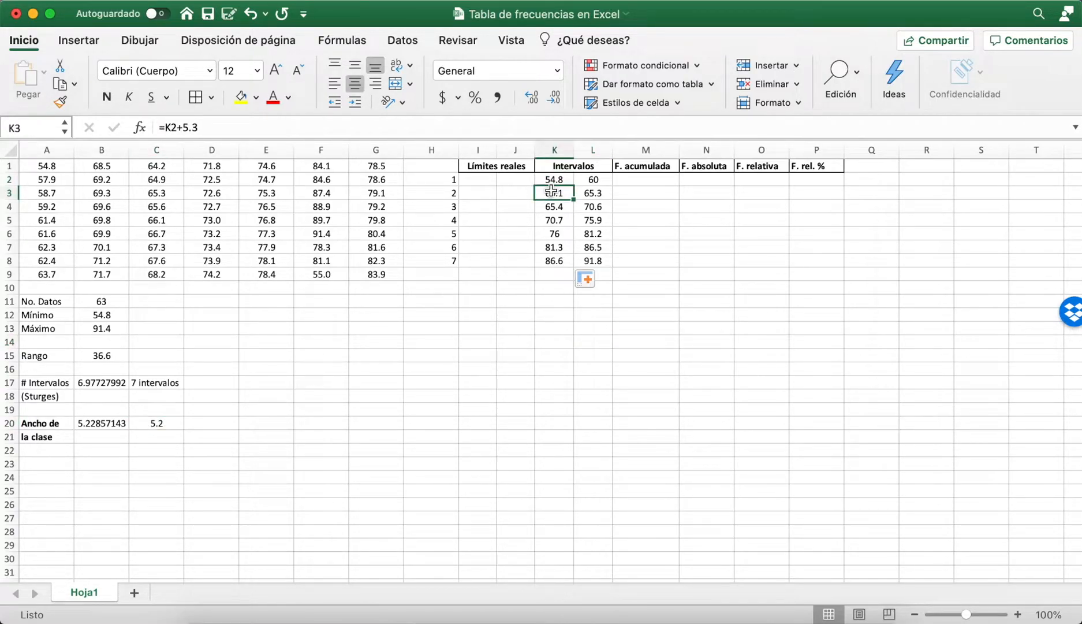
left_click(558, 180)
Step: Change the first interval's upper-limit formula in L2 to =K2+5.1
left_click(587, 179)
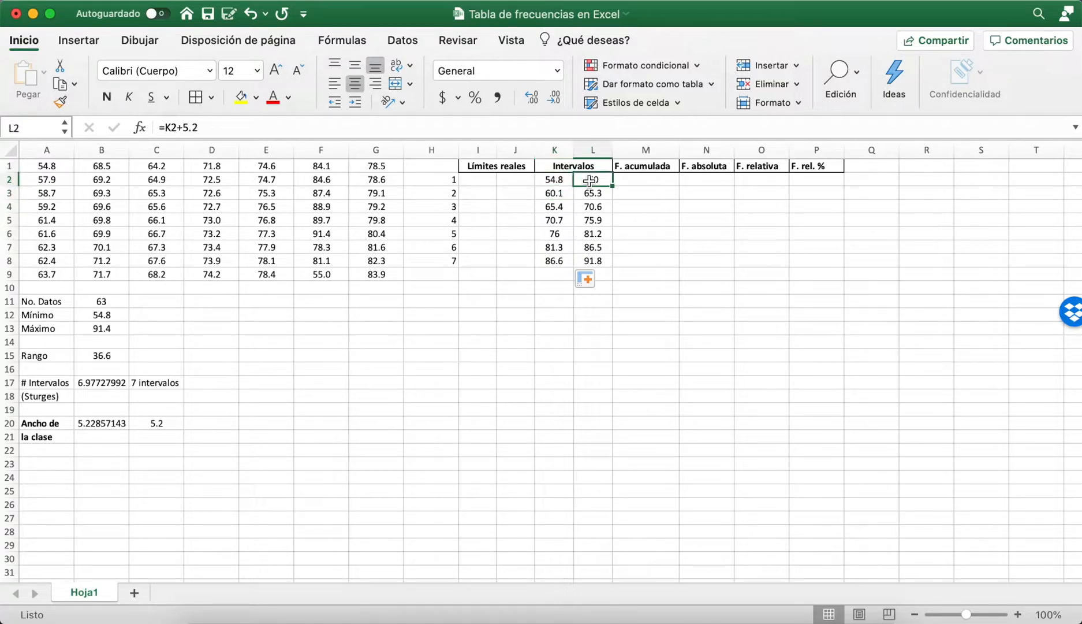
left_click(312, 126)
key("BackSpace")
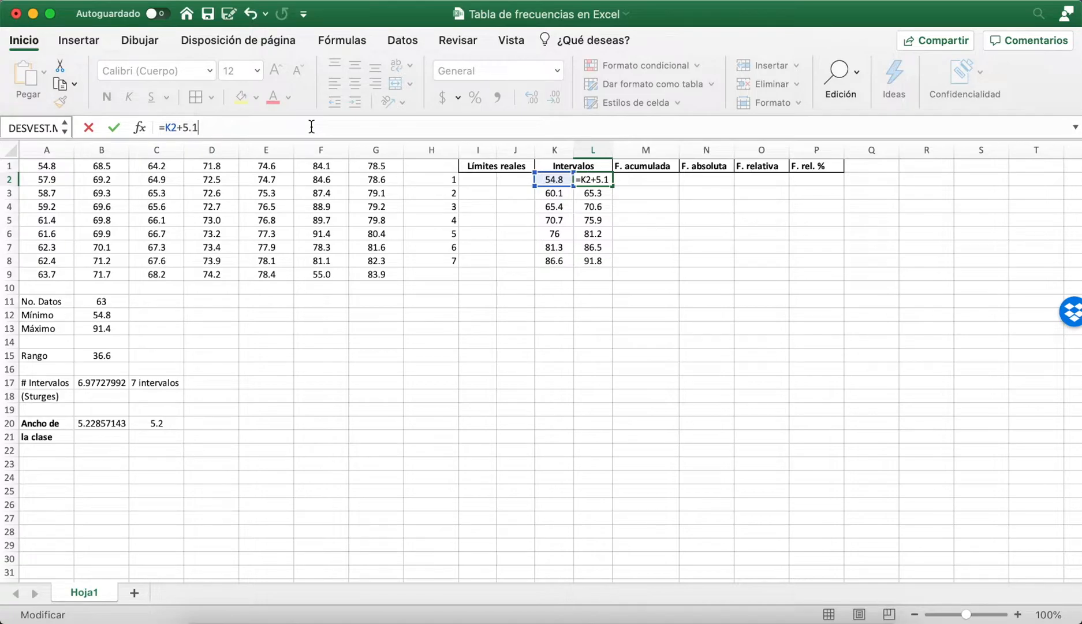
key("Return")
Step: Change the second interval's lower-limit formula in K3 to =K2+5.2
key("Up")
key("Down")
key("Left")
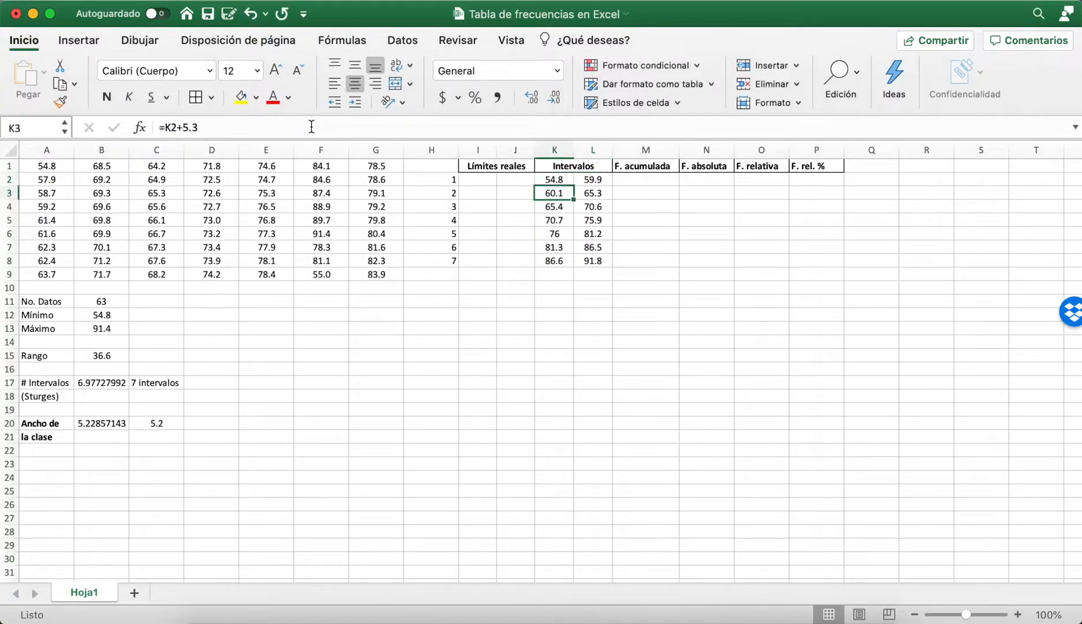
left_click(294, 127)
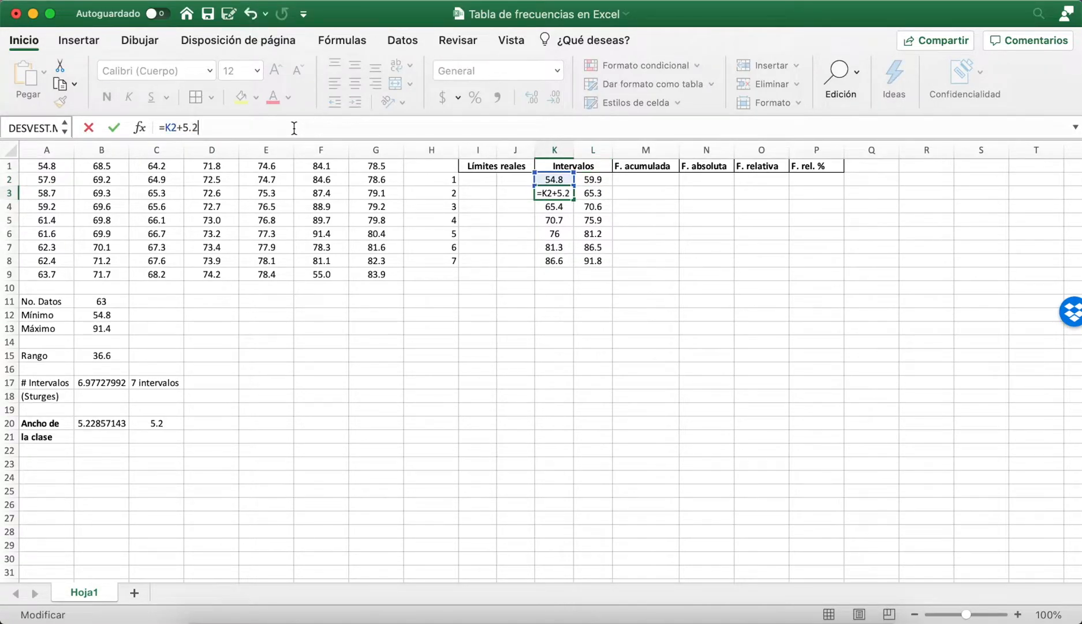
key("Return")
Step: Fill the modified upper-limit formula from L2 to L8 and the modified lower-limit formula from K3 to K8
key("Up")
key("Up")
key("Right")
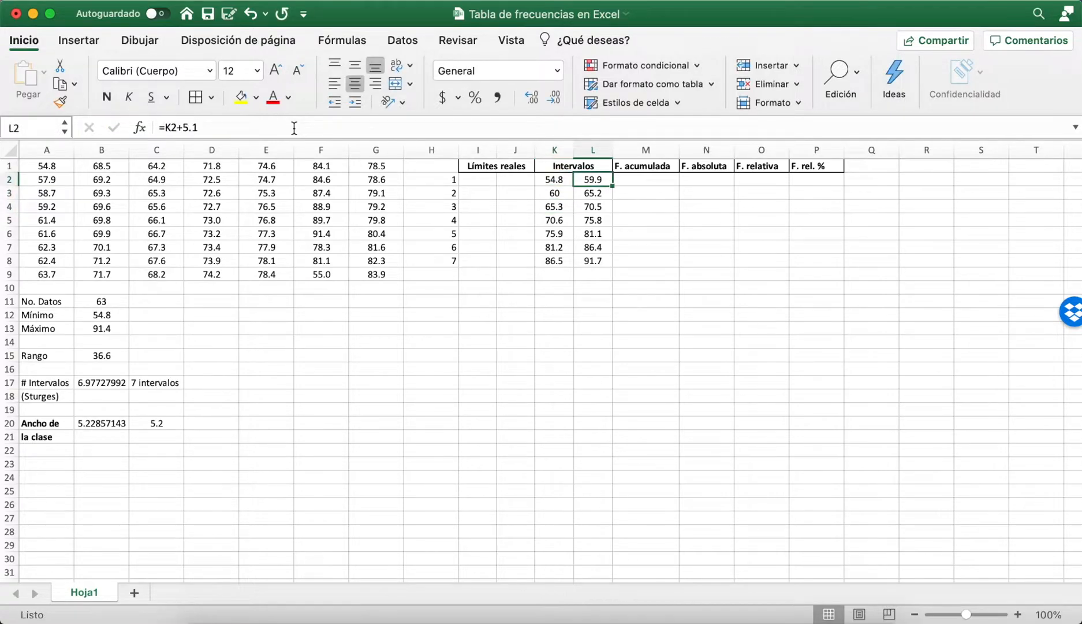
left_click_drag(612, 185, 614, 265)
left_click(559, 190)
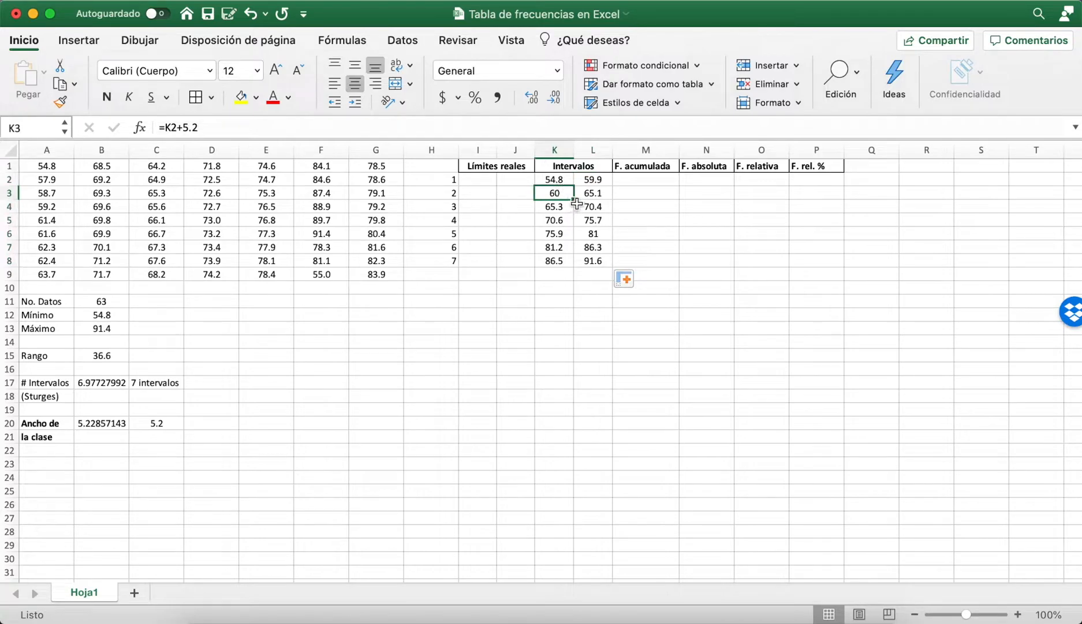
left_click_drag(575, 200, 572, 263)
Step: Compare the recalculated last interval in K8 and L8 with the data maximum in B13 and check the first interval limits
left_click(565, 261)
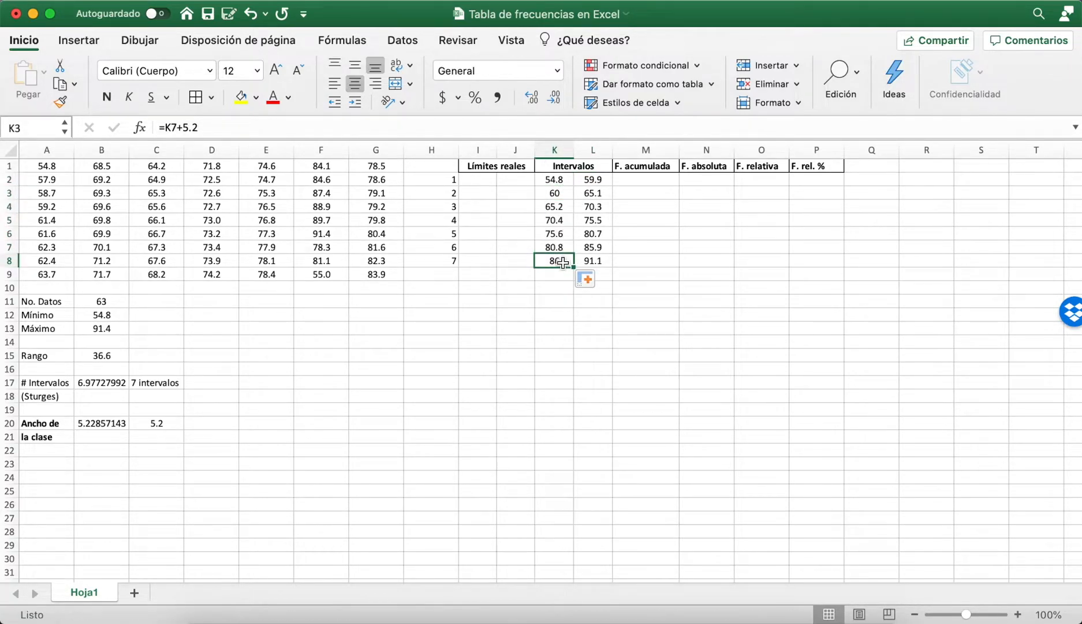
left_click(606, 262)
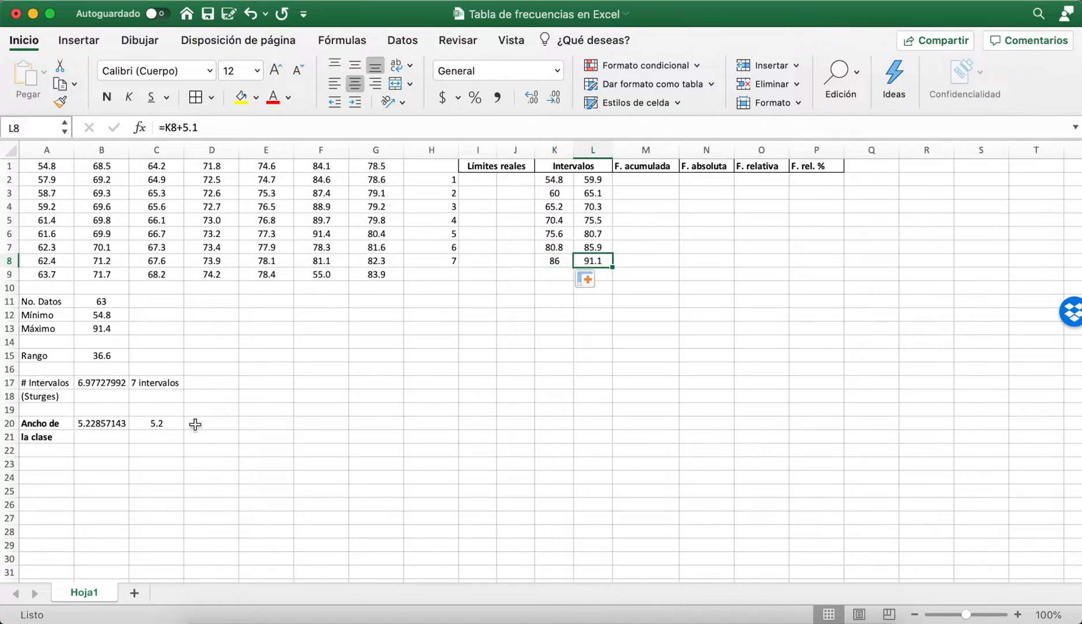
left_click(547, 181)
left_click(589, 181)
left_click(563, 179)
left_click(560, 197)
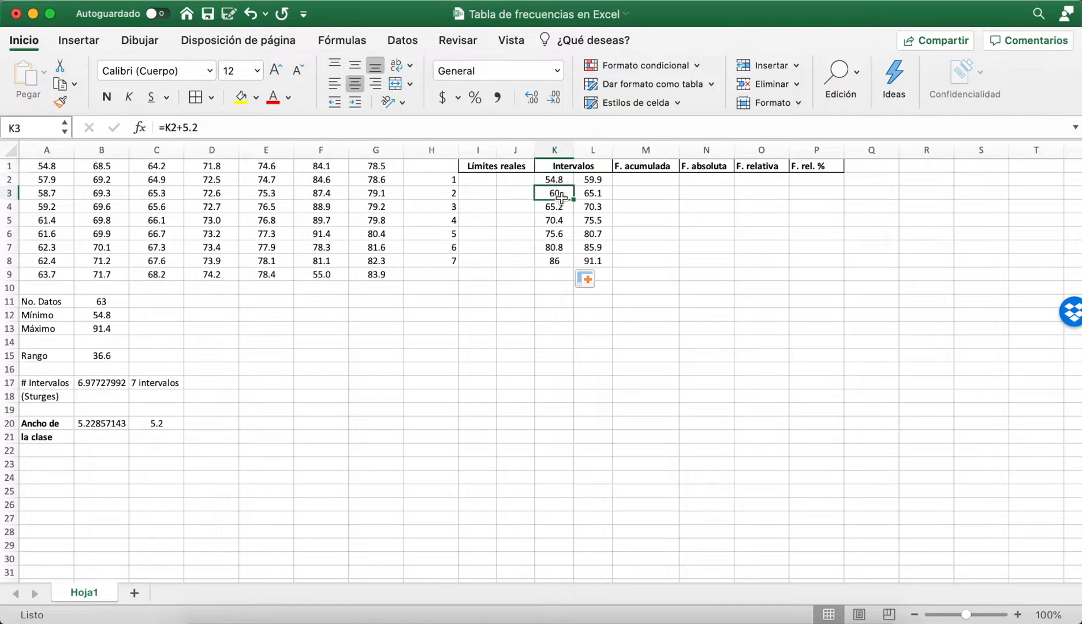
left_click(597, 260)
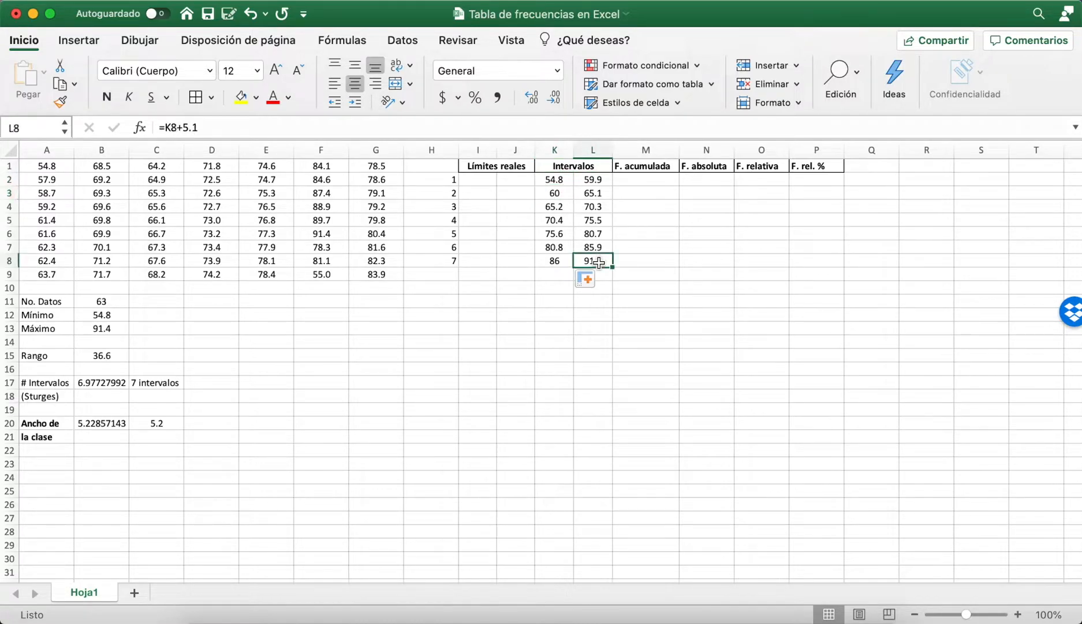
left_click(119, 329)
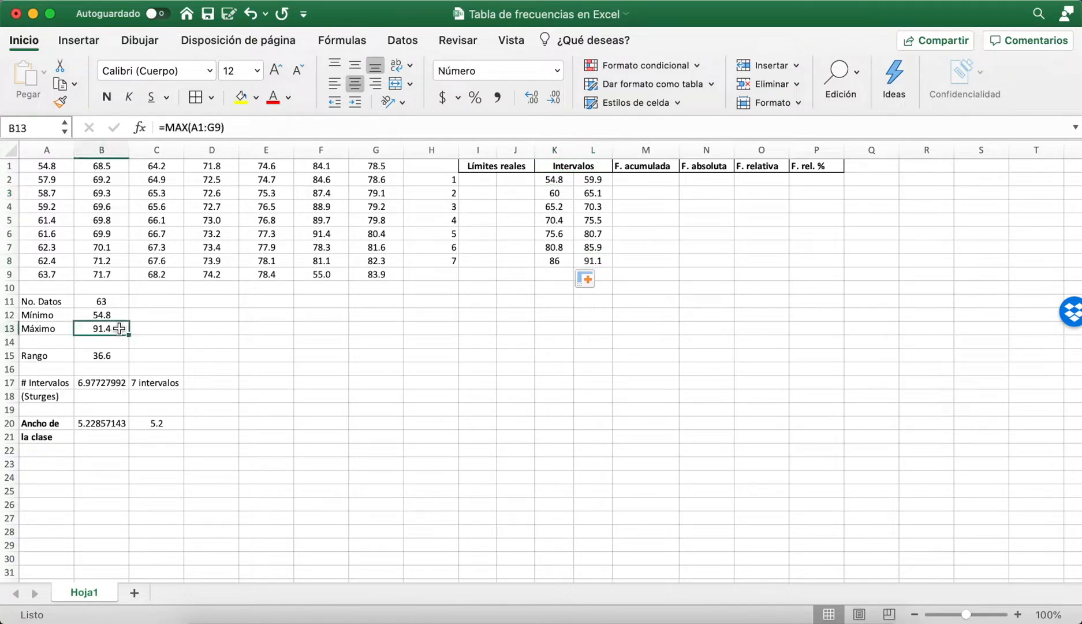
left_click(601, 260)
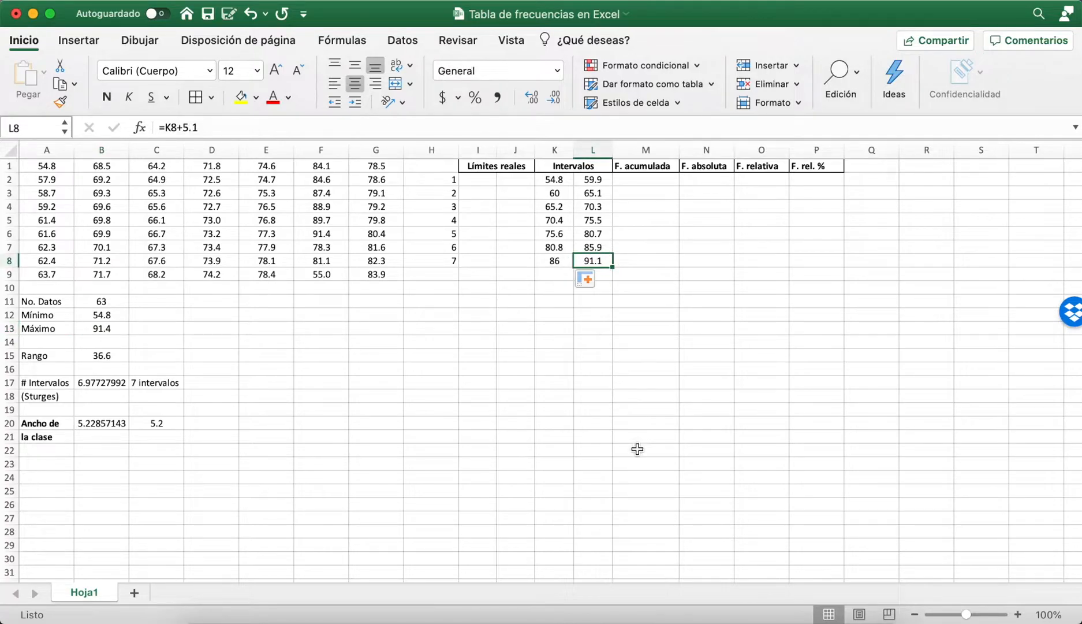
Step: Undo both fills and the two formula changes in K3 and L2
key("super+z")
key("super+z")
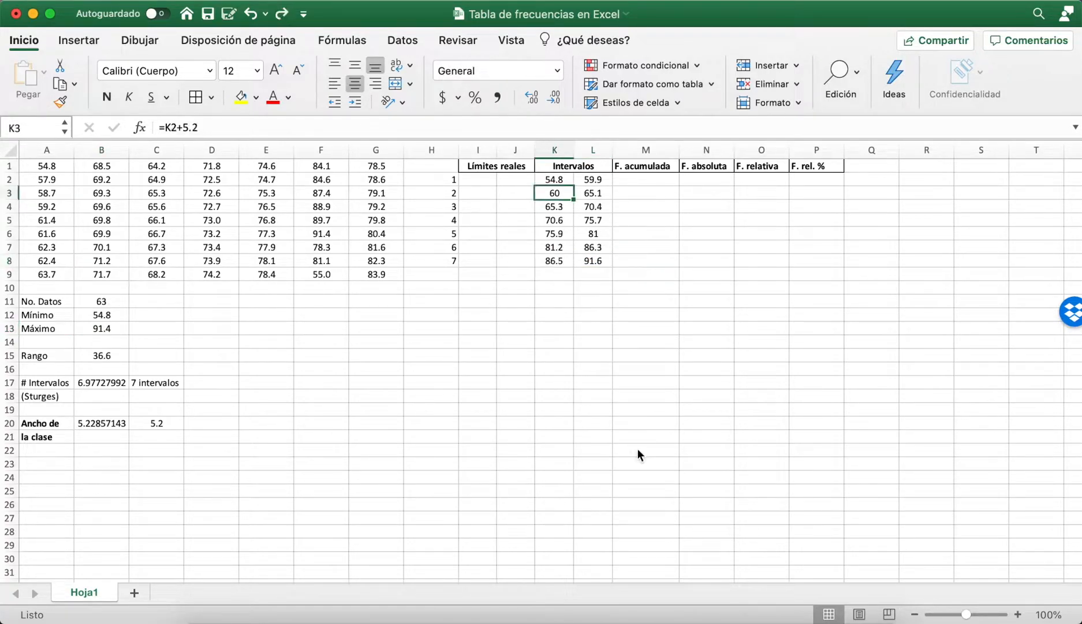
key("Left")
key("Right")
key("Left")
key("Right")
key("Down")
key("Left")
key("super+z")
key("super+z")
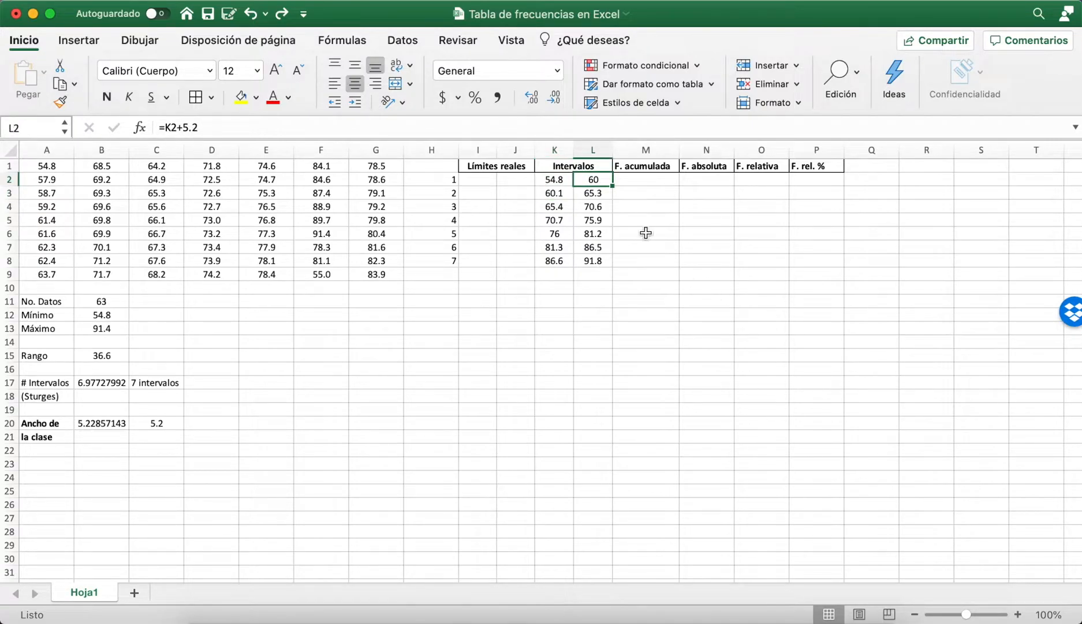
Step: Fill the formula =K2+5.2 from L2 down to L8 and =K2+5.3 from K3 down to K8
right_click(551, 182)
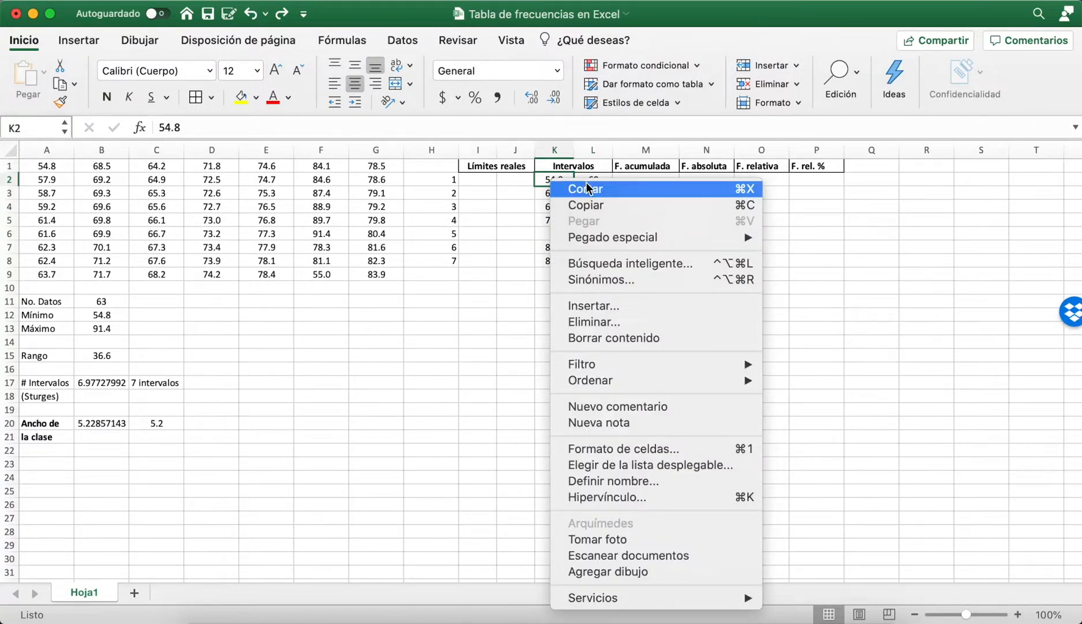
left_click(858, 219)
left_click(593, 182)
left_click_drag(614, 186, 614, 267)
left_click(558, 193)
left_click_drag(575, 200, 563, 268)
left_click(566, 302)
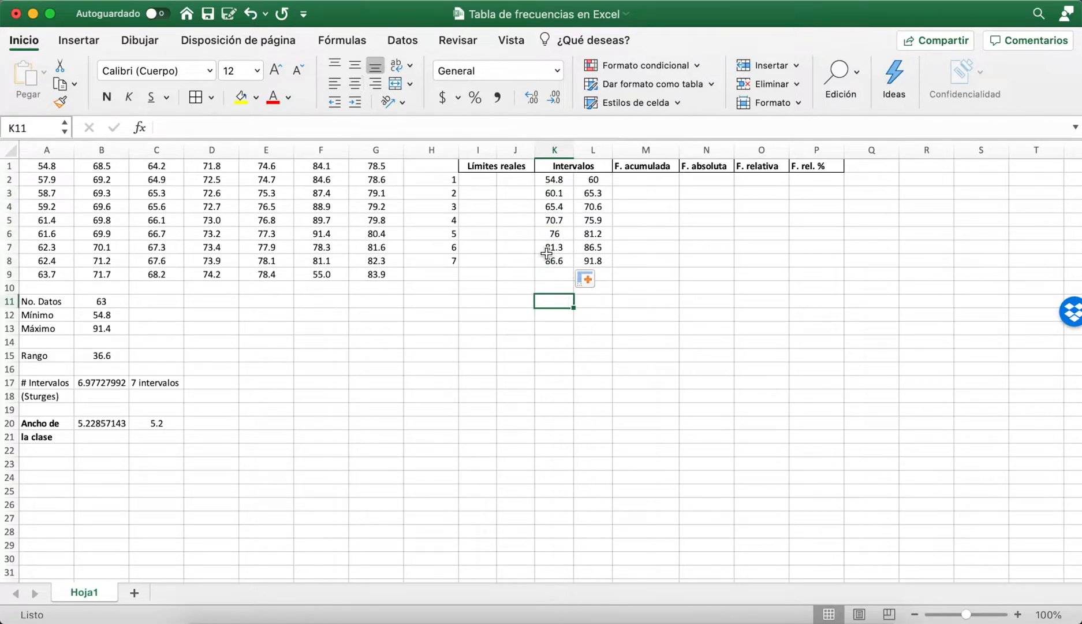
Step: Check the class width in C20 and compare the last upper limit in L8 with the maximum in B13
left_click(172, 425)
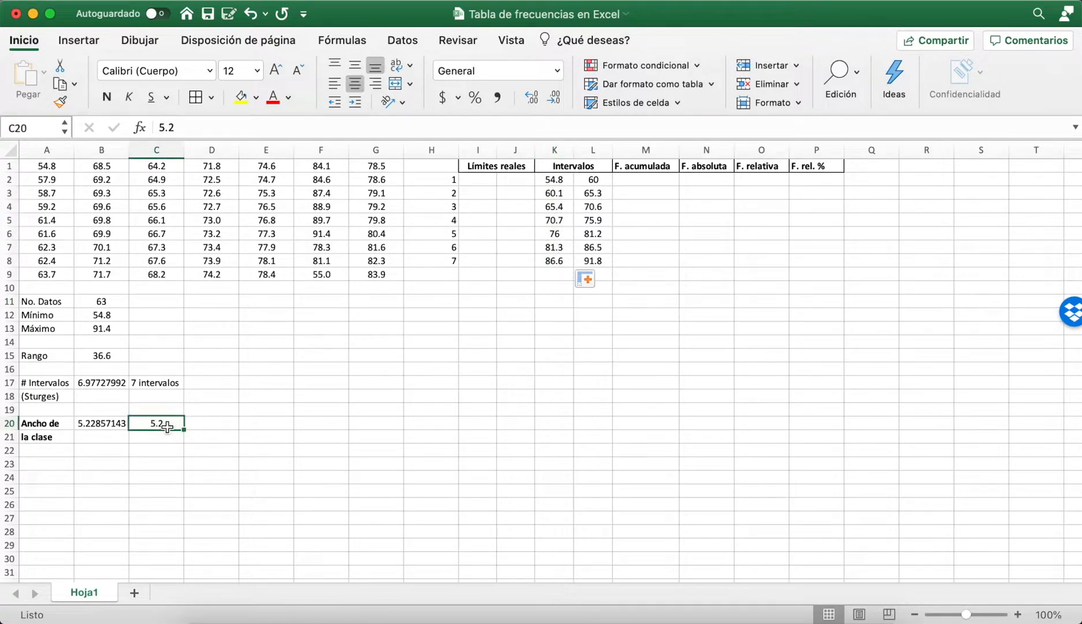
left_click(603, 261)
left_click(102, 330)
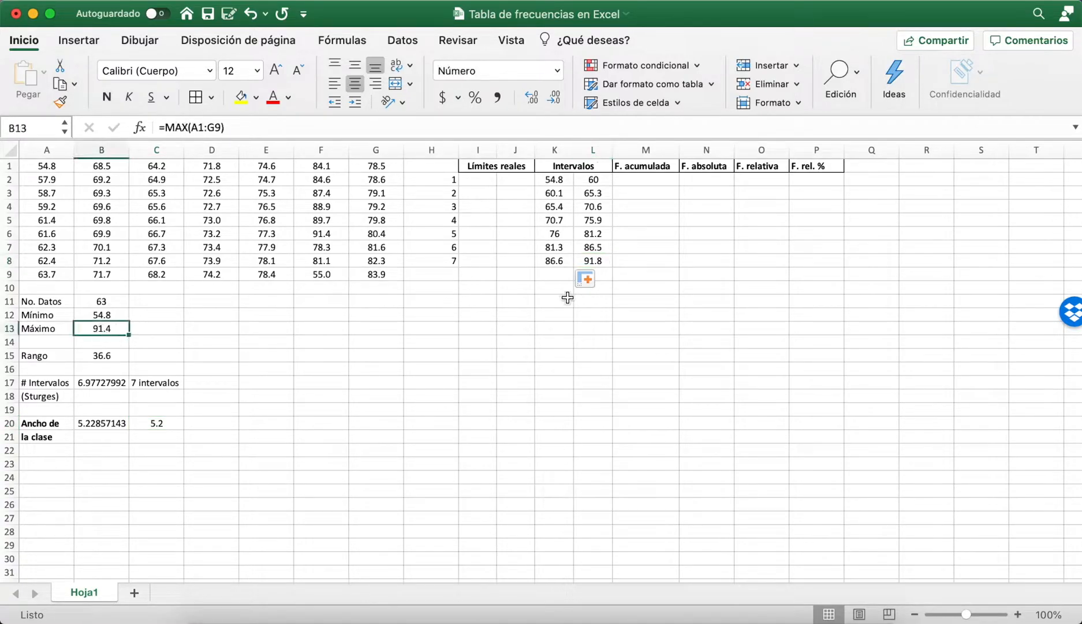
left_click(595, 261)
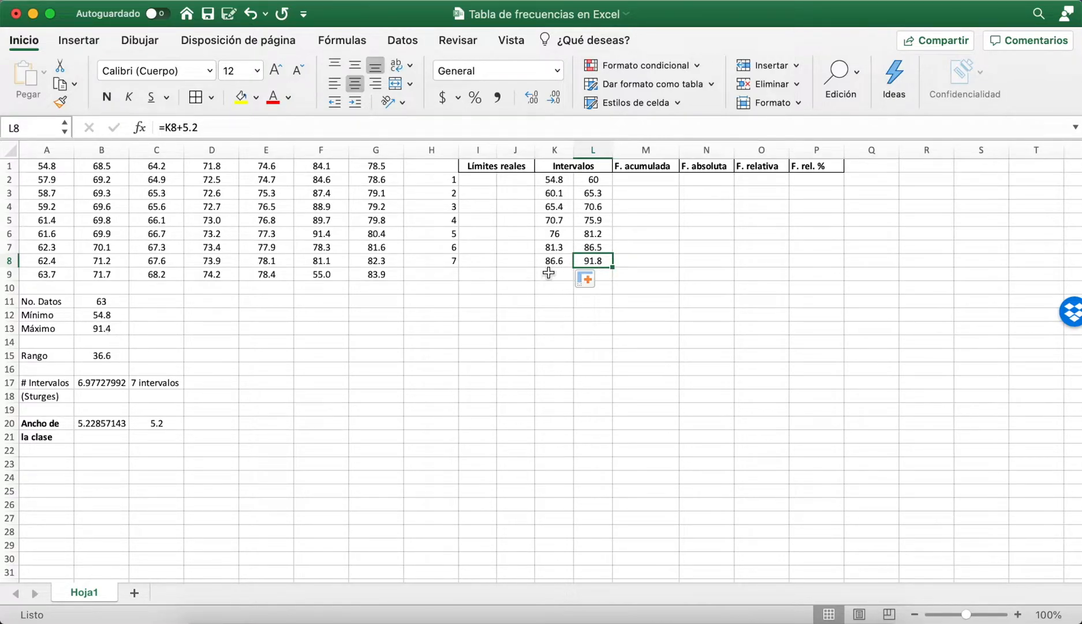
left_click(111, 330)
left_click(604, 260)
left_click(646, 382)
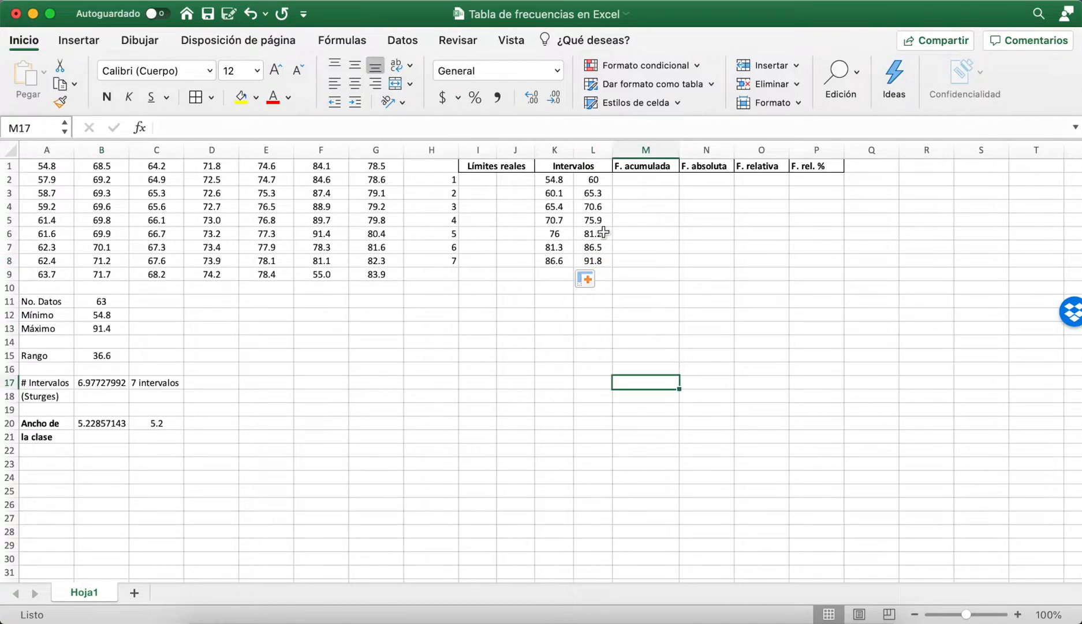
Step: Examine the gaps between each upper limit and the next lower limit, alongside the empty real-limits cells I2 and J2
left_click(594, 181)
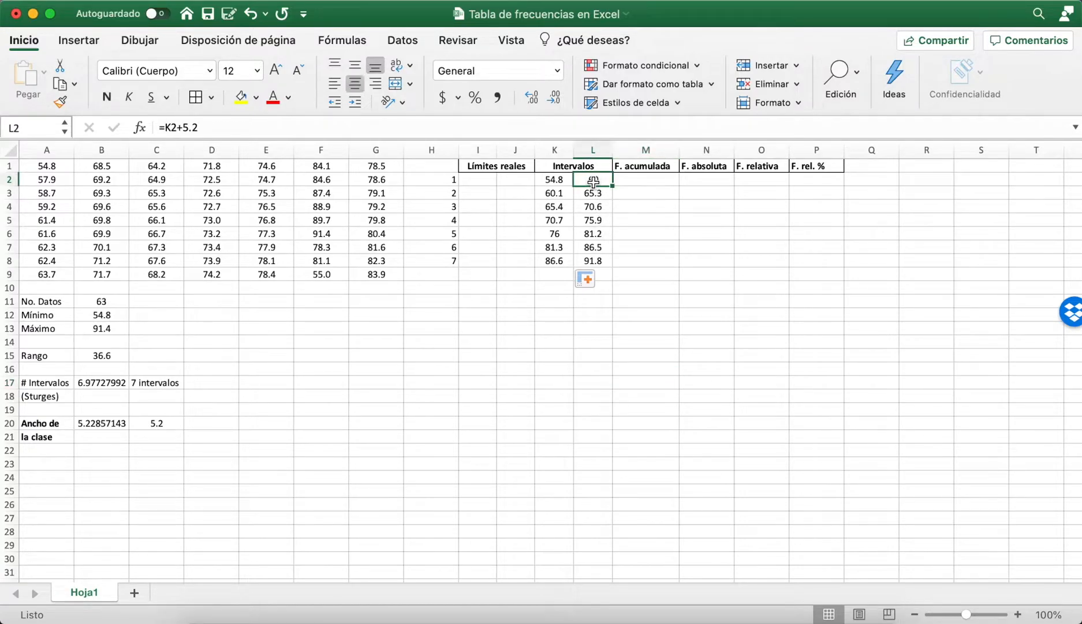
left_click(490, 182)
left_click(512, 182)
left_click(476, 182)
left_click(529, 183)
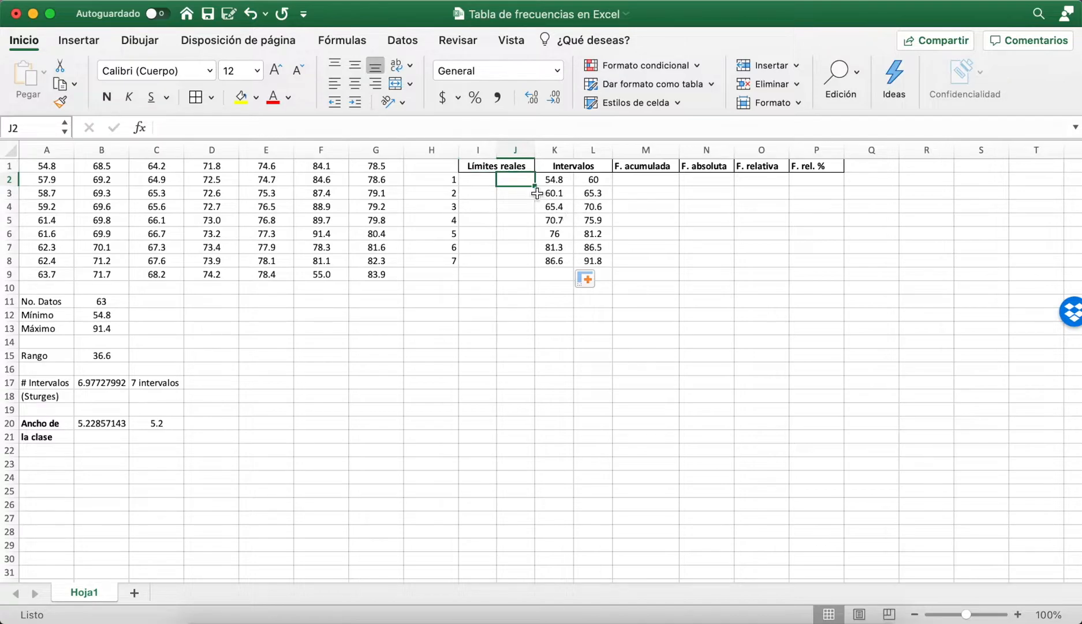
left_click(586, 183)
left_click(558, 194)
left_click(590, 184)
left_click(509, 182)
left_click(601, 196)
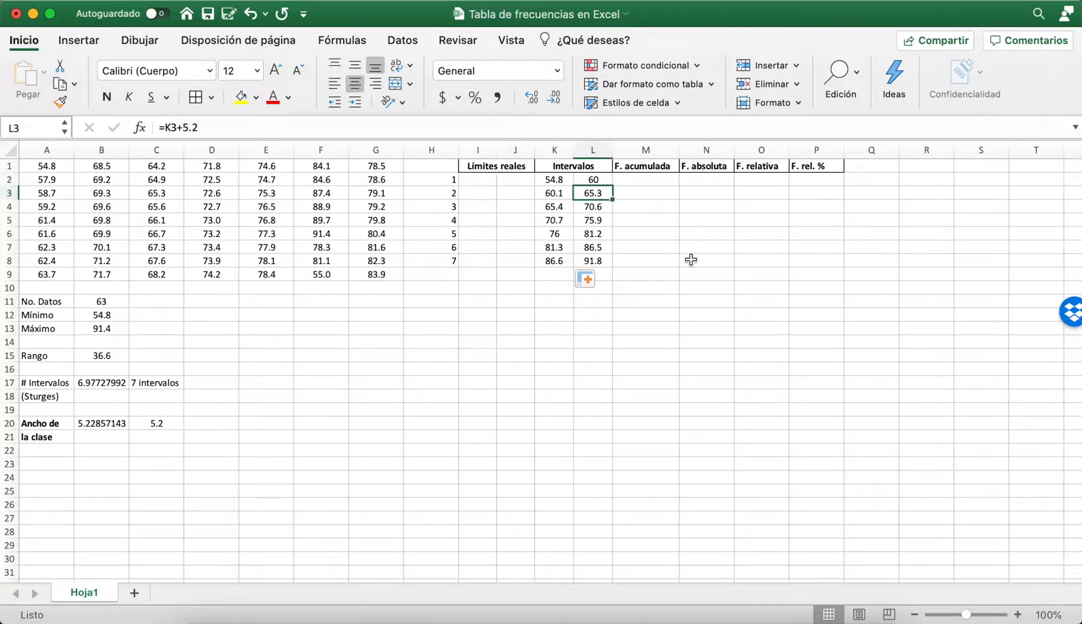
left_click(568, 207)
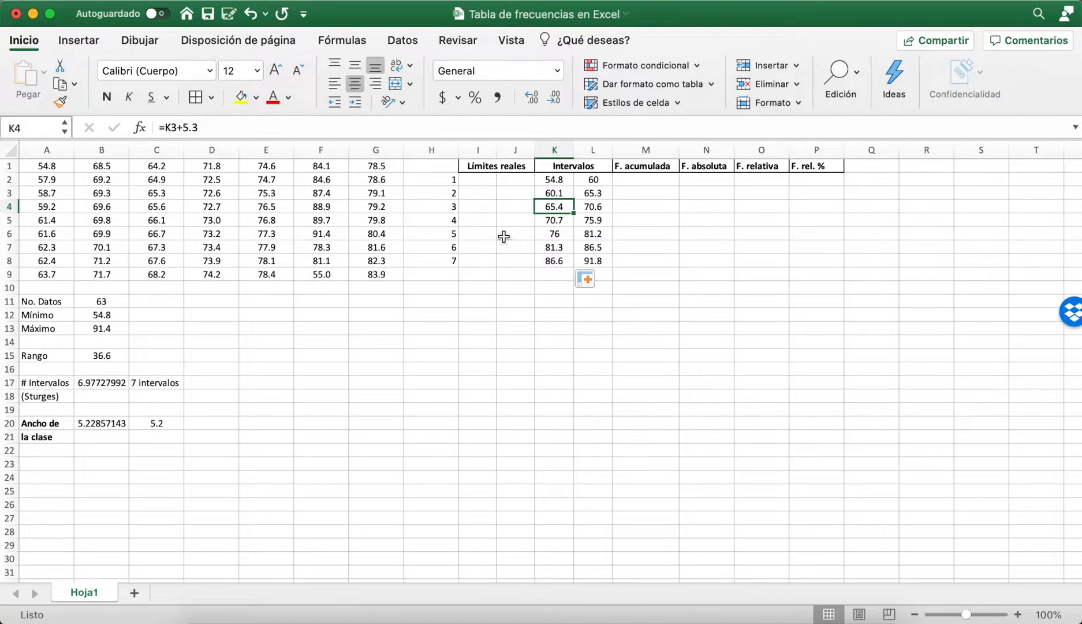
Step: Fill the lower real limit formula =K2-0.05 from I2 down to I8
left_click(484, 181)
type("=")
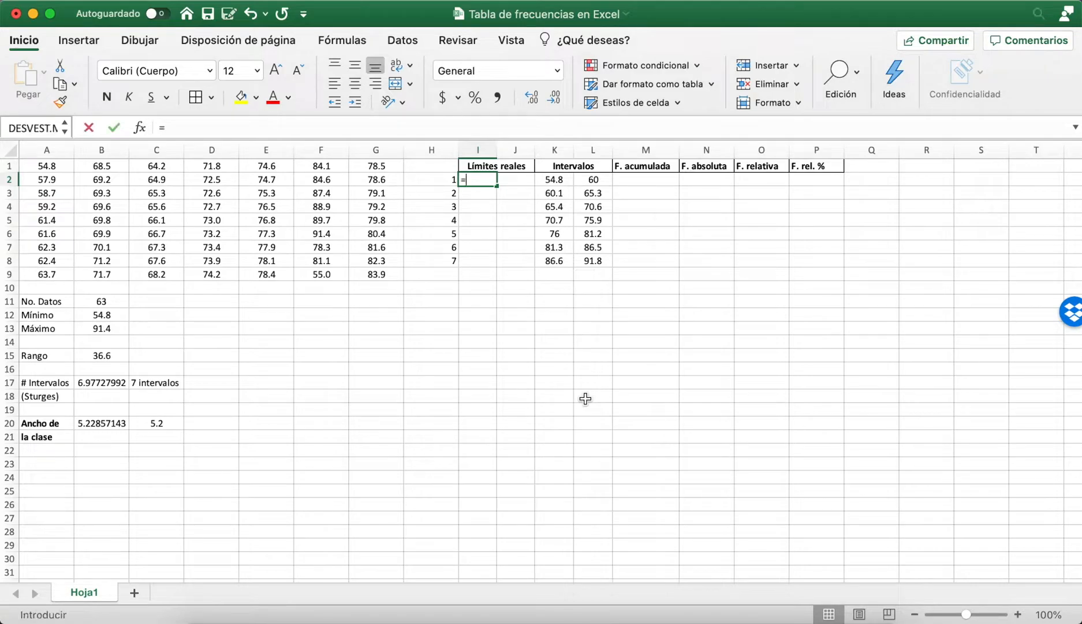
type("-0.05")
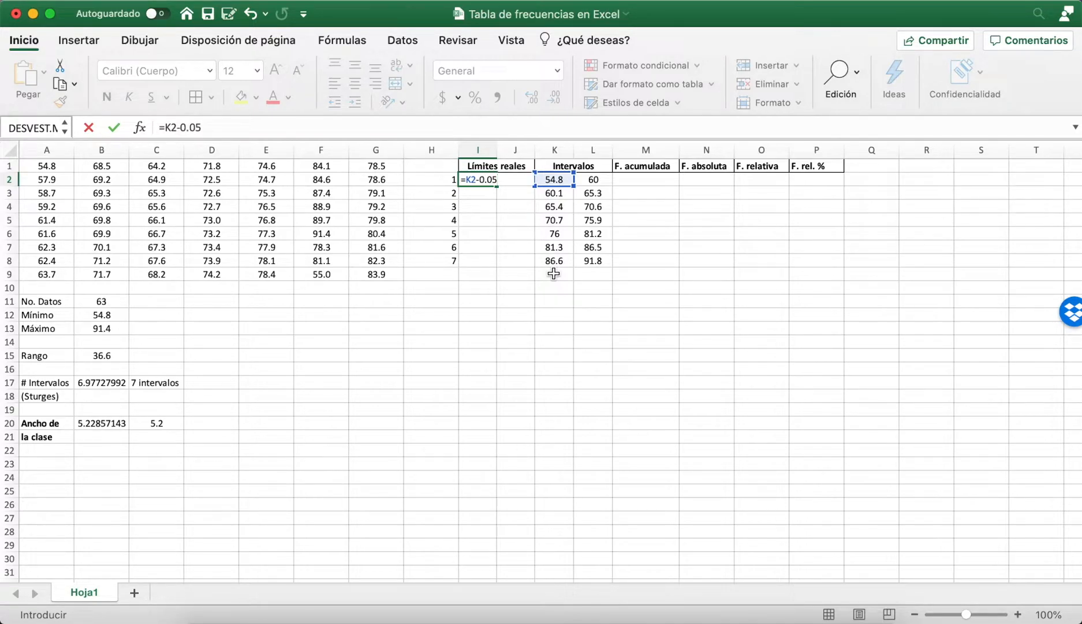
key("Return")
key("Up")
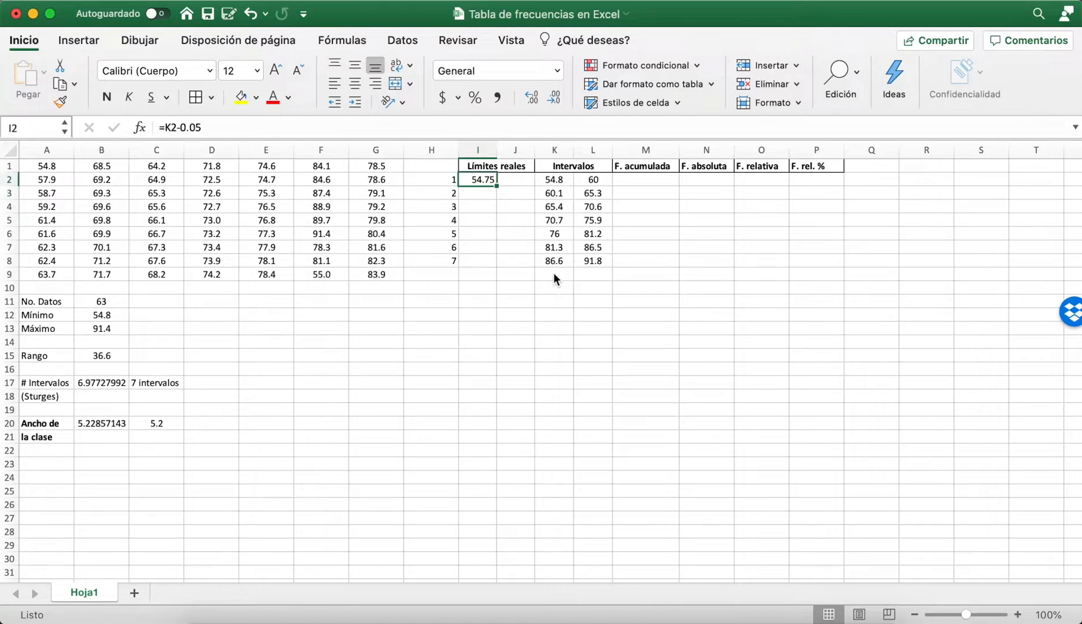
left_click_drag(496, 187, 496, 268)
Step: Fill the upper real limit formula =L2+0.05 from J2 down to J8
left_click(514, 180)
type("=")
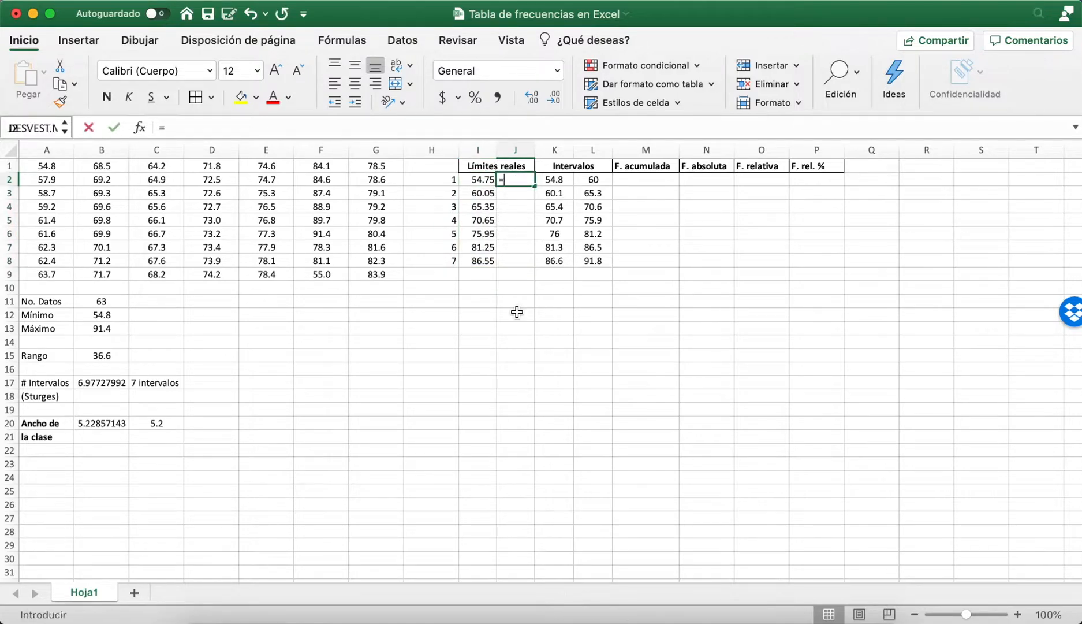
left_click(593, 180)
type("+0.5")
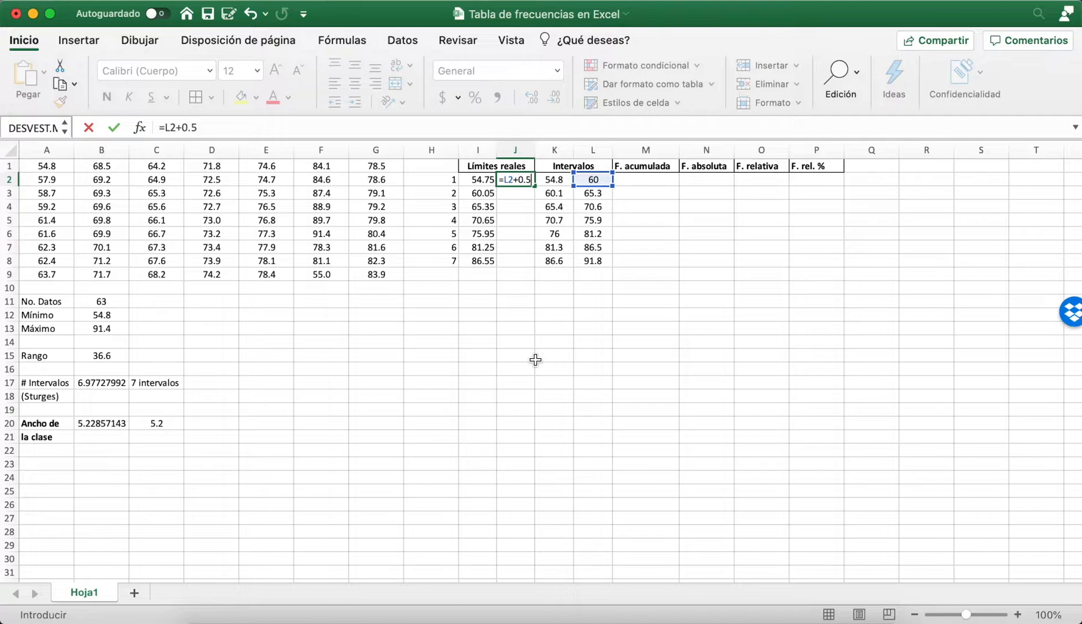
key("Return")
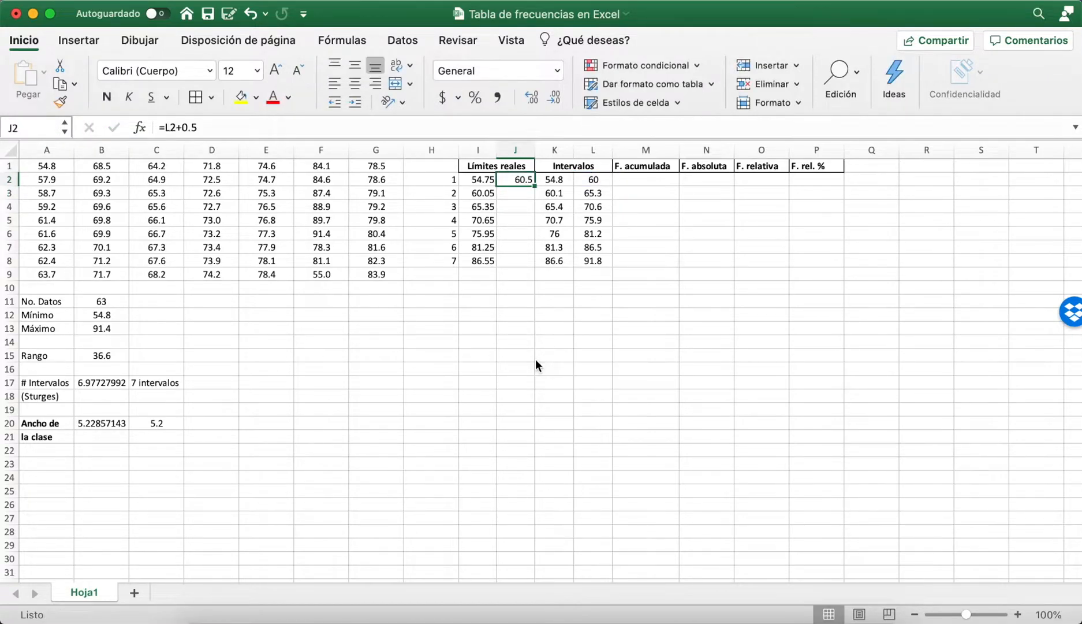
left_click(189, 127)
type("0")
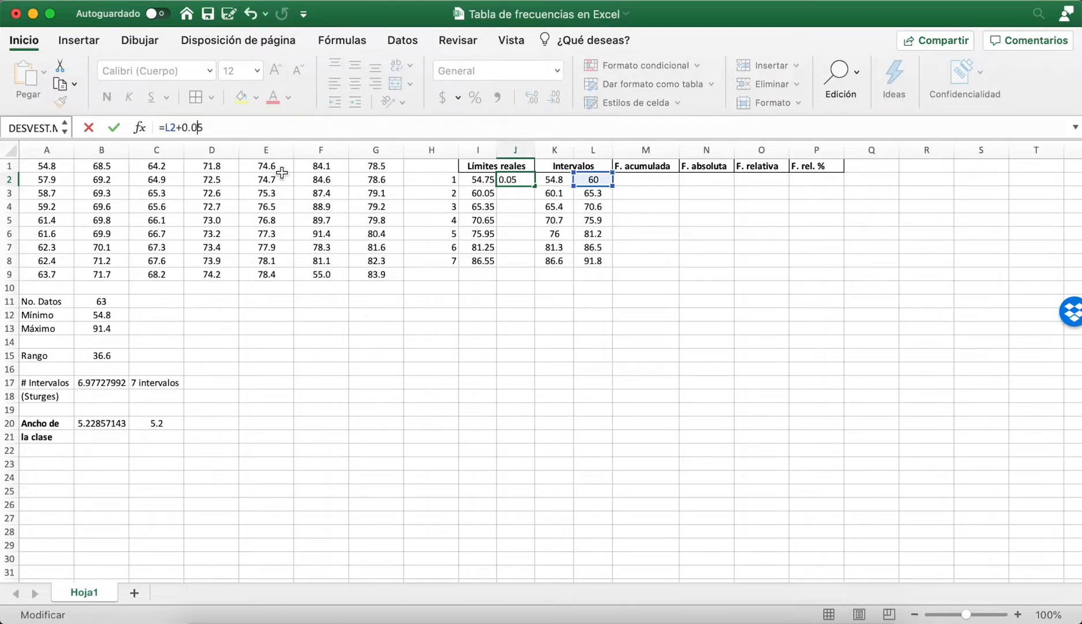
key("Return")
left_click_drag(535, 185, 536, 266)
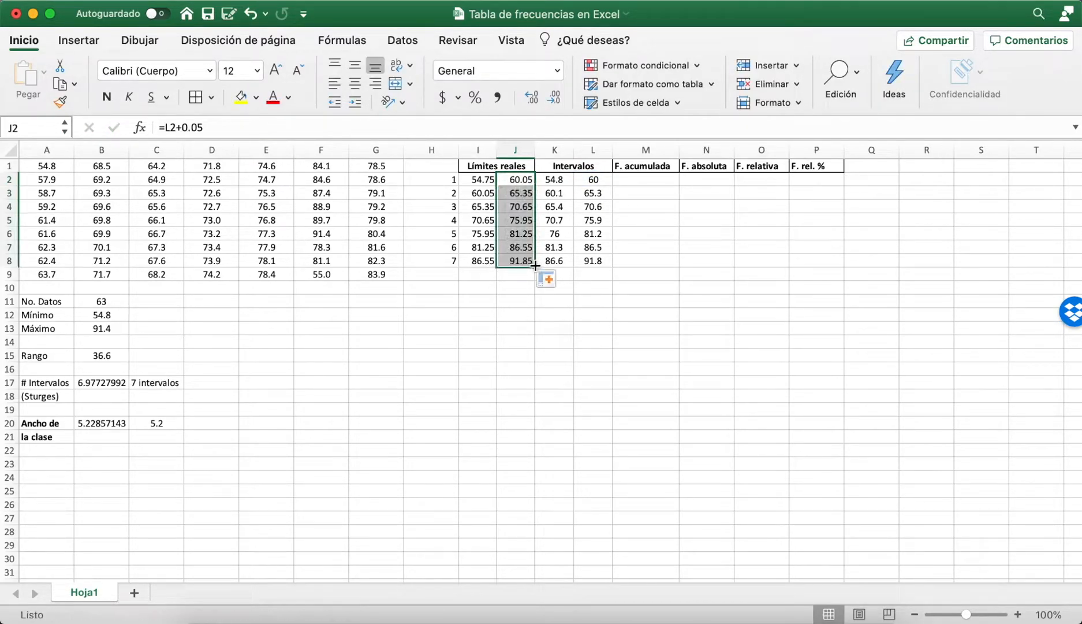
Step: Compare the real limits in J3 and I4 with the interval limits in L3 and K4
left_click(592, 300)
left_click(603, 193)
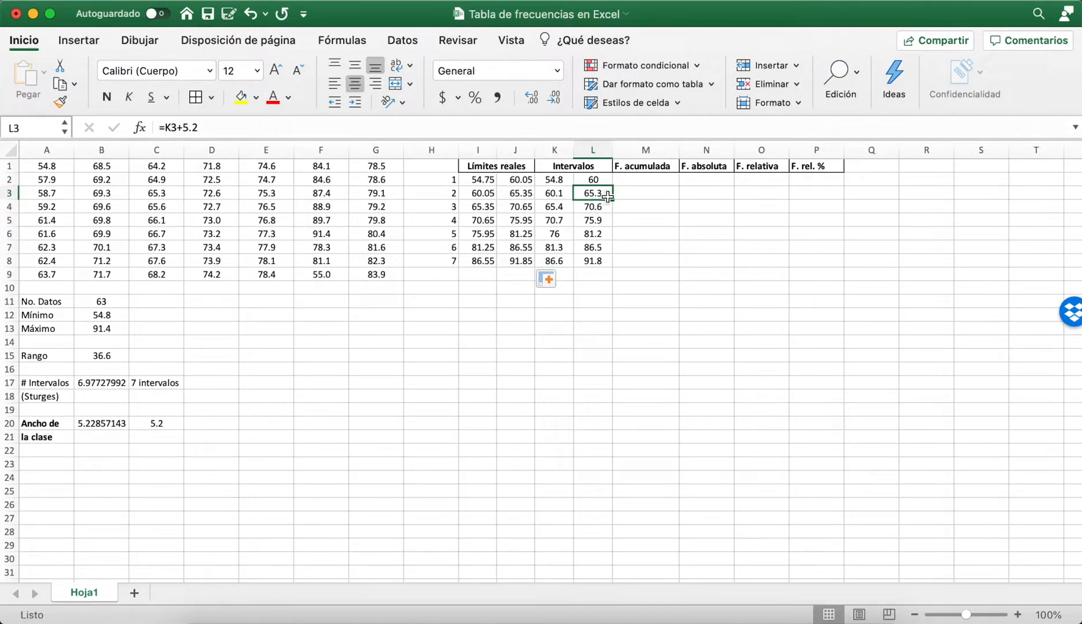
left_click(528, 192)
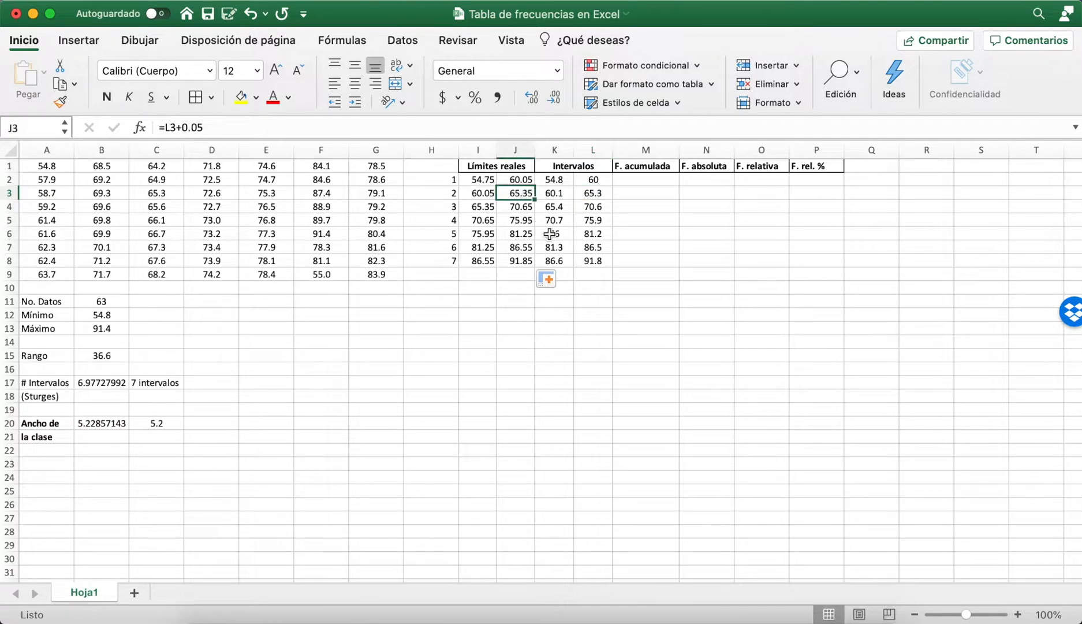
left_click(486, 208)
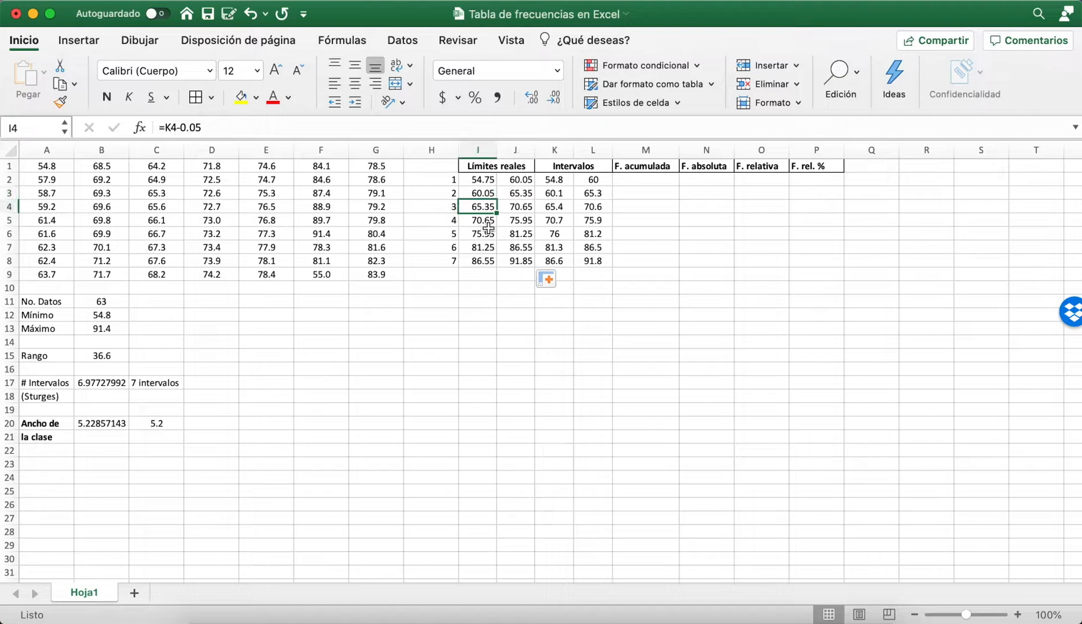
left_click(552, 208)
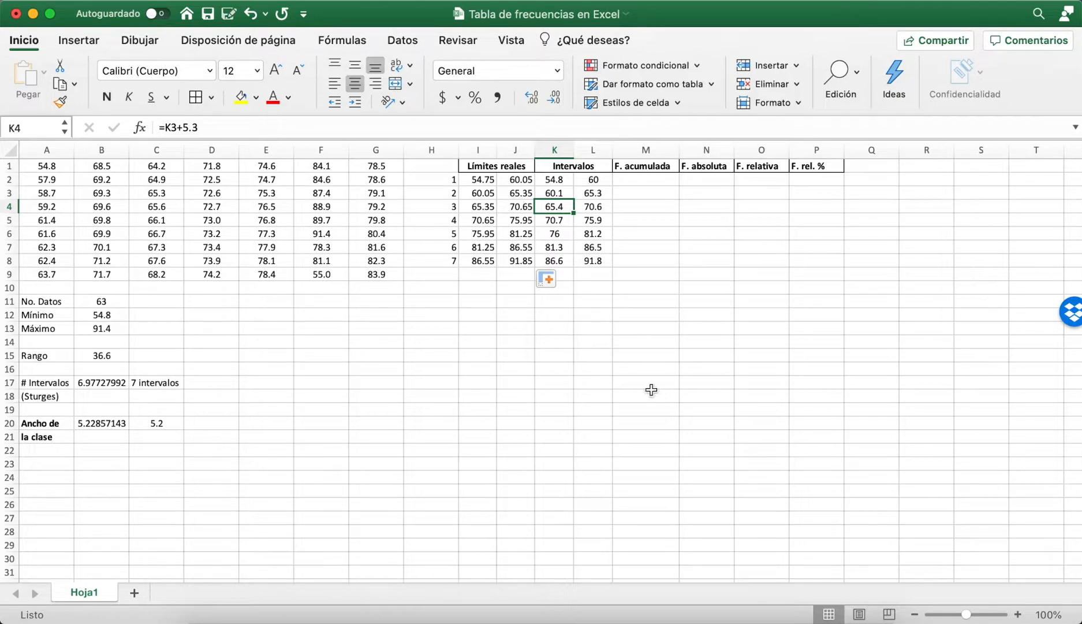
left_click(640, 327)
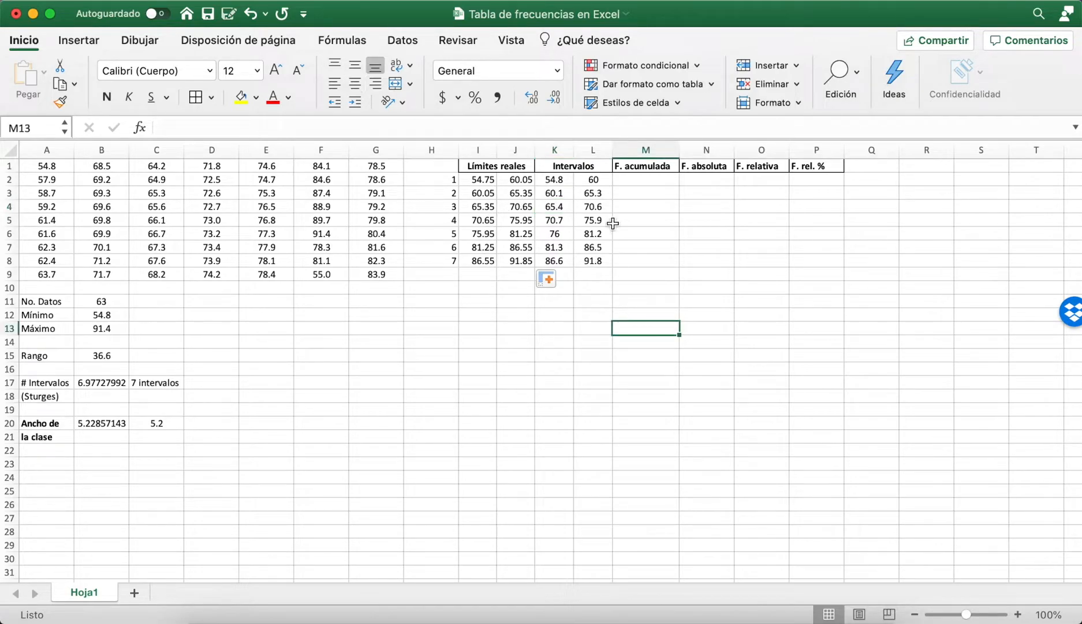
Step: Insert a blank column before the F. acumulada column and widen it
left_click(663, 145)
right_click(663, 146)
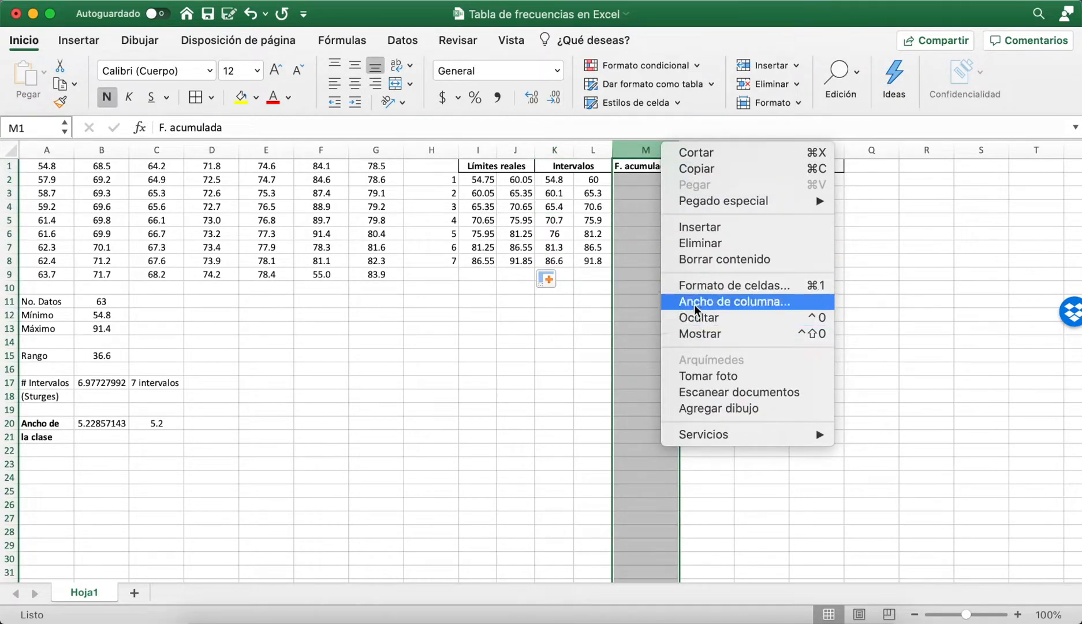
left_click(692, 232)
left_click(647, 275)
left_click_drag(651, 151, 673, 151)
left_click(658, 258)
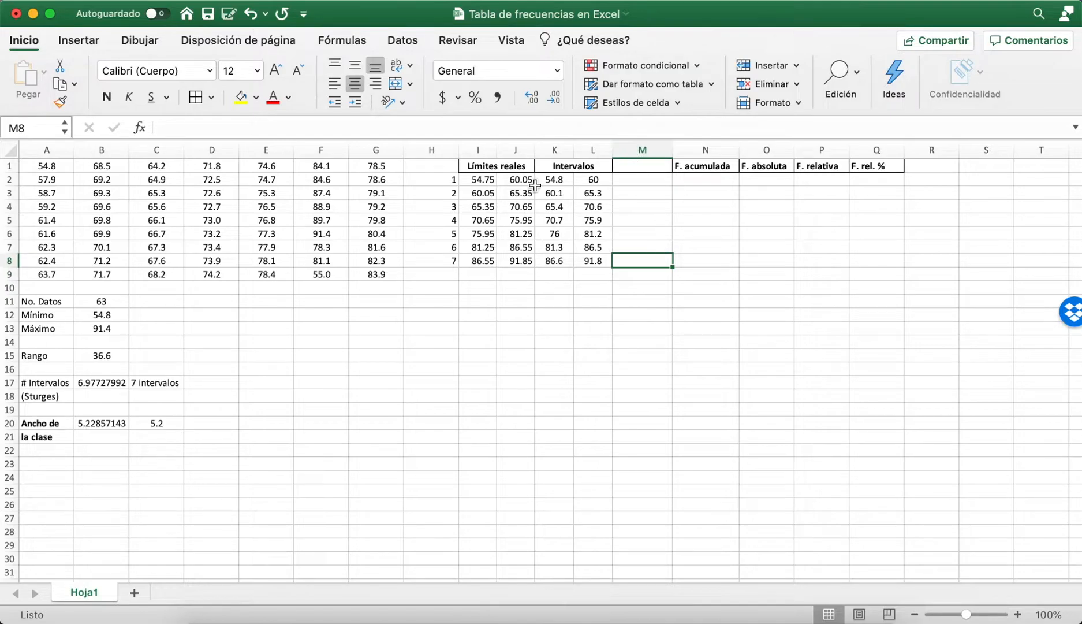
Step: Calculate half of the 0.1 gap between intervals with =0.1/2 in J17
left_click(526, 195)
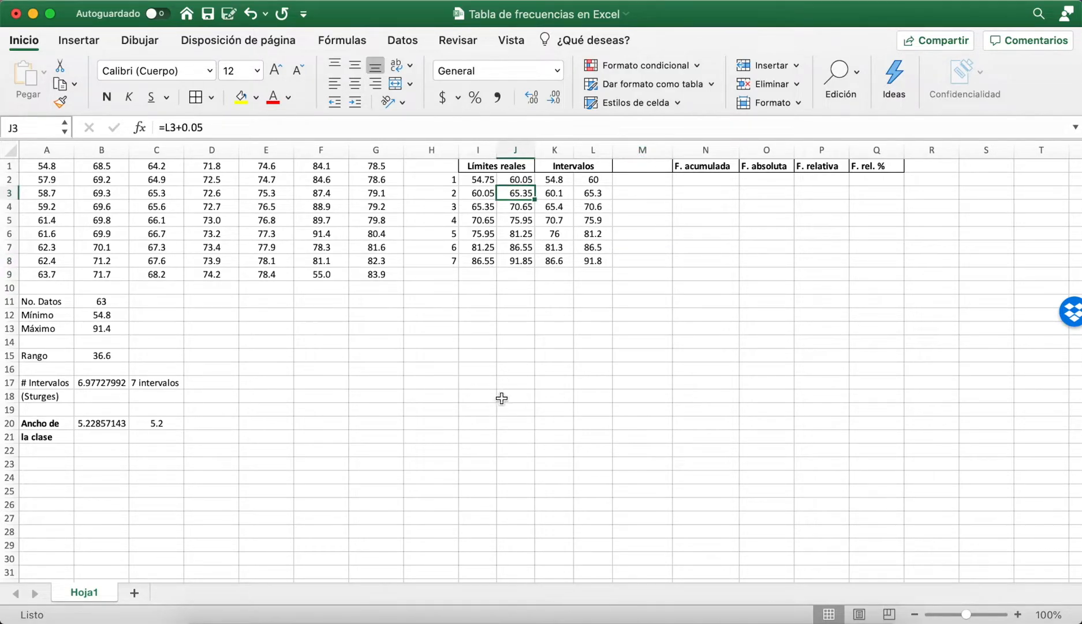
left_click(510, 382)
type(".")
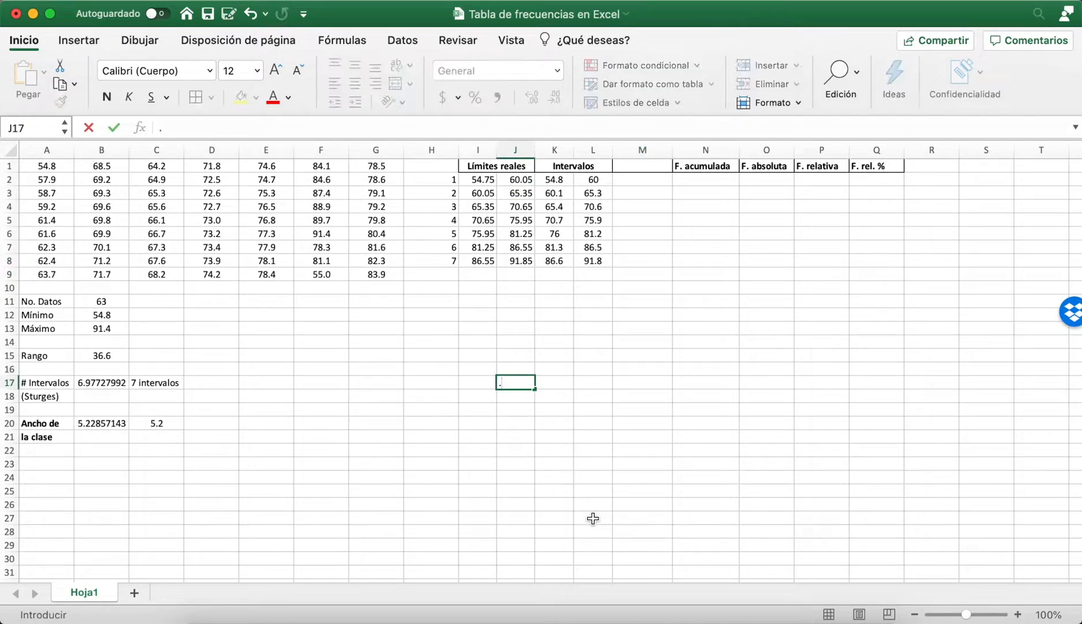
type("=")
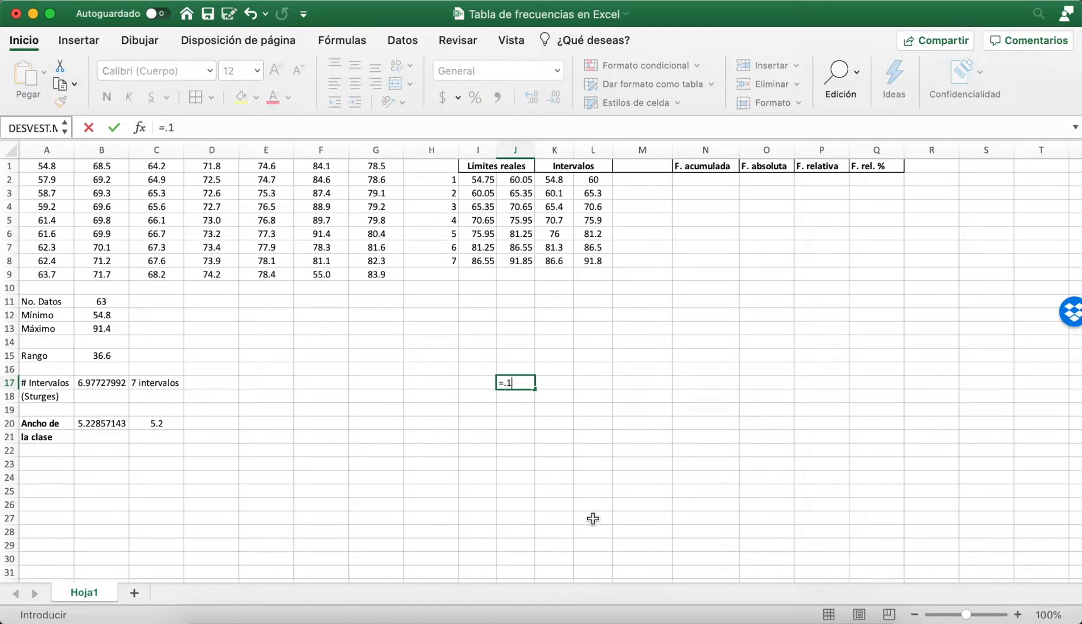
type("1/2")
key("Return")
key("Up")
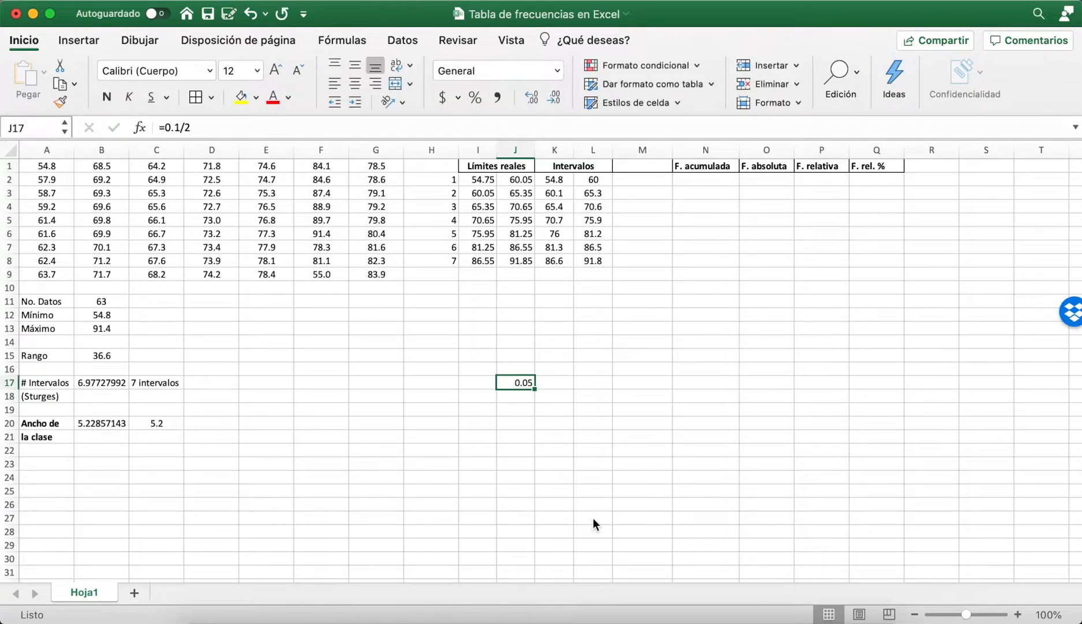
Step: Review the first real limits and the gap between L2 and K3, and clear the scratch calculation in J17
left_click(524, 181)
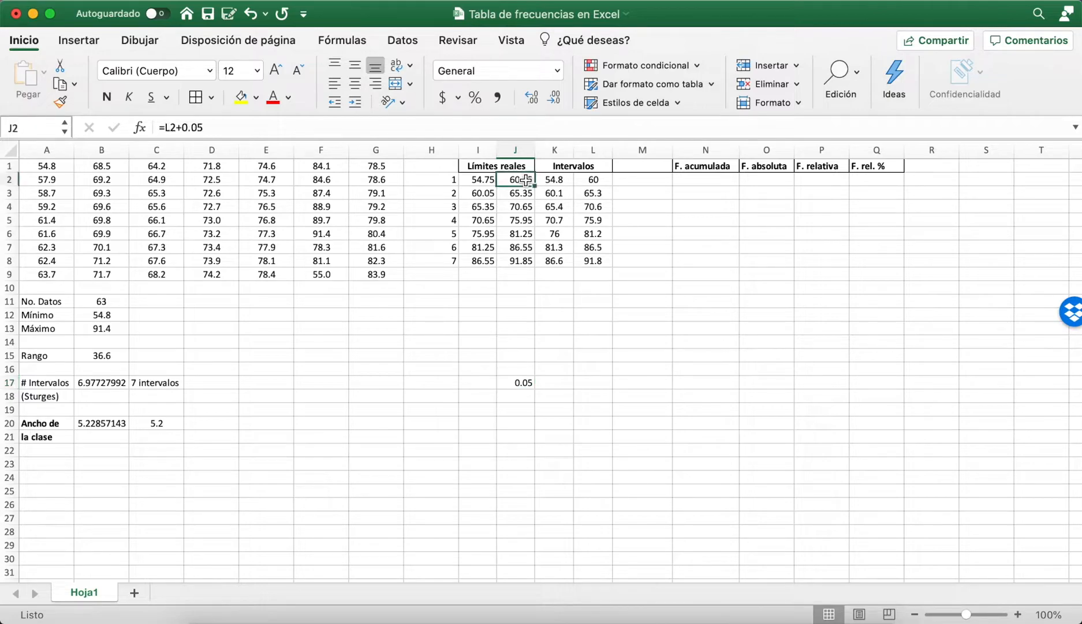
left_click(487, 180)
left_click(593, 181)
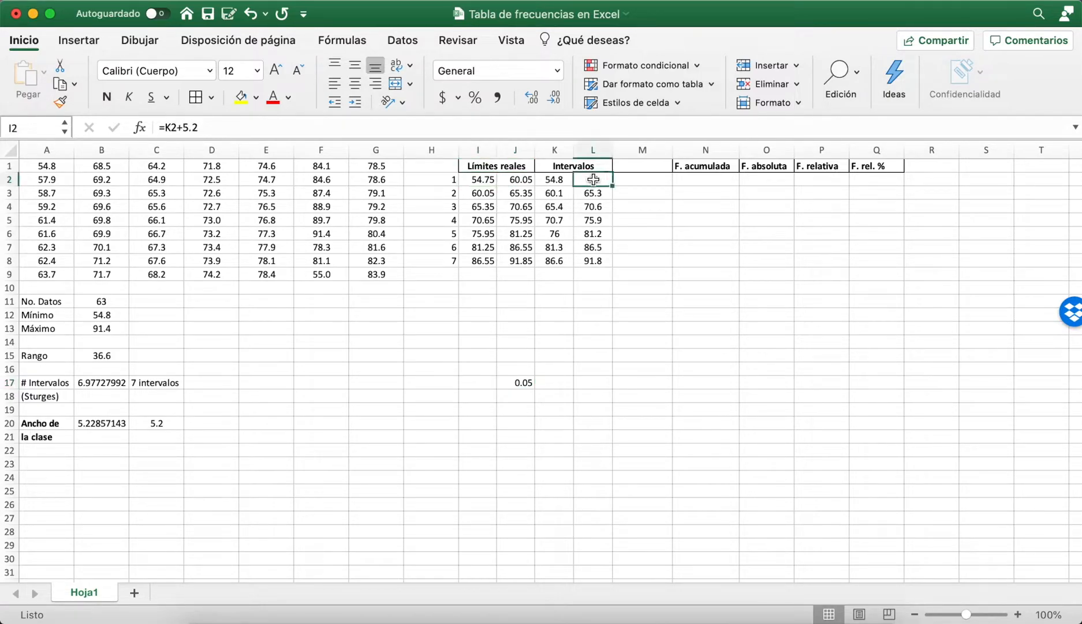
left_click(556, 197)
left_click(595, 180)
left_click(556, 206)
left_click(524, 383)
key("Delete")
Step: Enter the header Marca de clase in M1 and widen column M to fit it
left_click(641, 167)
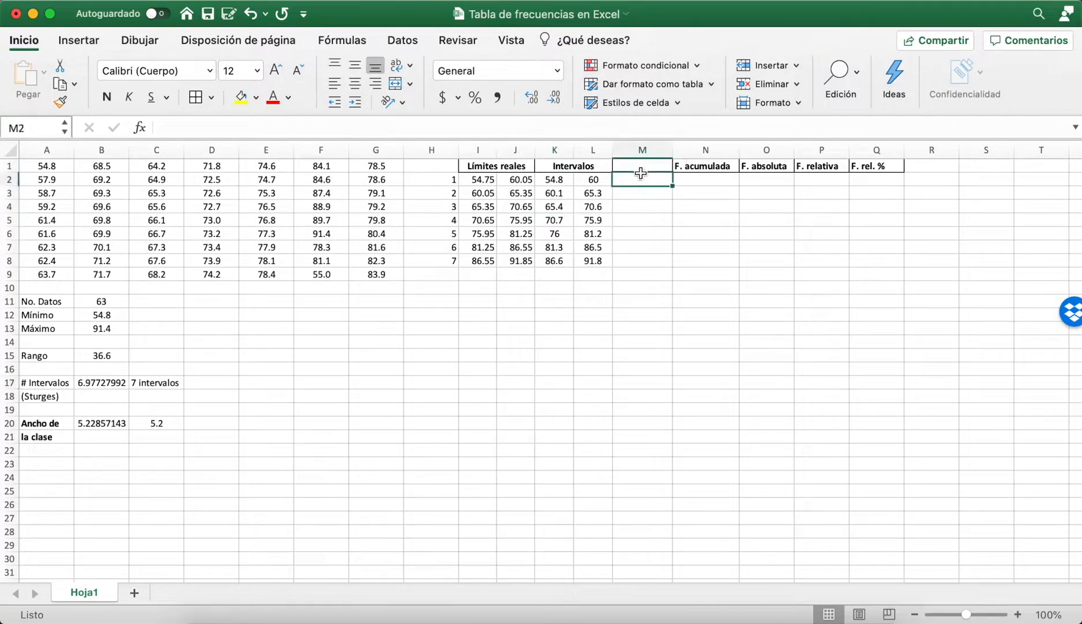
type("Marca de clase")
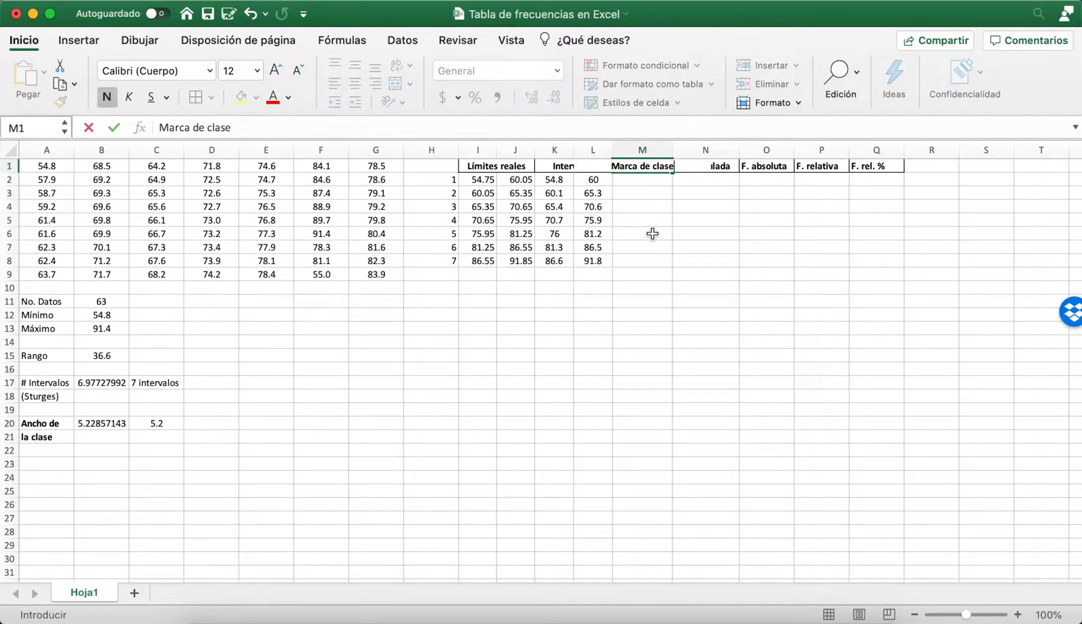
key("Return")
left_click_drag(673, 150, 682, 150)
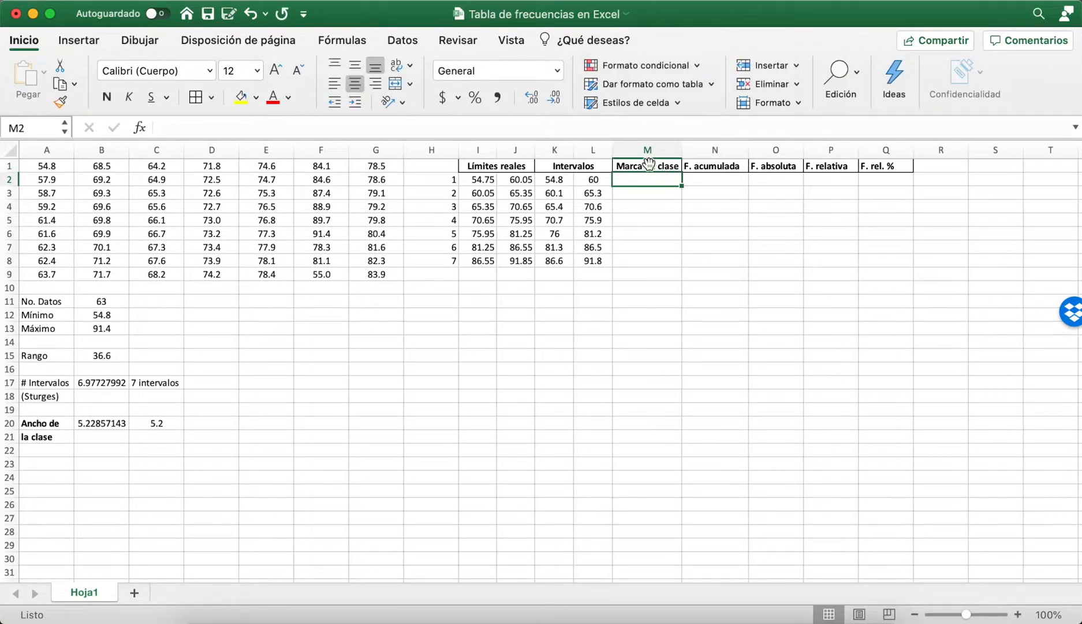
Step: Enter the class mark formula =(K2+L2)/2 in M2 for the first interval
left_click(587, 179)
left_click(558, 179)
left_click(586, 179)
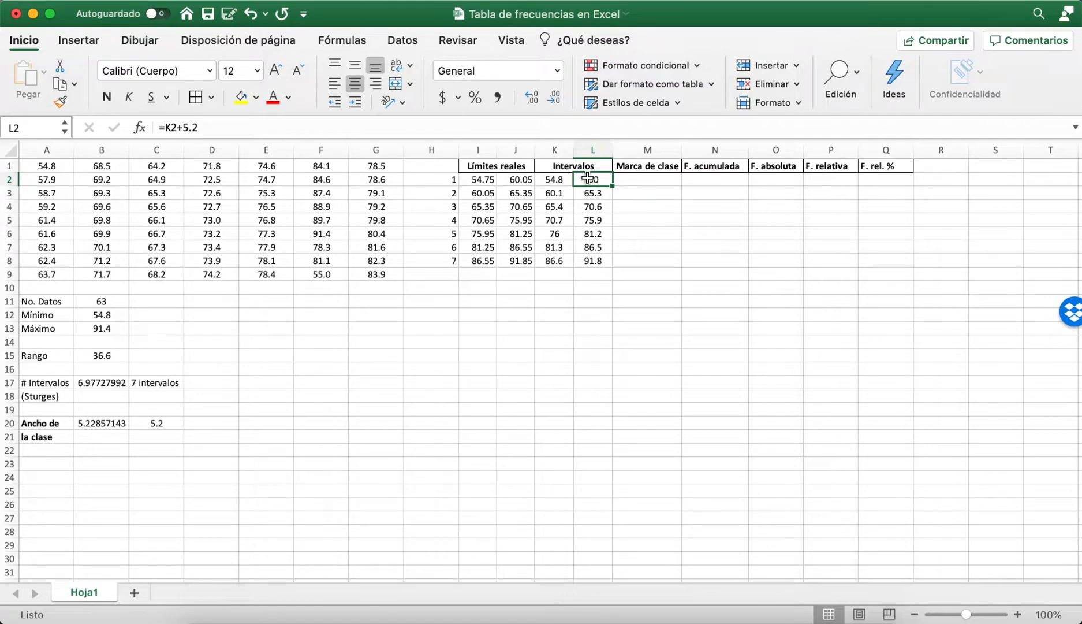
left_click(758, 180)
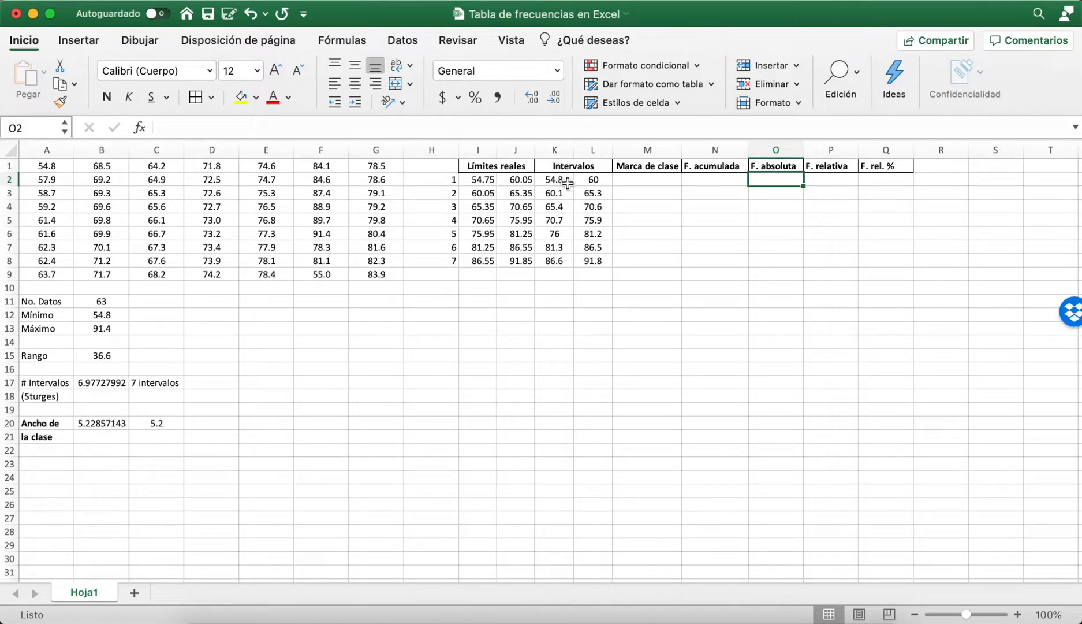
left_click(644, 179)
type("=(")
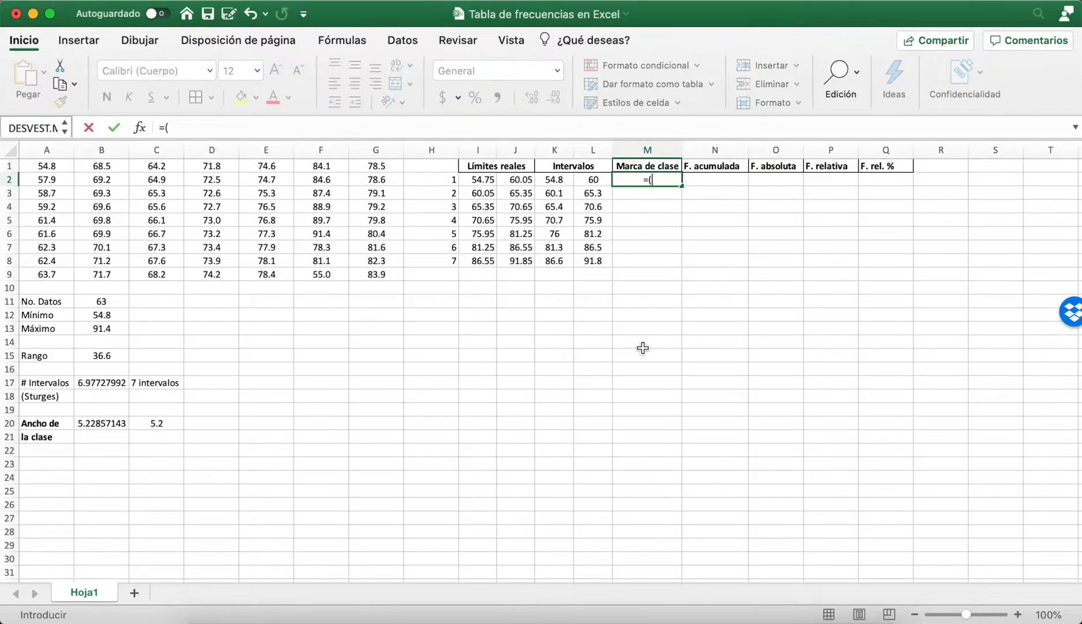
left_click(555, 179)
type("+")
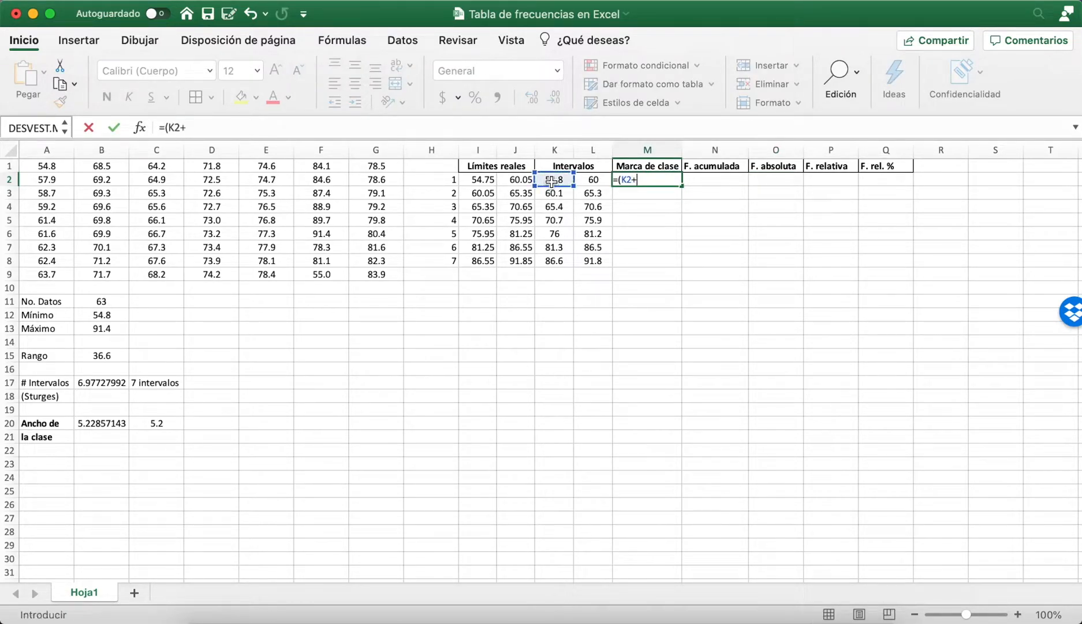
left_click(587, 181)
type(")")
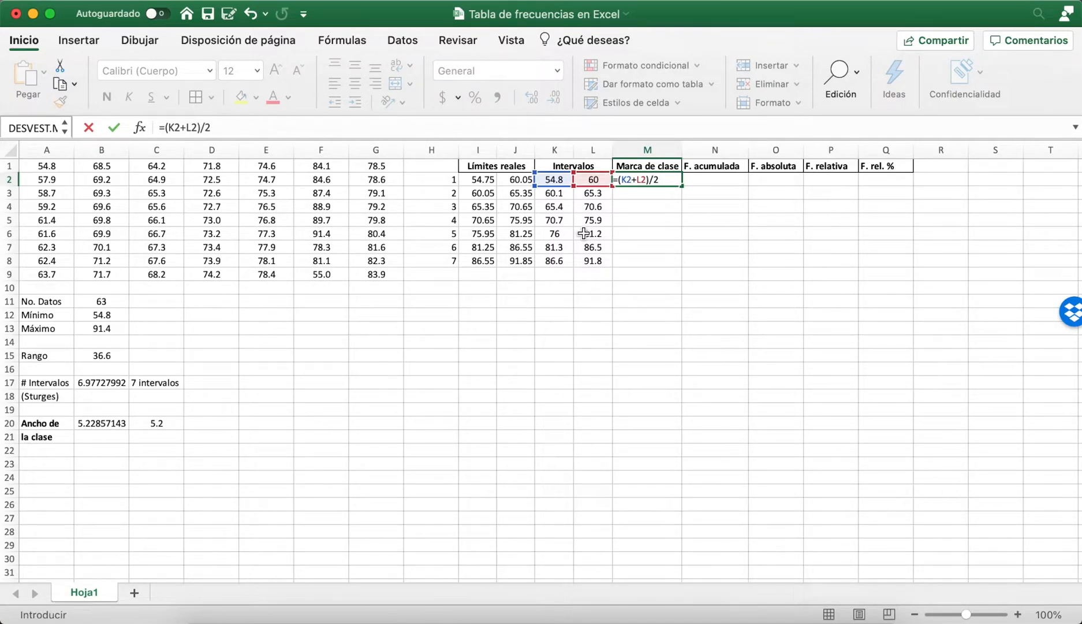
type("/2")
key("Return")
key("Up")
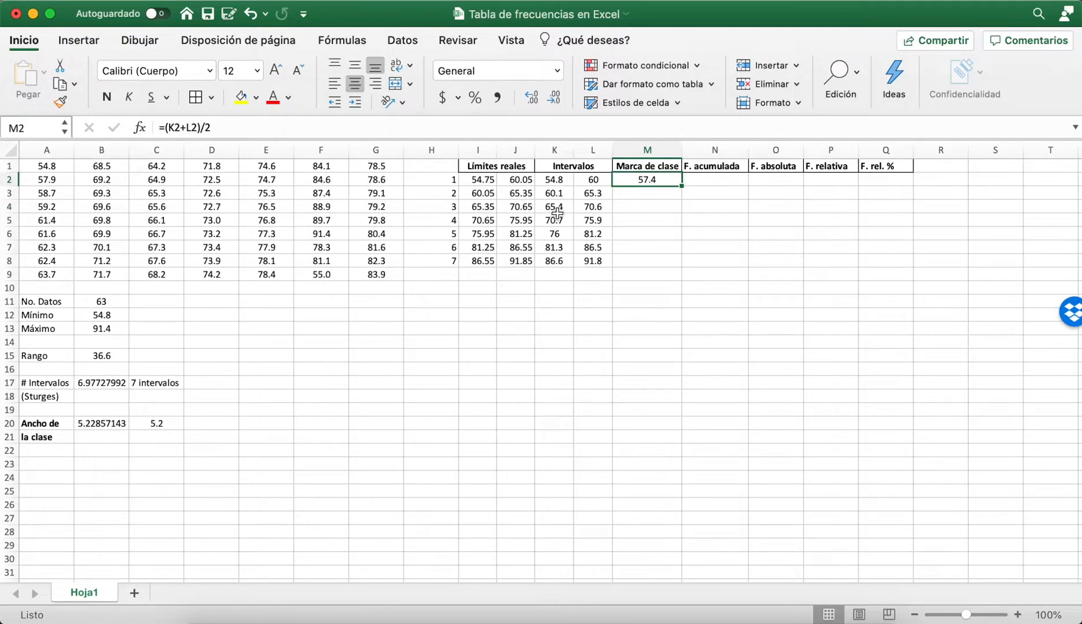
Step: Review the first interval's limits in K2 and L2, and enter a sample absolute frequency of 15 in O2
left_click(559, 182)
left_click(577, 181)
left_click(562, 181)
left_click(587, 182)
left_click(781, 182)
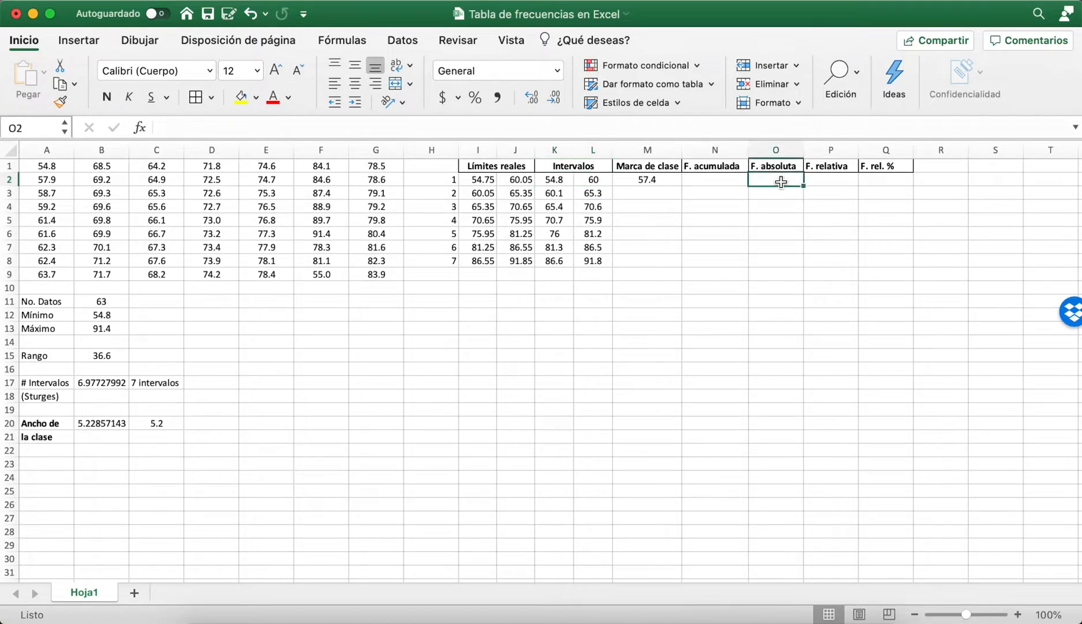
type("15")
key("Return")
key("Up")
Step: Compare the class mark in M2 with the sample frequency in O2, and clear O2
left_click(664, 179)
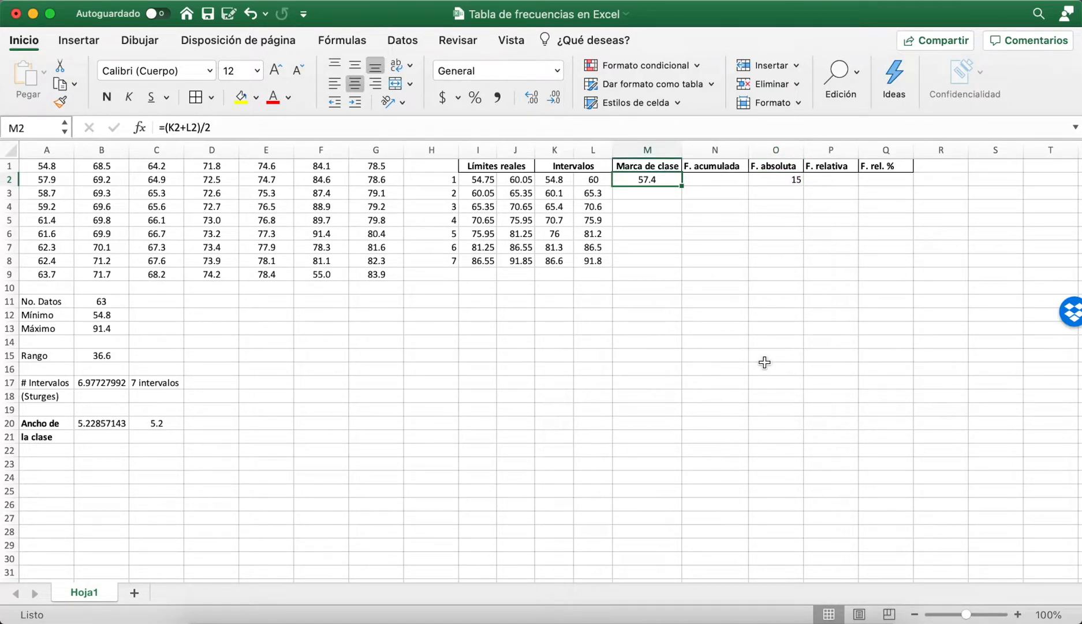
left_click(777, 180)
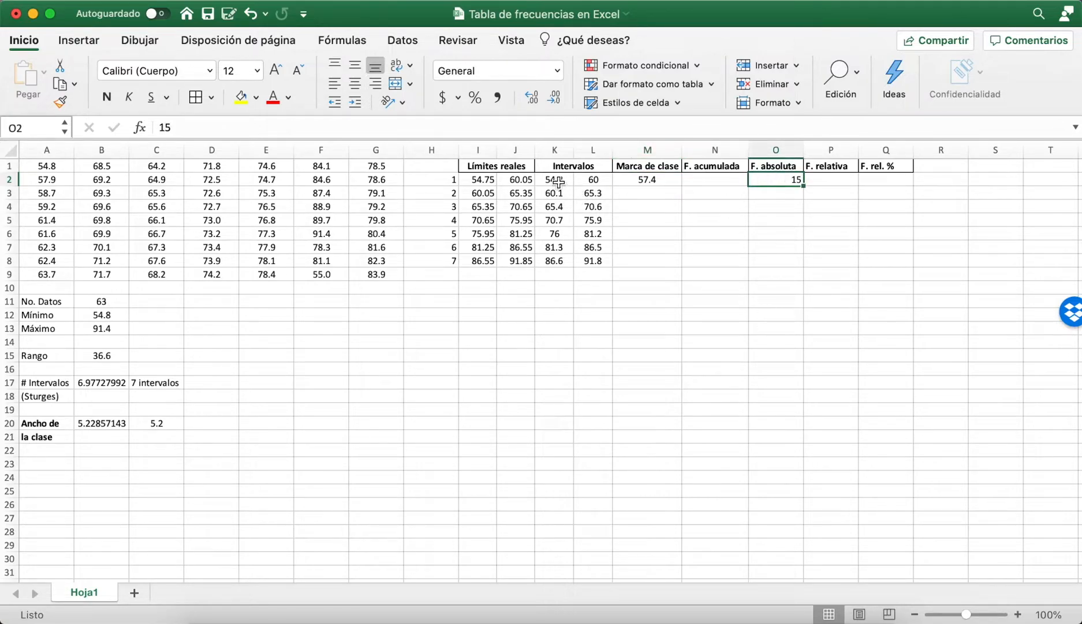
left_click(650, 179)
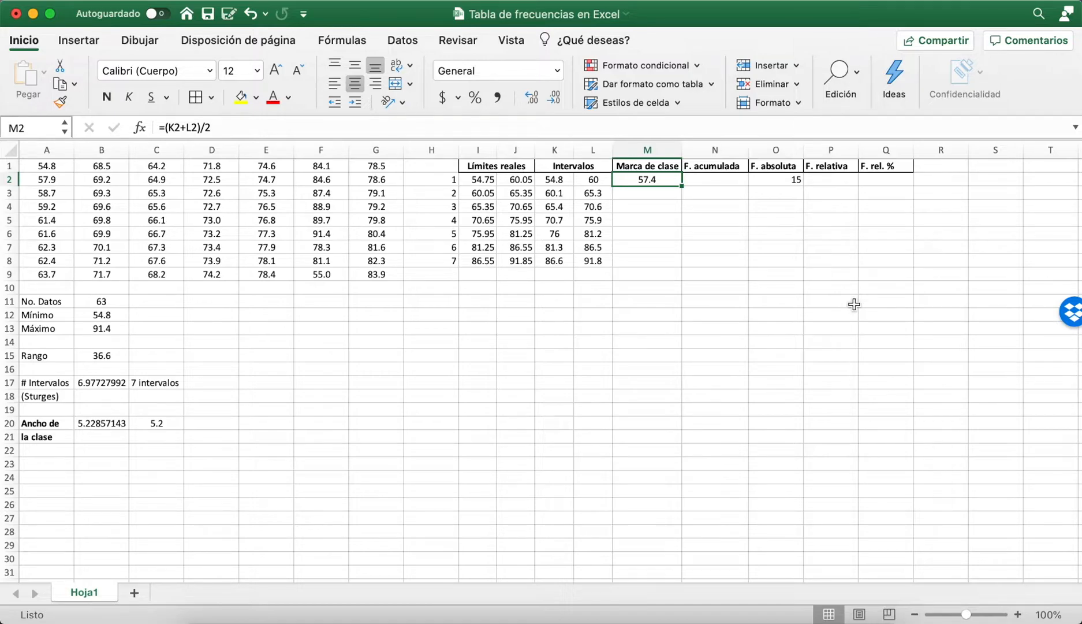
key("Right")
key("Right")
key("Delete")
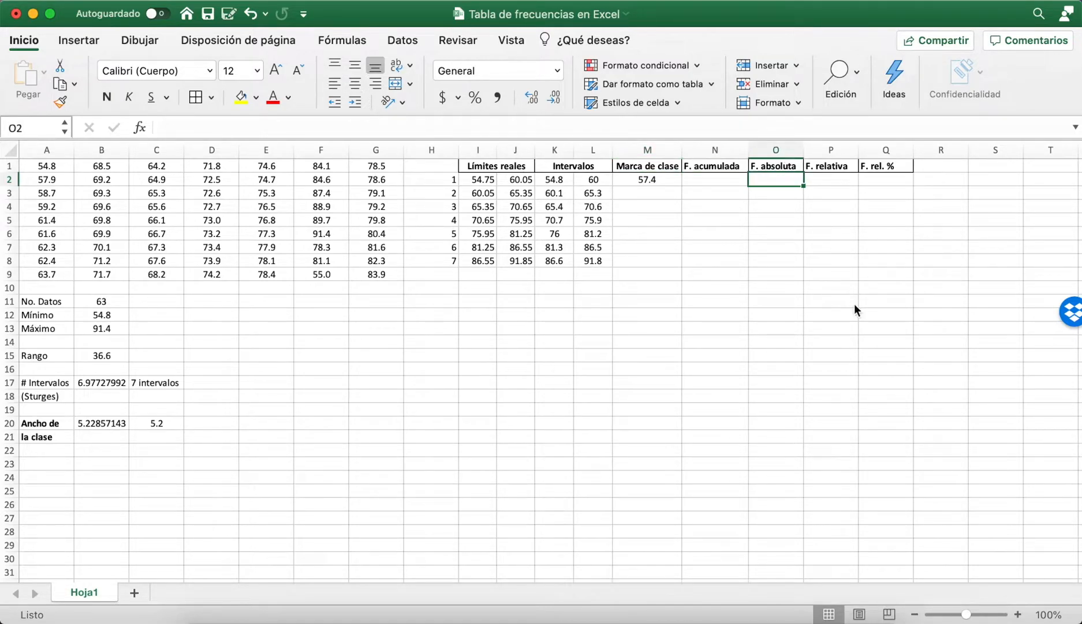
Step: Copy the class mark formula from M2 down through M8 for all seven intervals
key("Left")
key("Left")
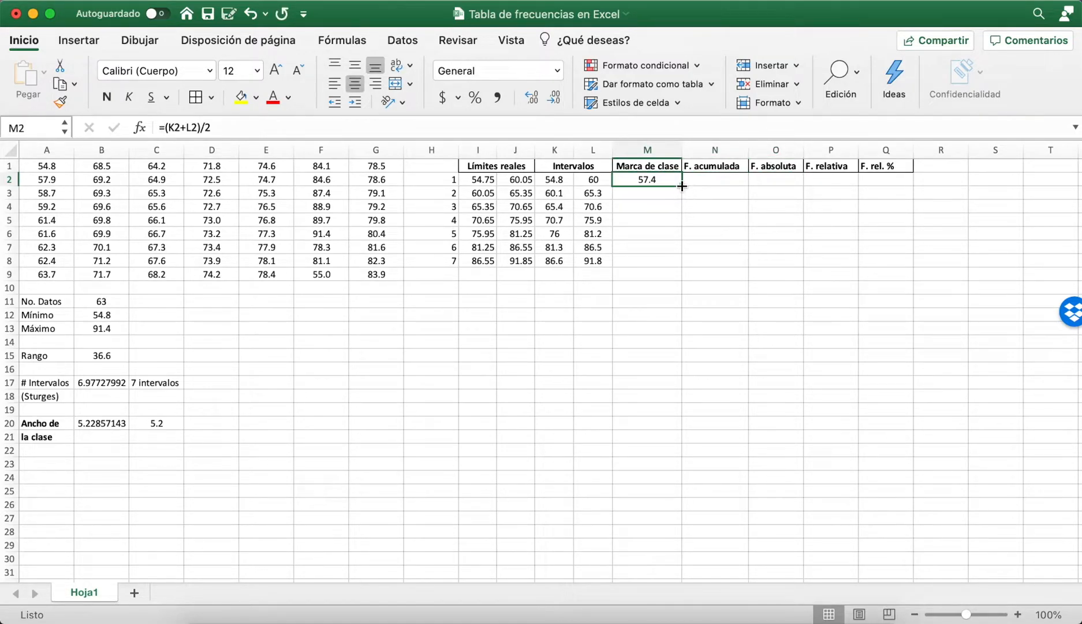
left_click_drag(681, 189, 683, 265)
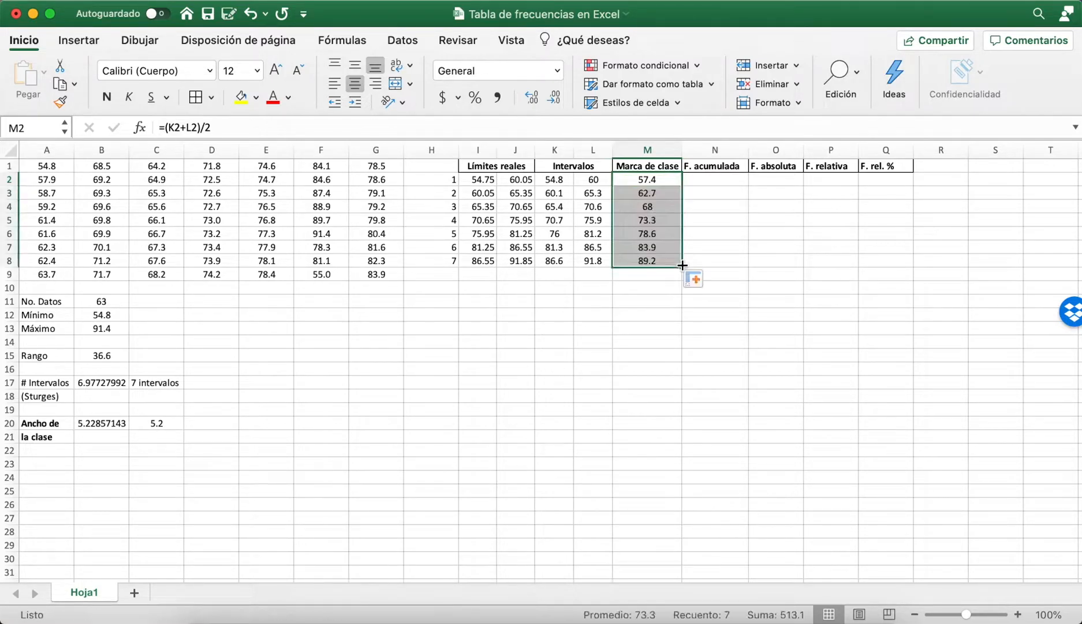
Step: Format the class marks in M2:M8 as Número with 1 decimal place
right_click(670, 212)
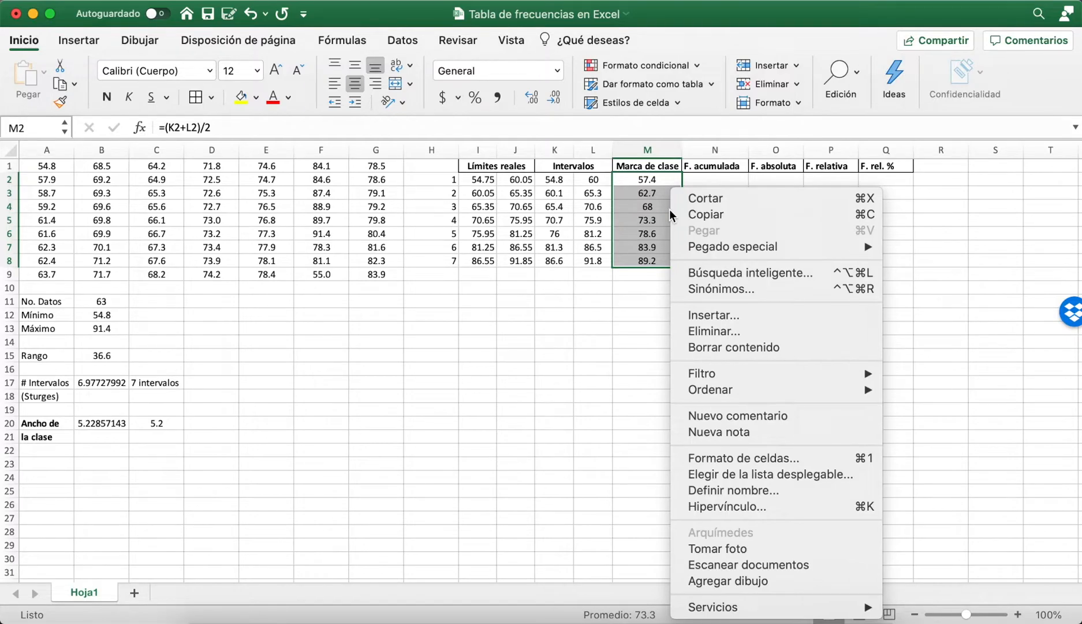
left_click(718, 463)
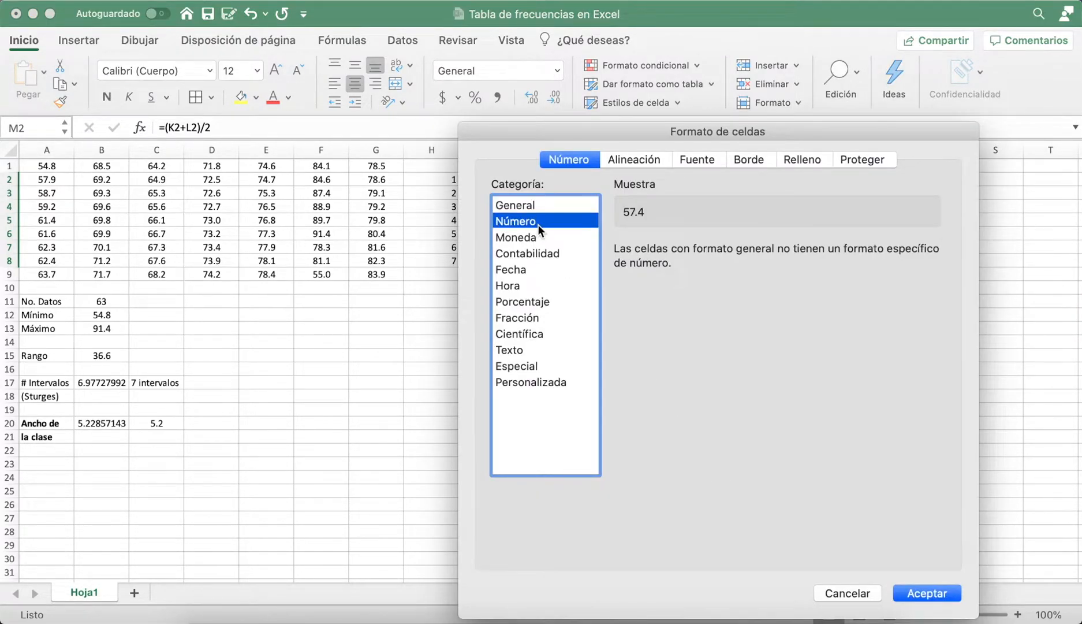
left_click(538, 221)
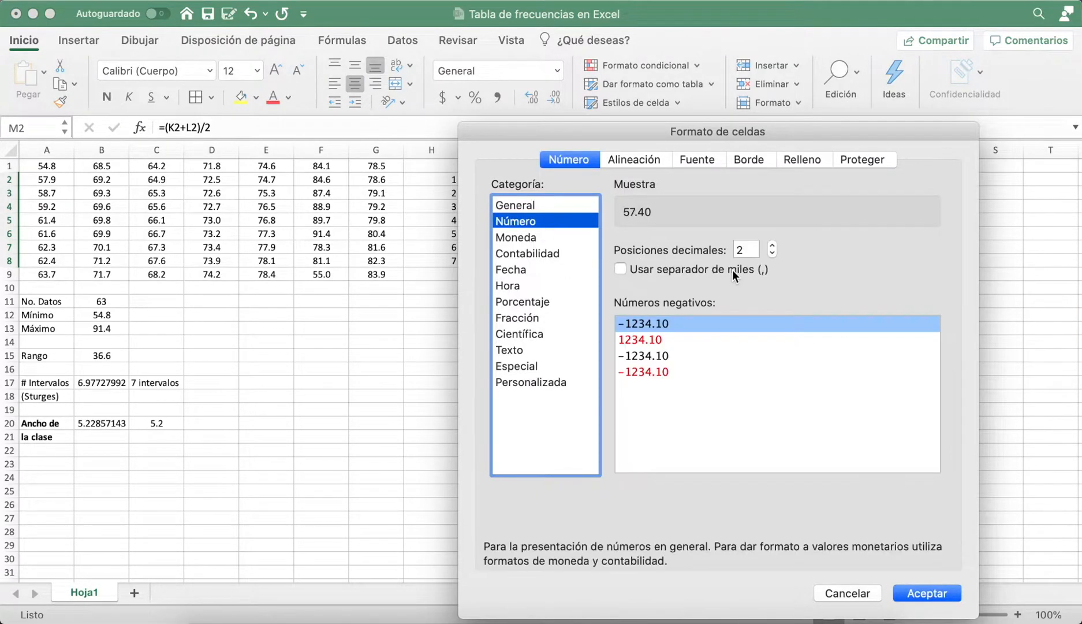
left_click(774, 254)
left_click(922, 593)
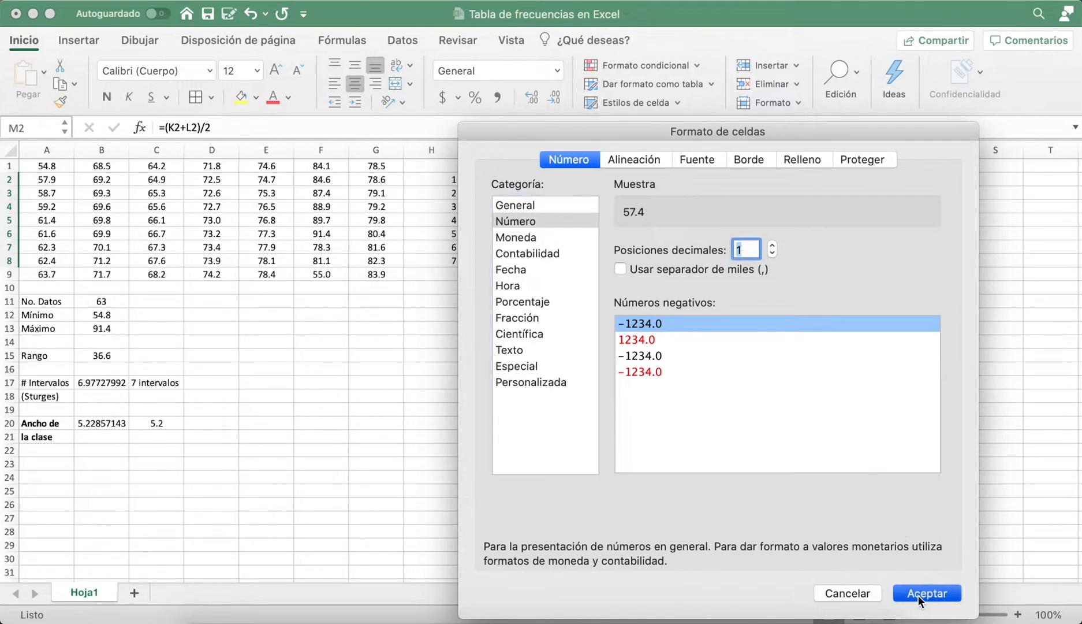
left_click(665, 202)
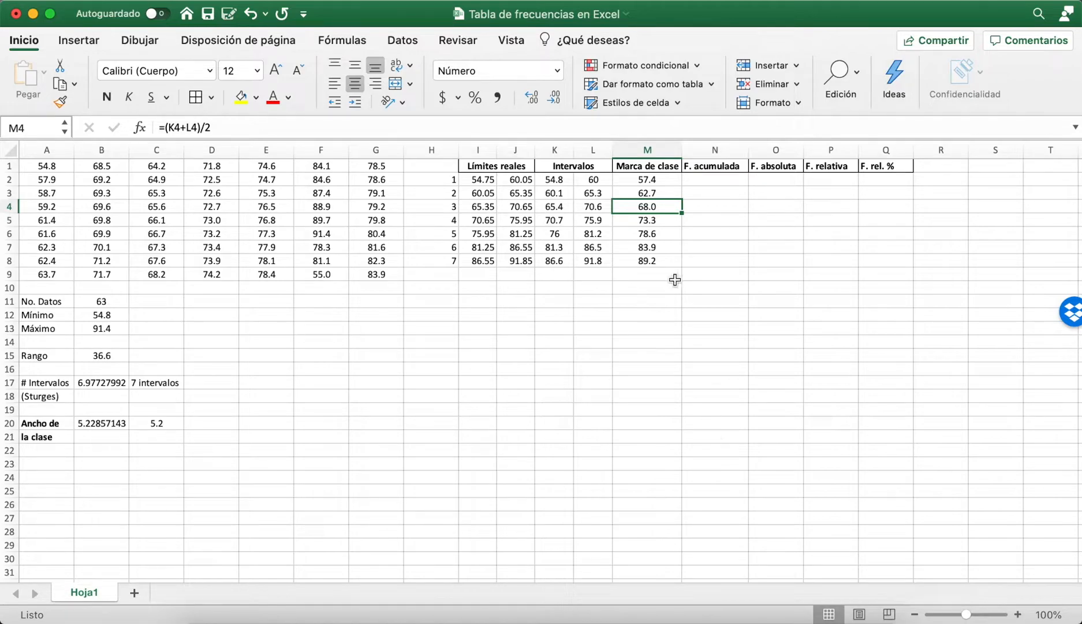
left_click(661, 313)
left_click(427, 333)
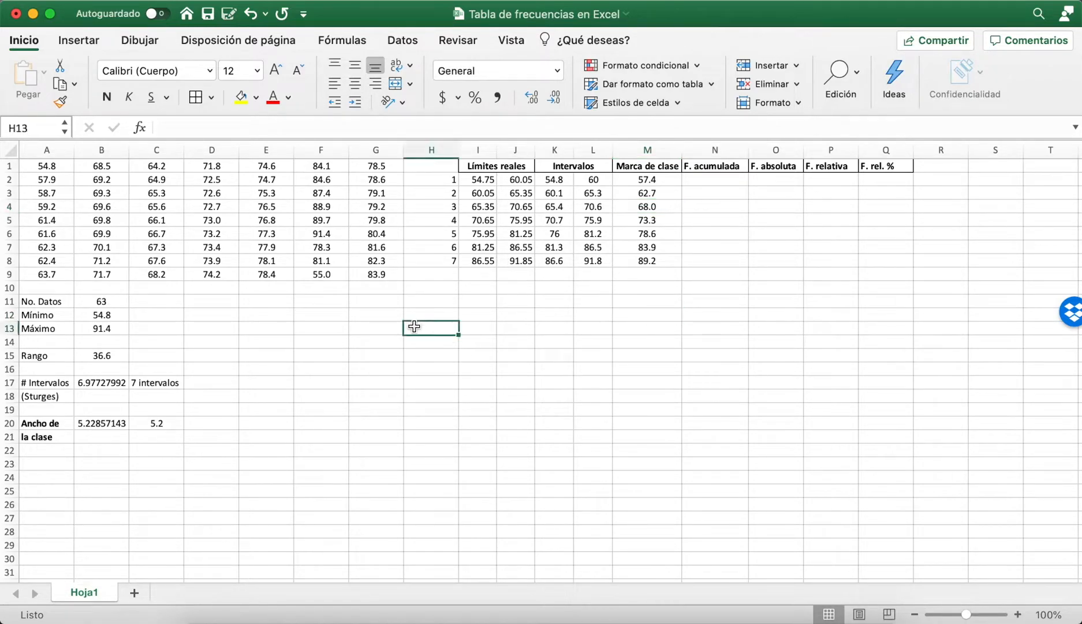
Step: Make the interval limits in K2:L8 bold
left_click(567, 181)
left_click_drag(569, 183, 595, 264)
key("super+b")
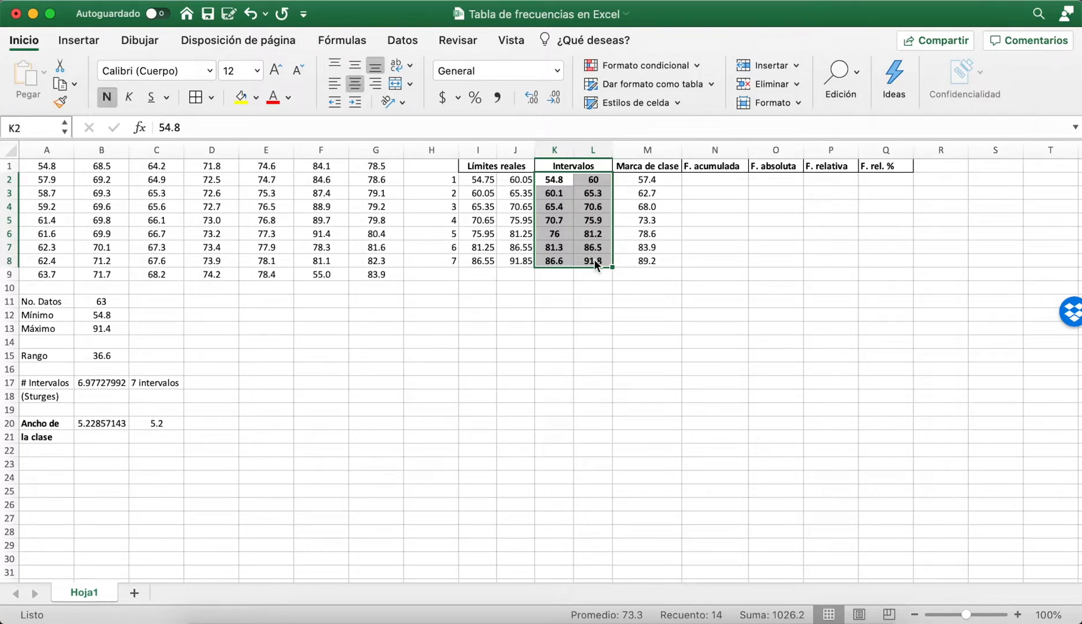
left_click(598, 318)
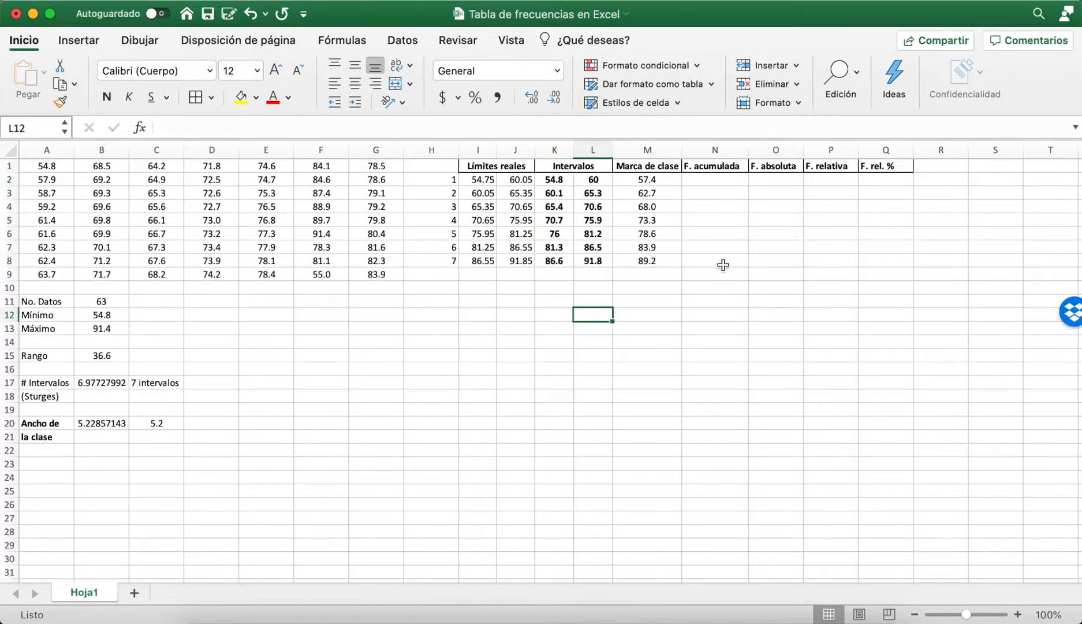
Step: Format the interval limits in K2:L8 as Número with 1 decimal place
left_click_drag(561, 182, 592, 259)
right_click(593, 258)
left_click(642, 457)
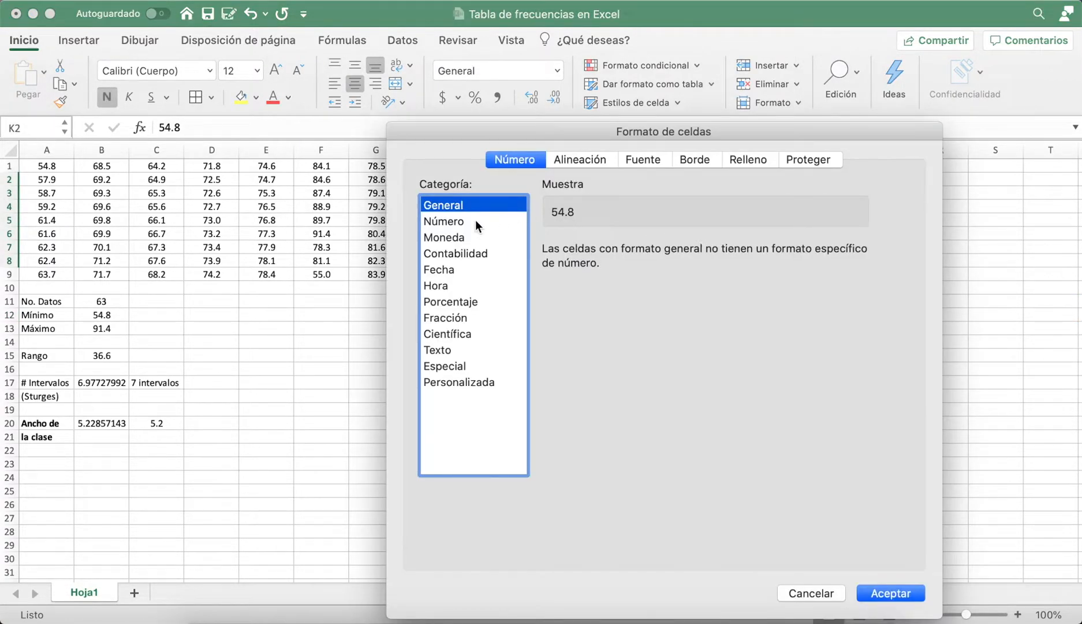
left_click(475, 221)
left_click(702, 254)
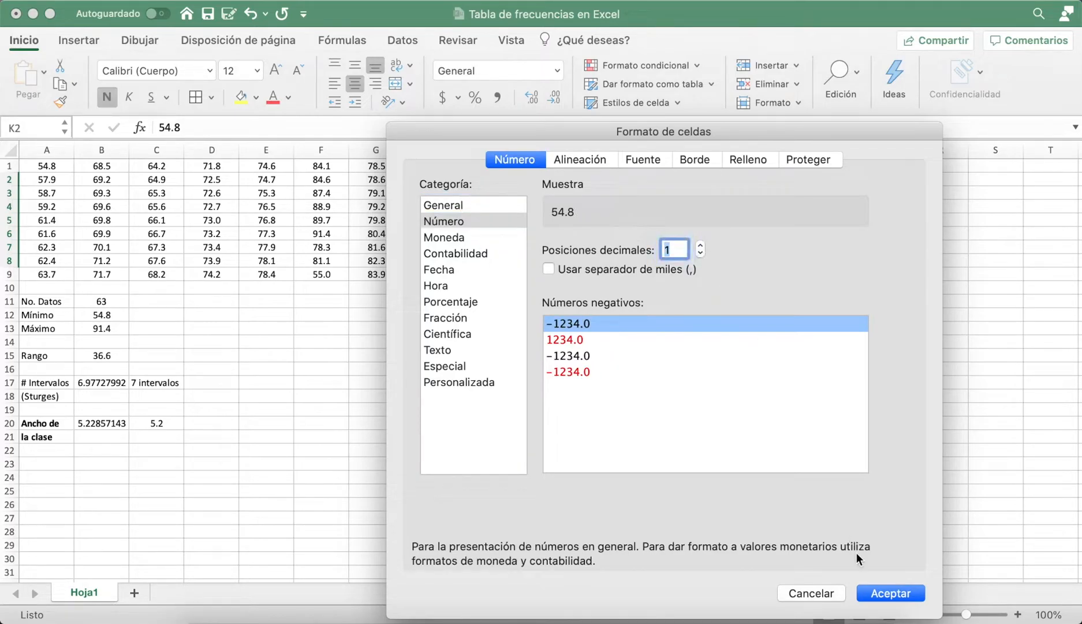
left_click(873, 592)
Step: Enter the cumulative frequency formula =CONTAR.SI(A1:G9,"<=60.0") in N2 for the first interval
left_click(714, 180)
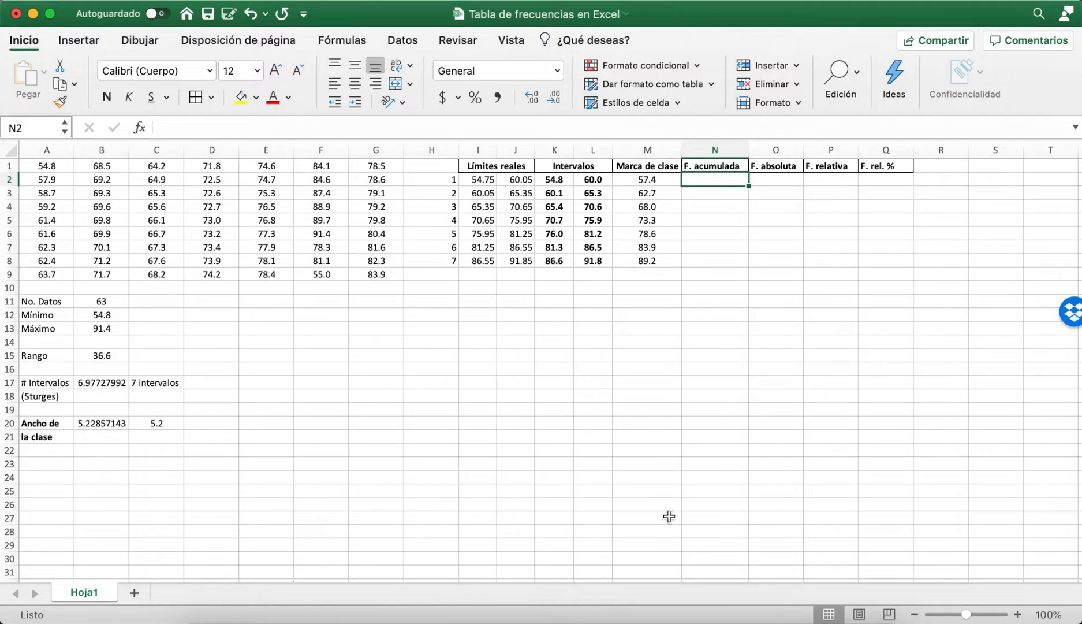
type("=")
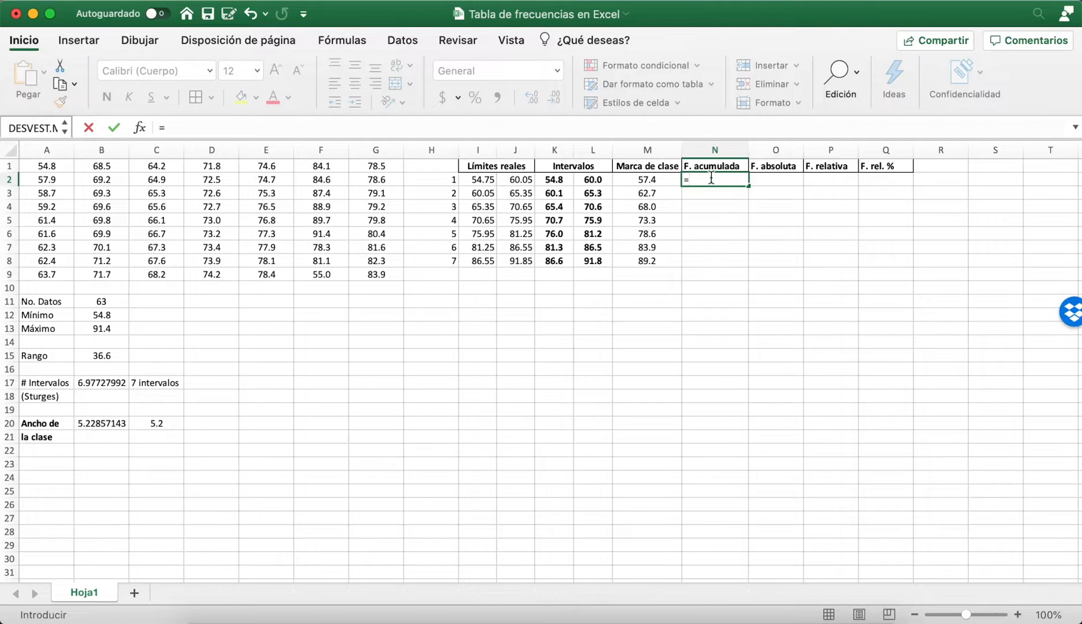
type("cont")
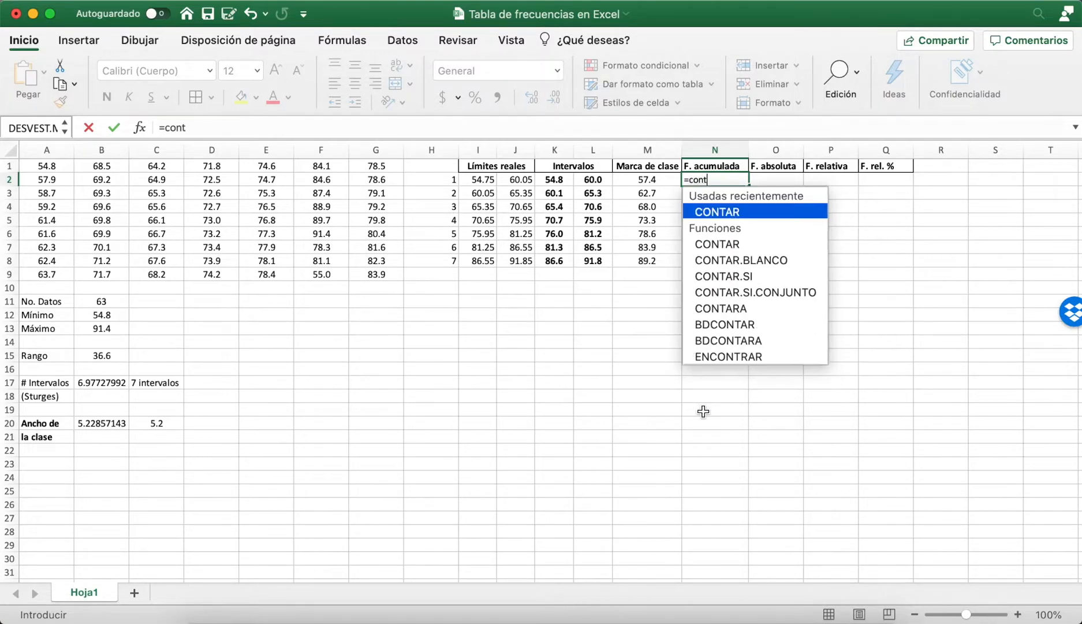
type("ar.si")
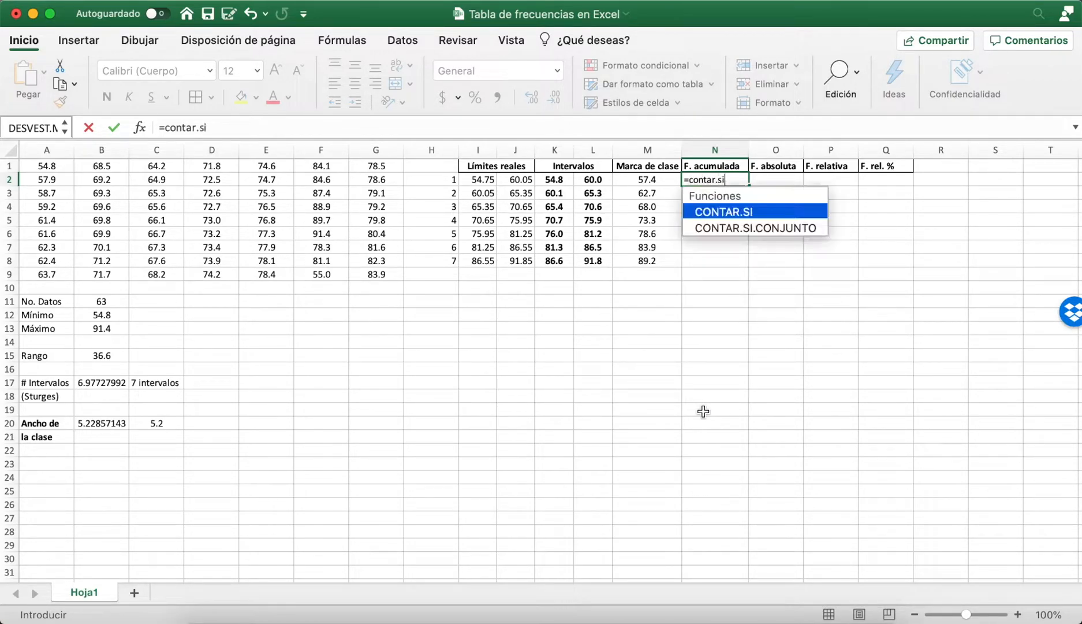
type("(")
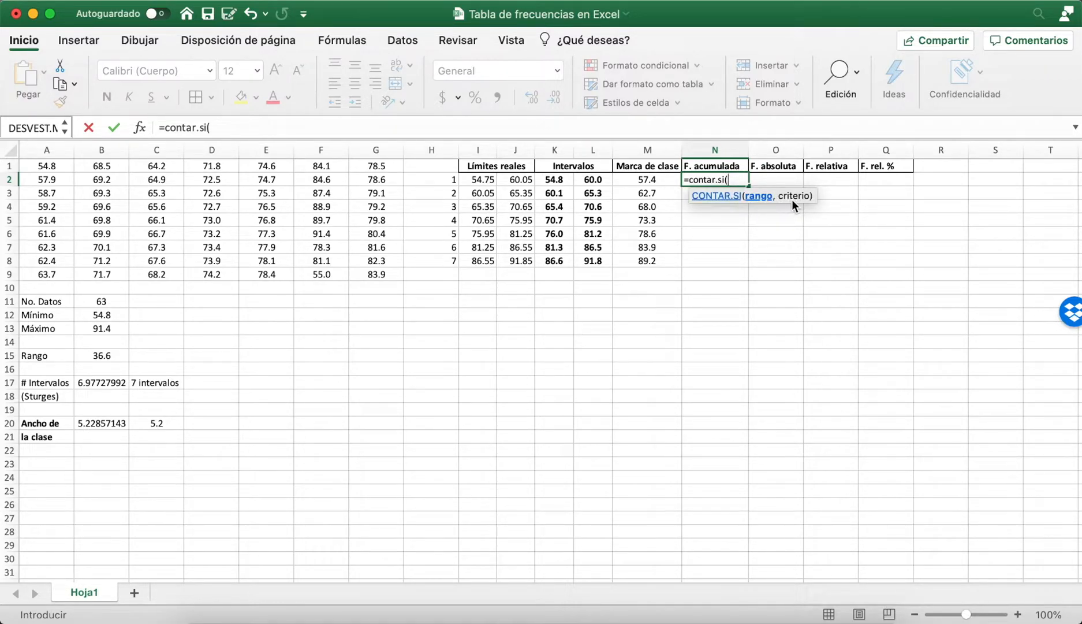
left_click_drag(50, 166, 366, 276)
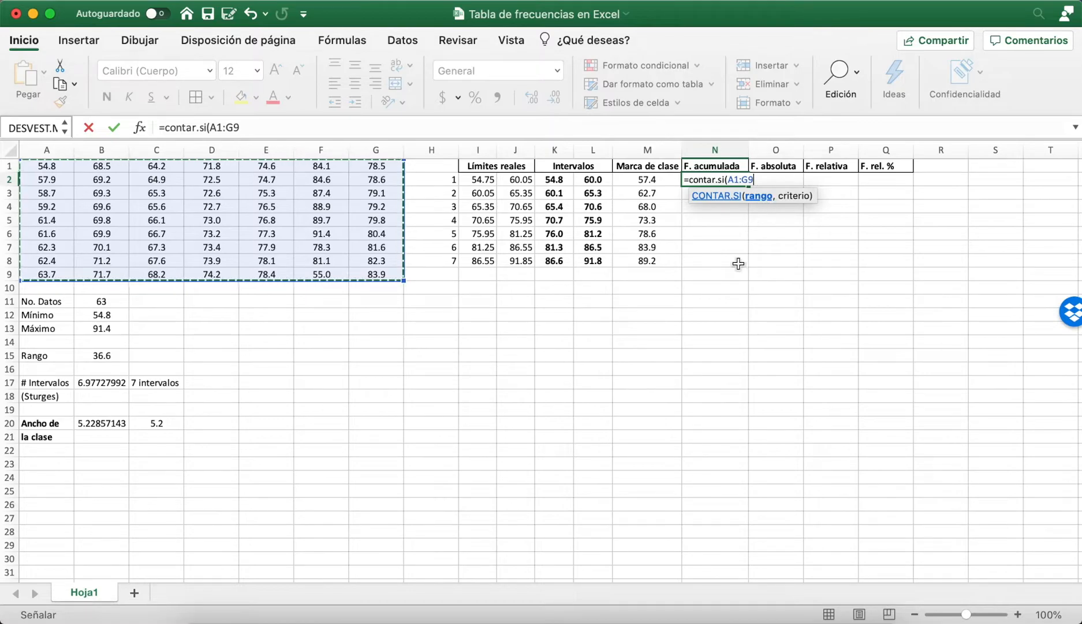
type(",\"<=60.0")
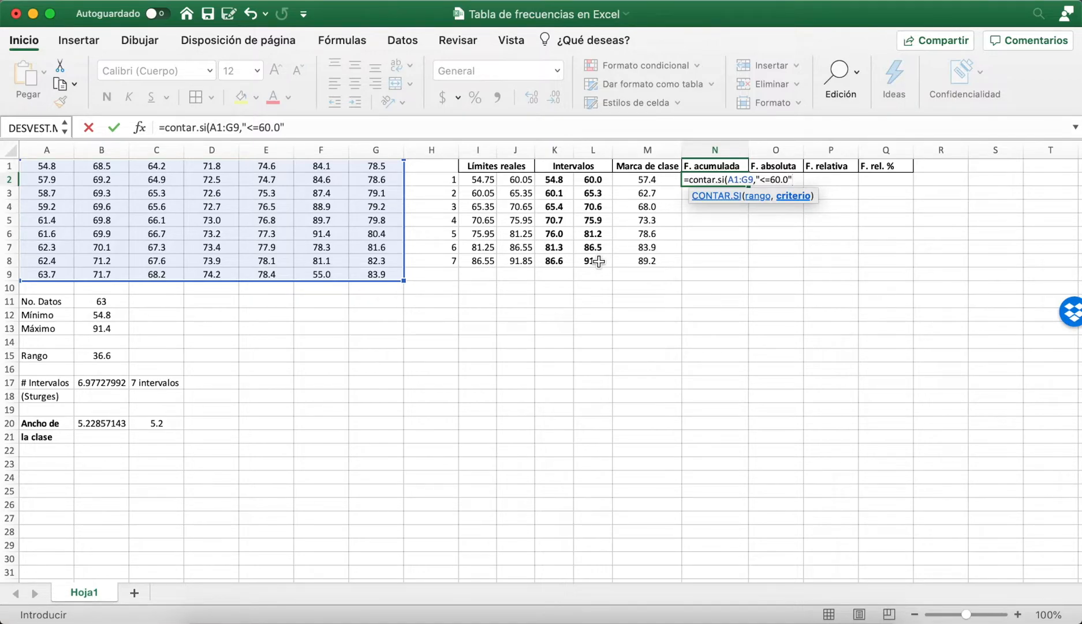
type(")")
key("Return")
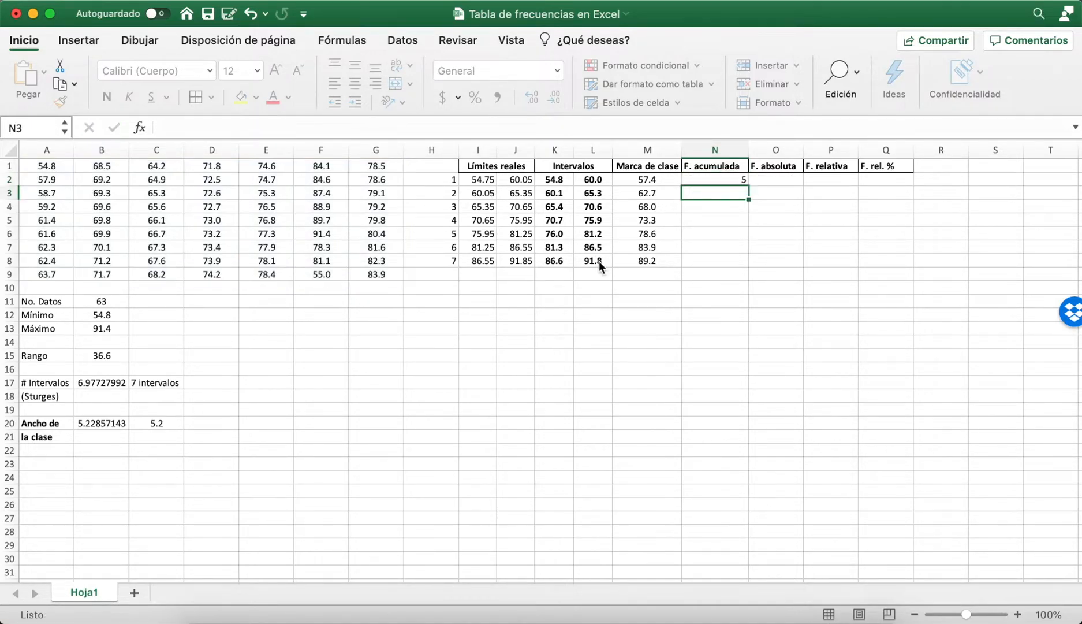
Step: Center the cumulative frequency in N2 and select the range N2:N8
left_click(356, 90)
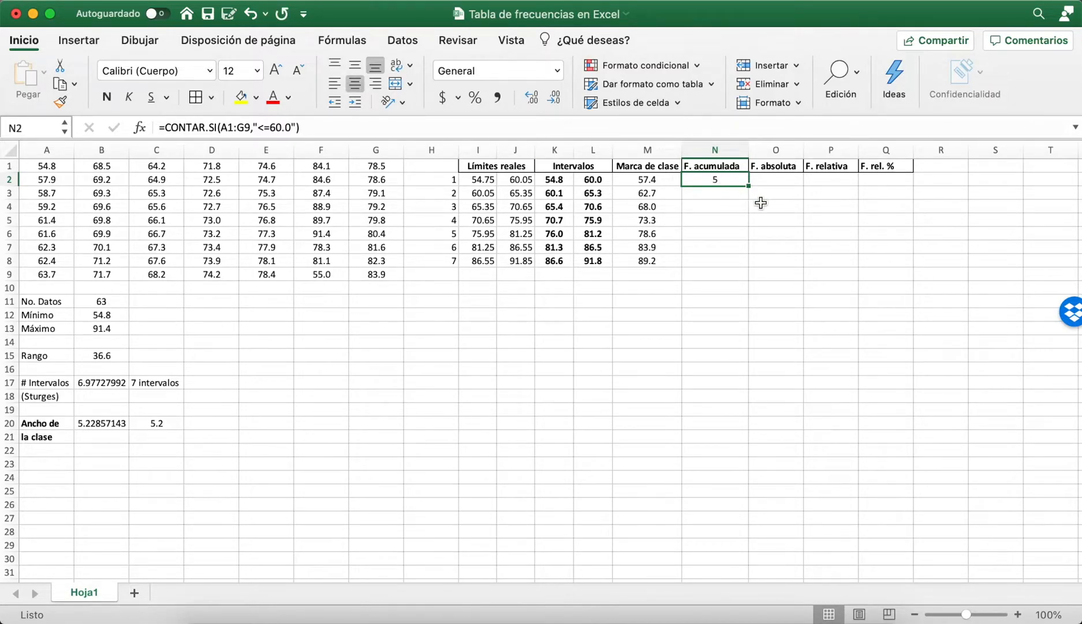
key("shift+Down")
key("shift+Down")
key("shift+Down")
key("shift+Down")
key("shift+Down")
key("shift+Down")
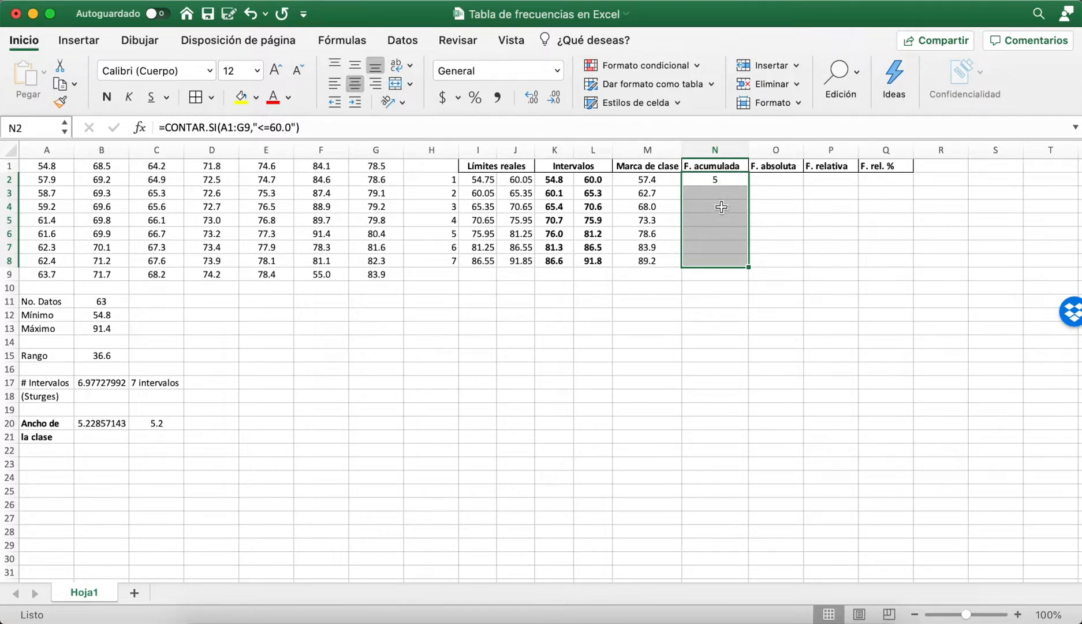
Step: Copy the CONTAR.SI formula from N2 down through N8
left_click(729, 182)
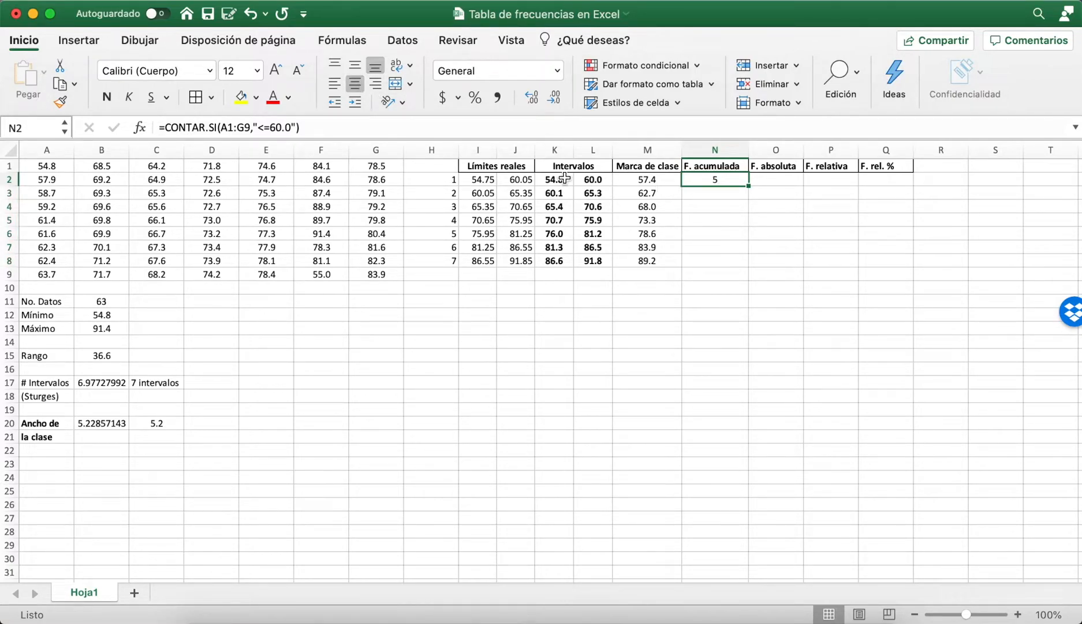
left_click(721, 191)
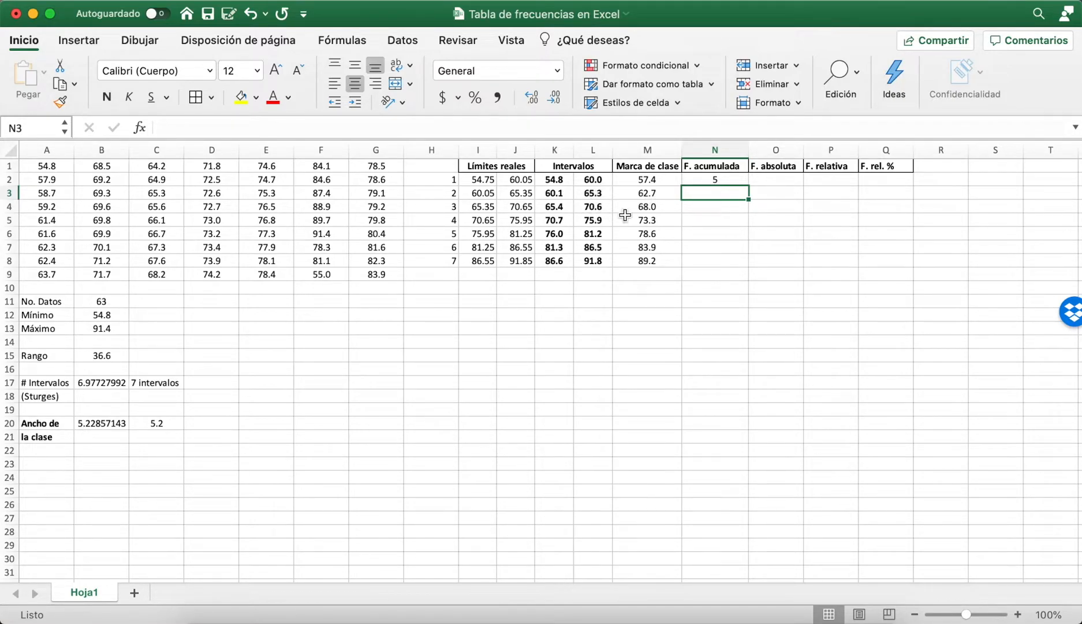
left_click(694, 182)
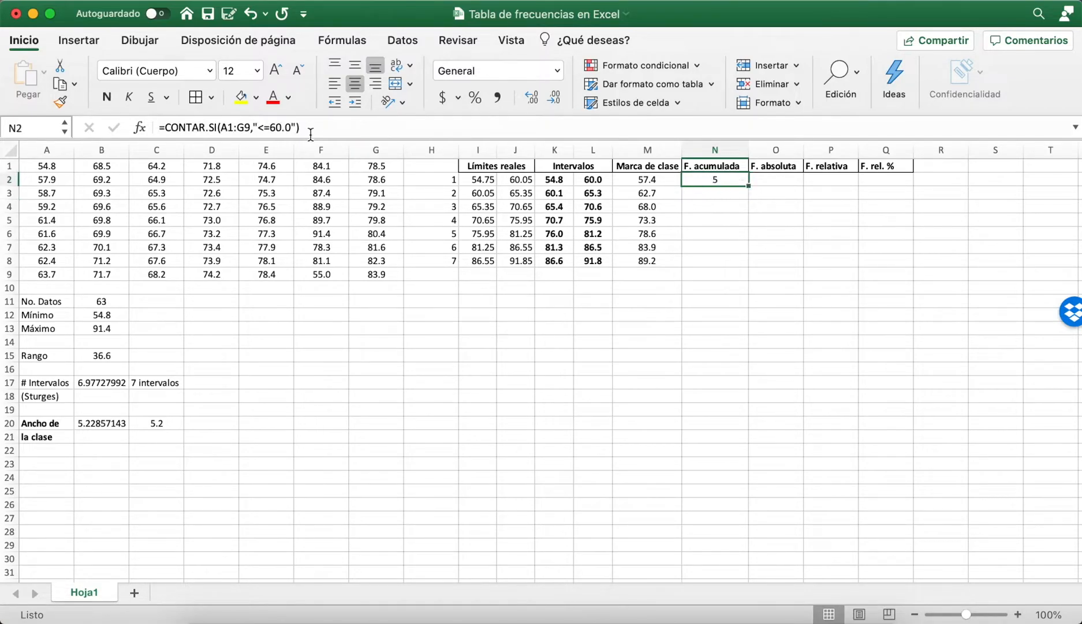
left_click_drag(750, 186, 746, 262)
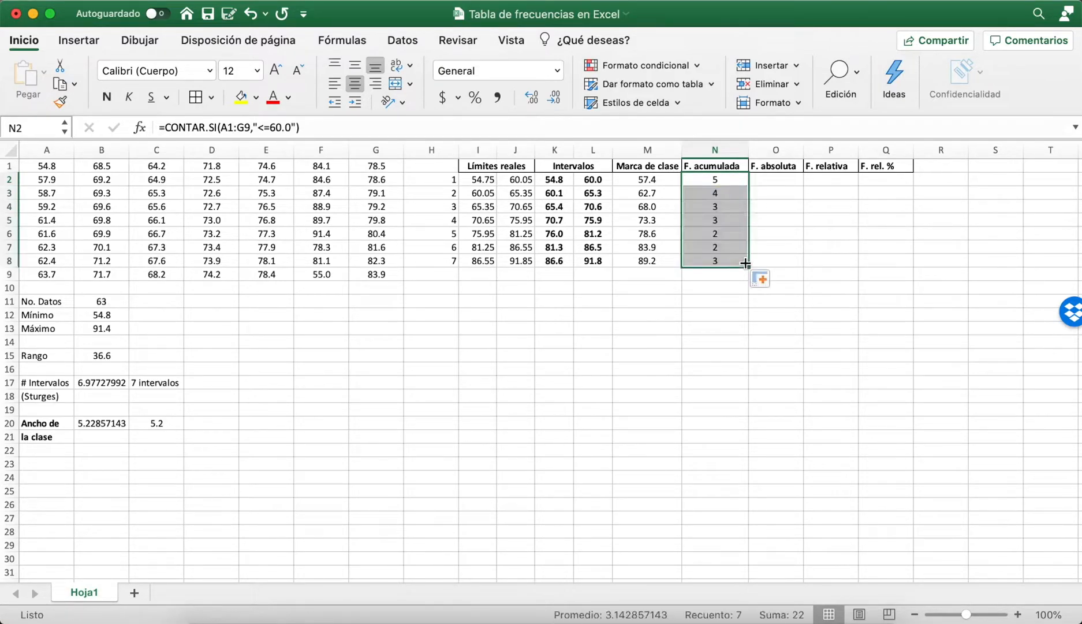
Step: Compare the data ranges referenced by the CONTAR.SI formulas in N2 and N3
left_click(736, 191)
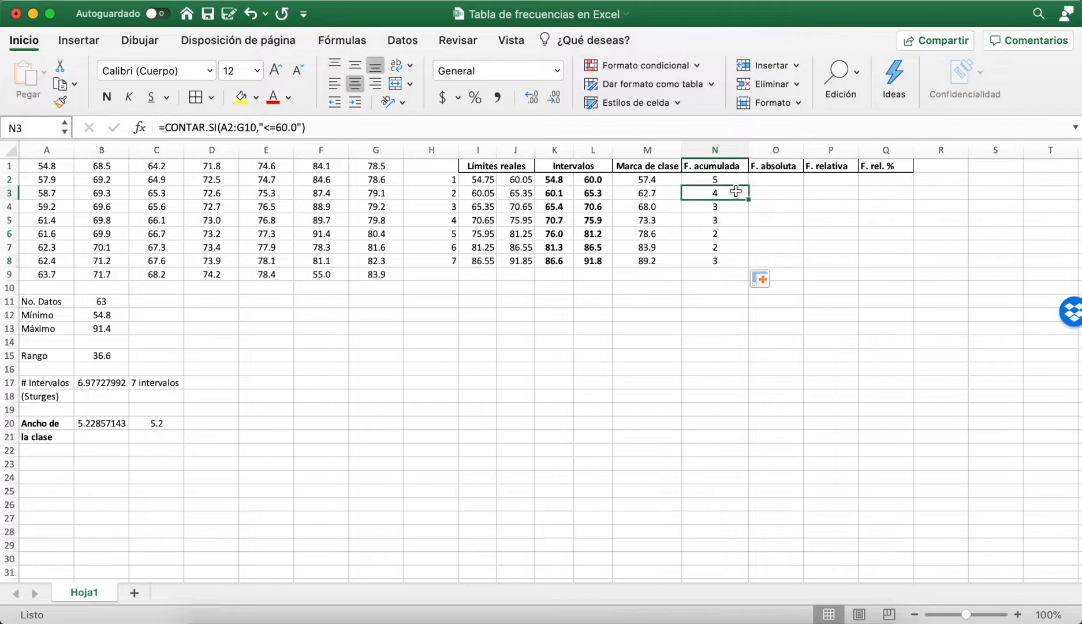
left_click(733, 181)
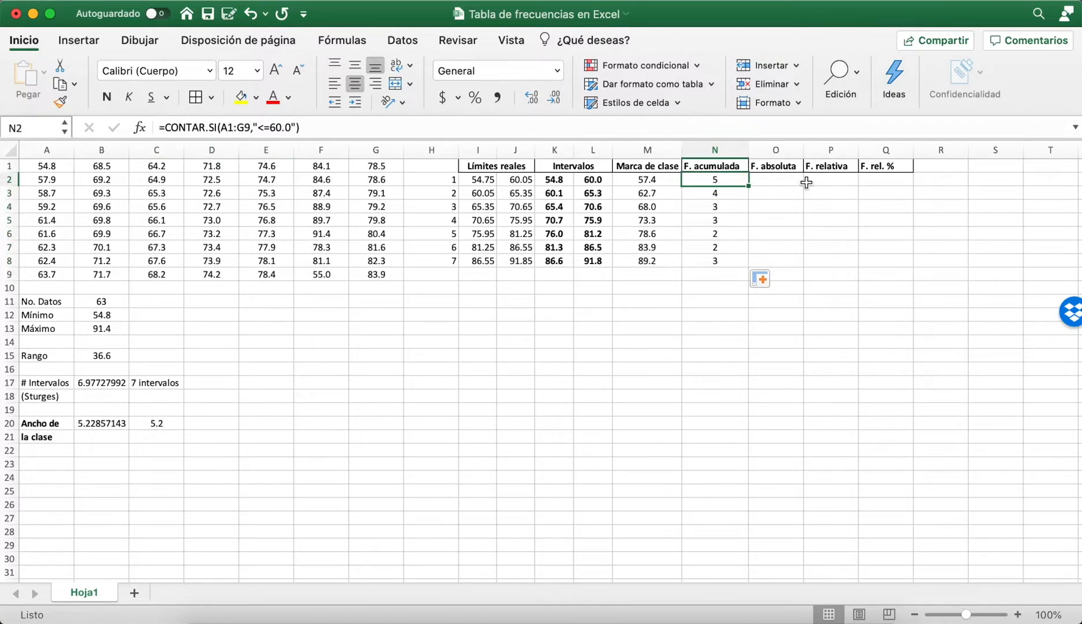
left_click(235, 128)
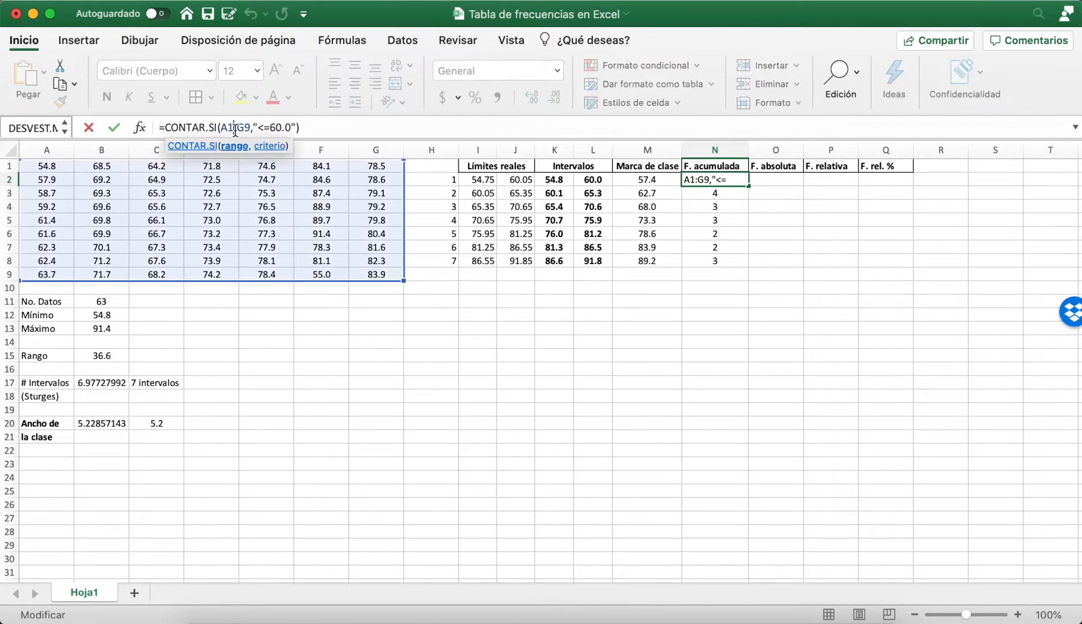
left_click(325, 122)
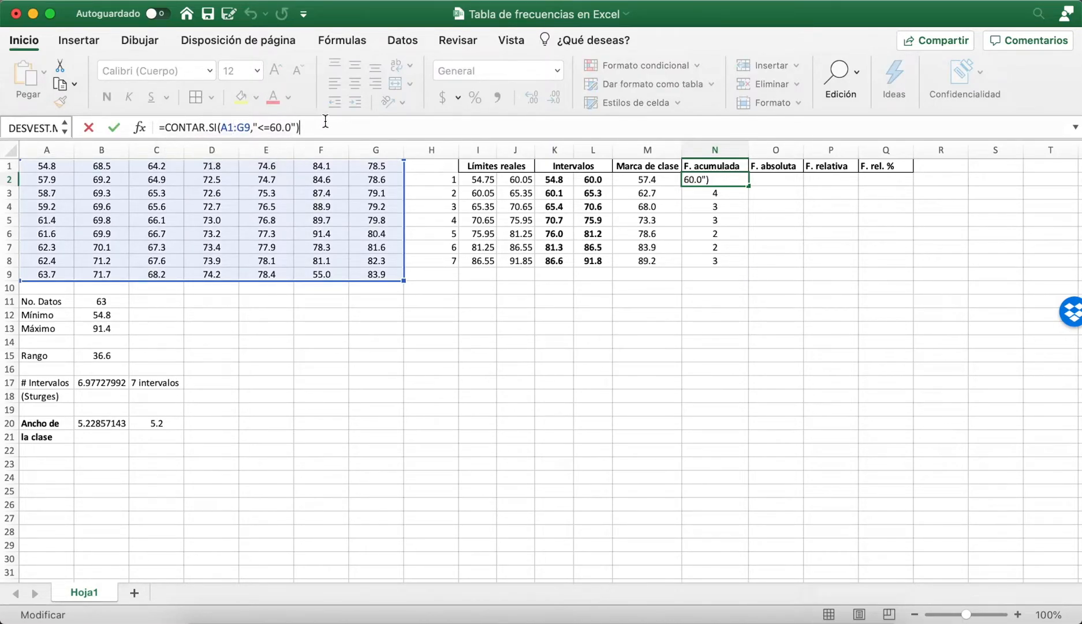
key("Return")
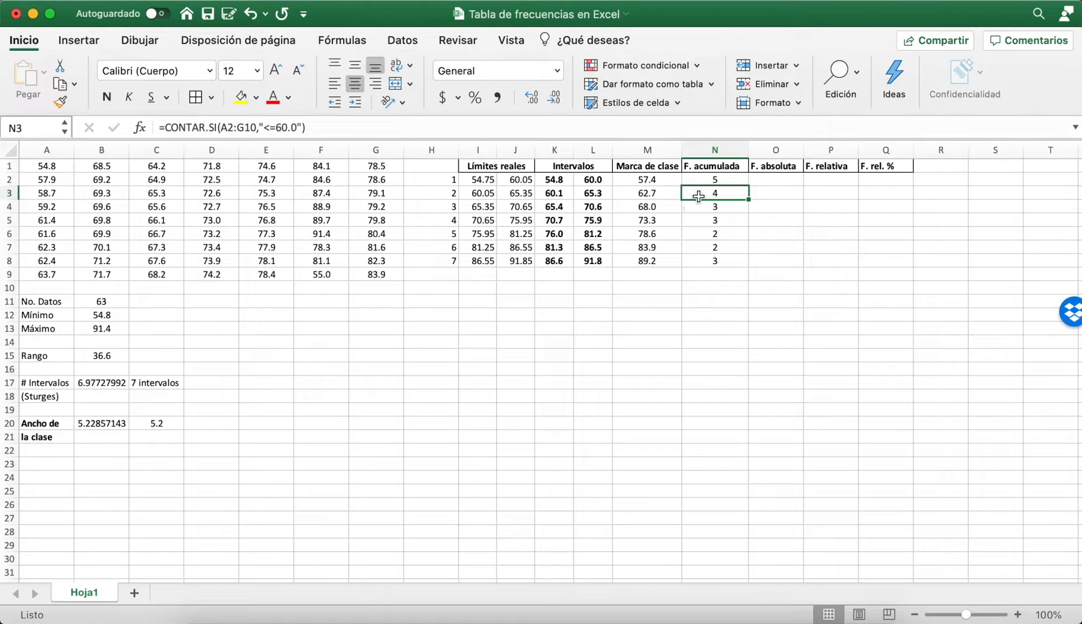
left_click(242, 126)
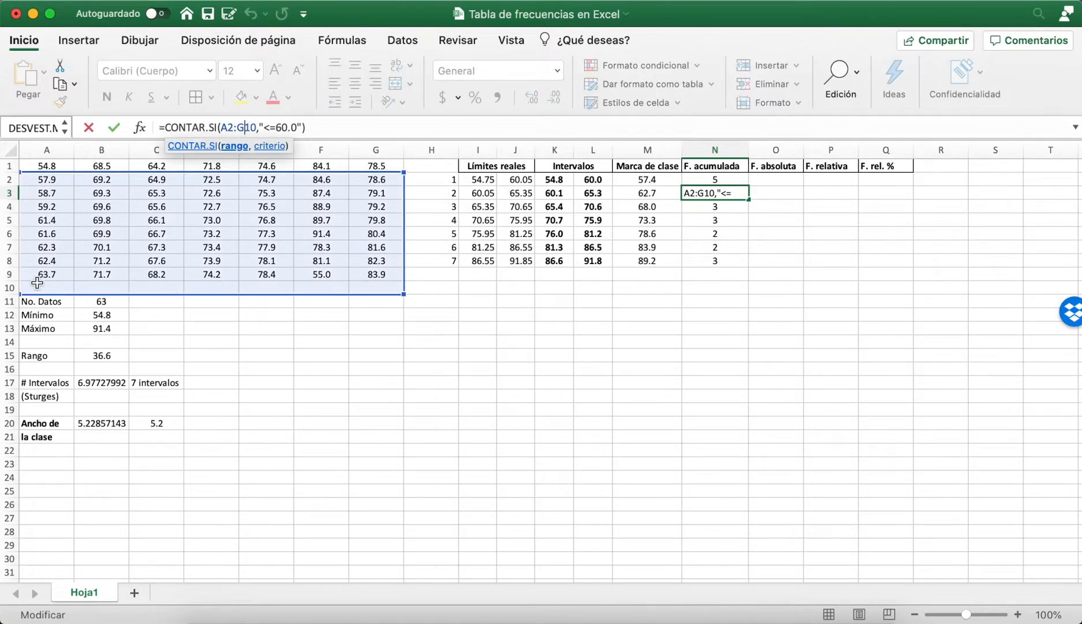
left_click(342, 128)
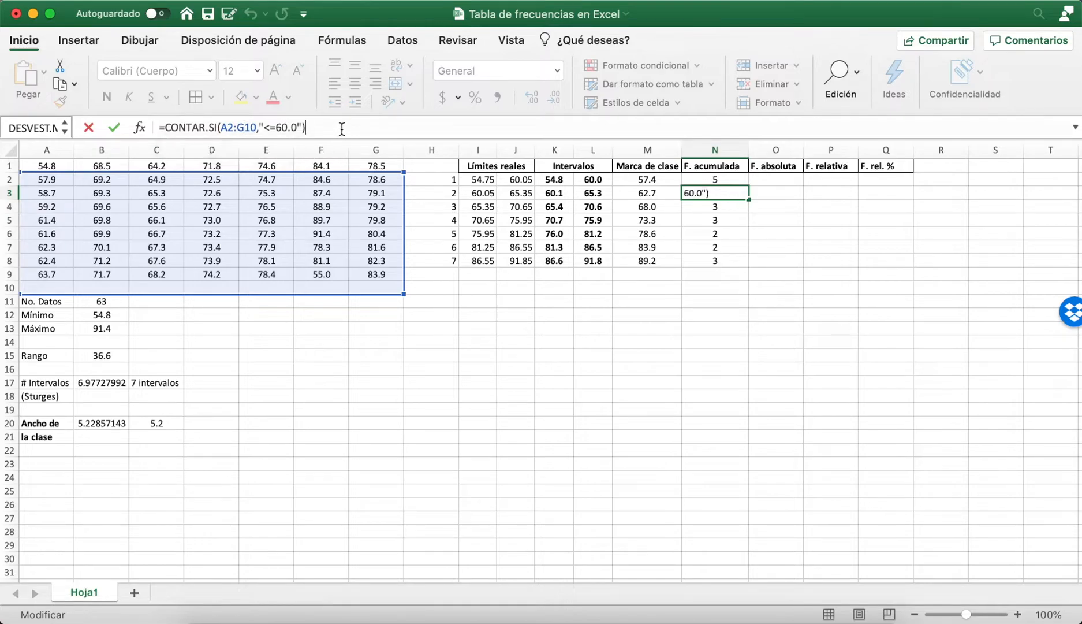
key("Return")
Step: Lock the rows of the data range in N2's CONTAR.SI formula as A$1:G$9 and copy the formula down through N8
key("Up")
key("Up")
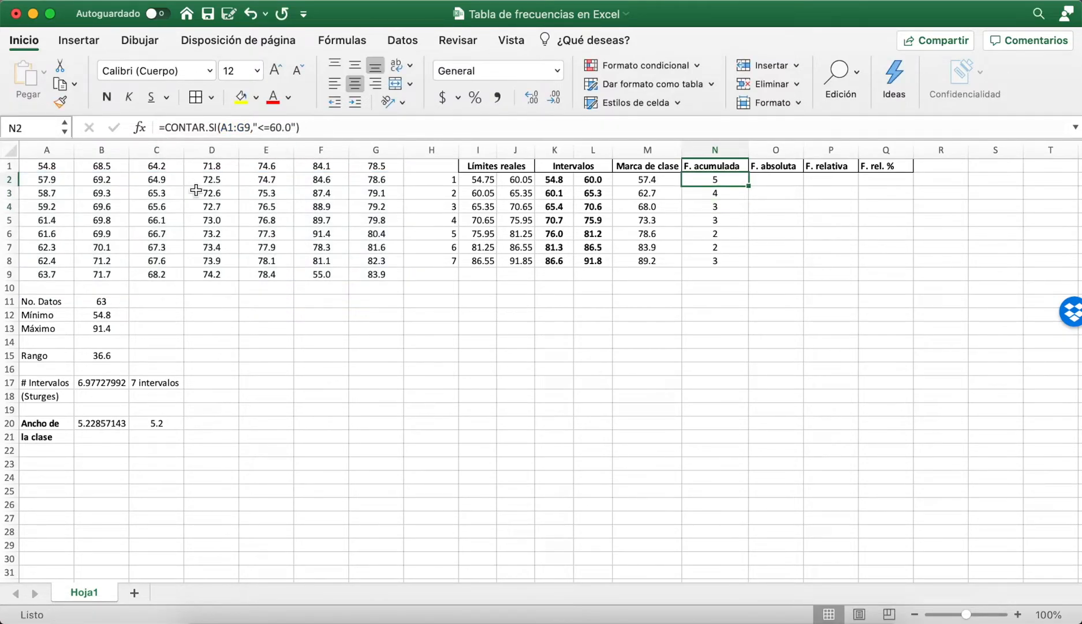
left_click(226, 127)
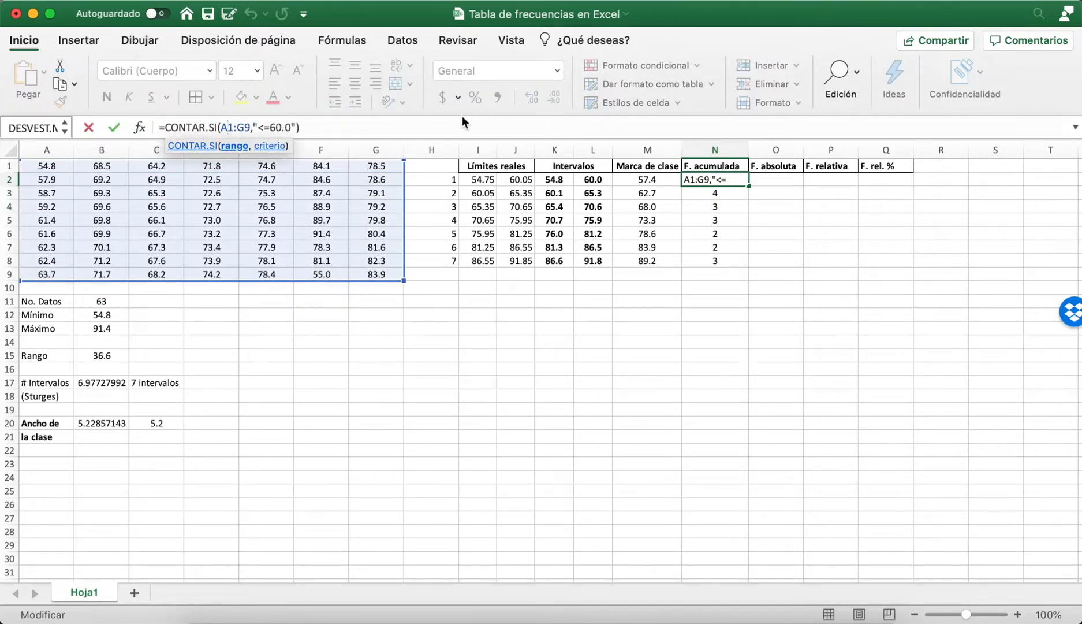
type("$1:G")
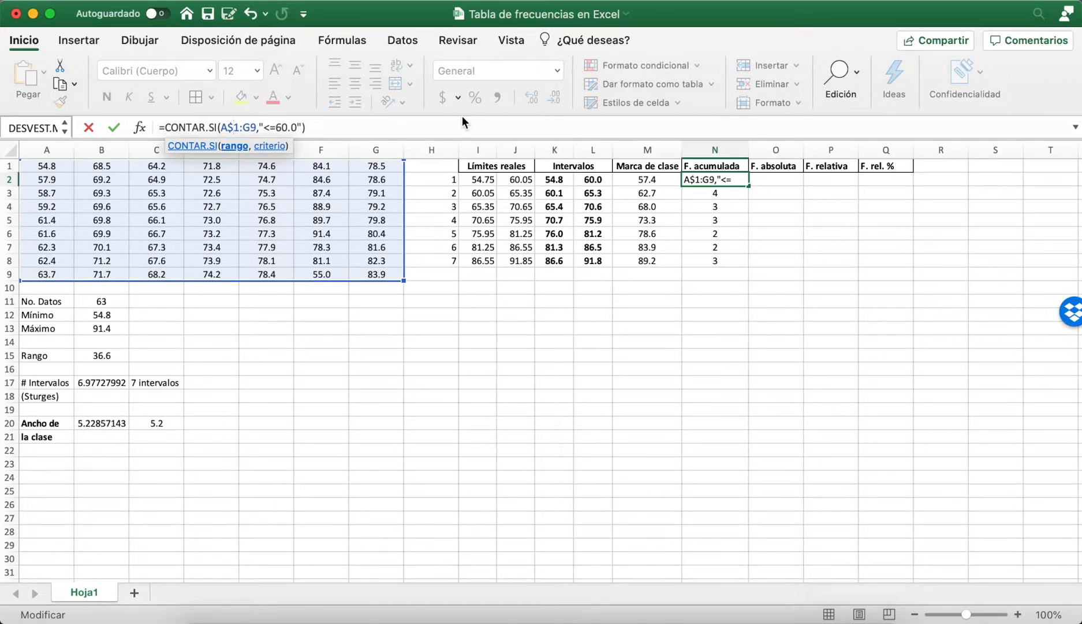
type("$")
key("Return")
key("Up")
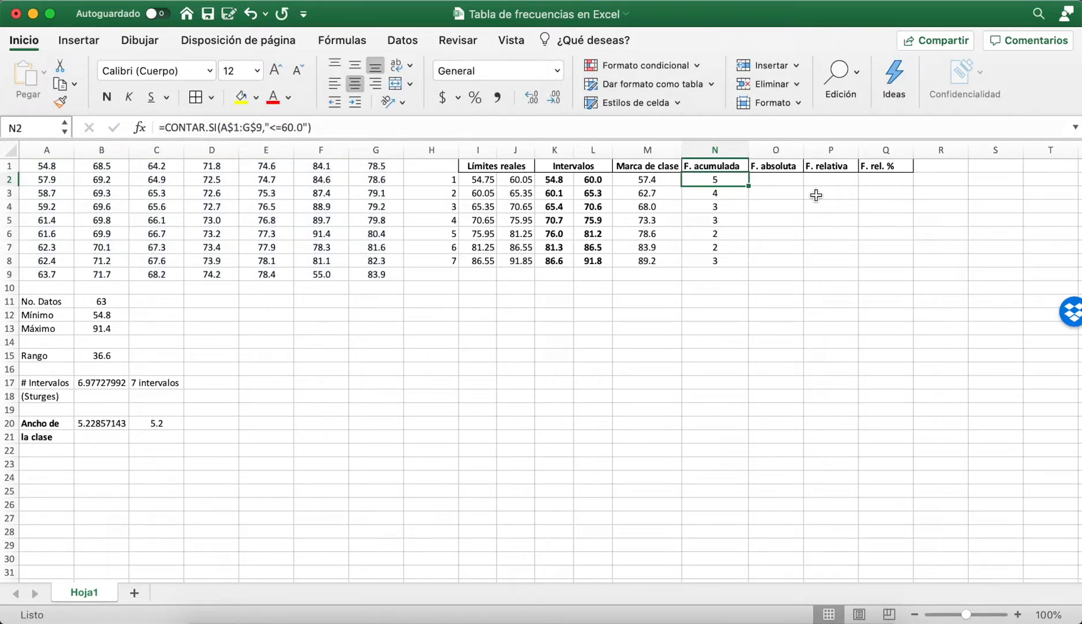
left_click_drag(749, 184, 749, 264)
Step: Check the data range and criterion in each of the copied CONTAR.SI formulas from N2 to N8
left_click(732, 194)
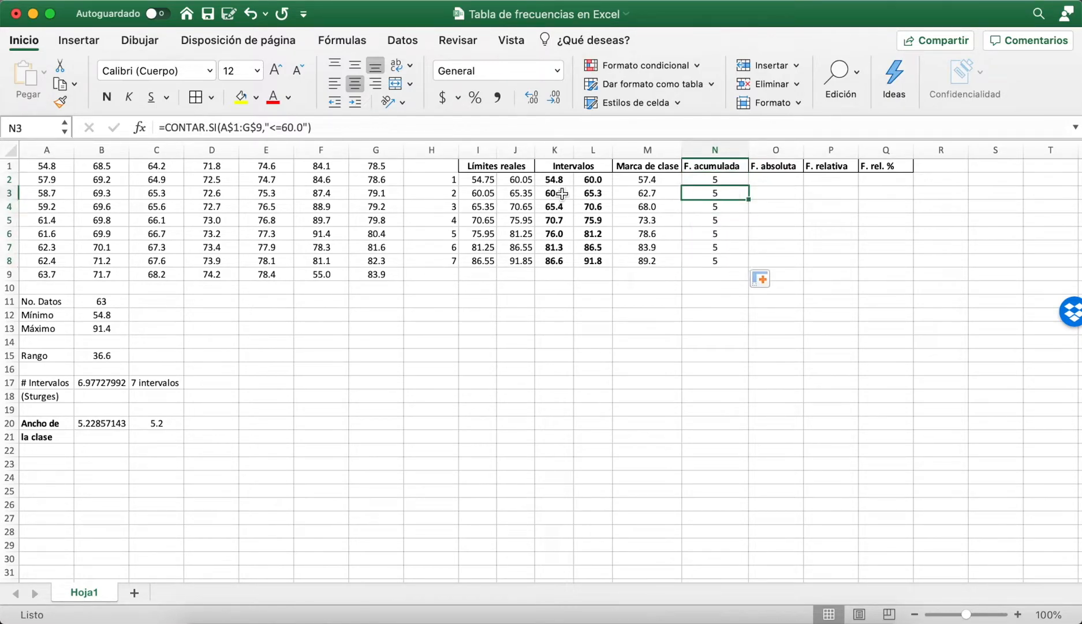
key("Down")
key("Down")
key("Down")
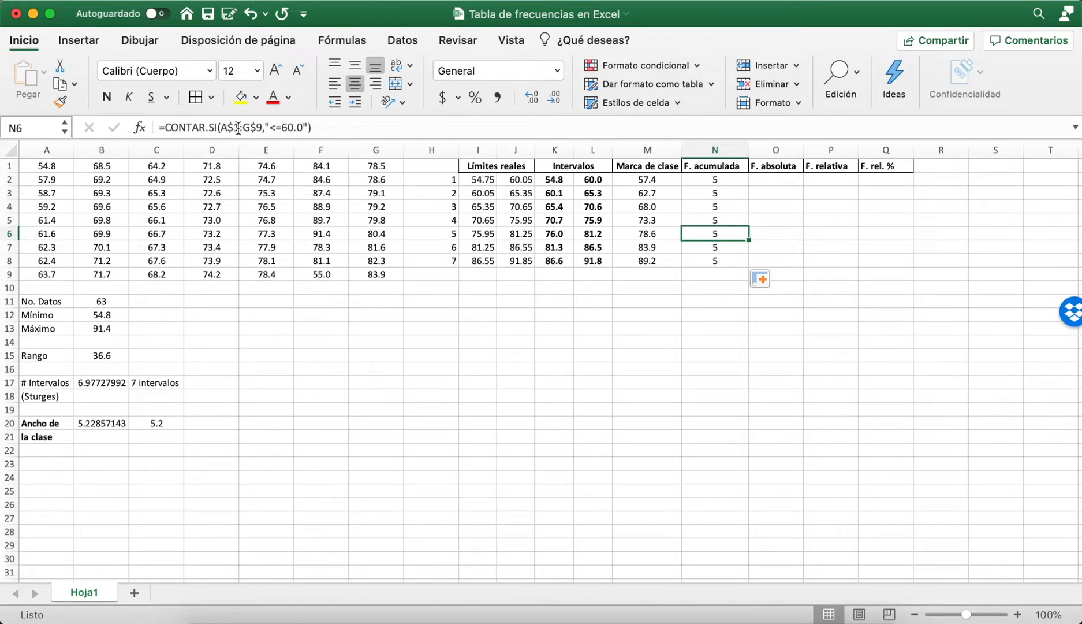
key("Down")
key("Down")
key("Up")
key("Up")
key("Up")
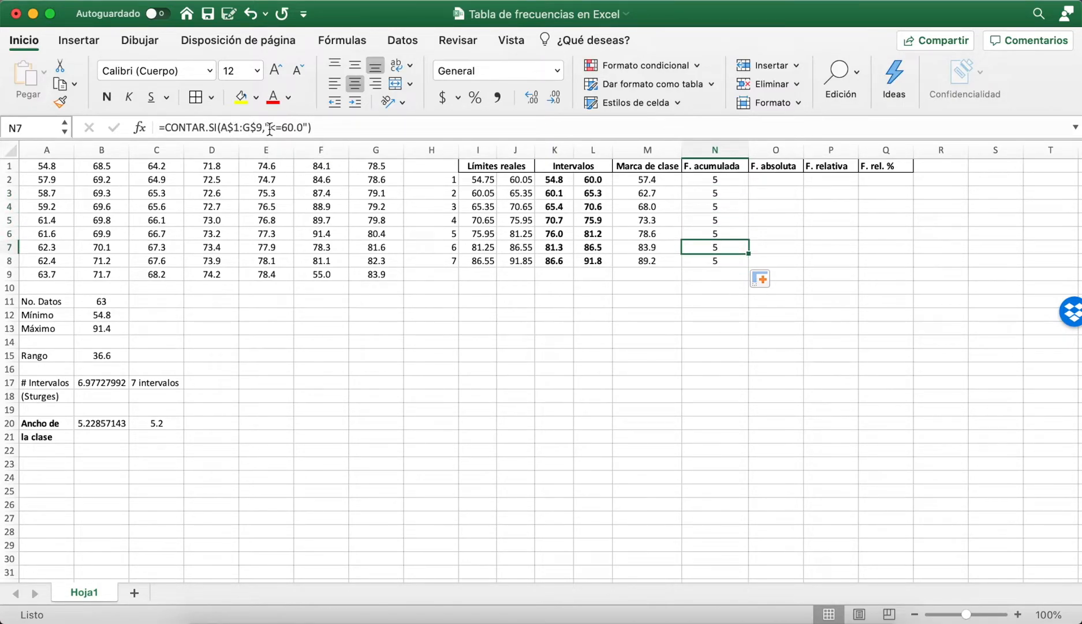
key("Up")
key("Up")
key("Down")
key("Down")
key("Down")
key("Up")
key("Up")
key("Up")
key("Up")
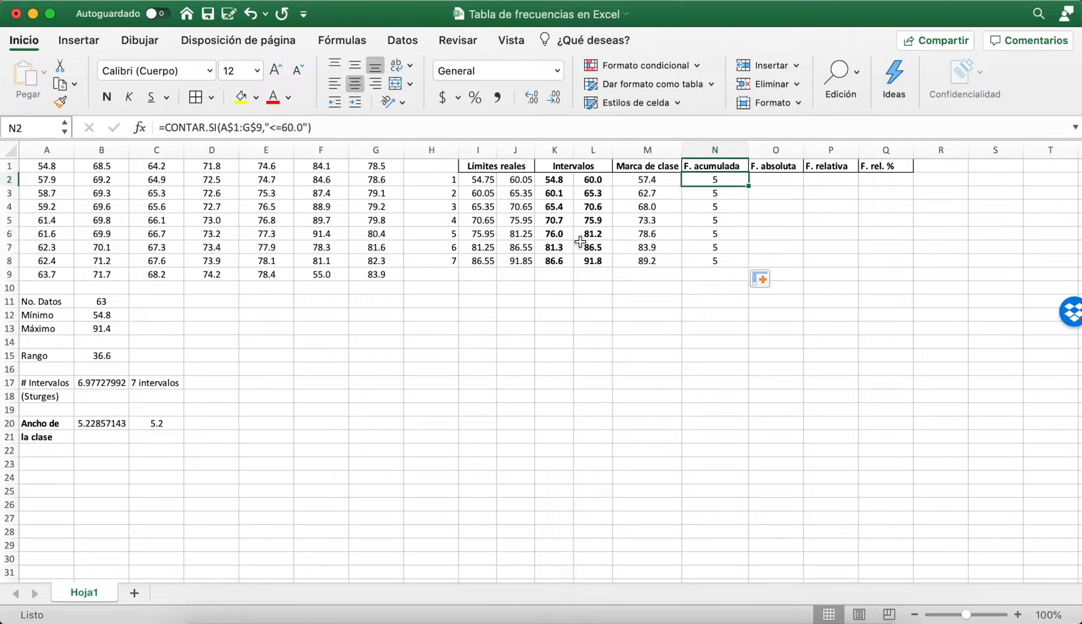
Step: Change the criterion of the cumulative frequency formula in N3 to "<=65.3" for the second interval
key("Down")
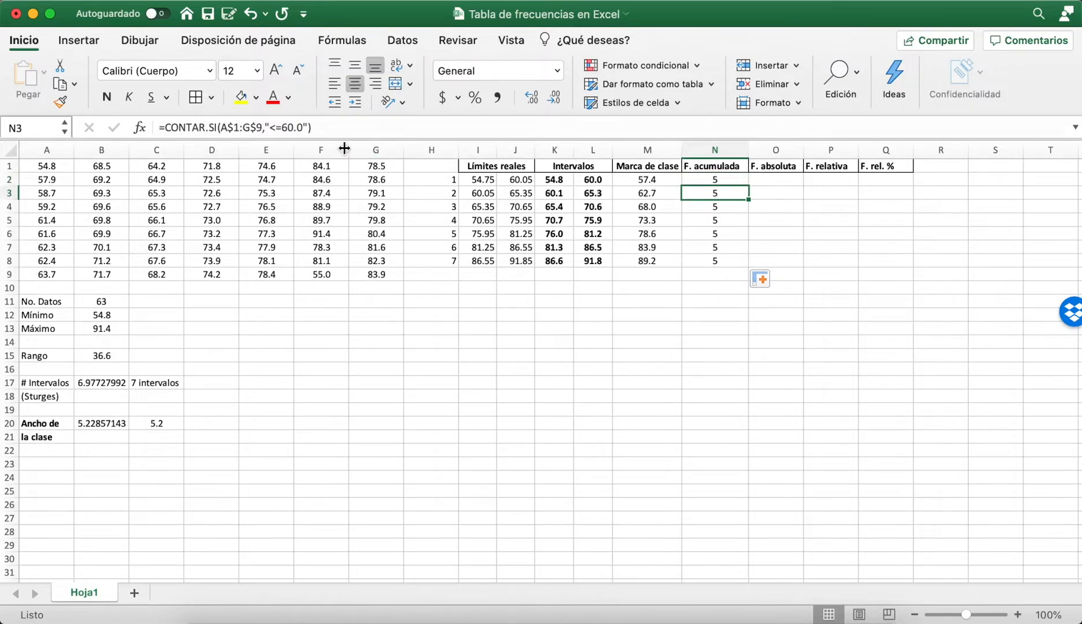
left_click(303, 127)
key("BackSpace")
key("BackSpace")
key("BackSpace")
key("BackSpace")
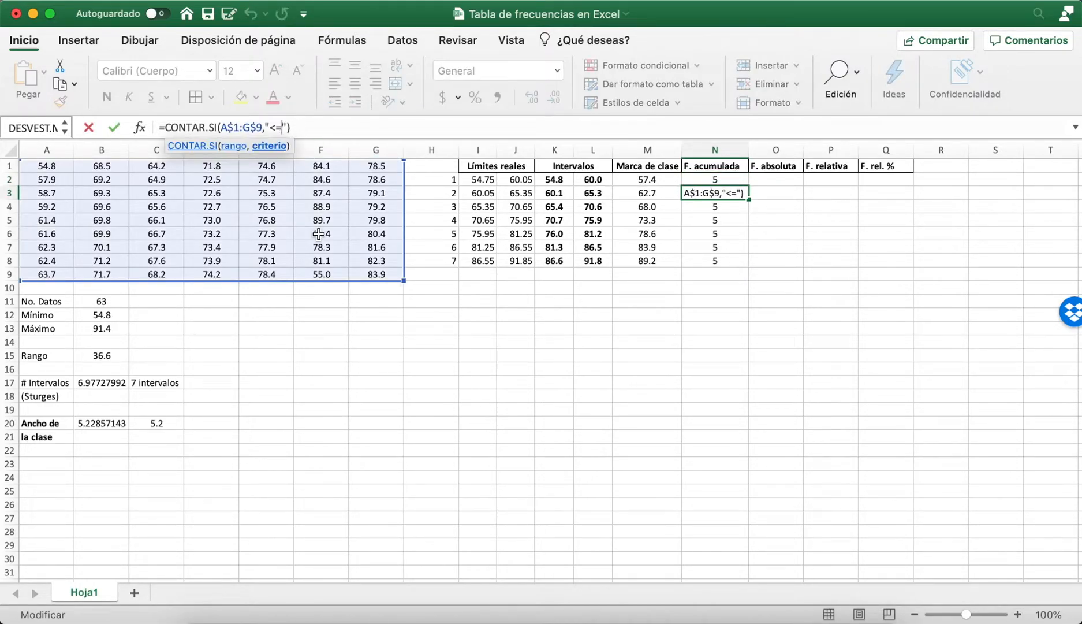
type("65.3")
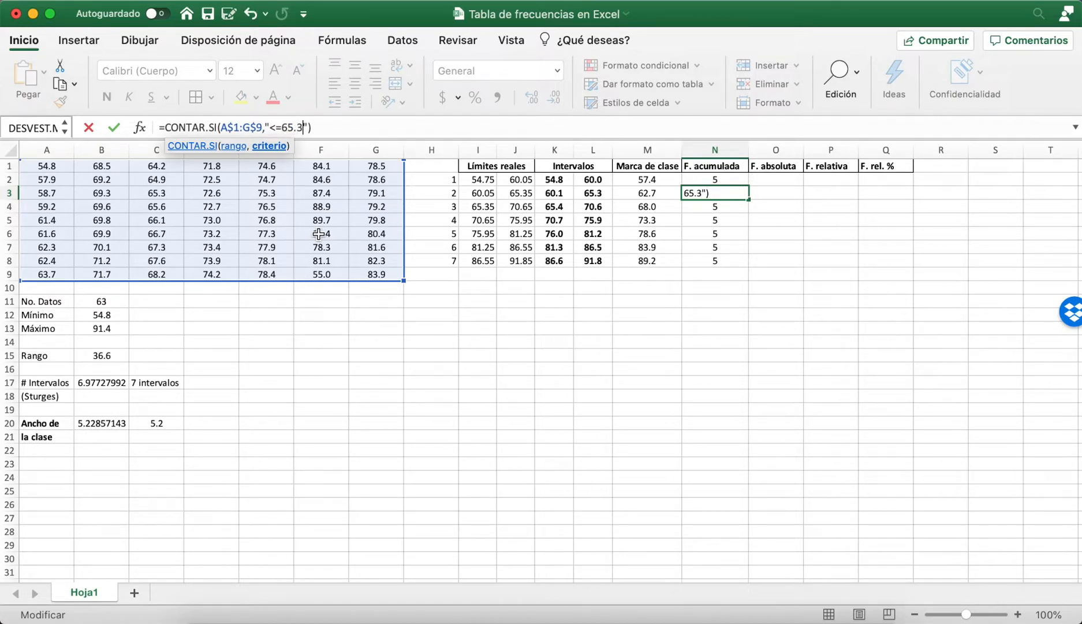
key("Return")
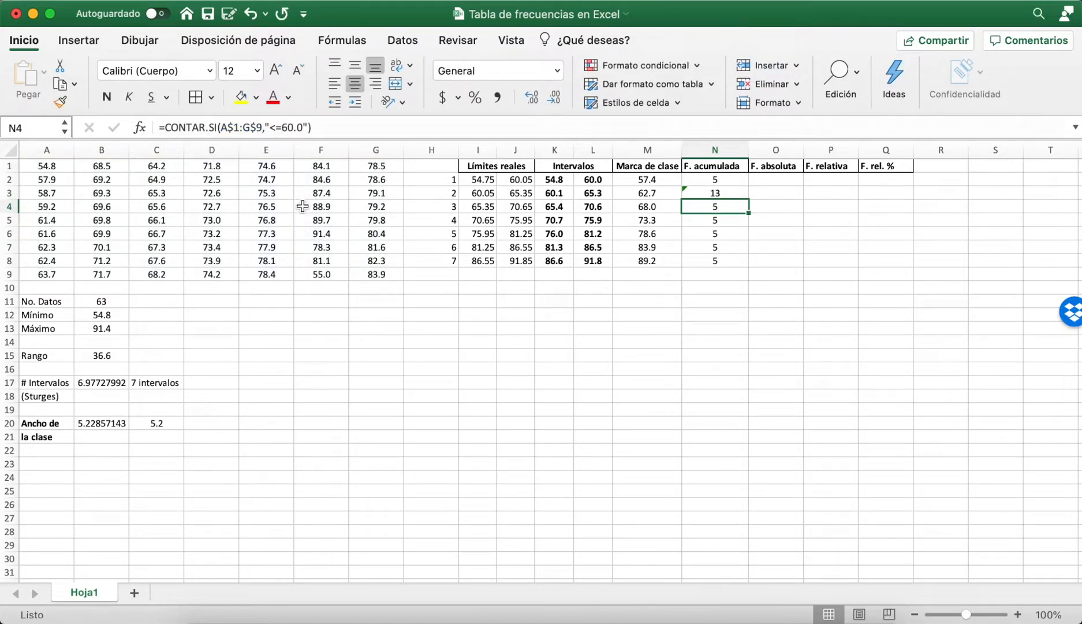
Step: Change the criterion of the cumulative frequency formula in N4 to "<=70.6" for the third interval
left_click(305, 127)
key("BackSpace")
key("BackSpace")
key("BackSpace")
key("BackSpace")
type("70.0")
key("Return")
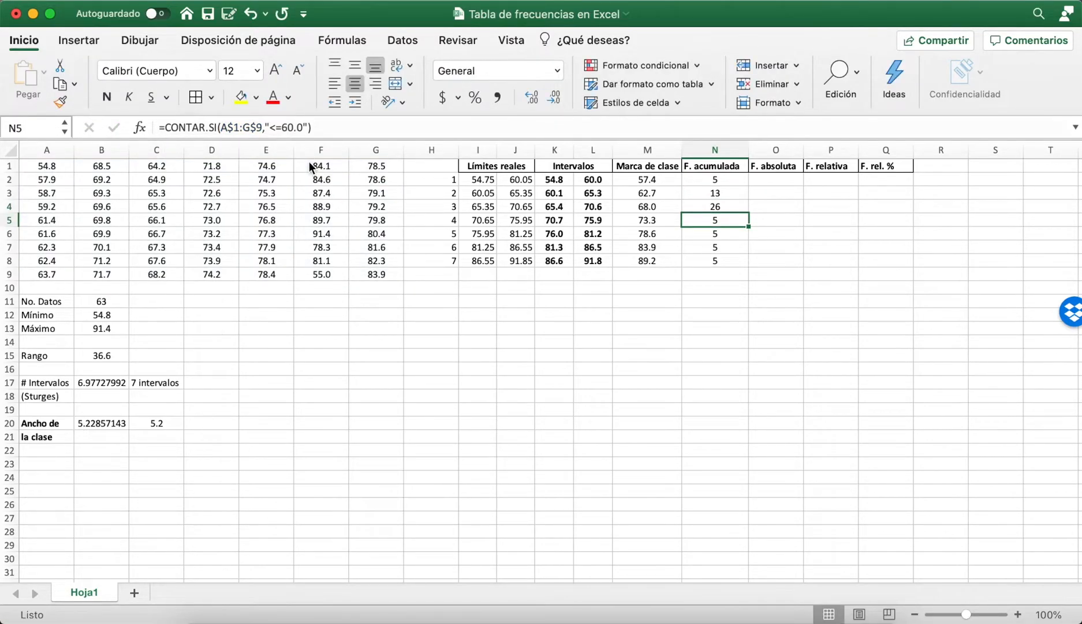
Step: Change the criterion of the cumulative frequency formula in N5 to "<=75.9" for the fourth interval
left_click(296, 127)
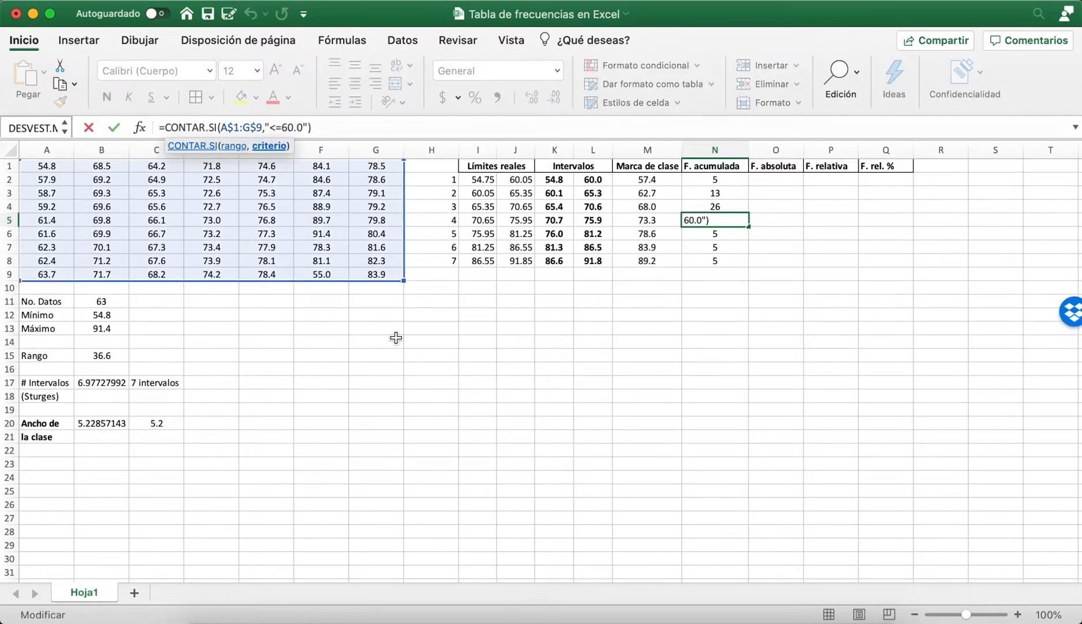
key("BackSpace")
key("BackSpace")
key("BackSpace")
type("75.9")
key("Return")
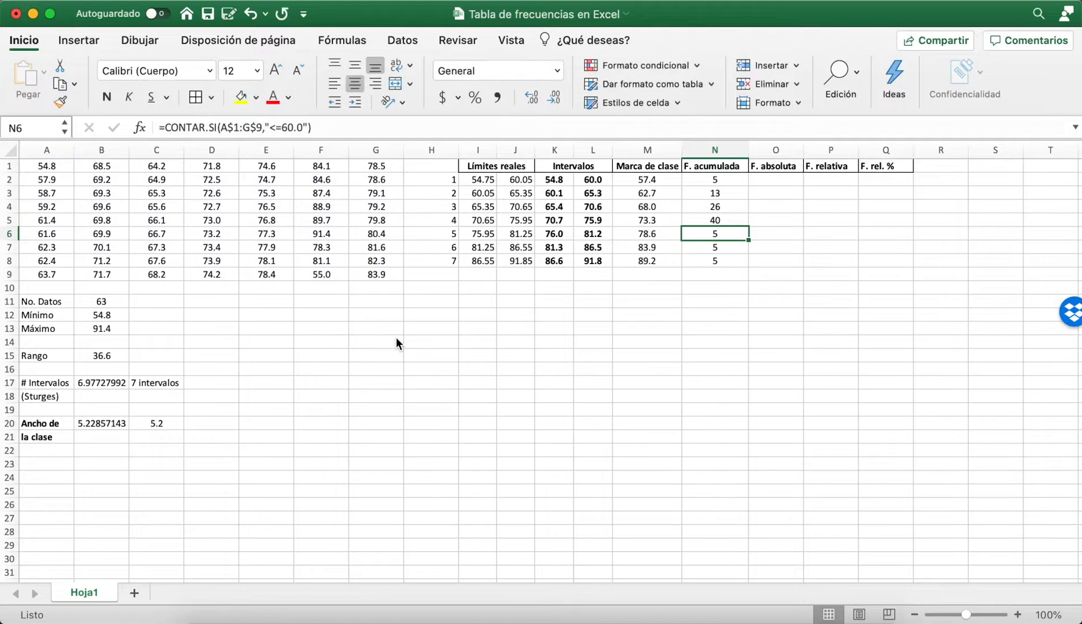
Step: Change the criterion of the cumulative frequency formula in N6 to "<=81.2" for the fifth interval
left_click(297, 127)
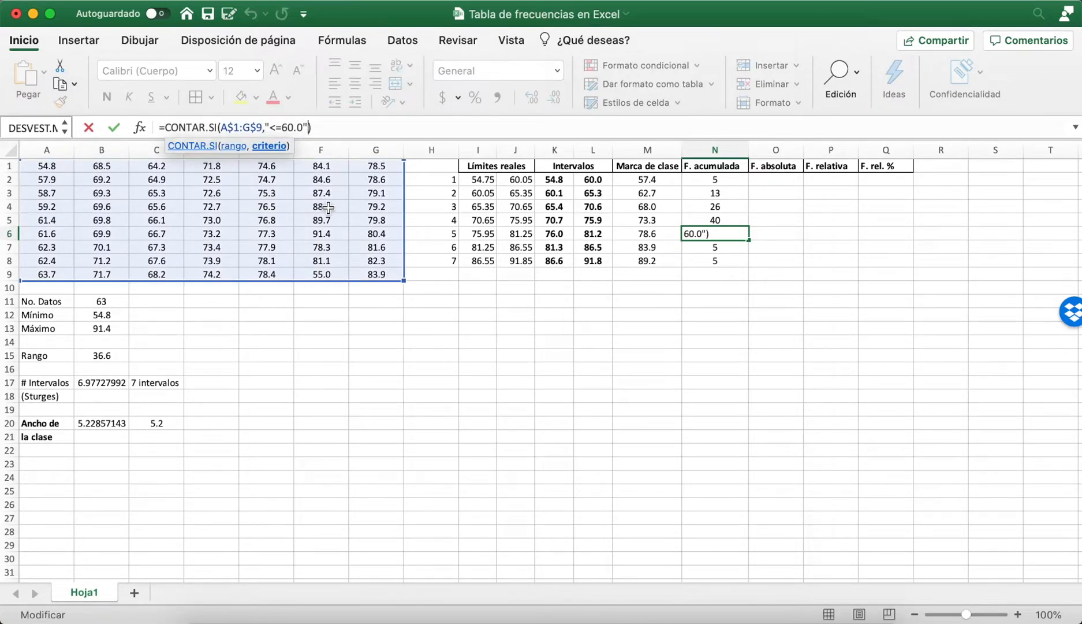
key("BackSpace")
key("BackSpace")
key("BackSpace")
key("BackSpace")
type("81.2")
key("Return")
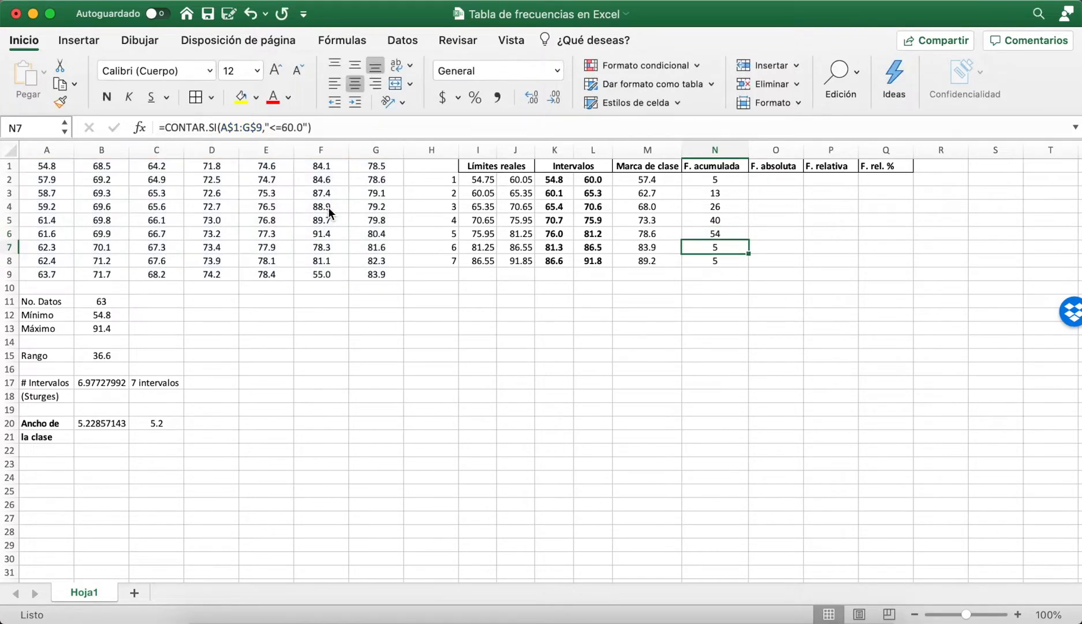
Step: Change the criterion of the cumulative frequency formula in N7 to "<=86.5" for the sixth interval
left_click(296, 127)
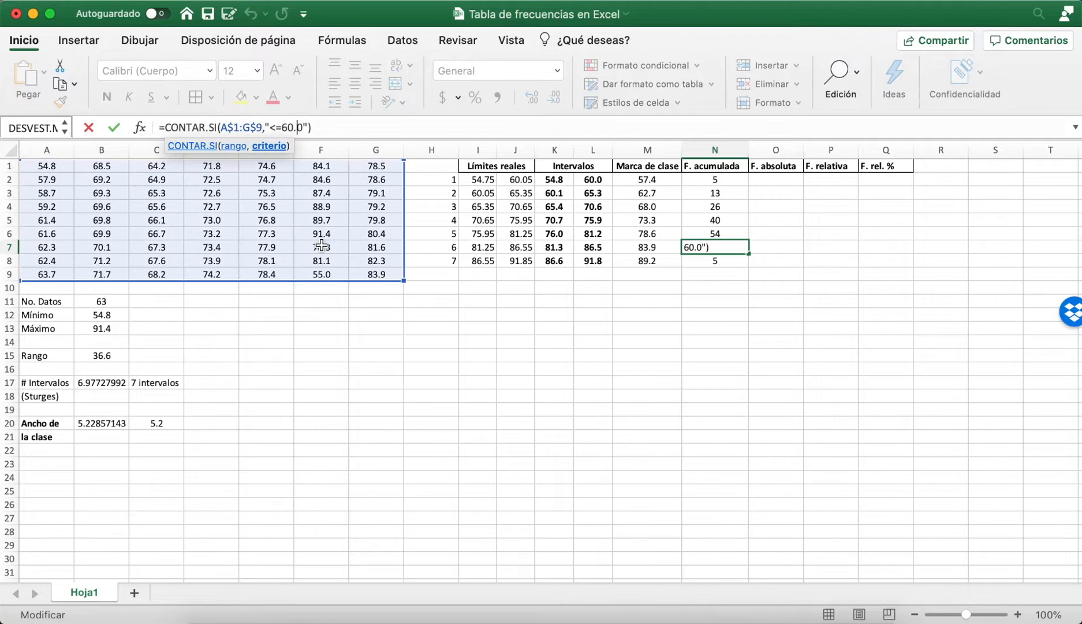
key("BackSpace")
key("BackSpace")
key("BackSpace")
type("86.5")
key("Return")
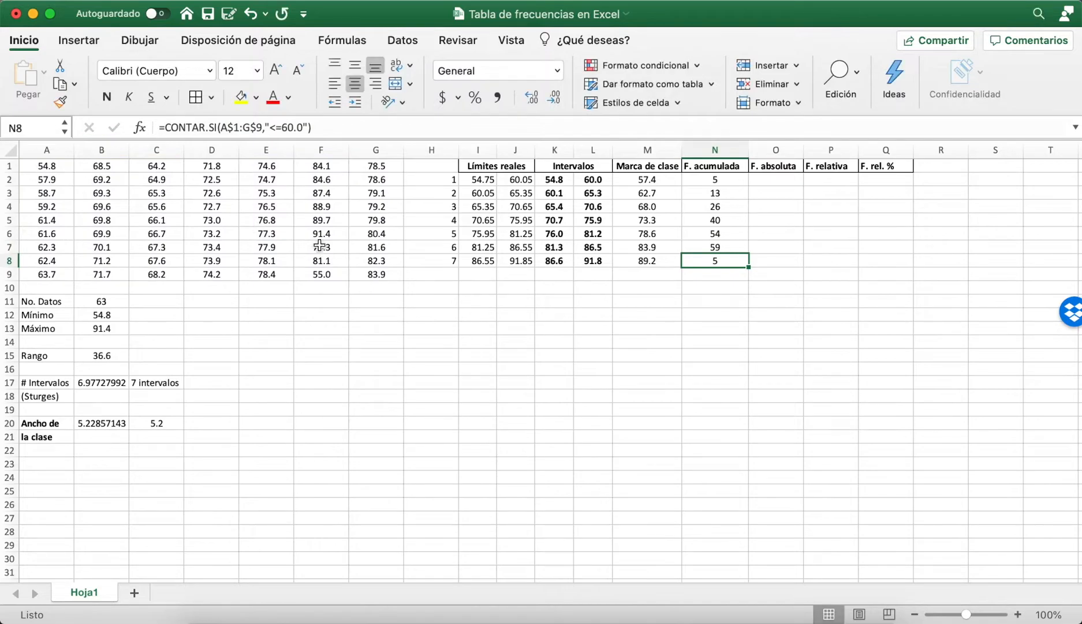
Step: Change the criterion of the formula in N8 to "<=91.8" for the seventh interval and make that cell bold
left_click(303, 127)
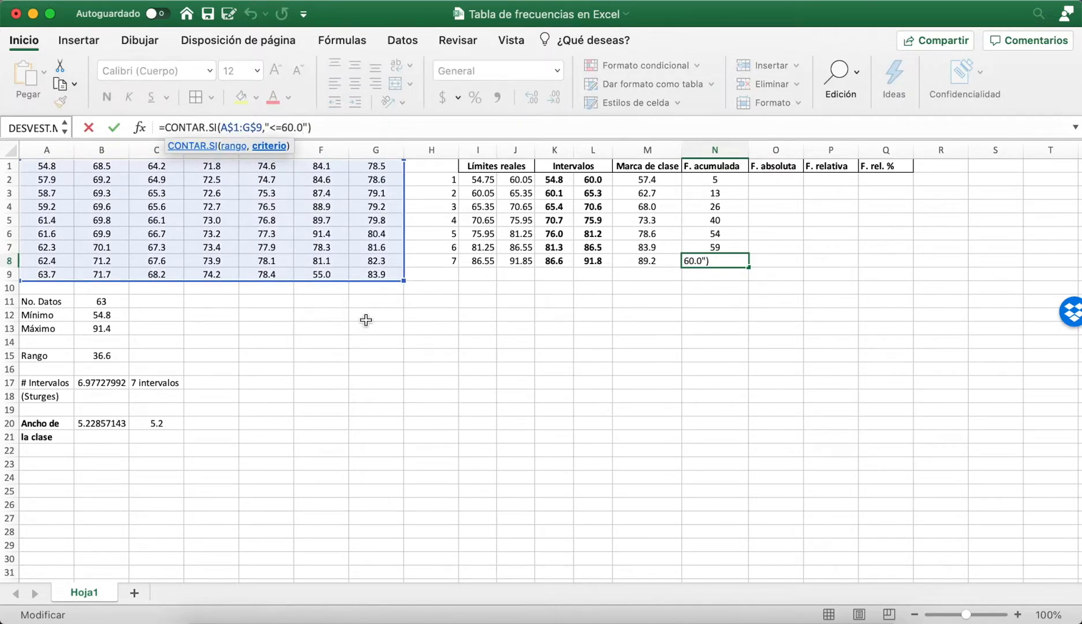
key("BackSpace")
key("BackSpace")
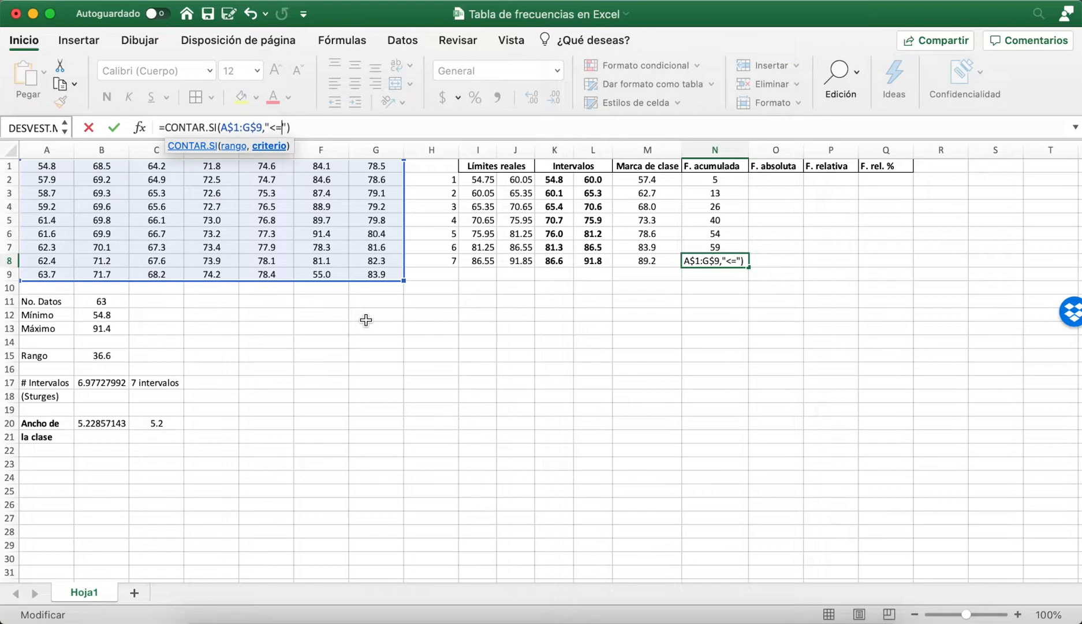
type("91.8")
key("Return")
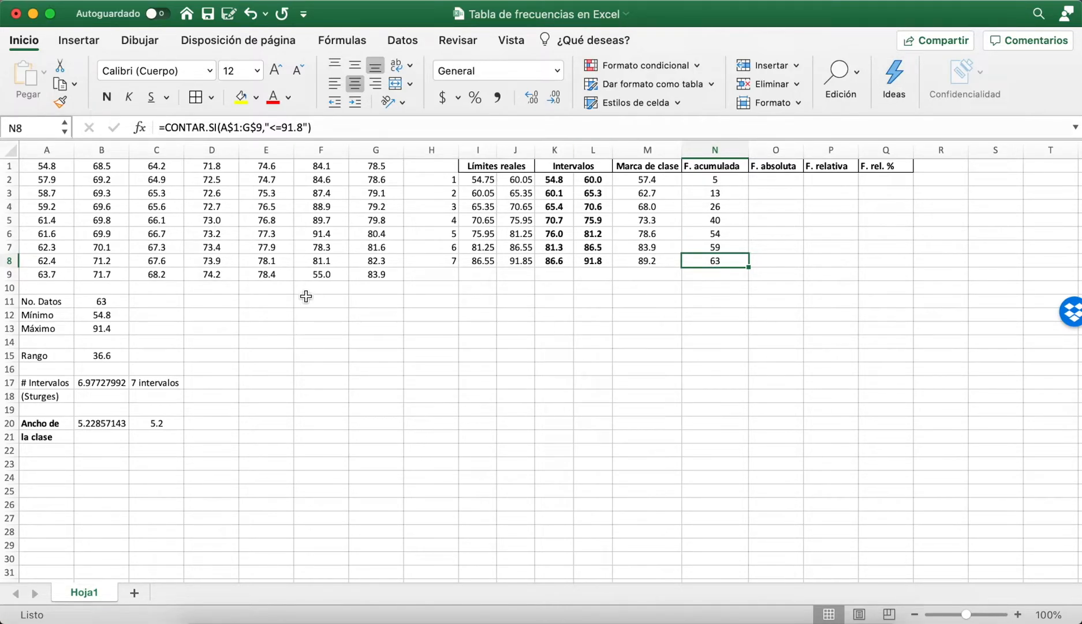
left_click(722, 289)
left_click(726, 263)
key("super+b")
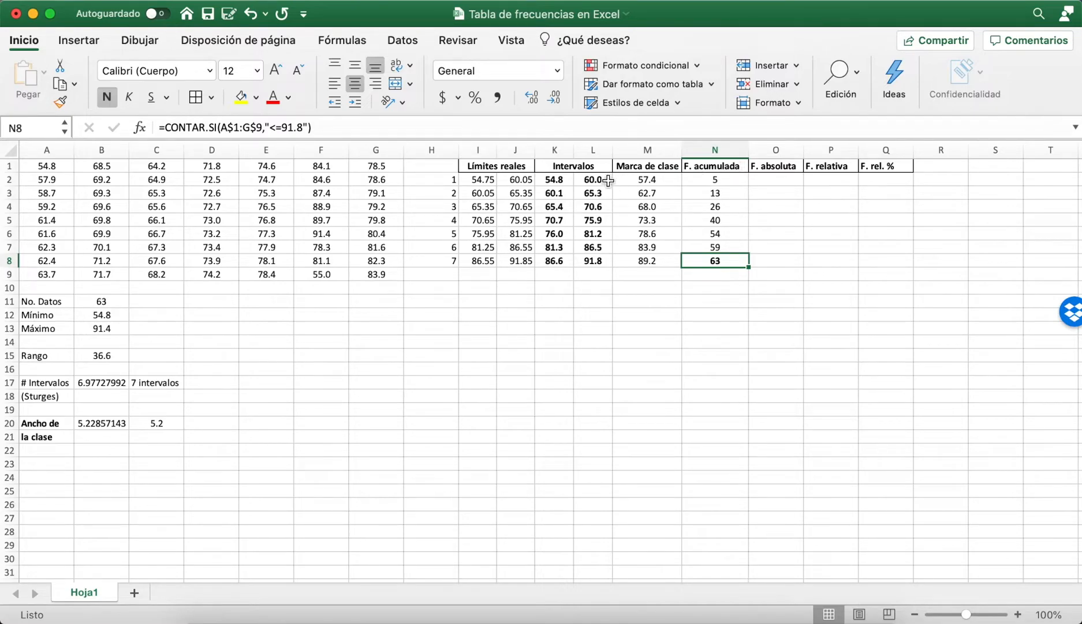
Step: Compare the interval limits in columns K and L with the cumulative frequencies in N2 through N8
left_click(699, 180)
left_click(588, 195)
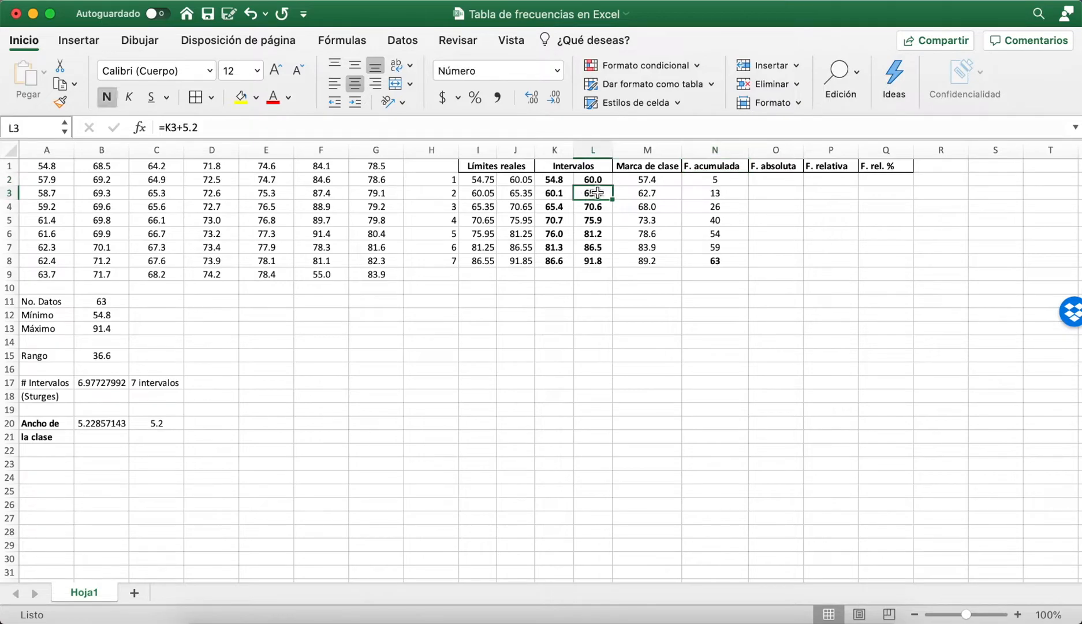
left_click(737, 194)
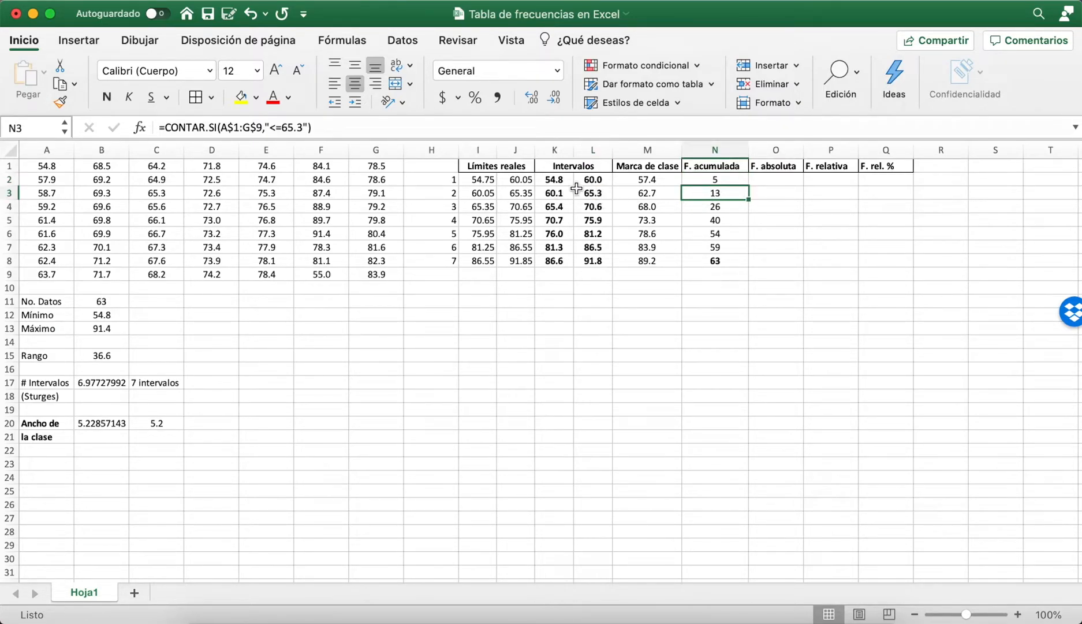
left_click(725, 180)
left_click(578, 181)
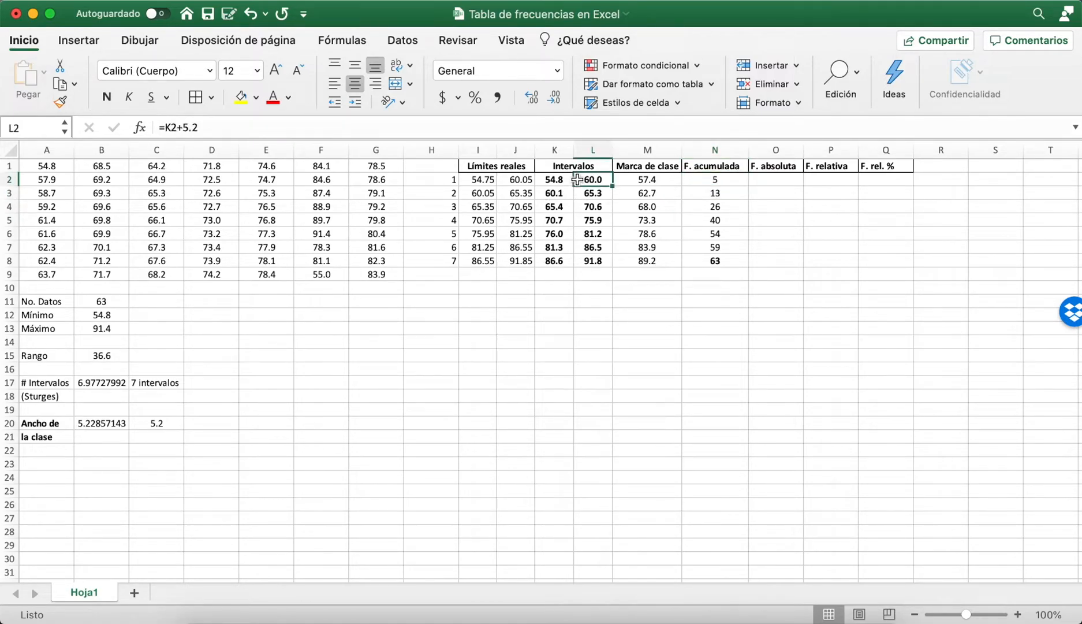
left_click(562, 192)
left_click(585, 193)
left_click(561, 193)
left_click(594, 192)
left_click(736, 192)
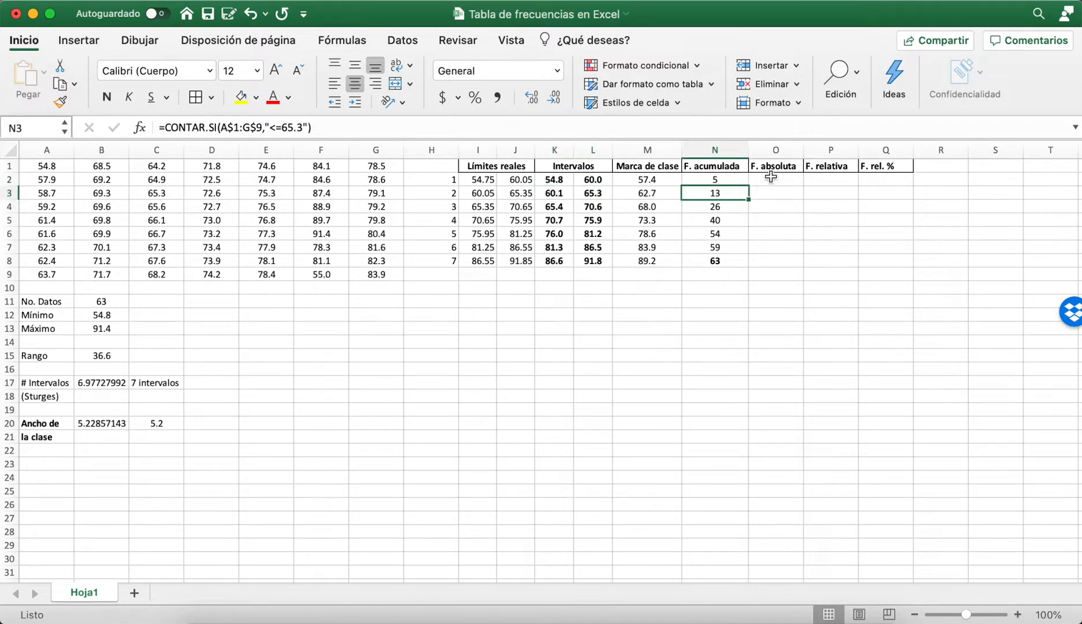
key("Down")
key("Down")
key("Down")
key("Down")
key("Down")
key("Down")
key("Up")
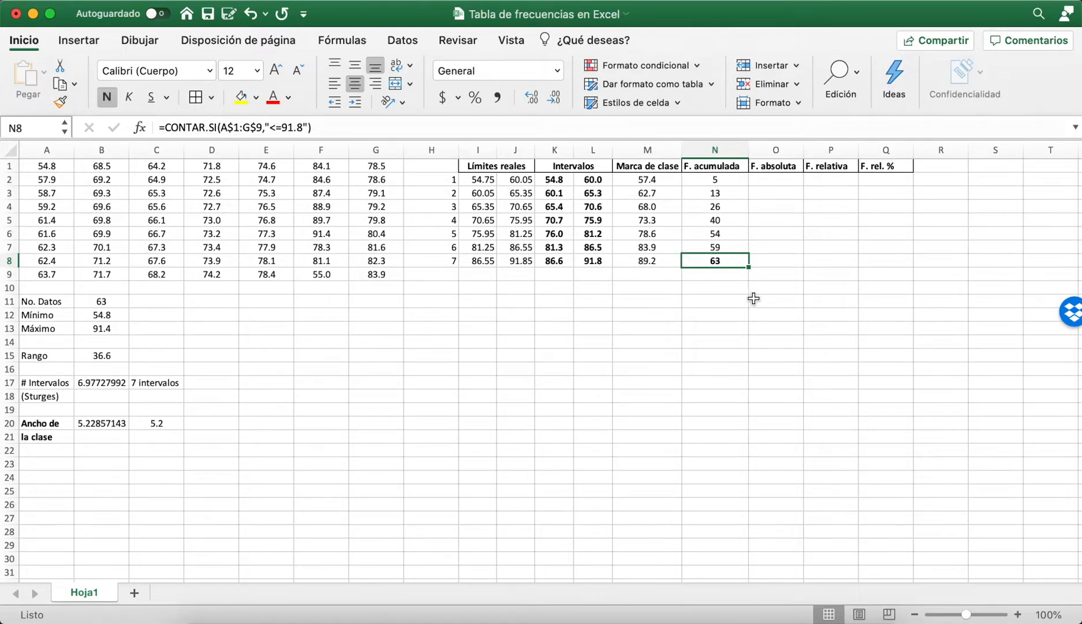
left_click(764, 261)
Step: Enter =N2 in O2 as the first interval's absolute frequency and center the cell
left_click(773, 179)
type("=")
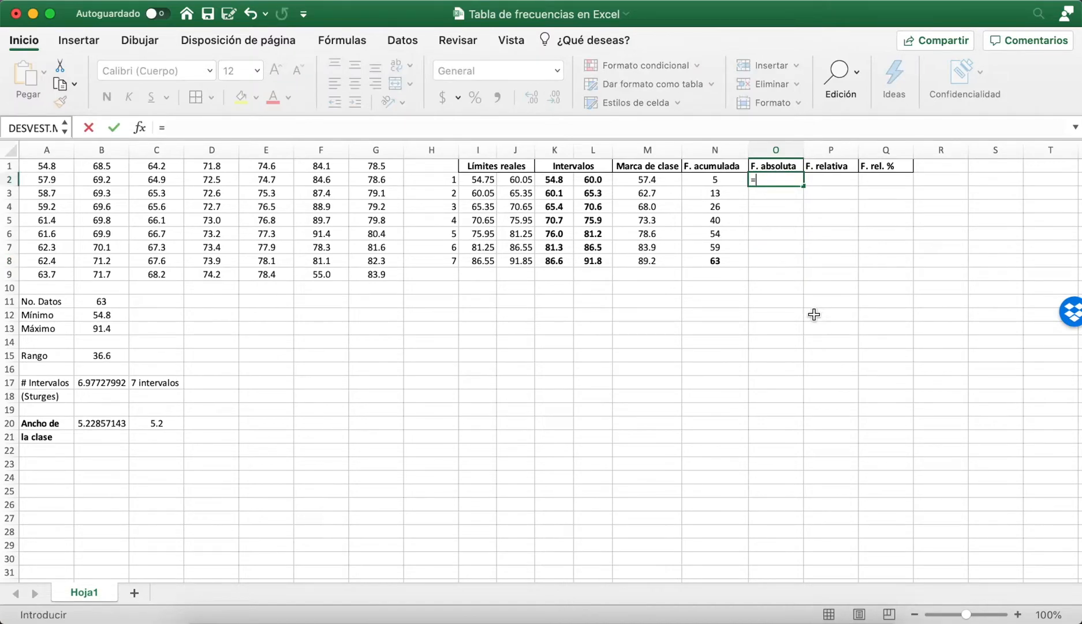
left_click(729, 182)
key("Return")
key("Up")
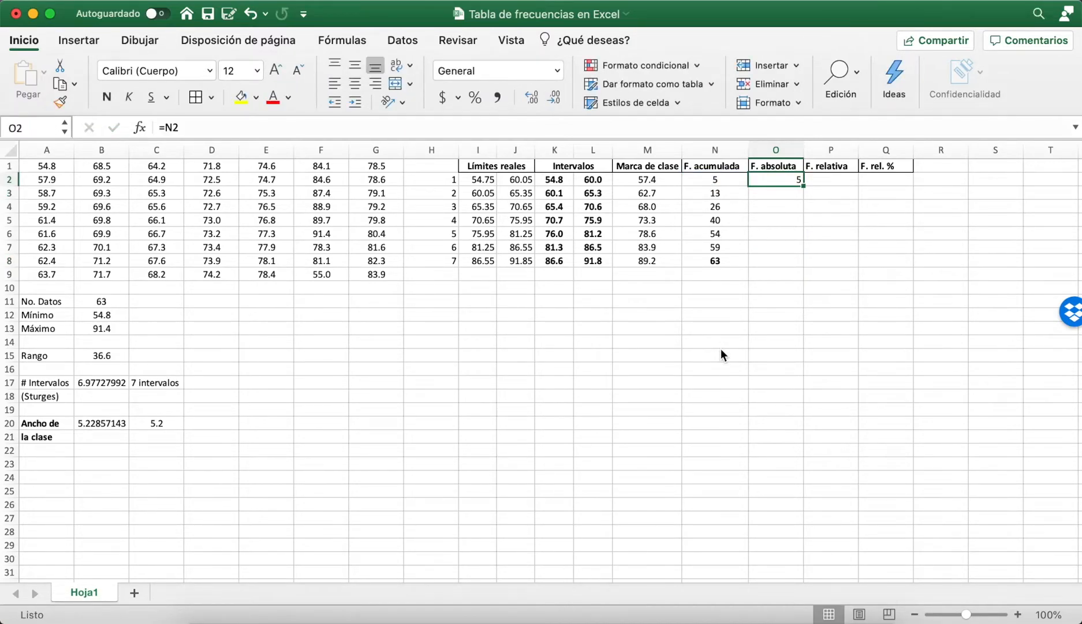
left_click(356, 82)
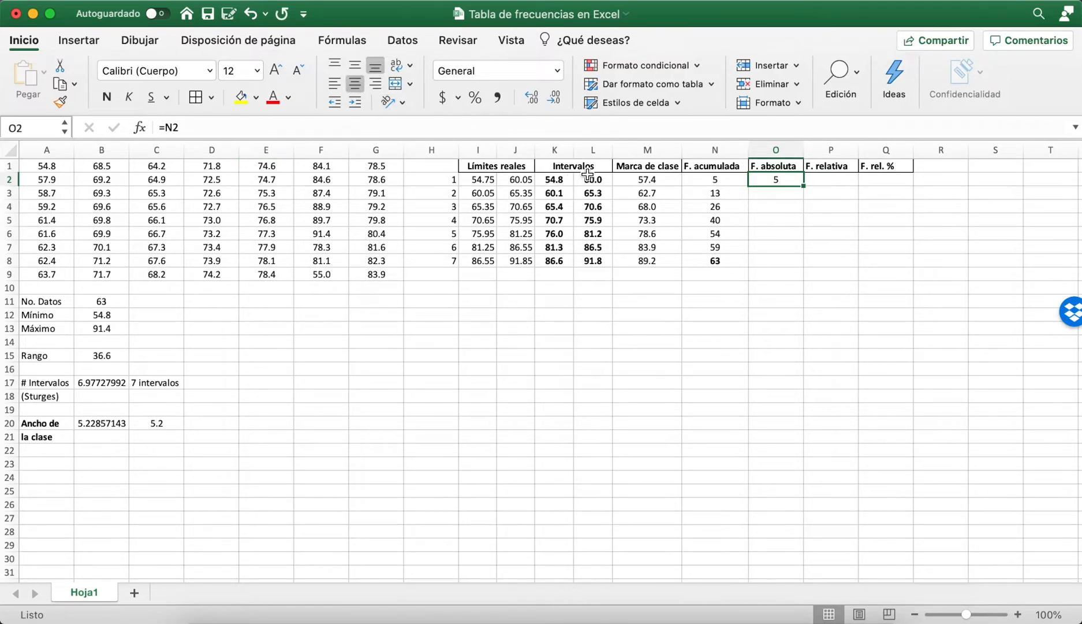
Step: Enter the absolute frequency formula =N3-N2 in O3, centered, and copy it down through O8
left_click(781, 192)
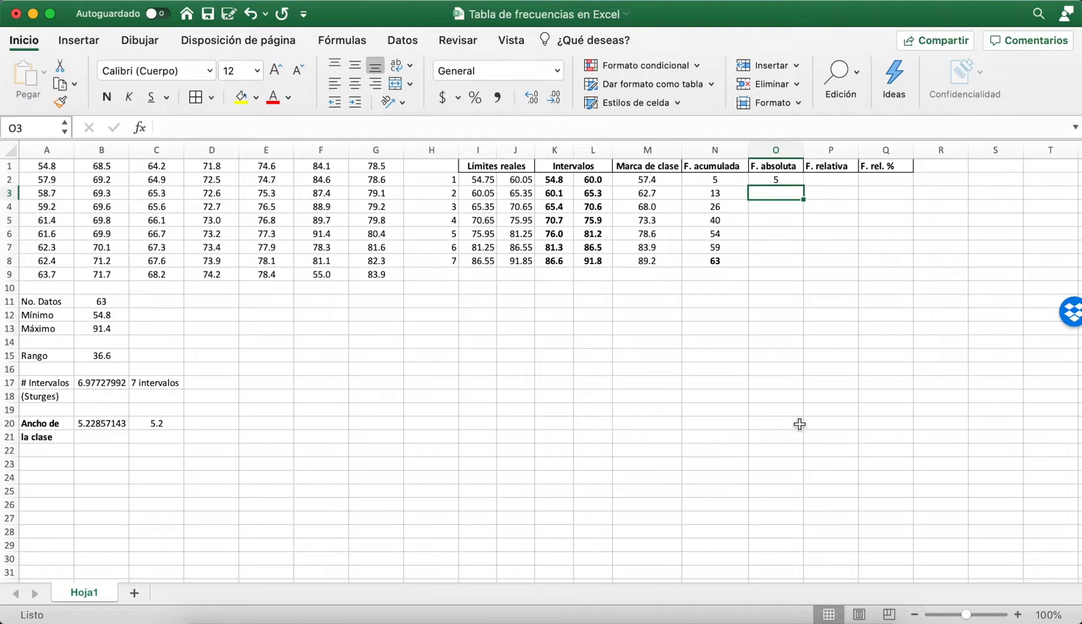
type("=")
left_click(725, 194)
type("-")
left_click(730, 179)
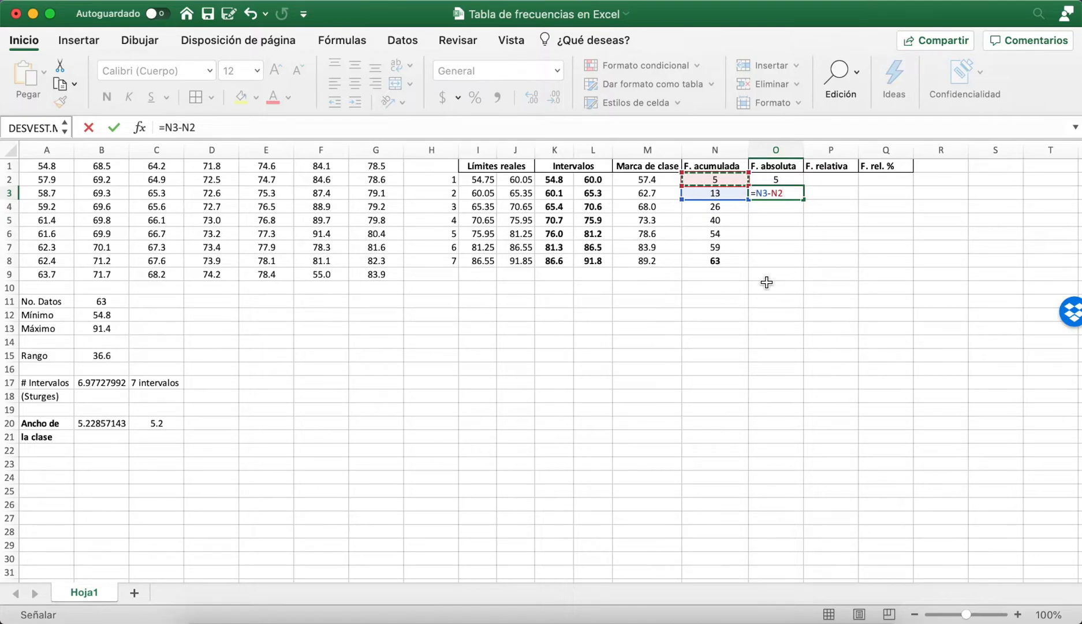
key("Return")
key("Up")
left_click(356, 85)
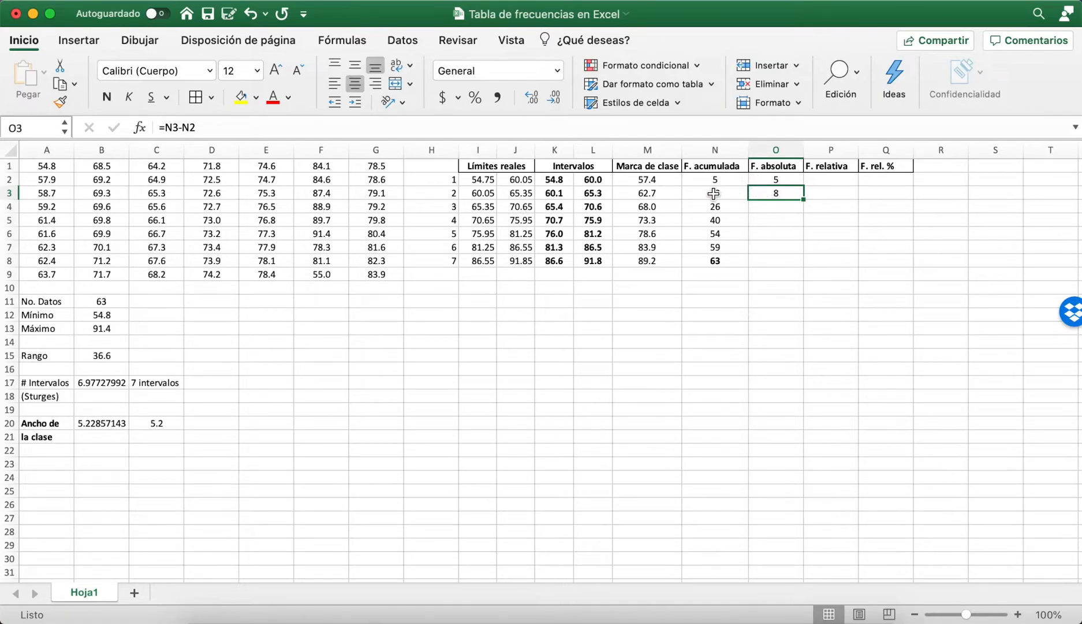
left_click_drag(804, 201, 802, 264)
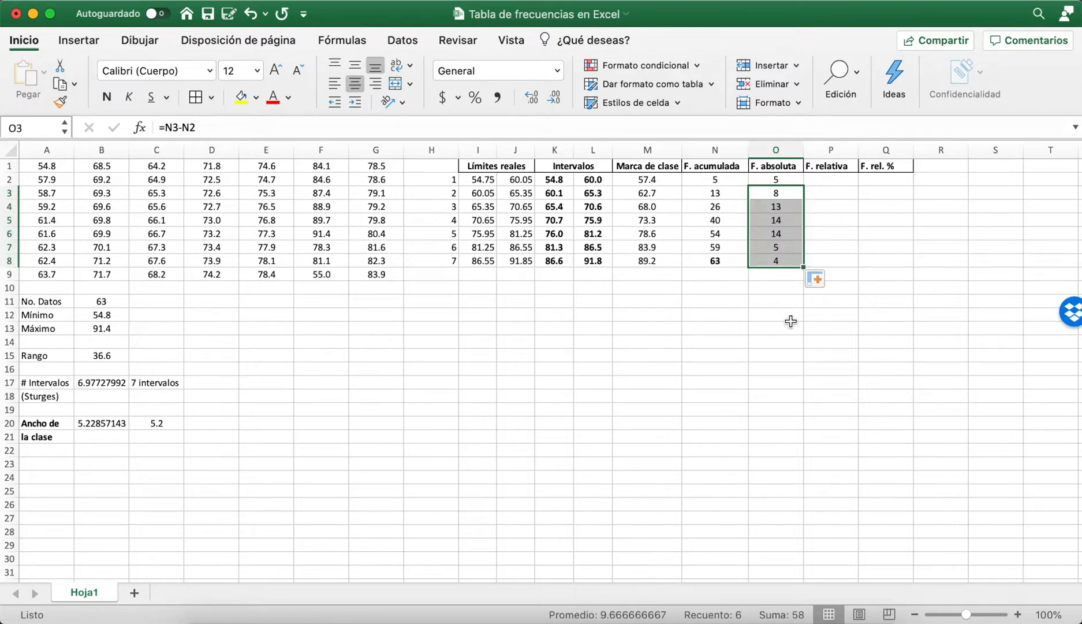
Step: Compare the absolute frequencies in column O with the cumulative frequencies in column N that their subtraction formulas use
left_click(779, 209)
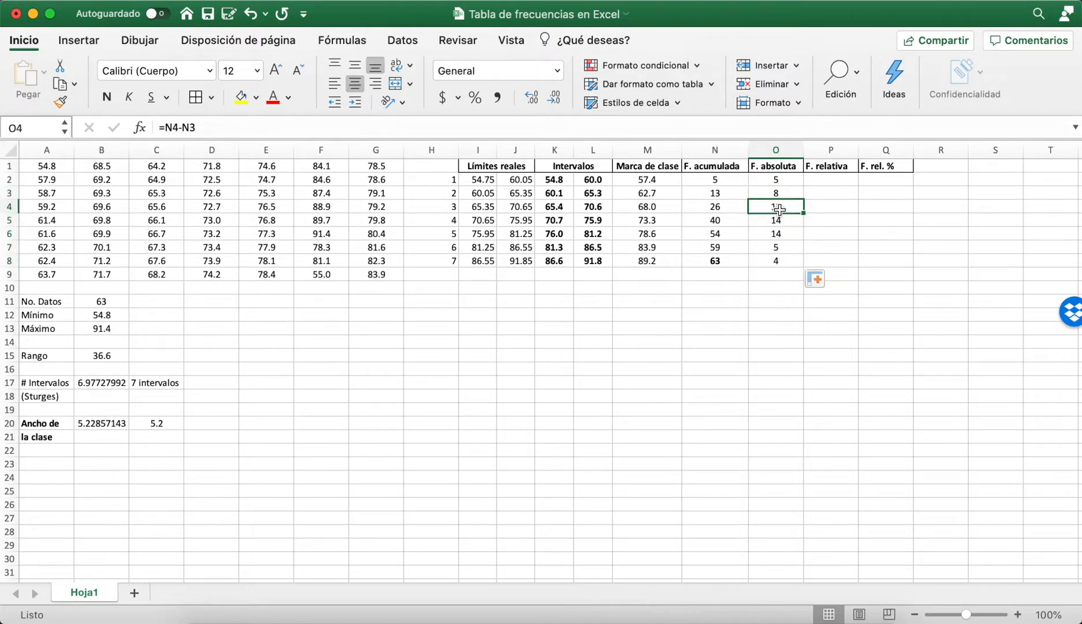
left_click(726, 210)
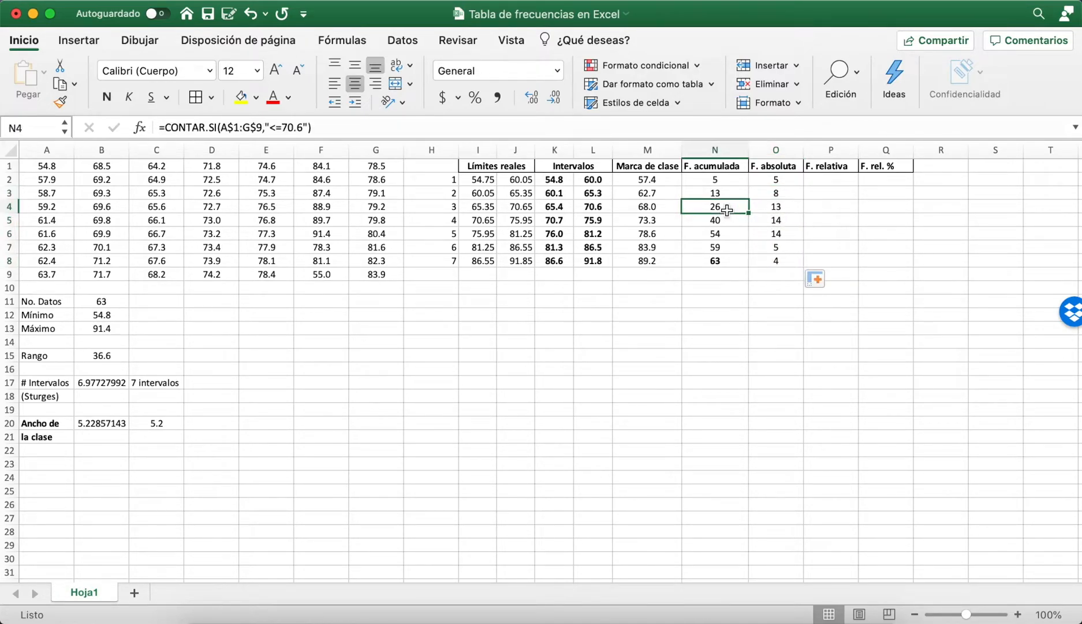
left_click(730, 193)
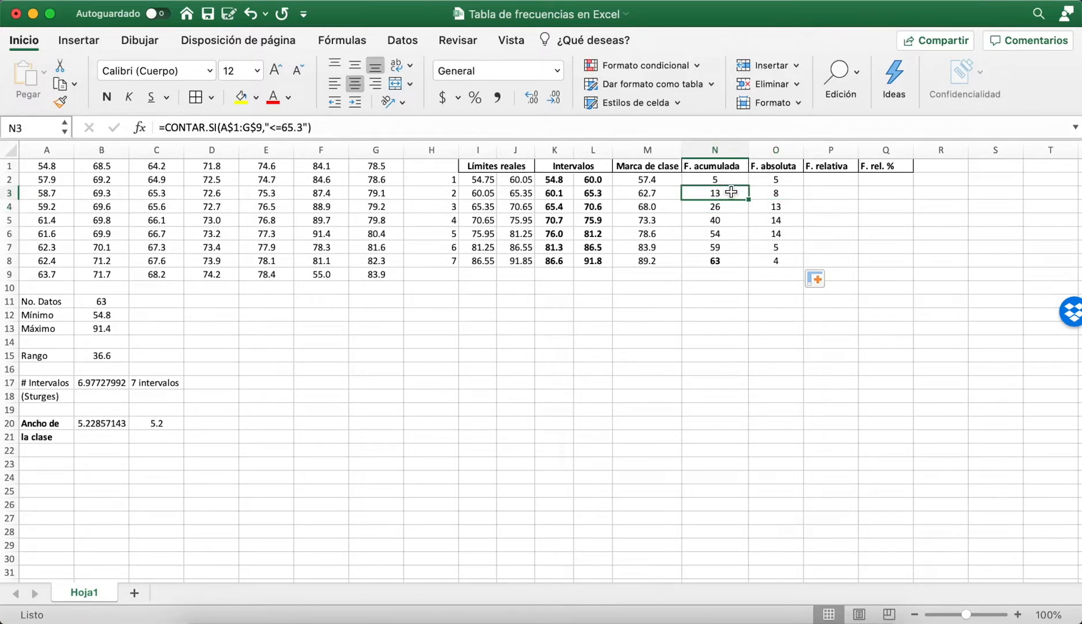
left_click(764, 205)
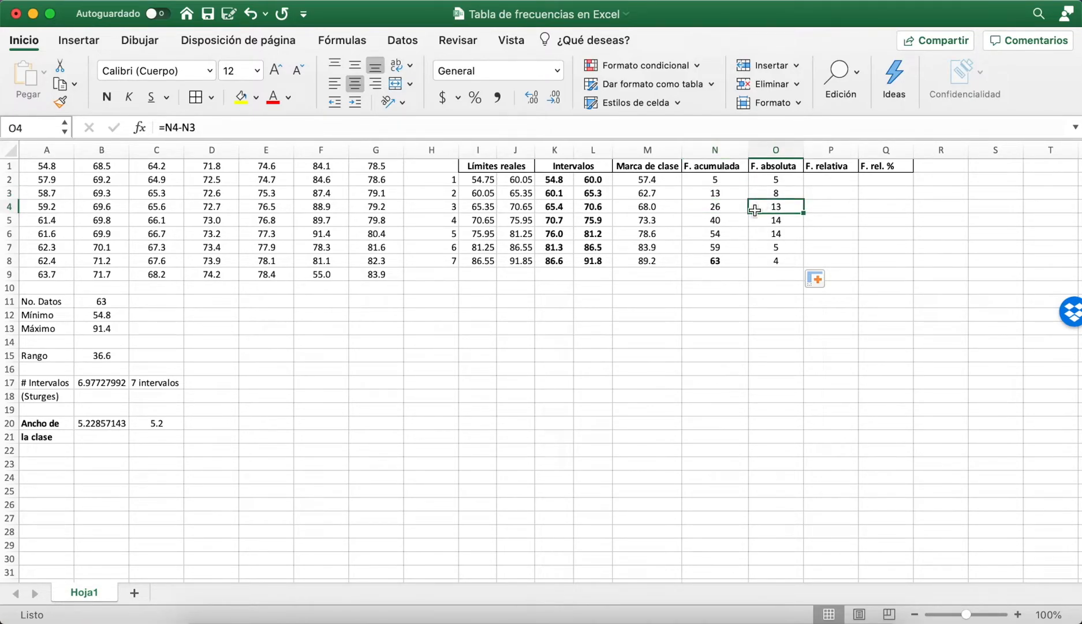
left_click(734, 222)
left_click(731, 207)
left_click(774, 209)
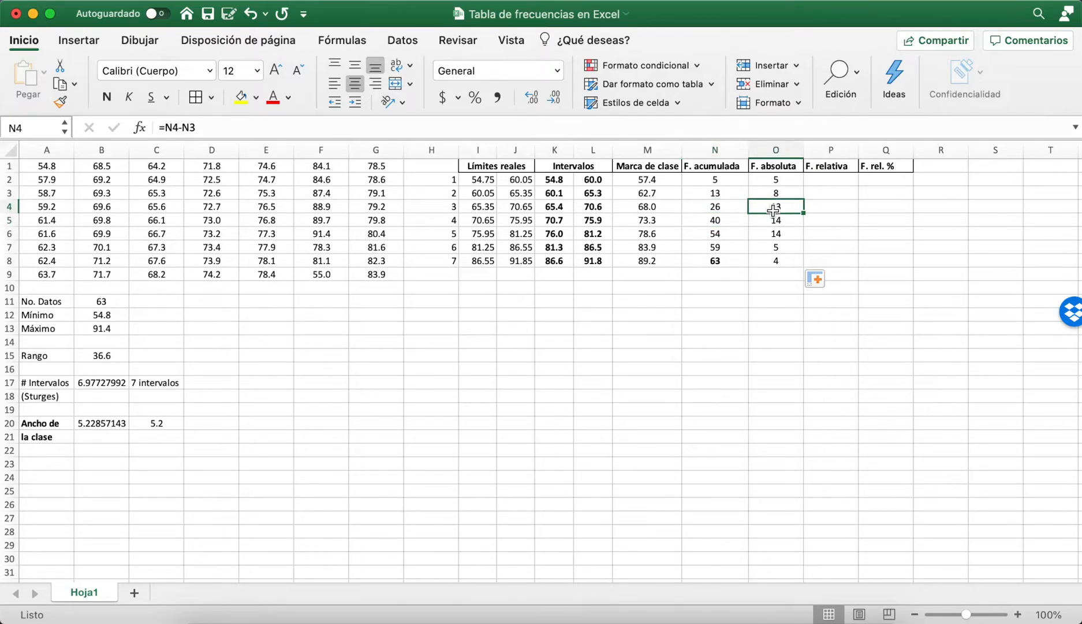
left_click(731, 222)
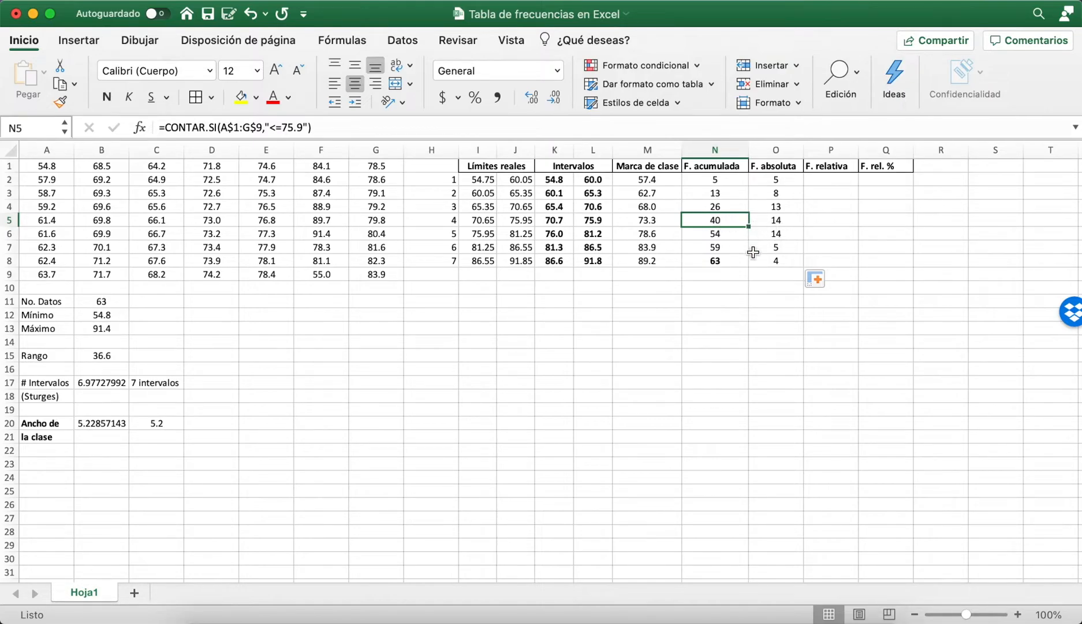
left_click(730, 206)
left_click(774, 206)
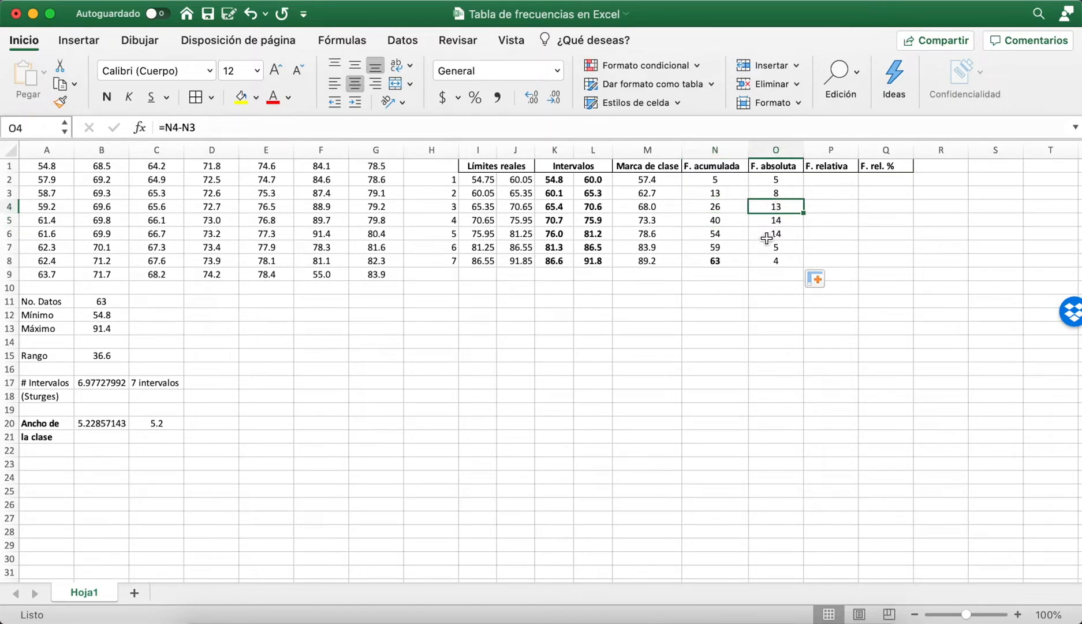
left_click(773, 222)
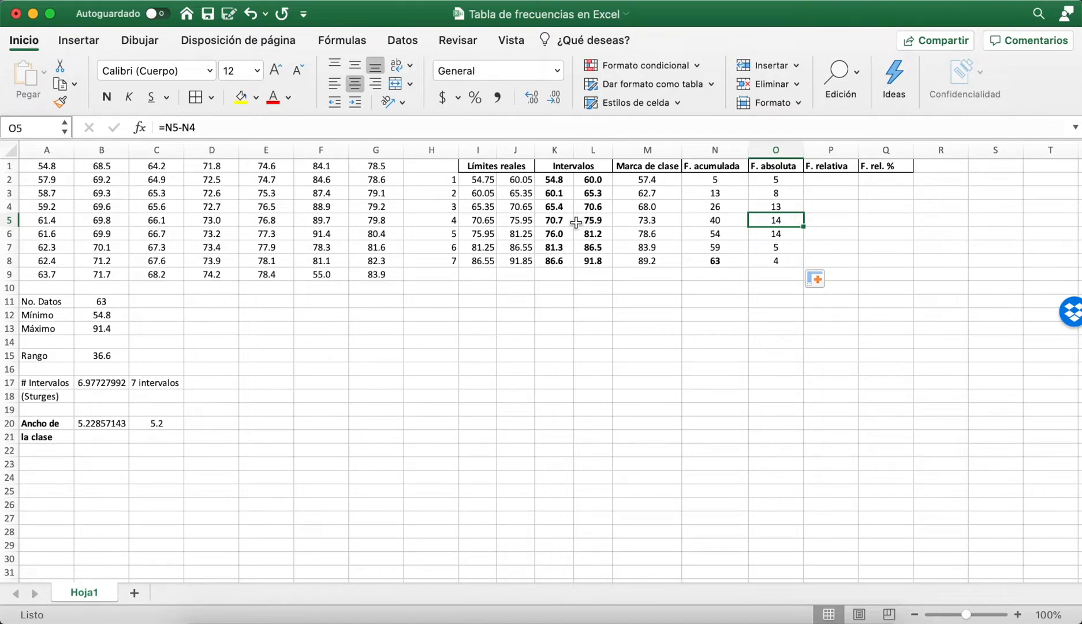
Step: Total the absolute frequencies in O10 with the formula =SUMA(O2:O8)
left_click(765, 291)
key("Left")
key("Right")
type("=suma(")
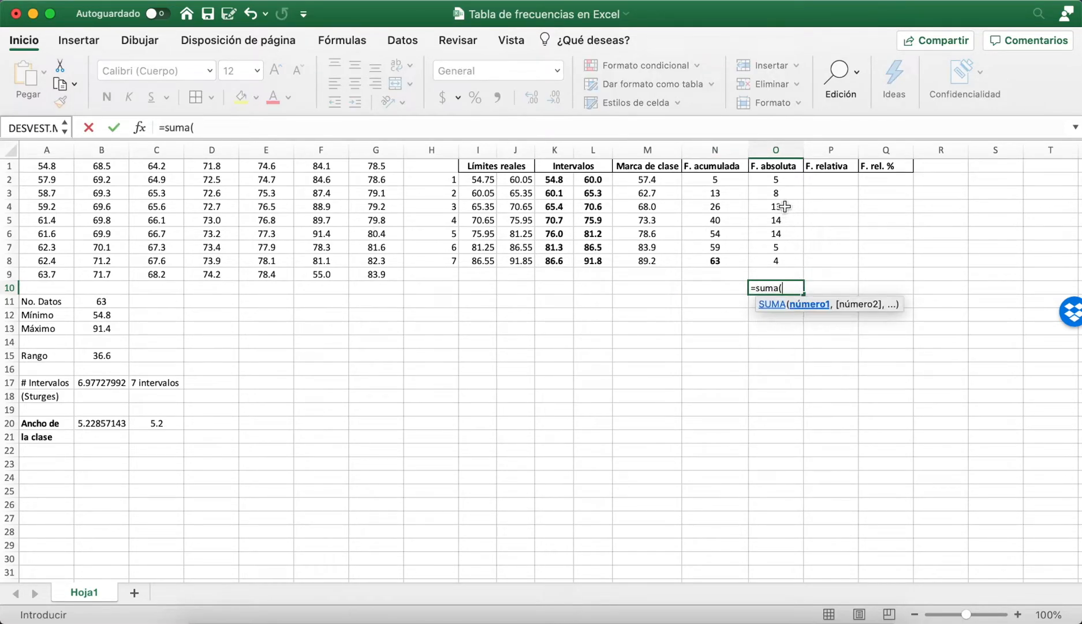
left_click_drag(785, 179, 786, 258)
key("Return")
key("Up")
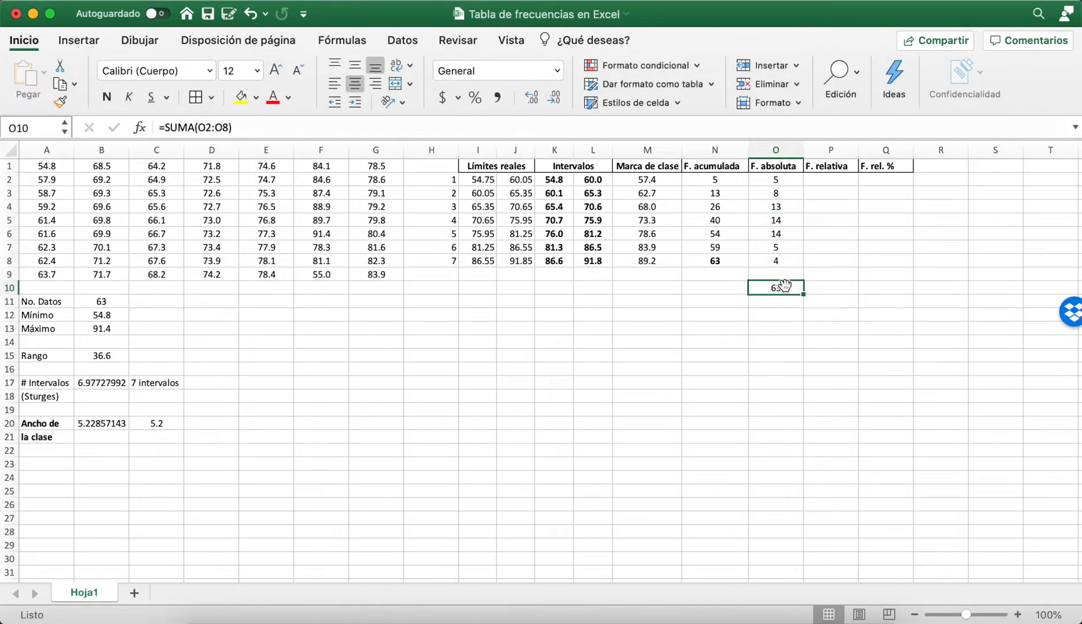
left_click(775, 179)
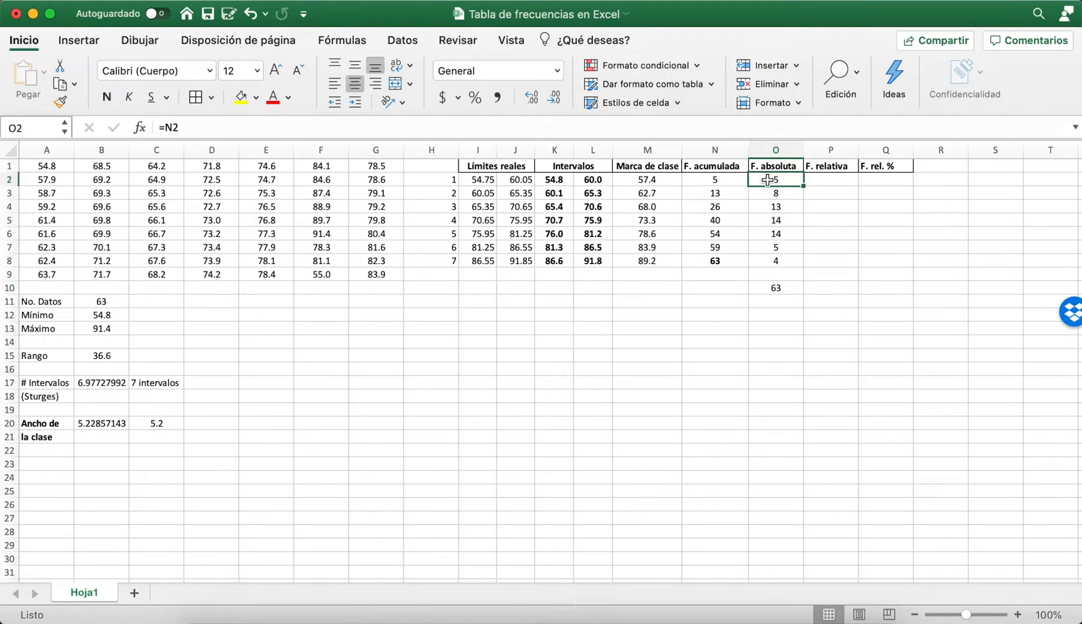
left_click(794, 194)
left_click(774, 213)
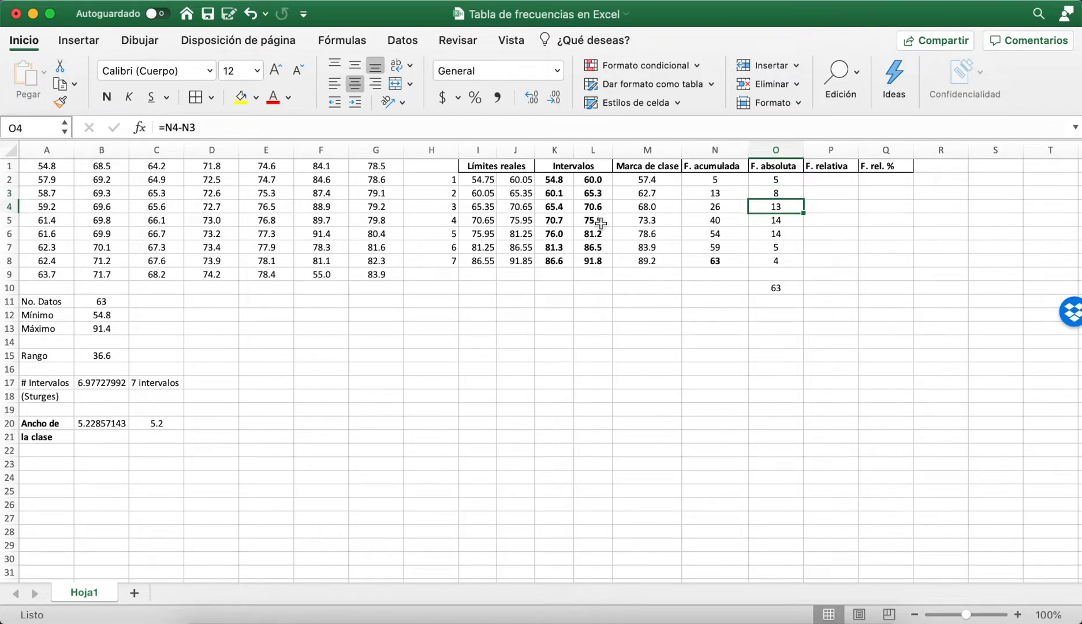
left_click(767, 287)
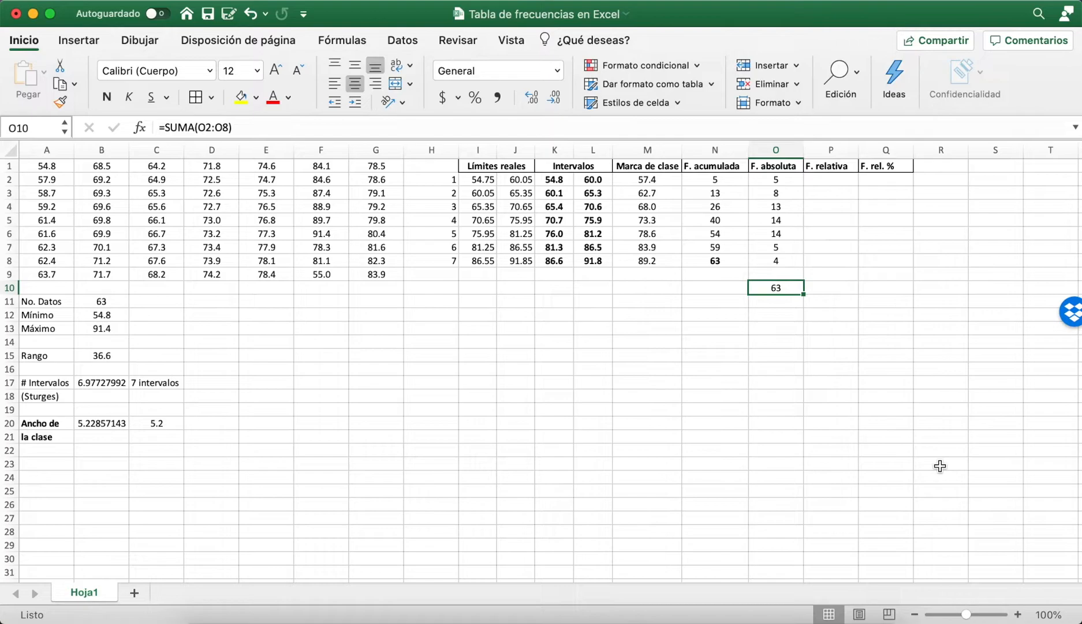
Step: Enter the relative frequency formula =O2/63 in P2 and copy it down through P8
key("Right")
key("Up")
key("Up")
key("Up")
key("Up")
key("Up")
key("Up")
key("Up")
key("Up")
type("=")
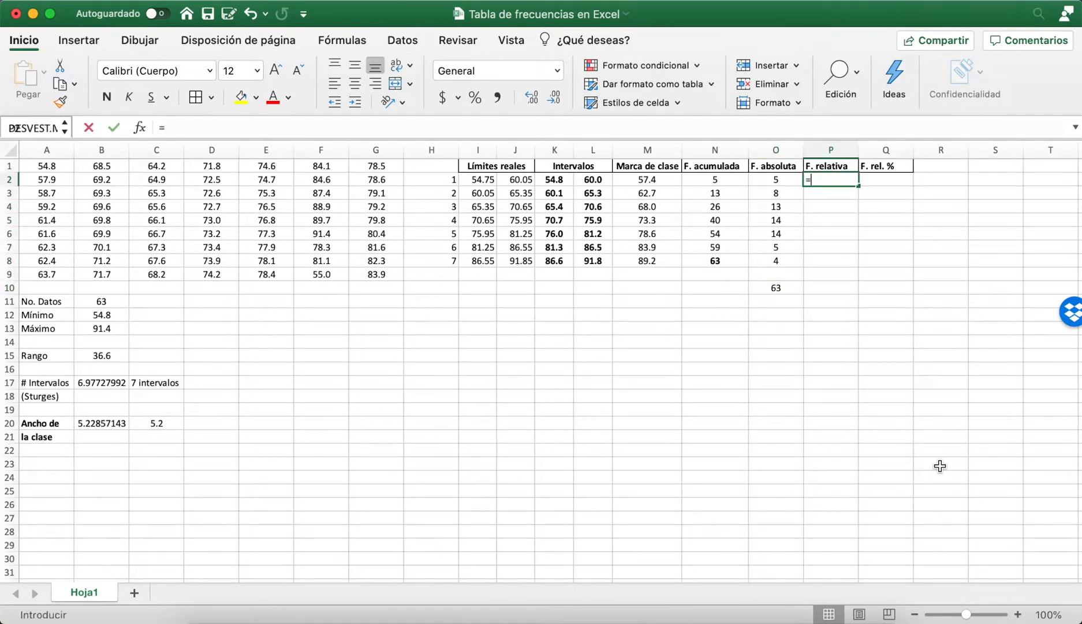
left_click(779, 182)
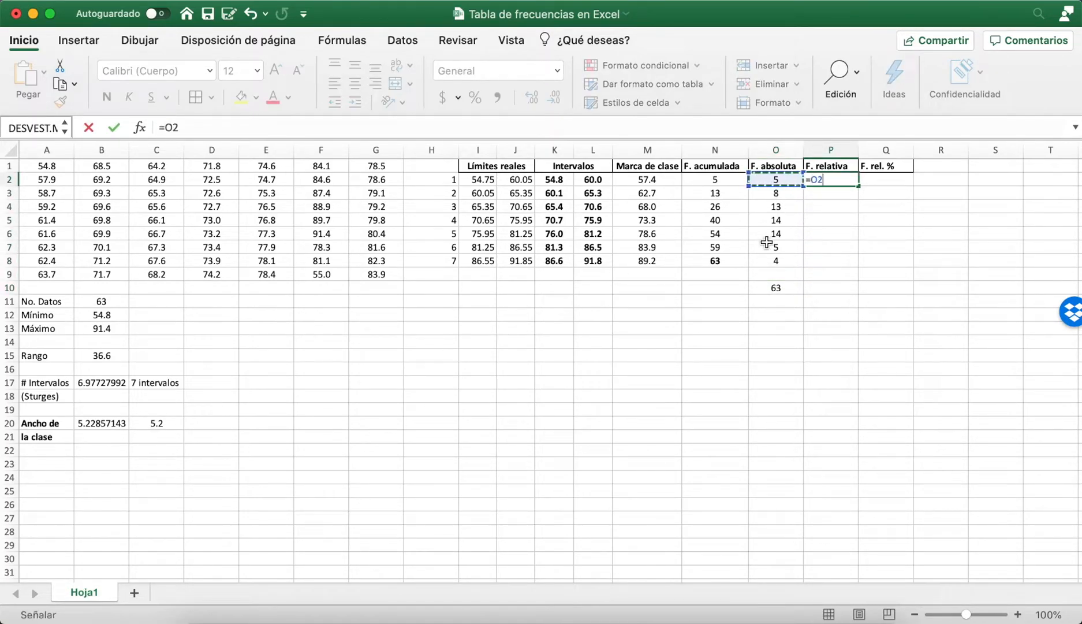
type("/63")
key("Return")
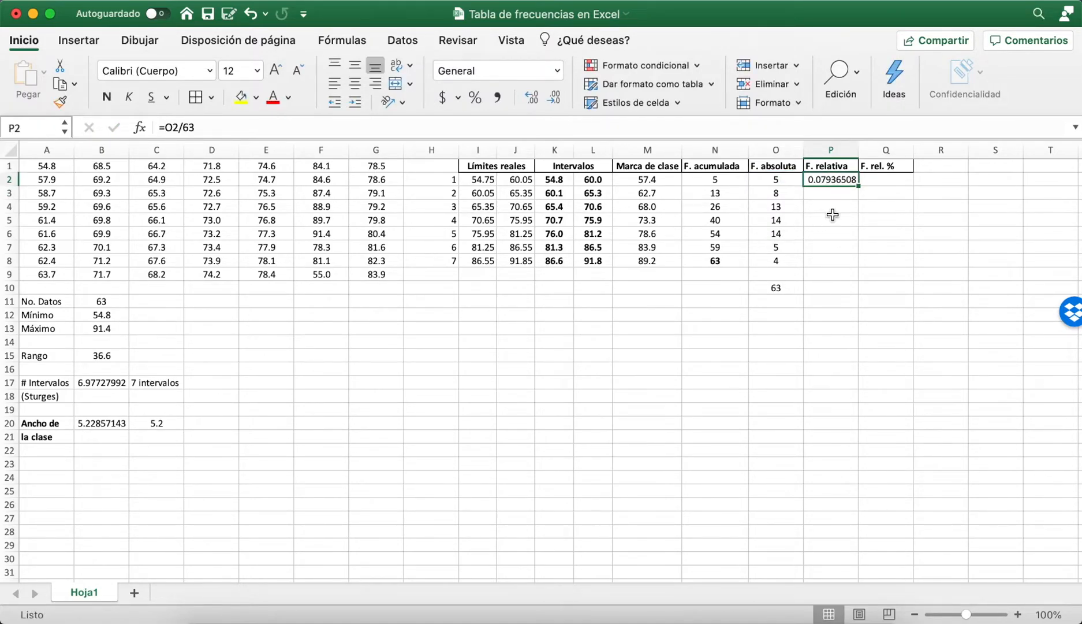
left_click_drag(860, 186, 860, 268)
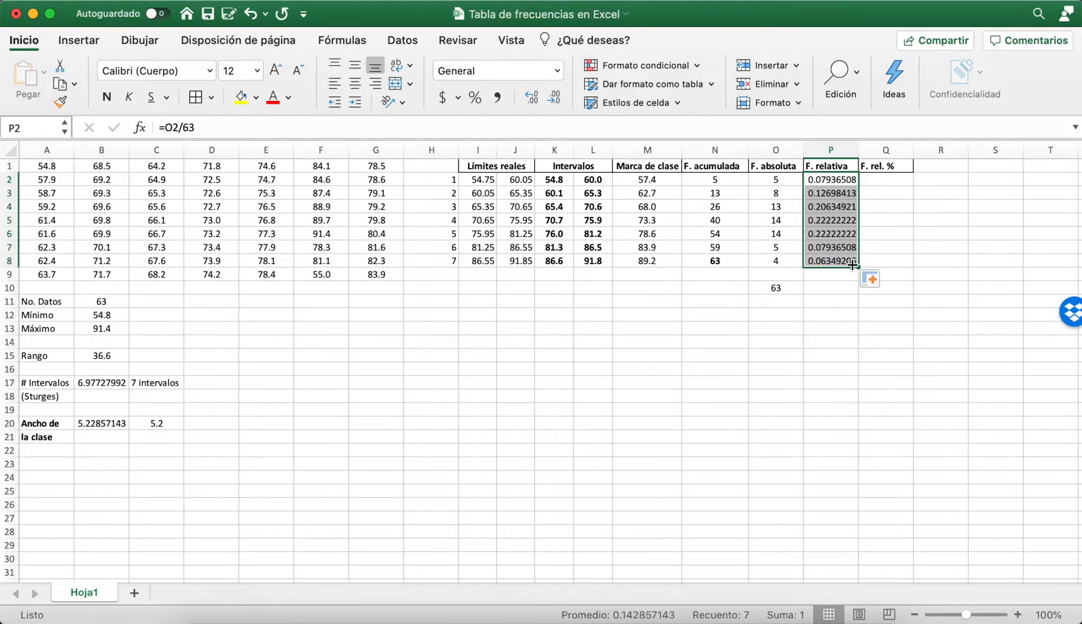
left_click(847, 379)
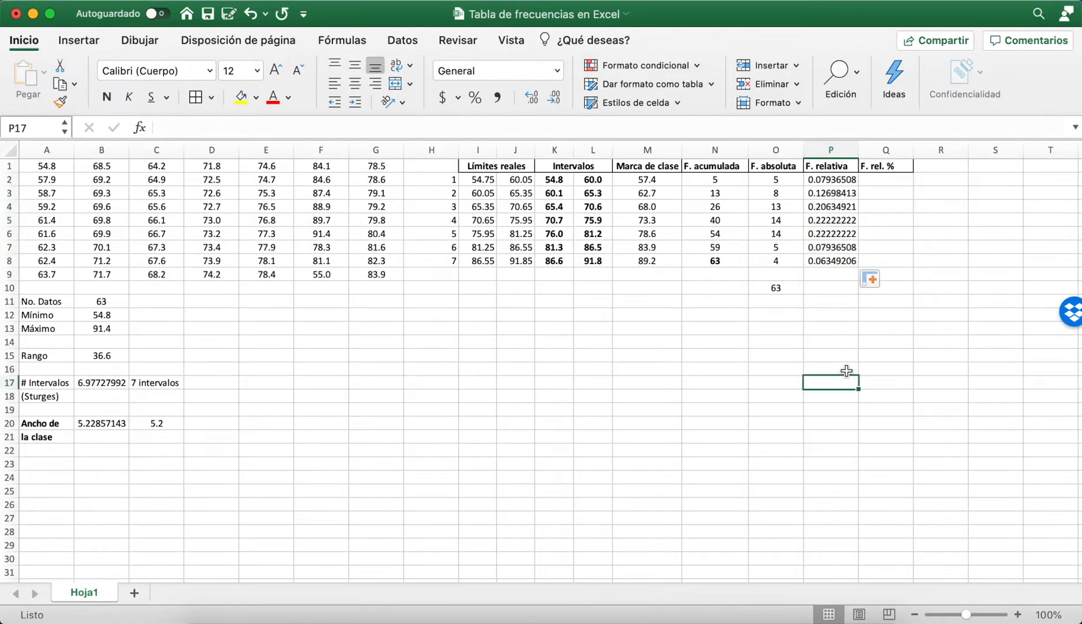
Step: Format the relative frequencies in P2:P8 as Número with 4 decimal places and center them
left_click(837, 184)
key("shift+Down")
key("shift+Down")
key("shift+Down")
key("shift+Down")
key("shift+Down")
key("shift+Down")
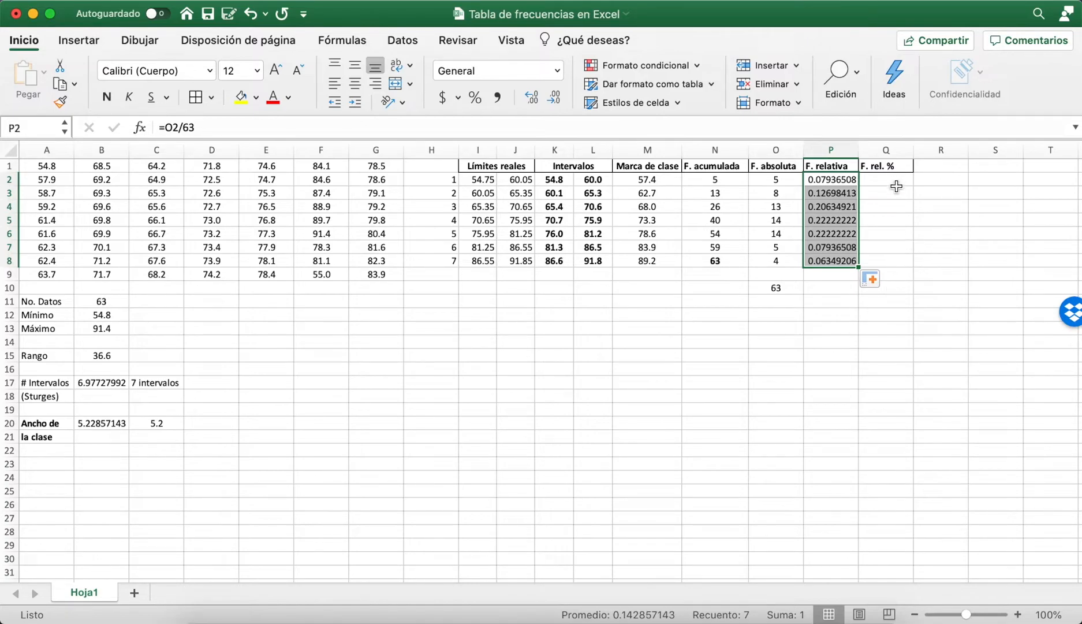
right_click(823, 191)
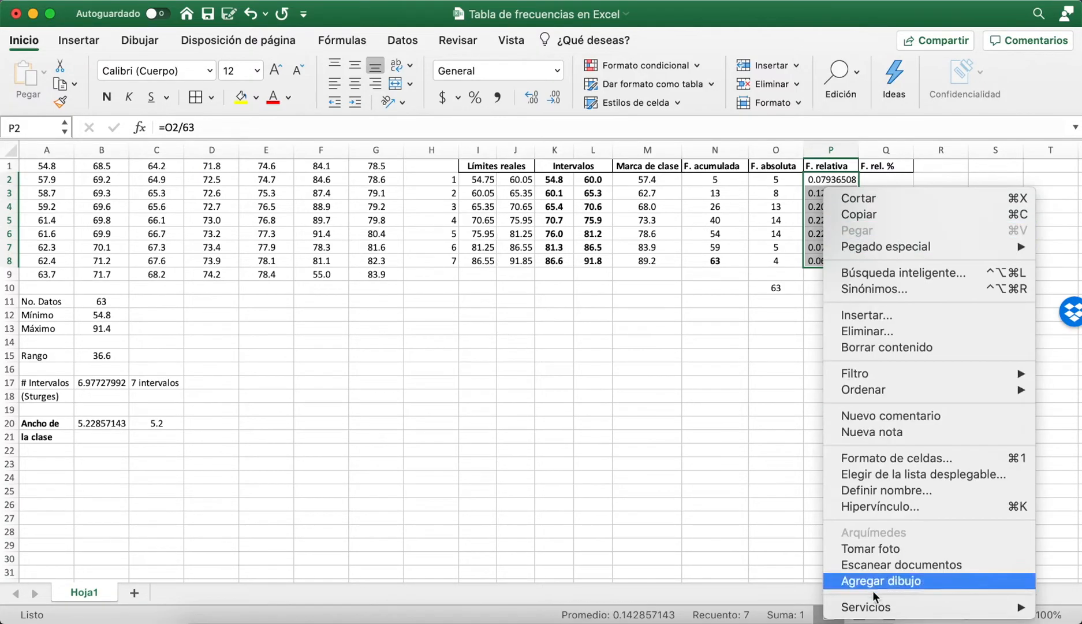
left_click(891, 459)
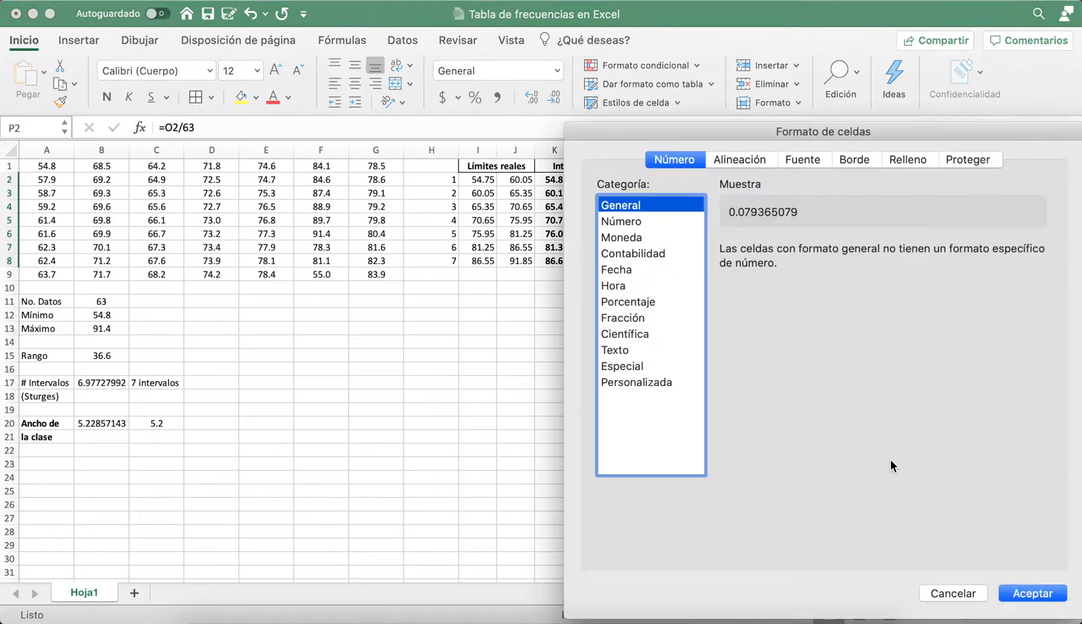
left_click(640, 222)
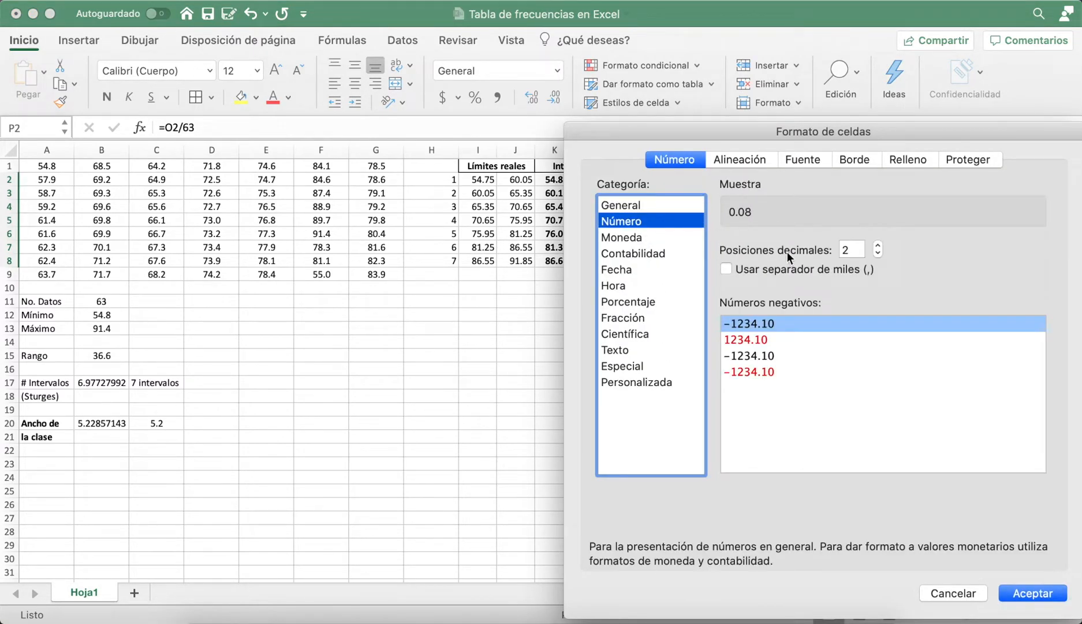
left_click(879, 245)
left_click(879, 245)
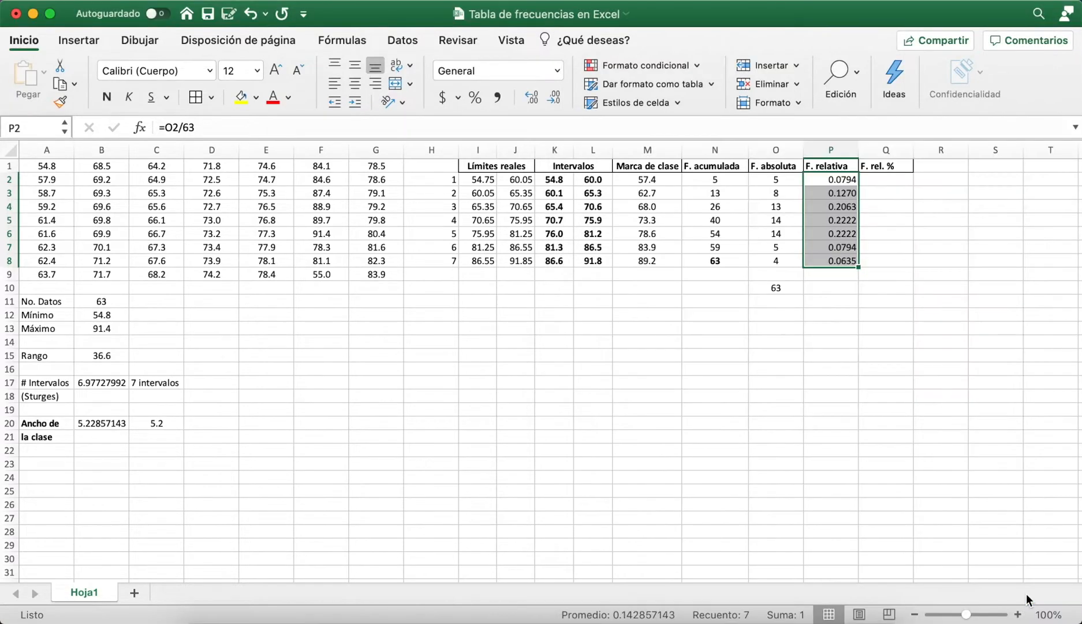
left_click(1026, 593)
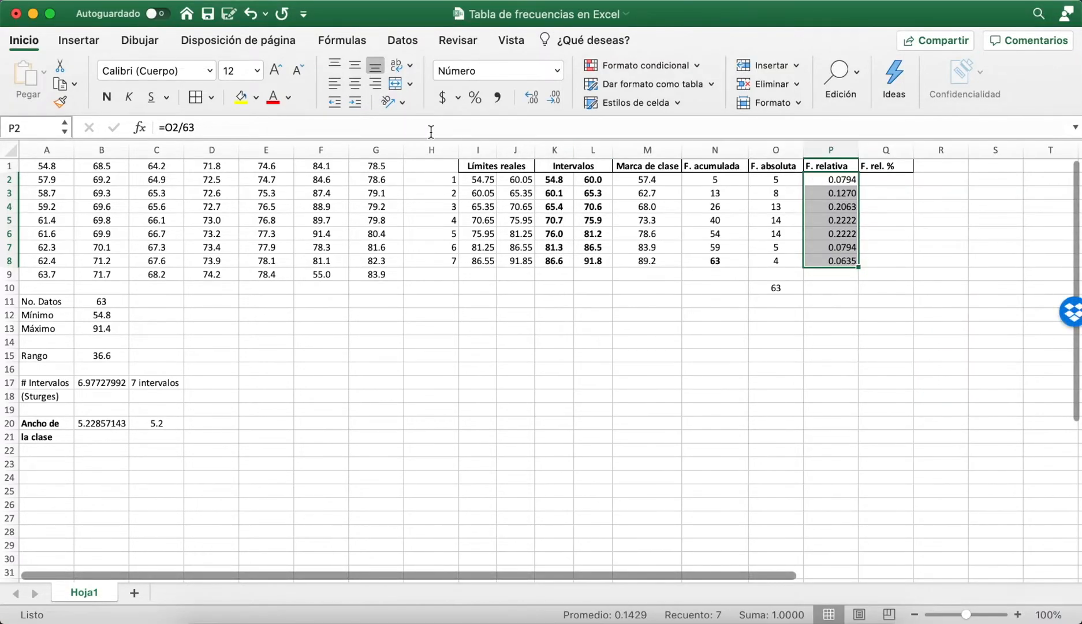
Step: Enter =P2 in Q2 for the percentage relative frequency and copy it down through Q8
left_click(881, 180)
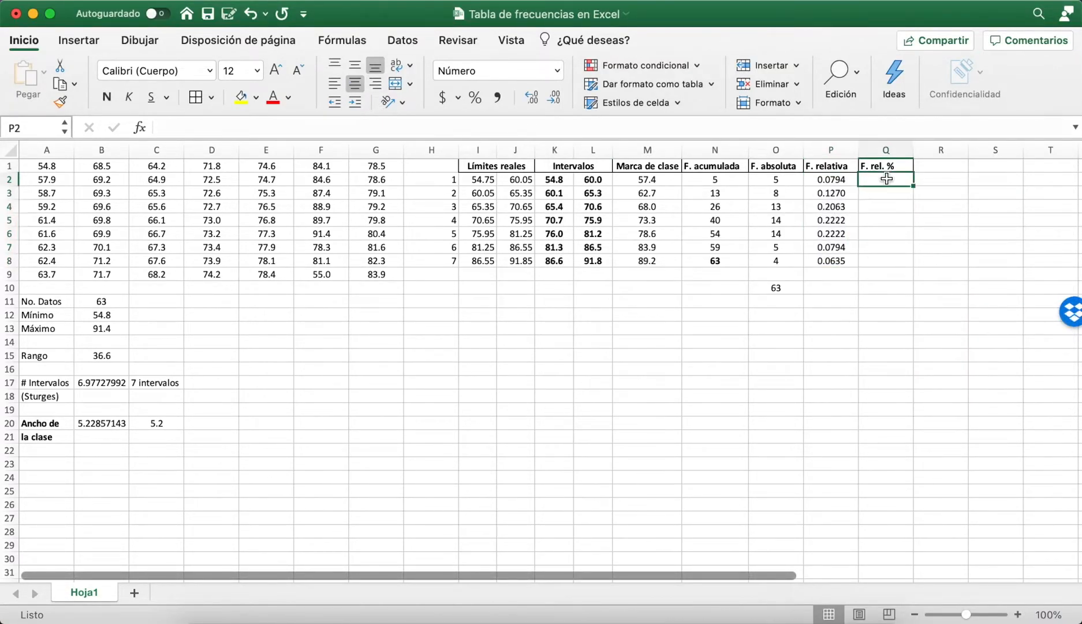
type("=")
left_click(840, 180)
key("Return")
left_click(873, 181)
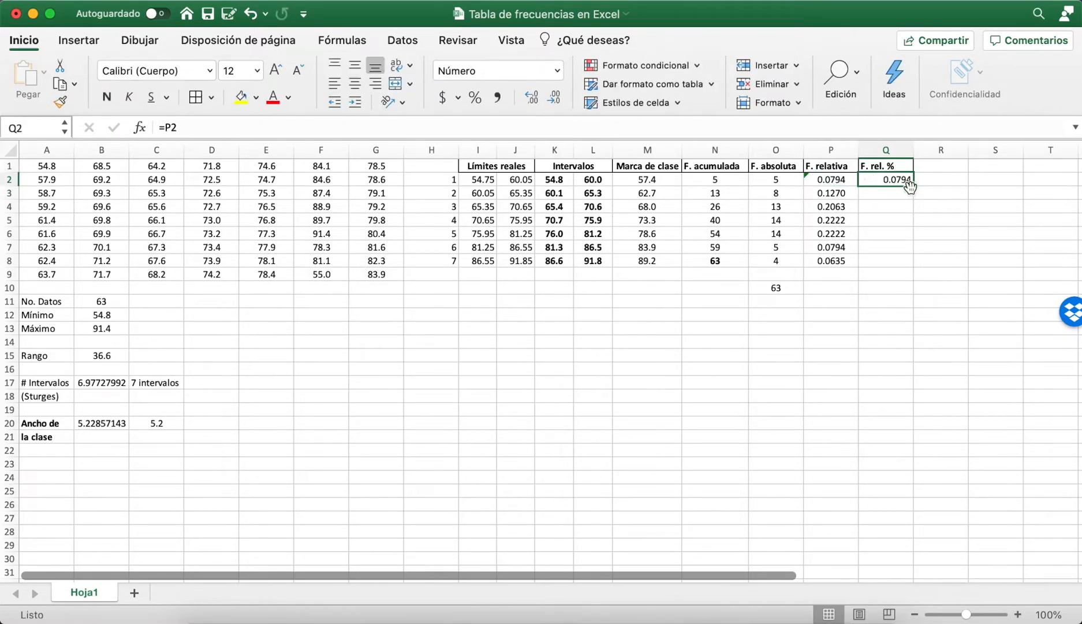
left_click_drag(914, 186, 911, 269)
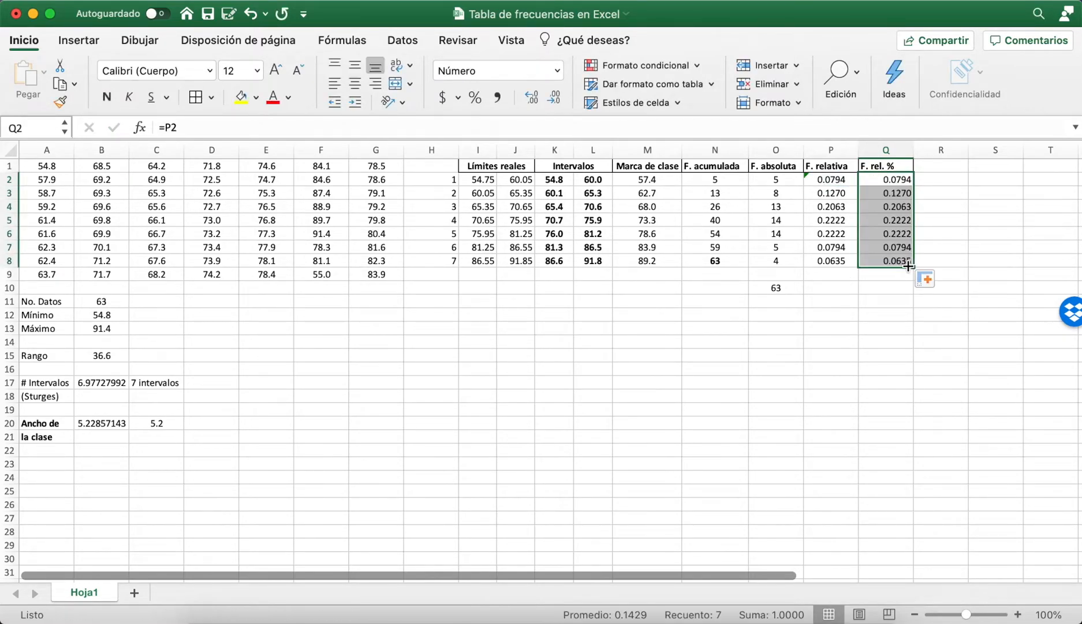
Step: Format the relative frequencies in Q2:Q8 as Porcentaje with 2 decimal places
left_click(882, 209)
left_click_drag(894, 181, 894, 254)
right_click(889, 210)
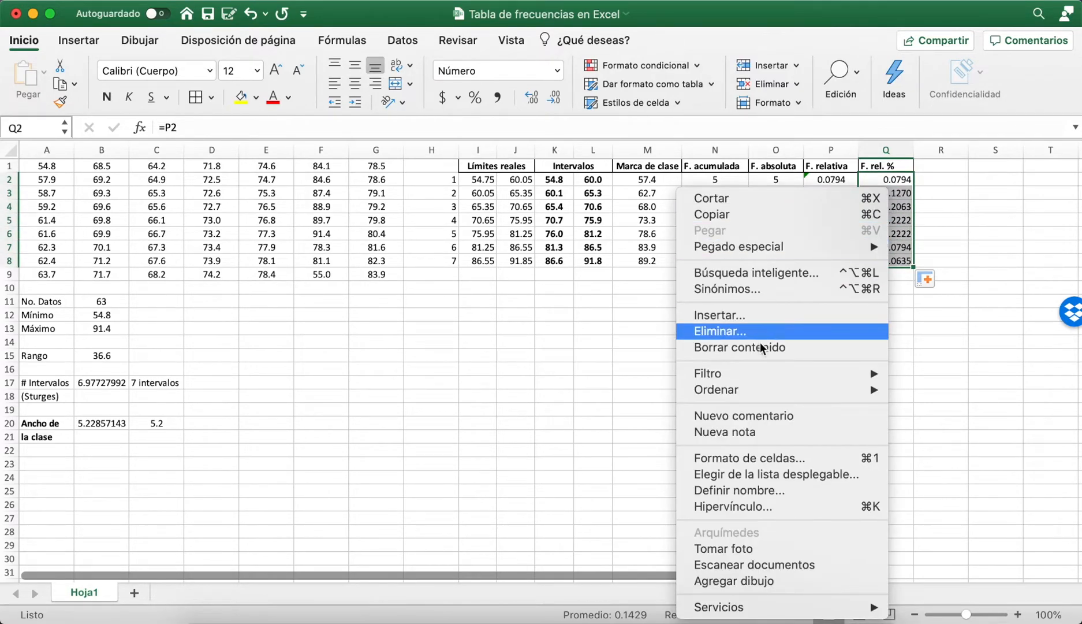
left_click(749, 458)
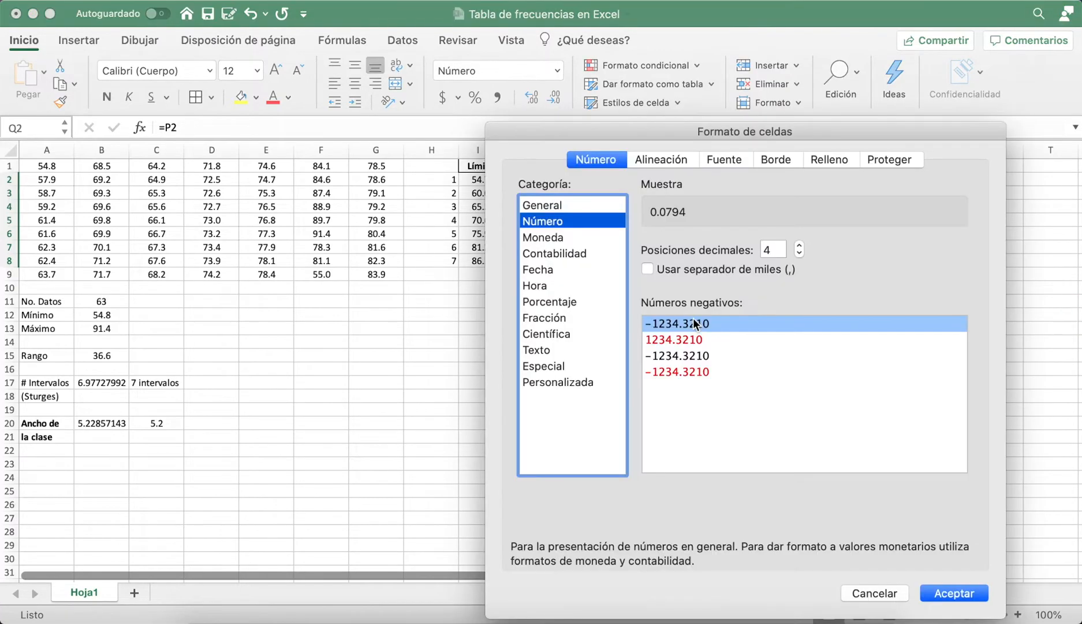
left_click(557, 301)
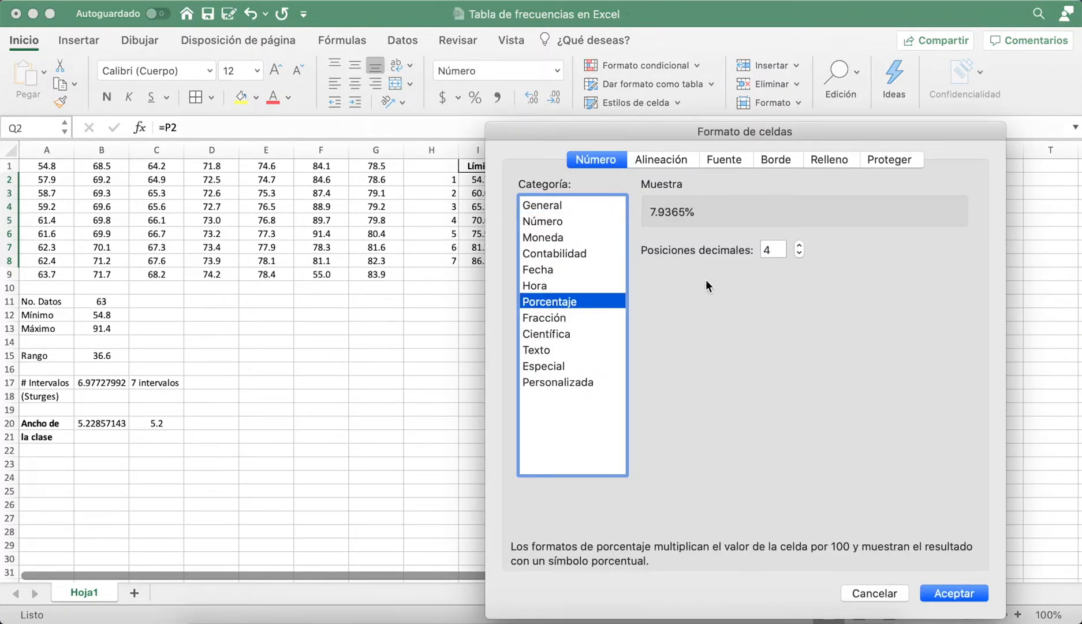
left_click(799, 253)
left_click(800, 254)
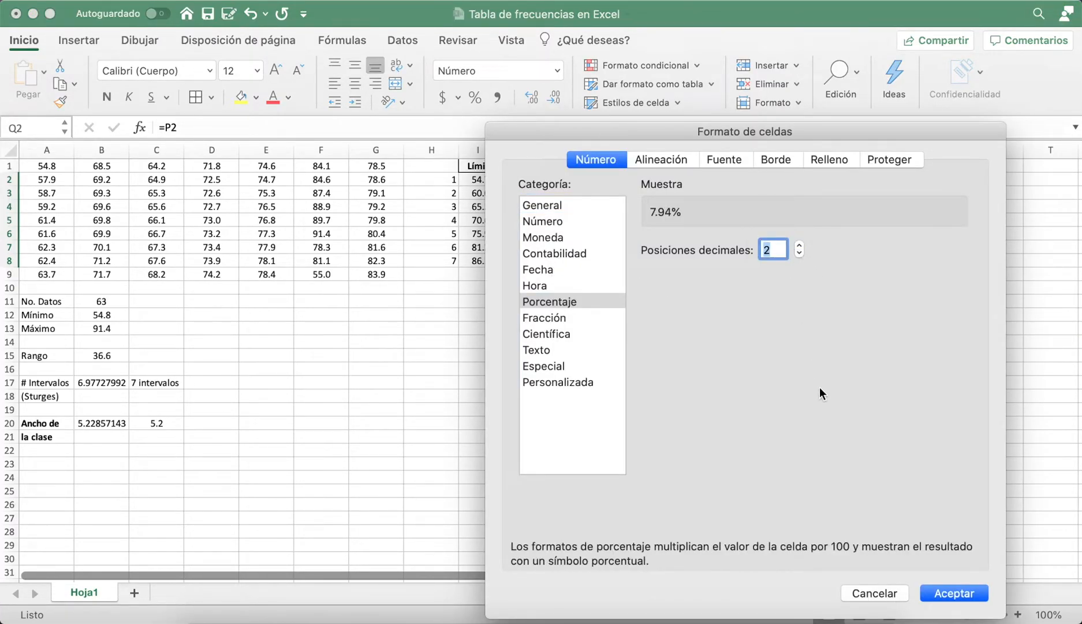
left_click(951, 593)
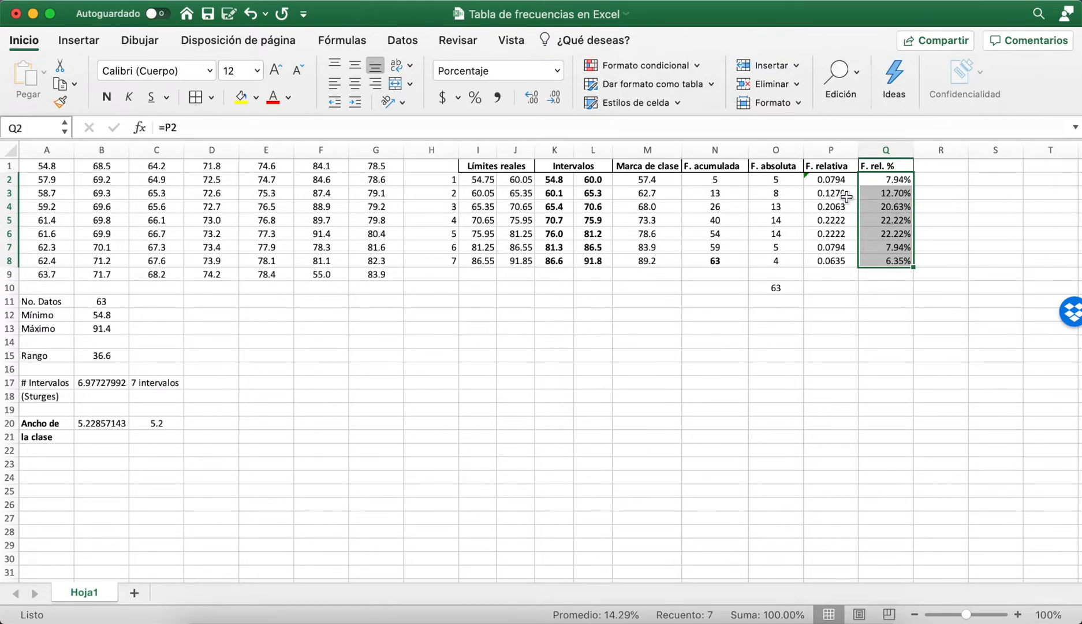
left_click(941, 273)
Step: Total the relative frequencies in P10 with a SUMA formula over P2:P8
left_click(835, 279)
key("Down")
type("=suma(")
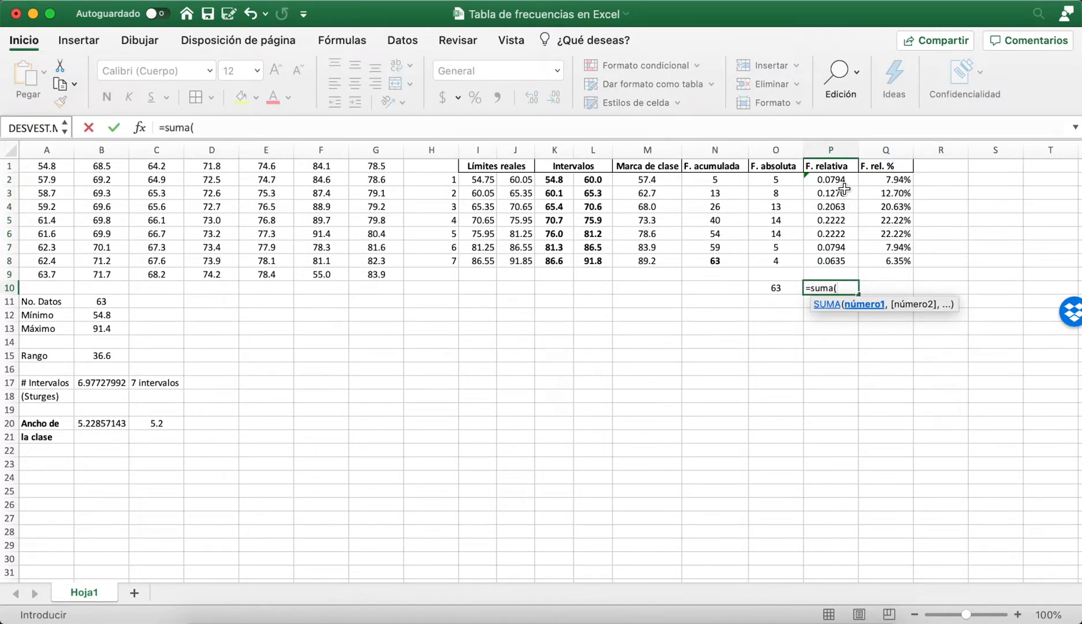
left_click_drag(836, 180, 840, 260)
key("Return")
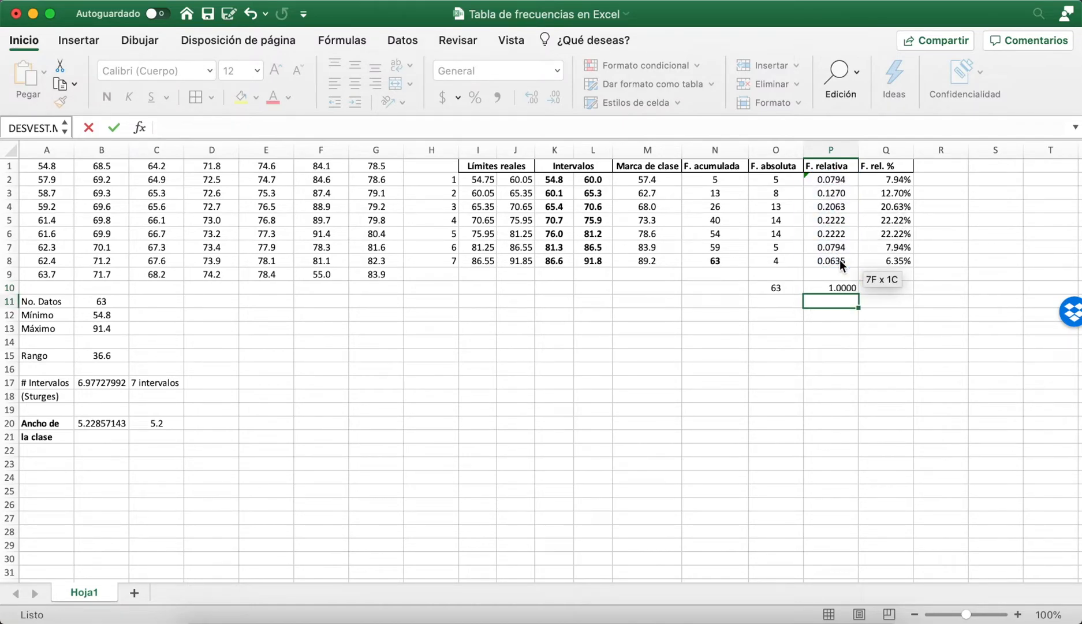
Step: Total the percentage relative frequencies in Q10 with a SUMA formula over Q2:Q8
left_click(884, 287)
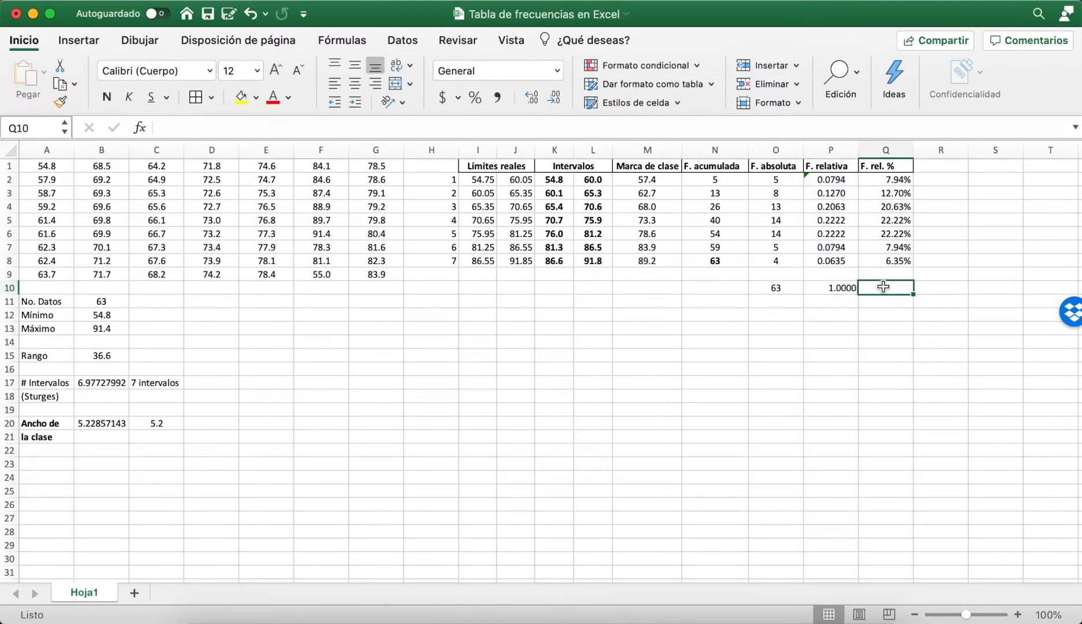
type("=suma(")
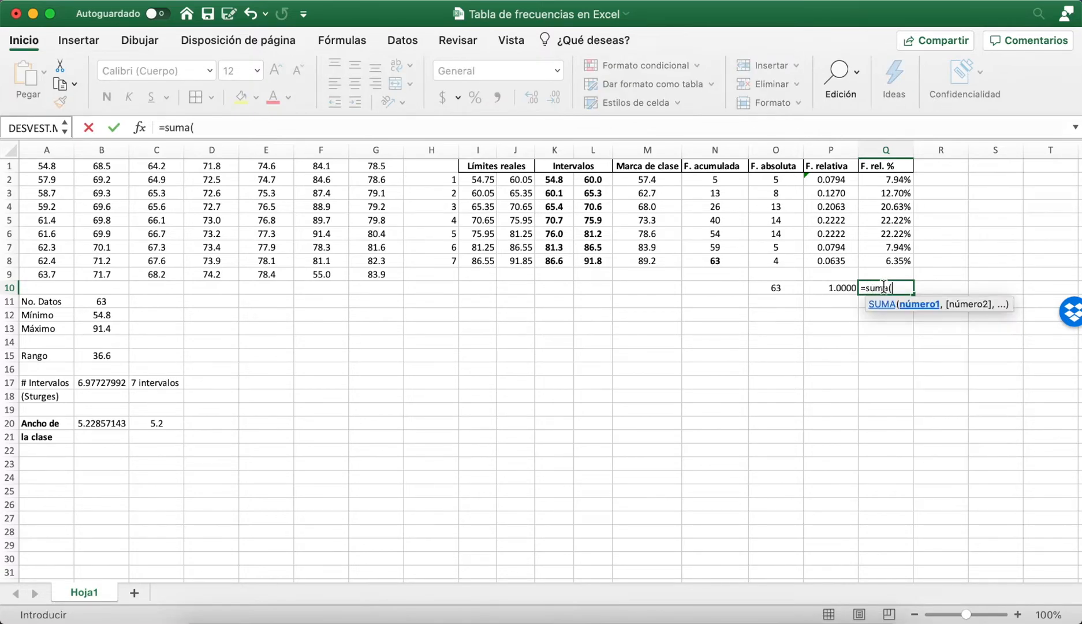
left_click(901, 180)
left_click_drag(902, 179, 901, 267)
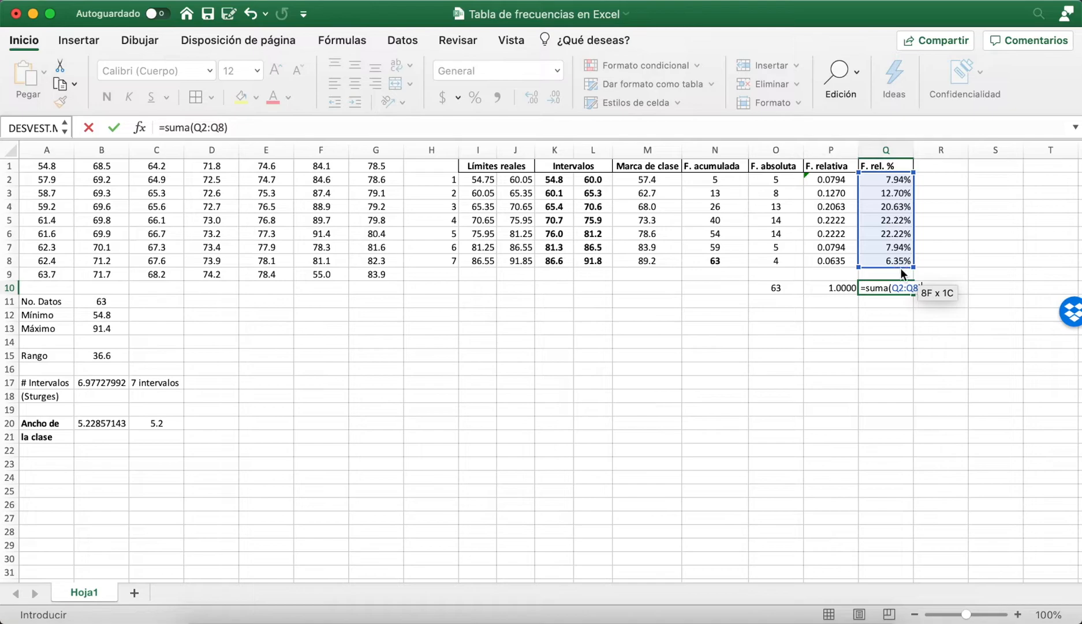
key("Return")
left_click(892, 317)
left_click(891, 410)
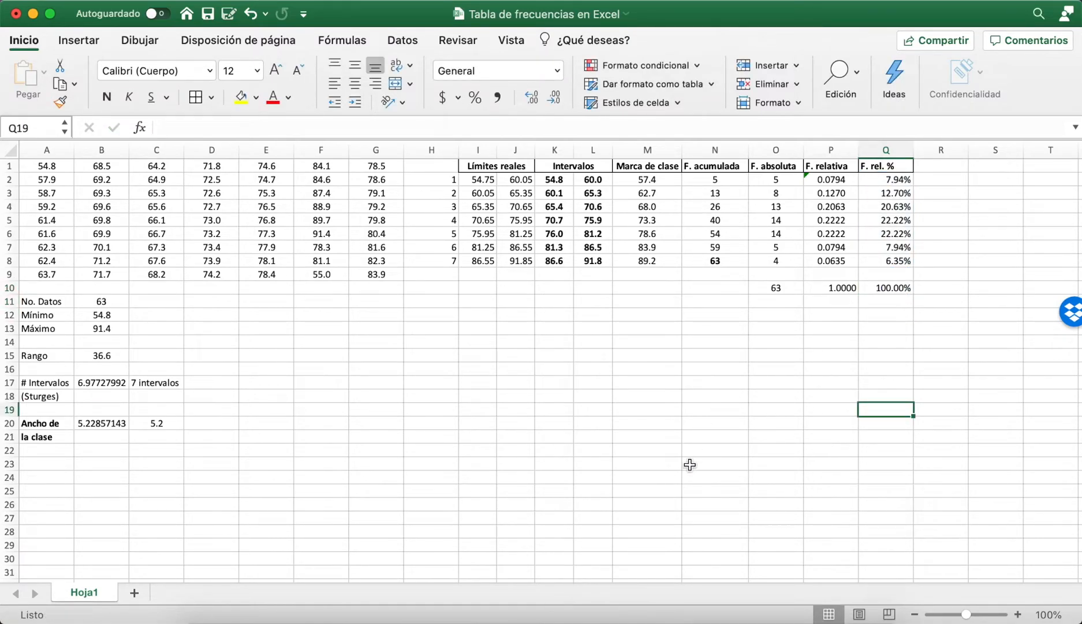
left_click(560, 180)
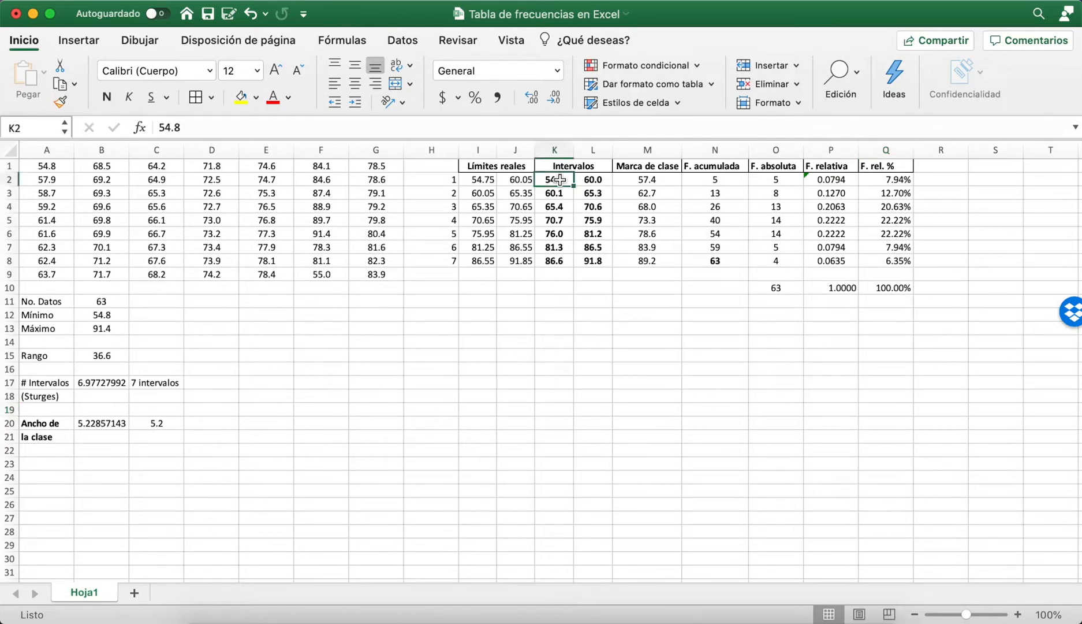
left_click(645, 180)
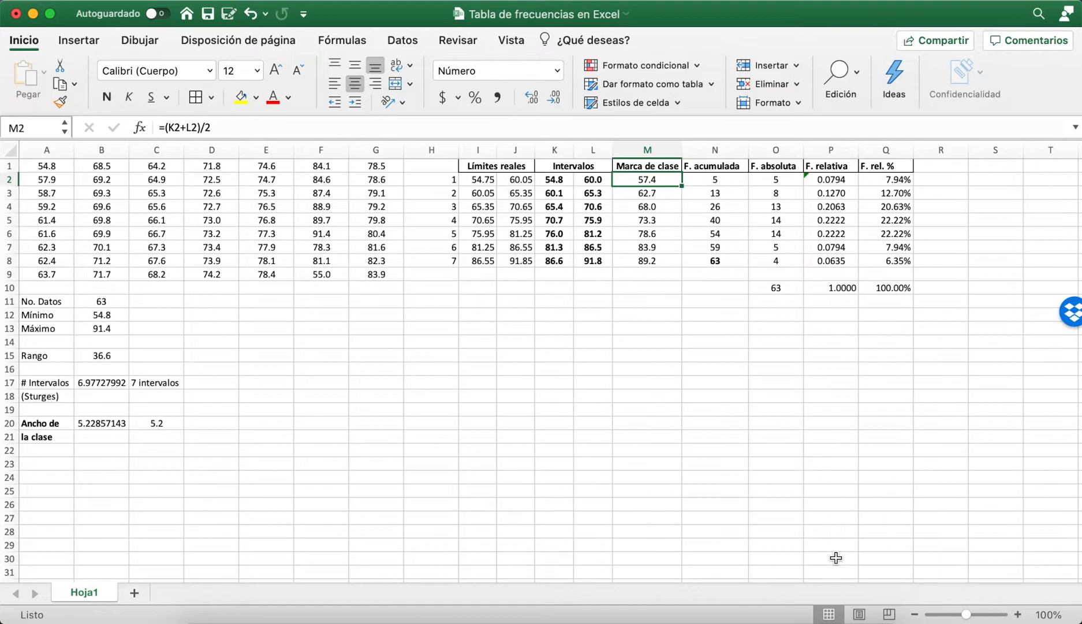
key("shift+Right")
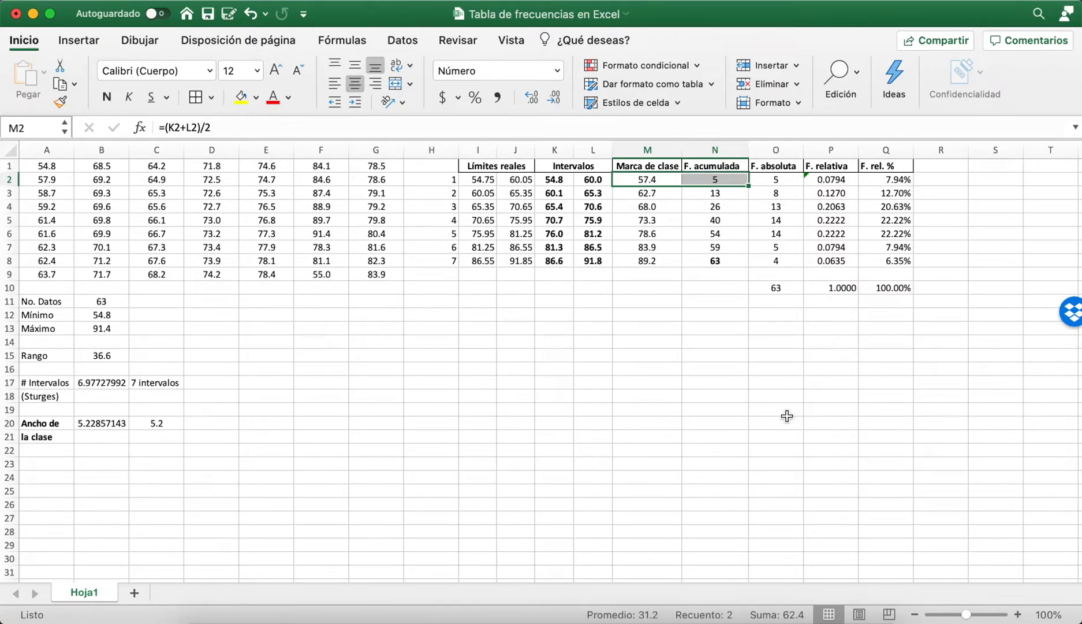
key("shift+Down")
key("shift+Down")
key("shift+Down")
key("shift+Down")
key("shift+Down")
key("shift+Down")
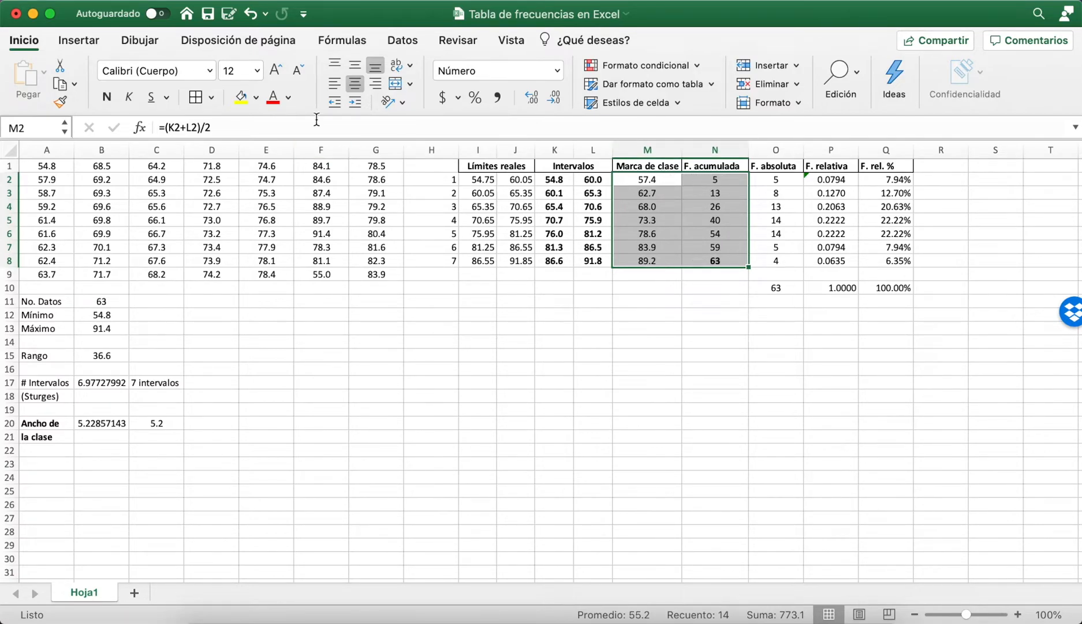
Step: Insert a Columna agrupada chart of absolute frequencies O2:O8 against class marks M2:M8 and place it below the frequency table
left_click(647, 193)
left_click_drag(647, 179, 653, 258)
left_click_drag(782, 178, 786, 233)
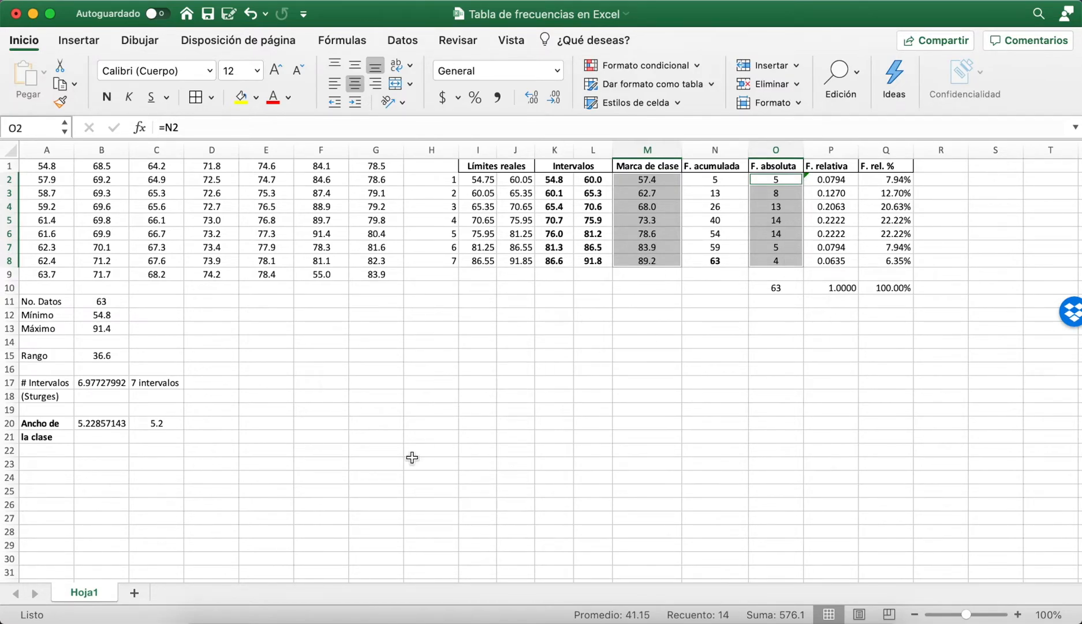
left_click(80, 44)
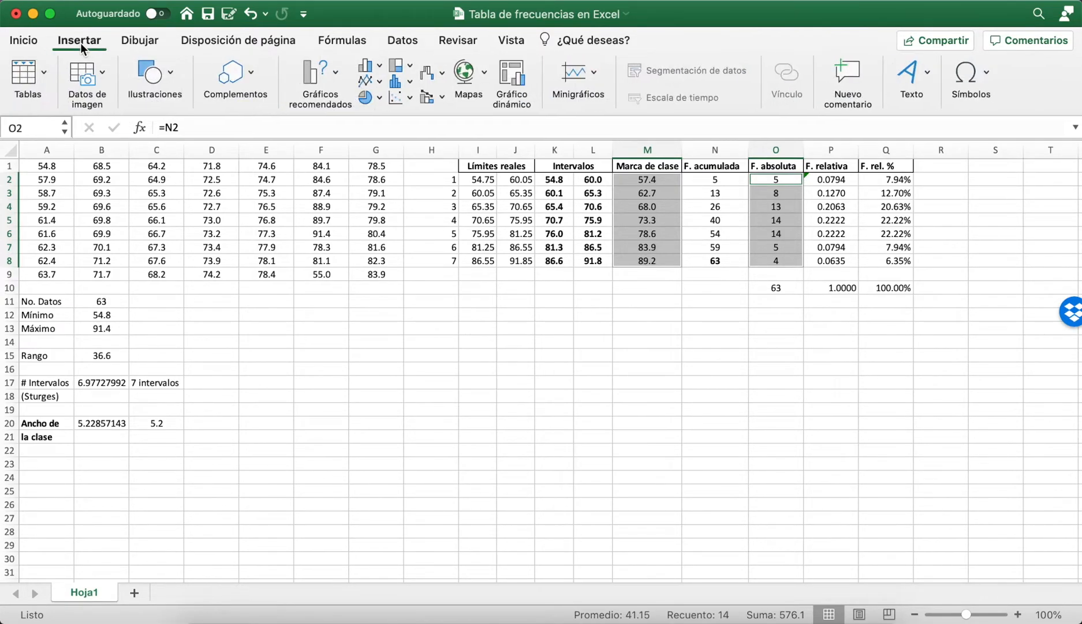
left_click(338, 68)
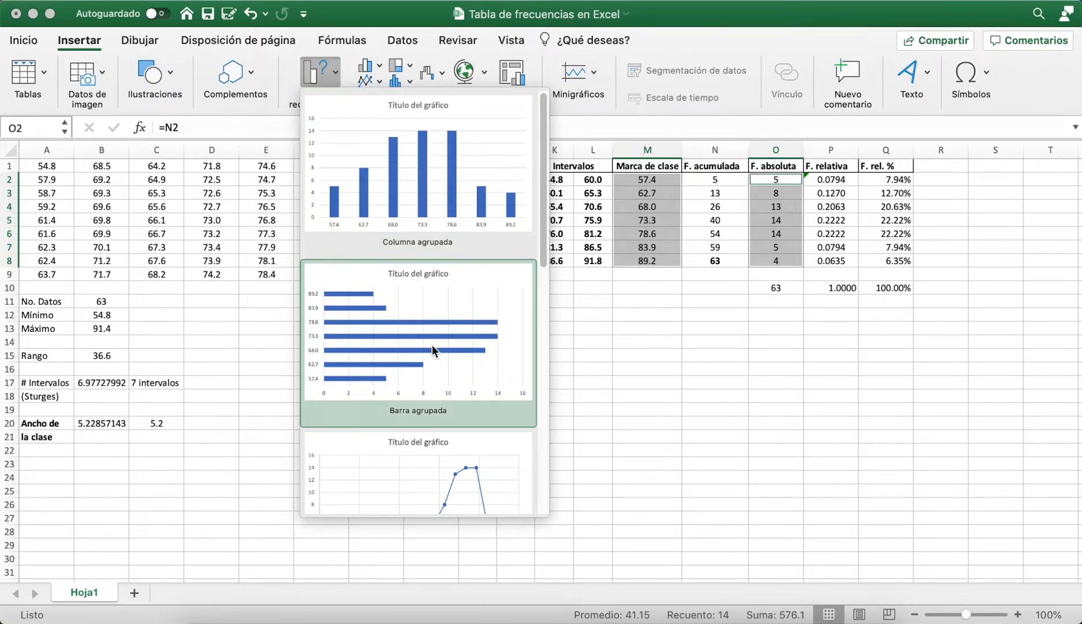
scroll(432, 346, "down", 3)
scroll(441, 394, "down", 2)
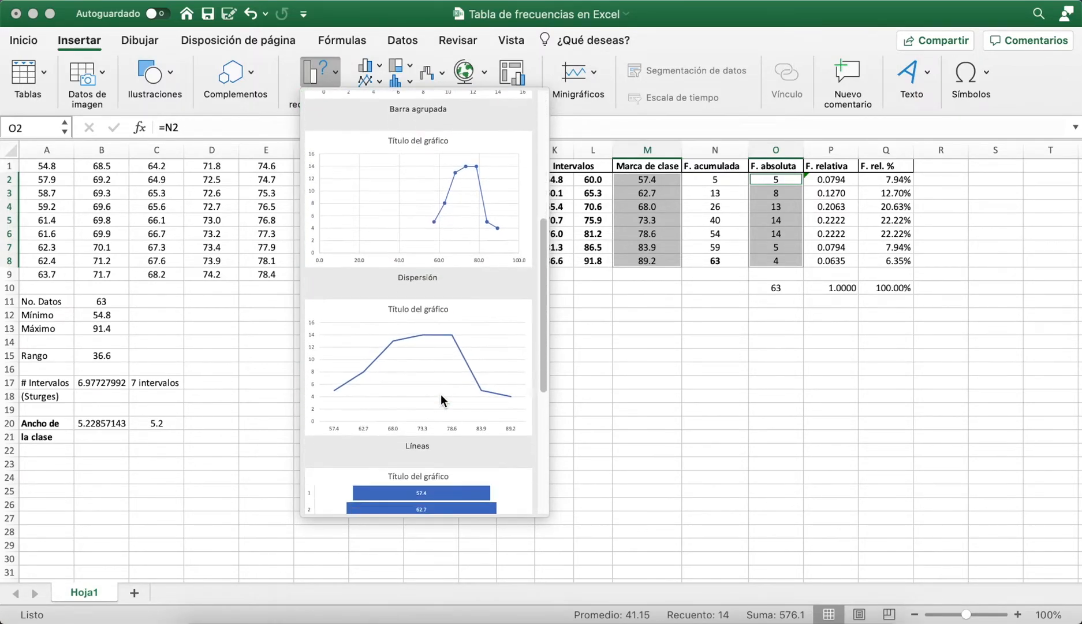
scroll(390, 344, "down", 1)
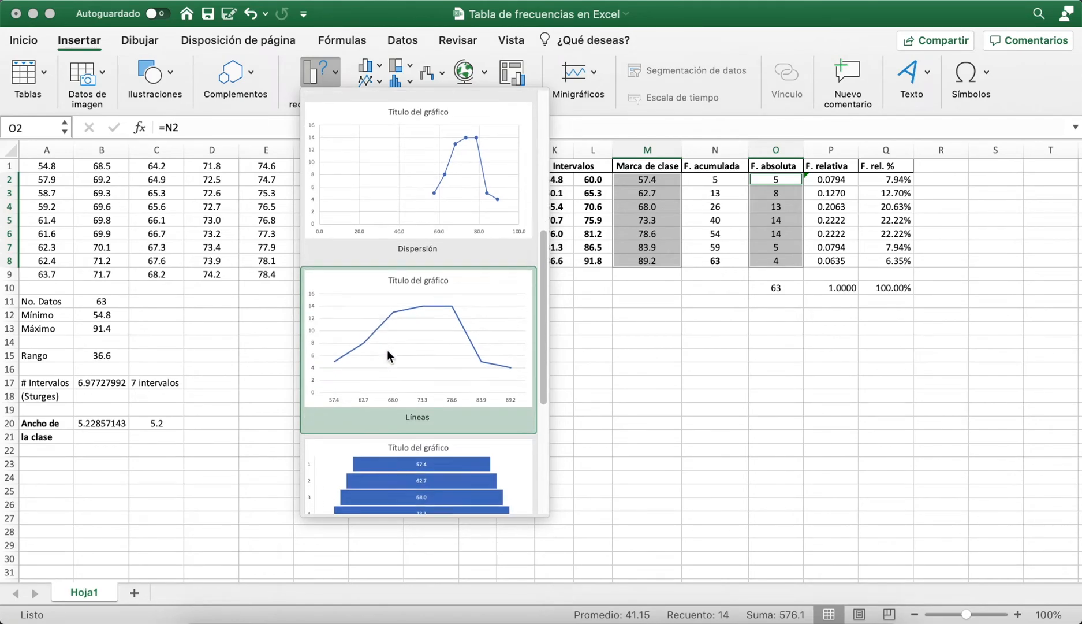
scroll(379, 330, "up", 5)
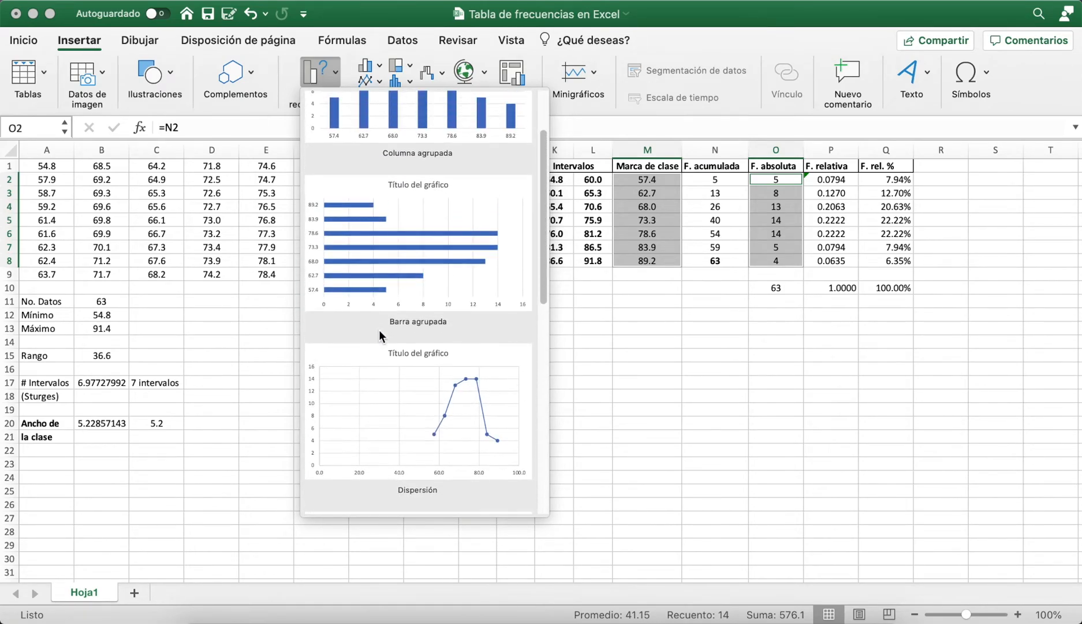
left_click(423, 164)
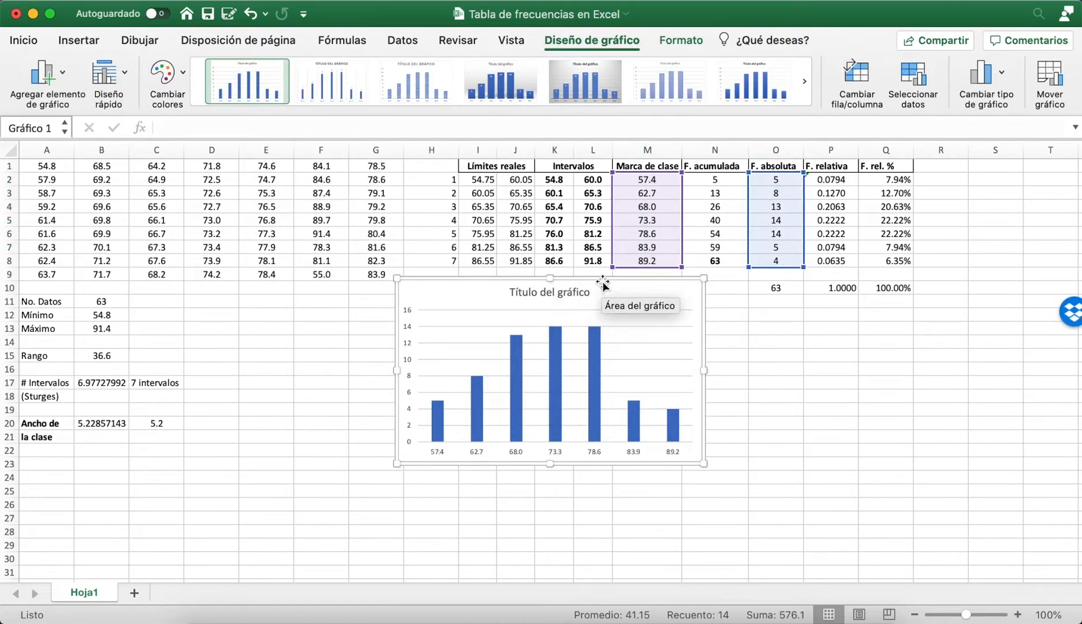
left_click_drag(599, 280, 546, 337)
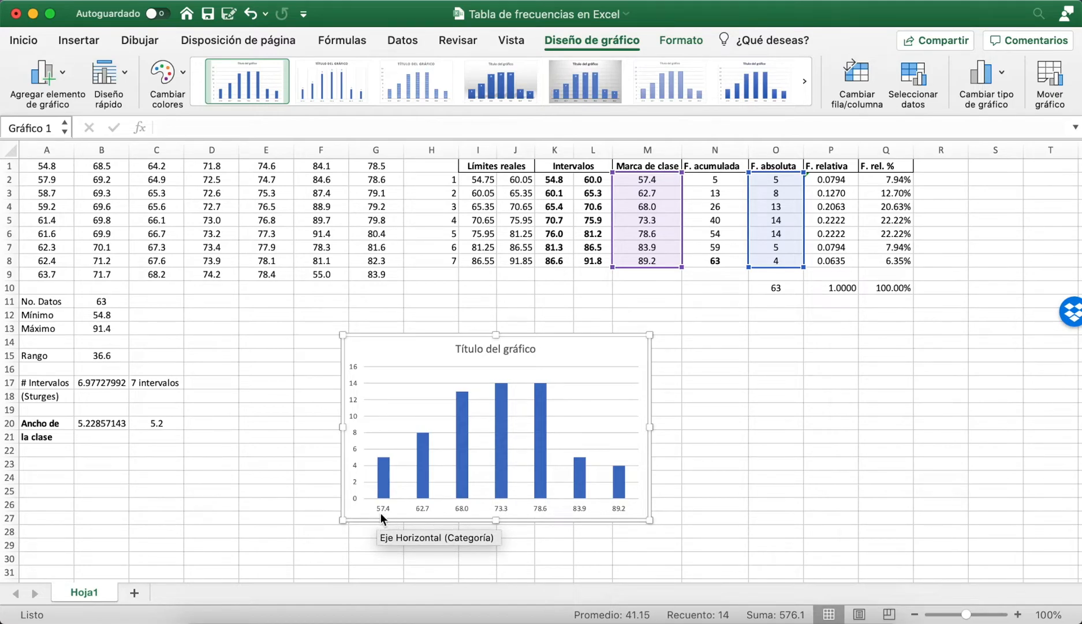
mouse_move(385, 471)
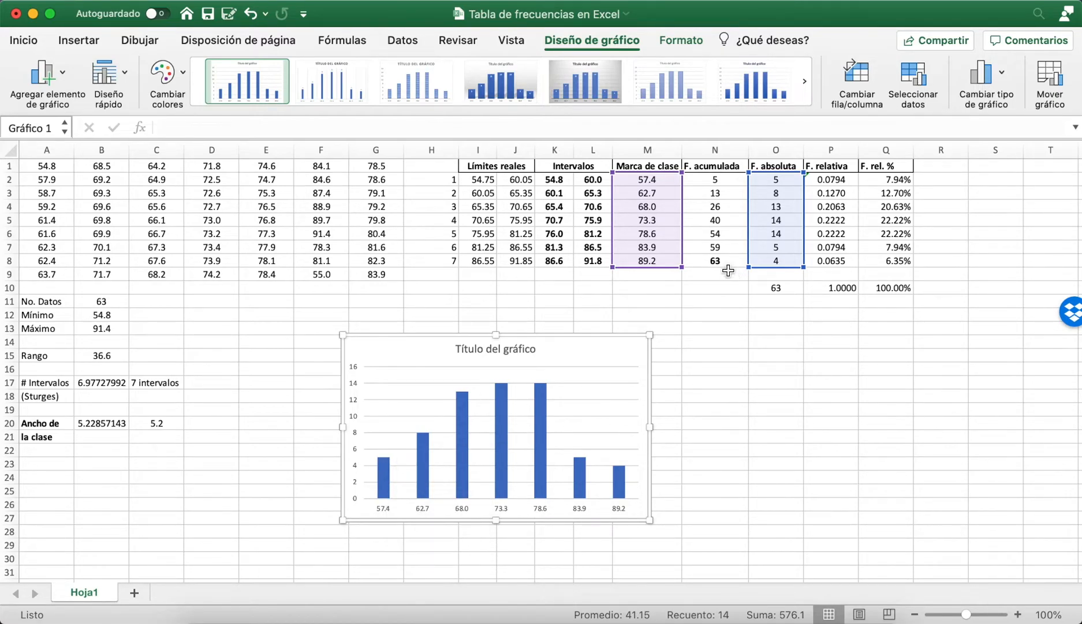
Step: Set the column chart's title to "Frecuencias absolutas" and close the formatting pane
left_click(483, 348)
double_click(493, 361)
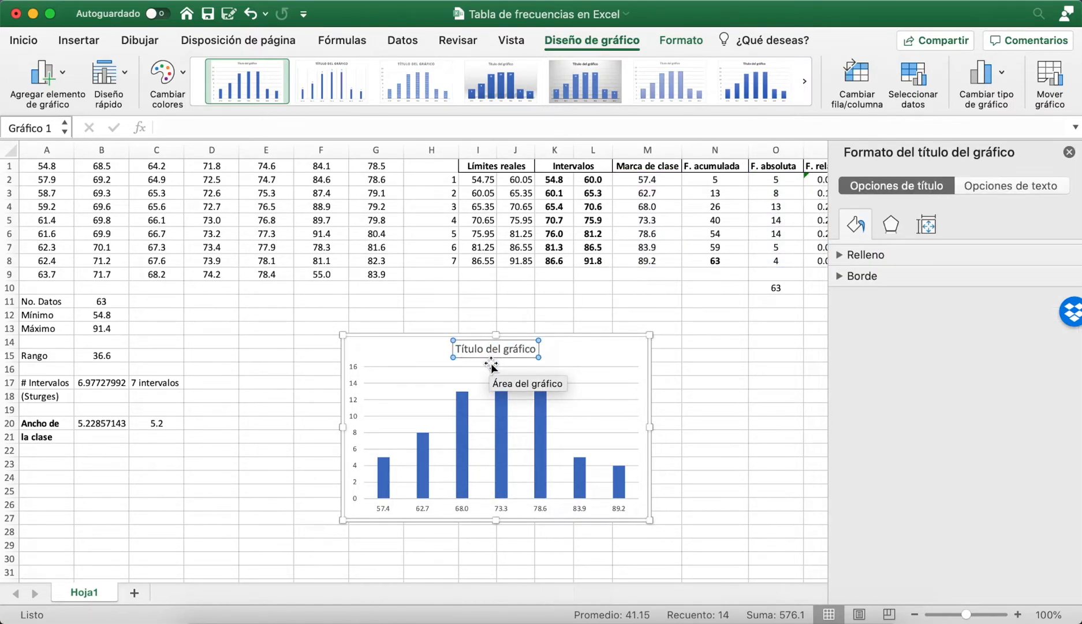
type("Frecuencias absolutas")
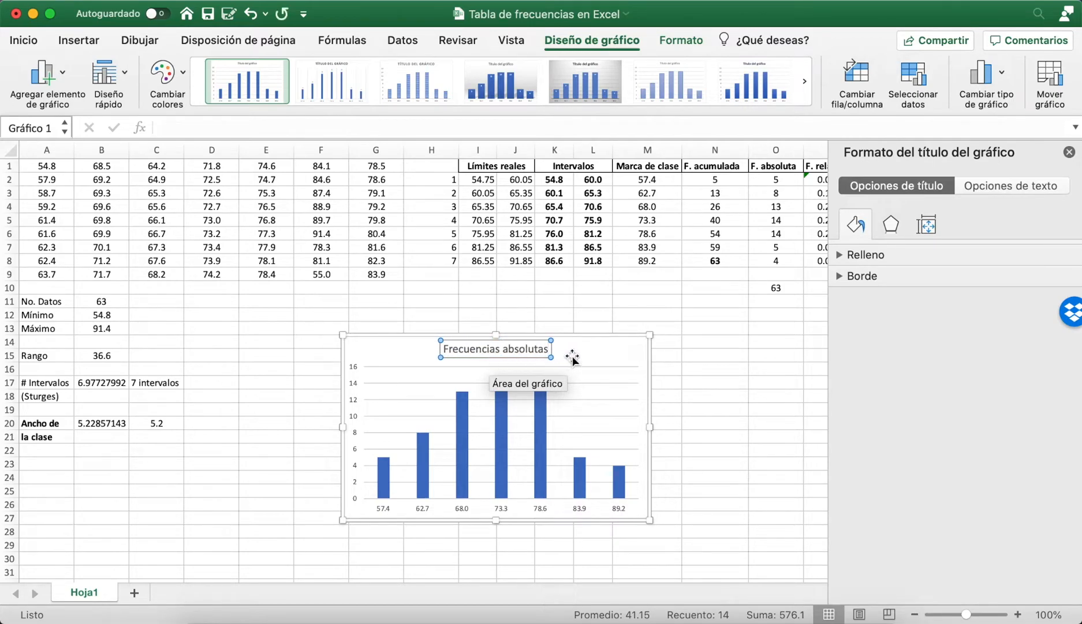
left_click(682, 346)
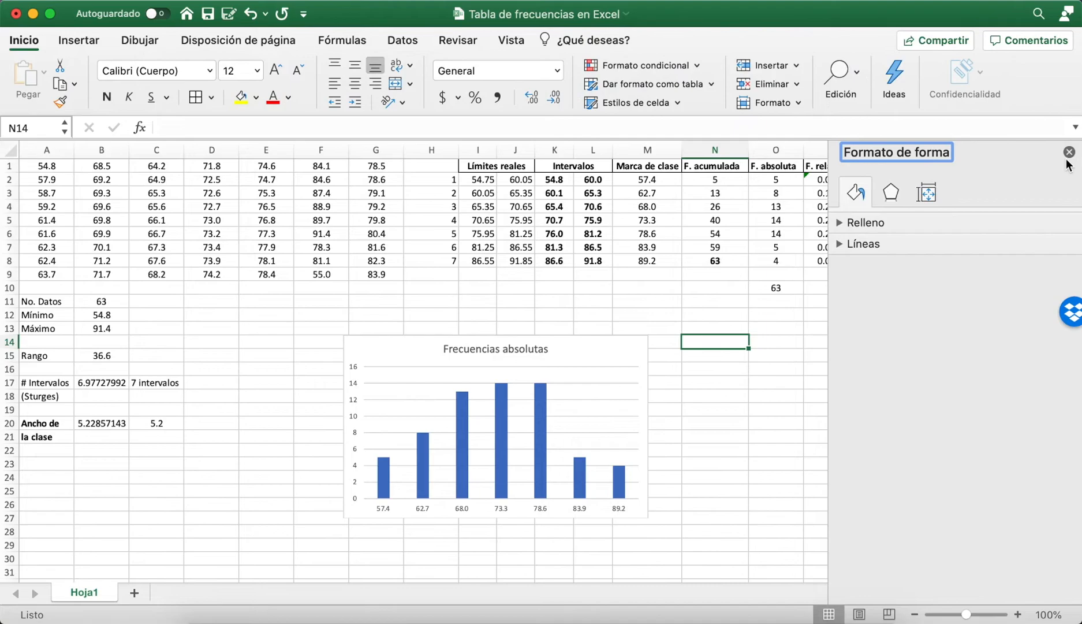
left_click(1069, 152)
Step: Shift the Frecuencias absolutas chart slightly up and left and add data labels to its columns
left_click(625, 453)
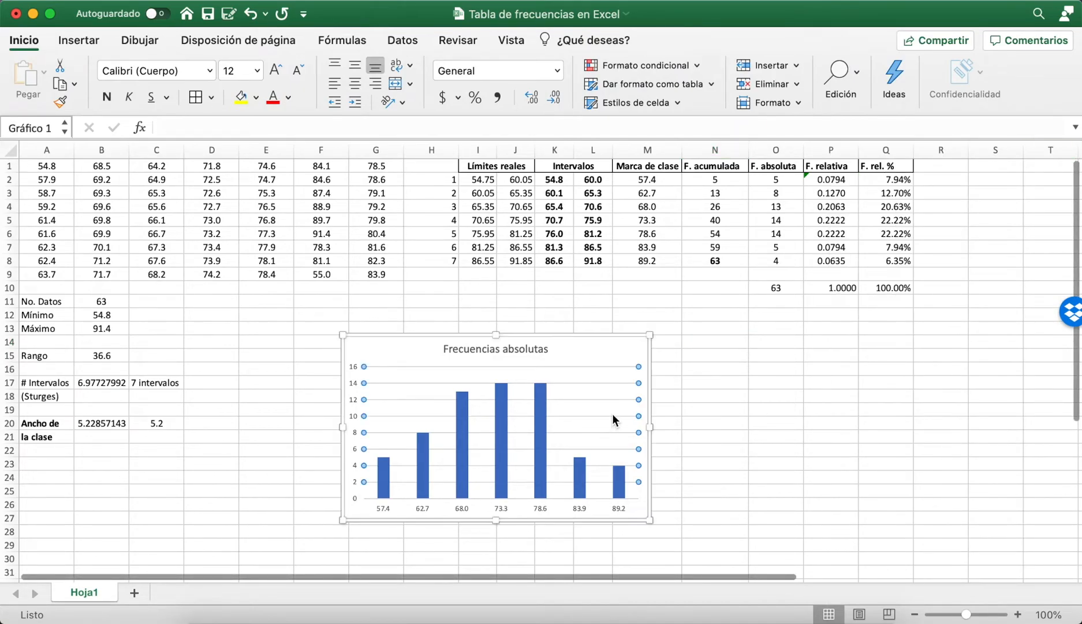
left_click_drag(615, 370, 598, 354)
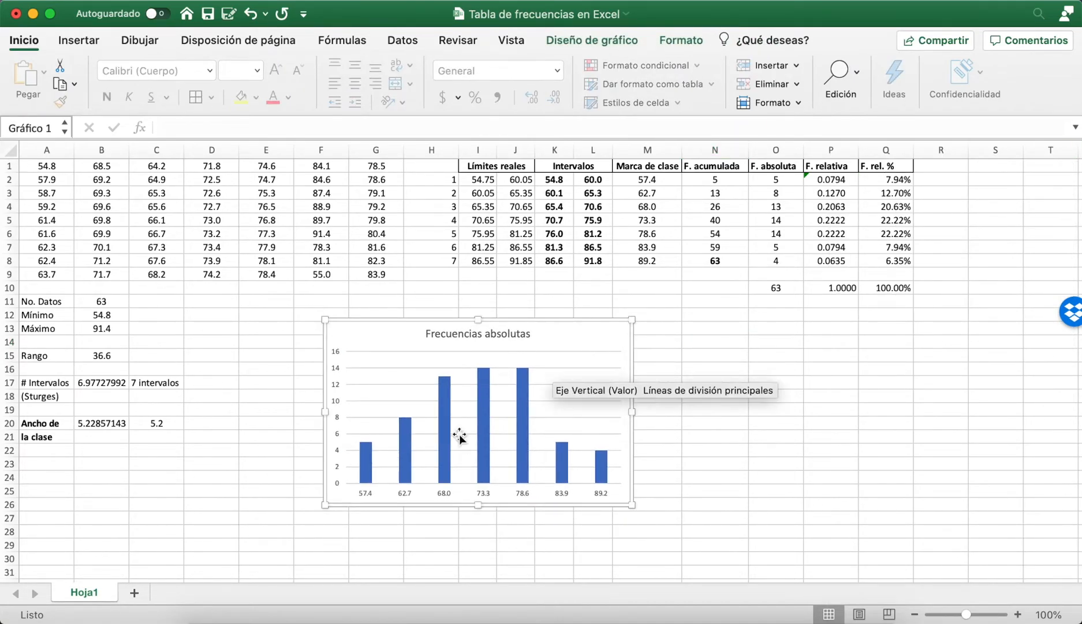
left_click(365, 459)
right_click(364, 457)
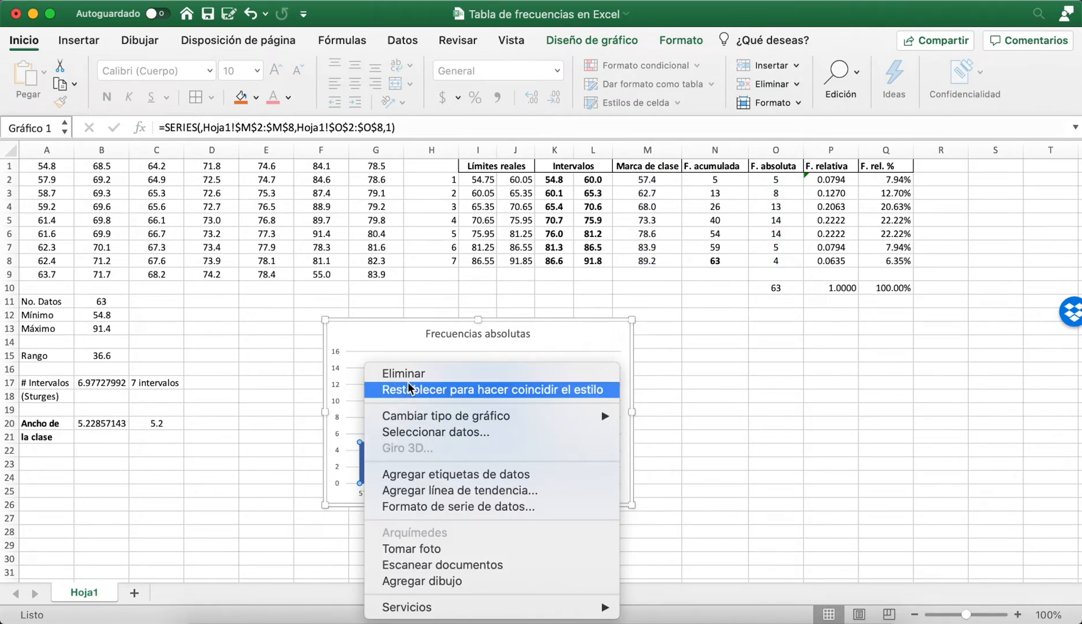
left_click(401, 474)
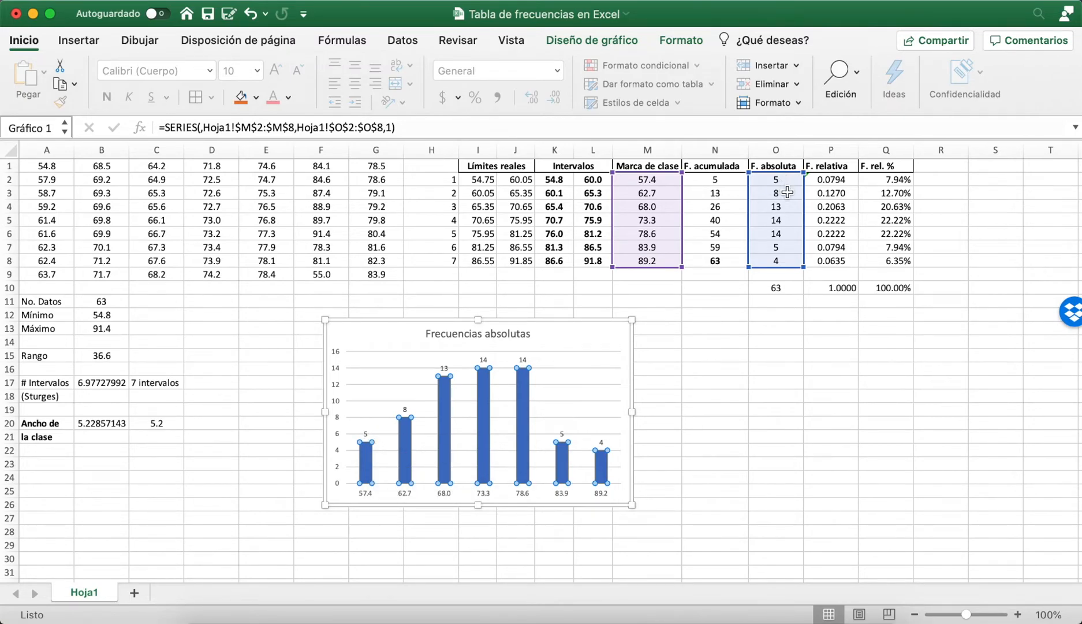
left_click(724, 422)
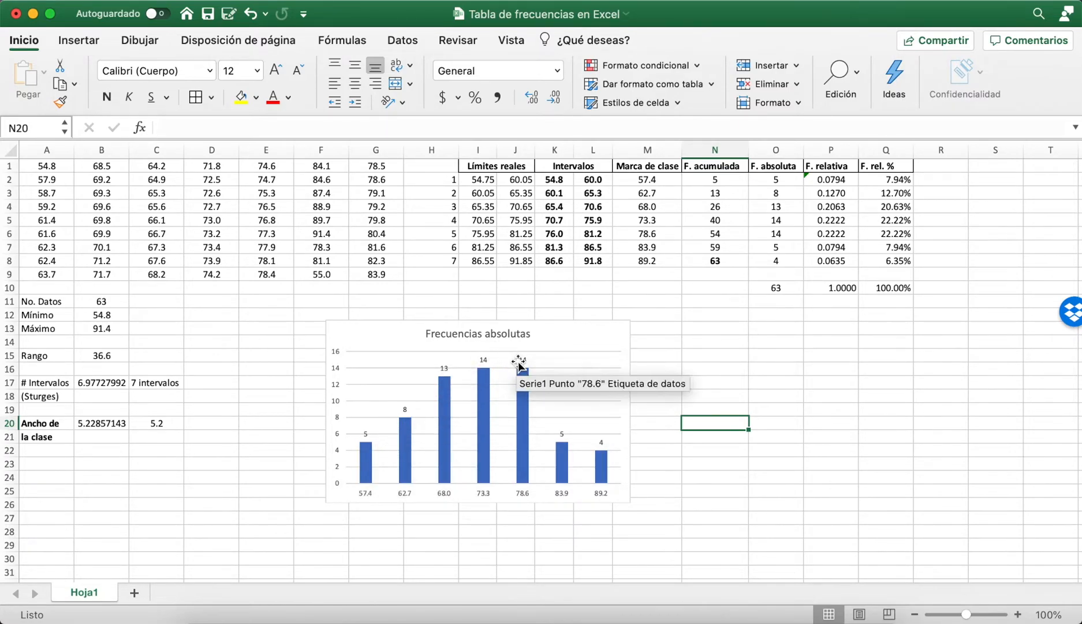
left_click(51, 385)
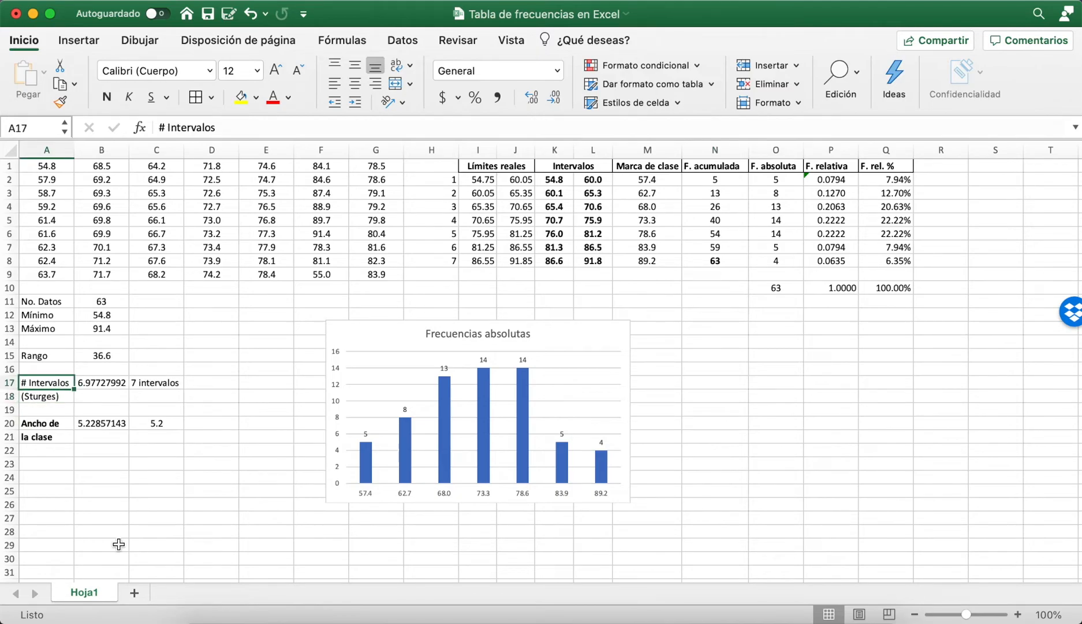
key("Right")
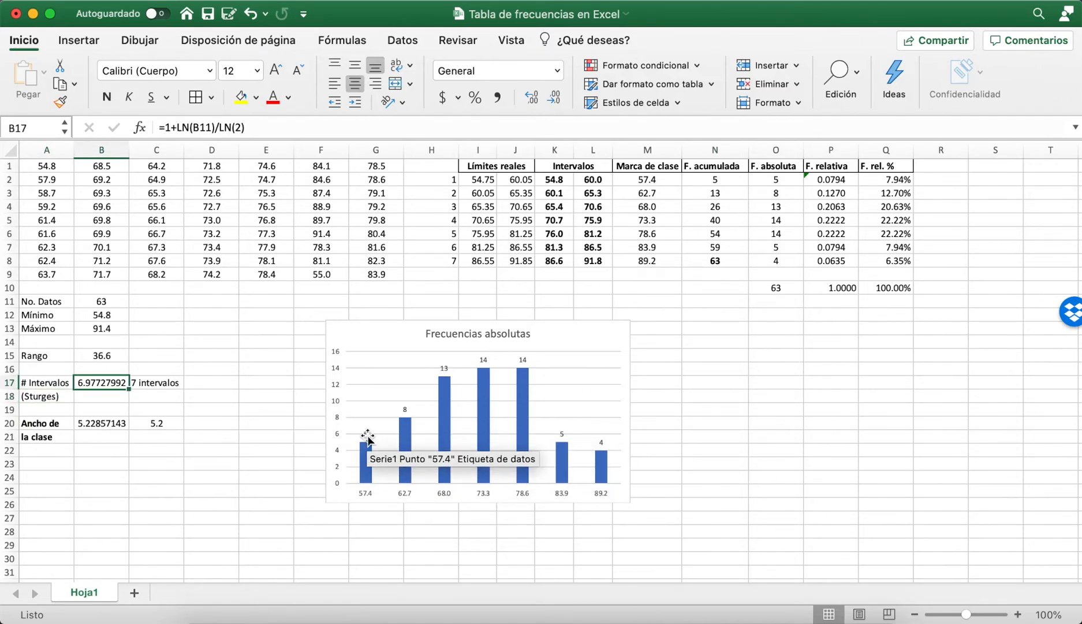
left_click(156, 380)
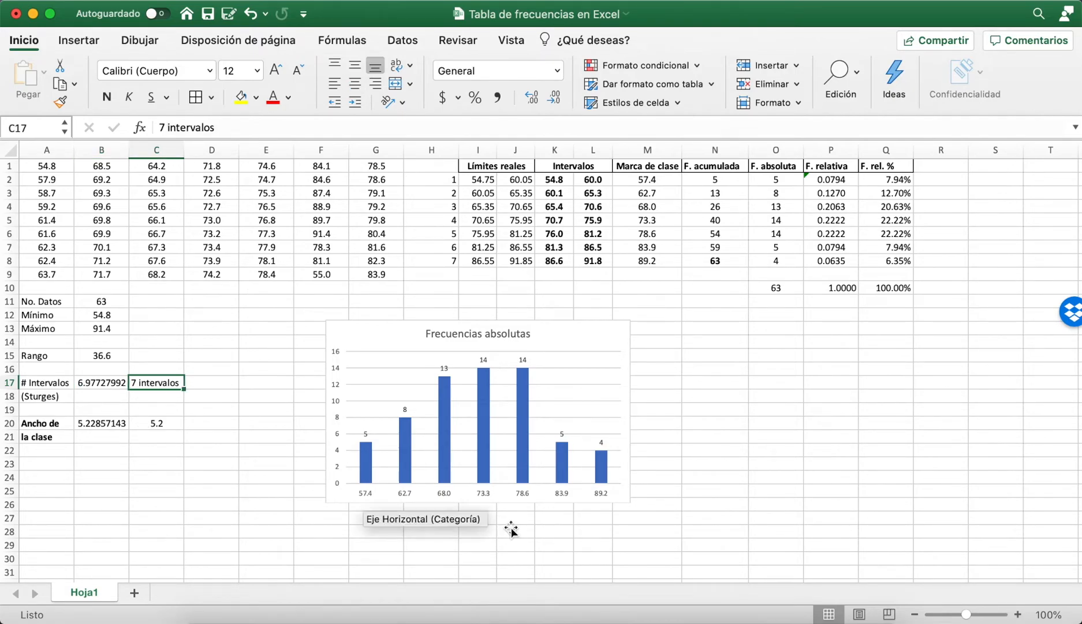
left_click_drag(559, 177, 581, 249)
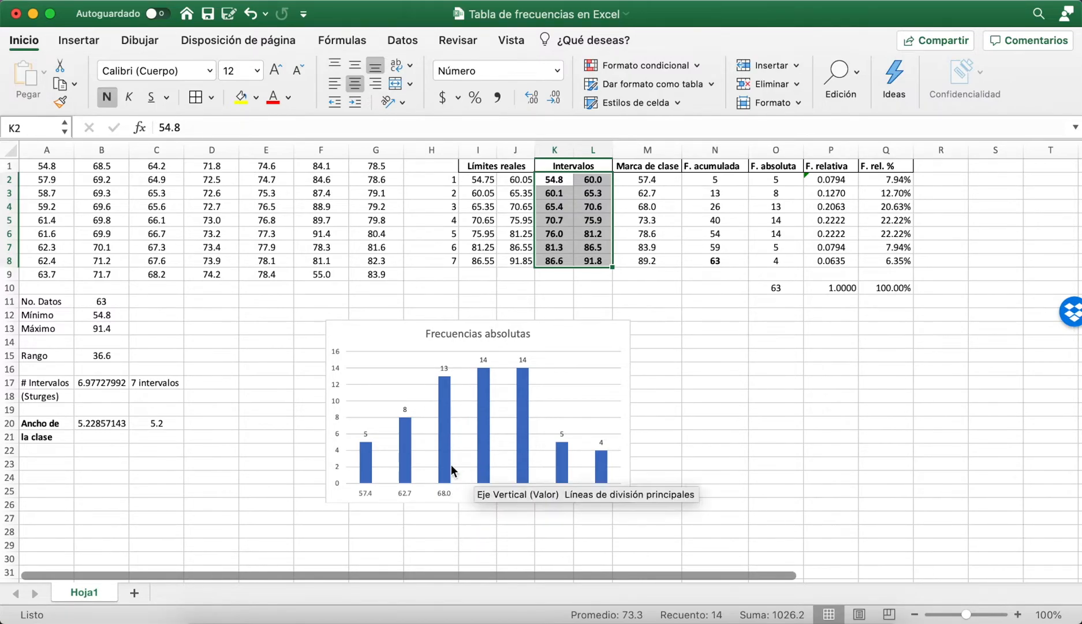
Step: Move the chart aside and calculate the mean of the data in E14 with =promedio(A1:G9)
left_click_drag(506, 329, 694, 333)
left_click(266, 343)
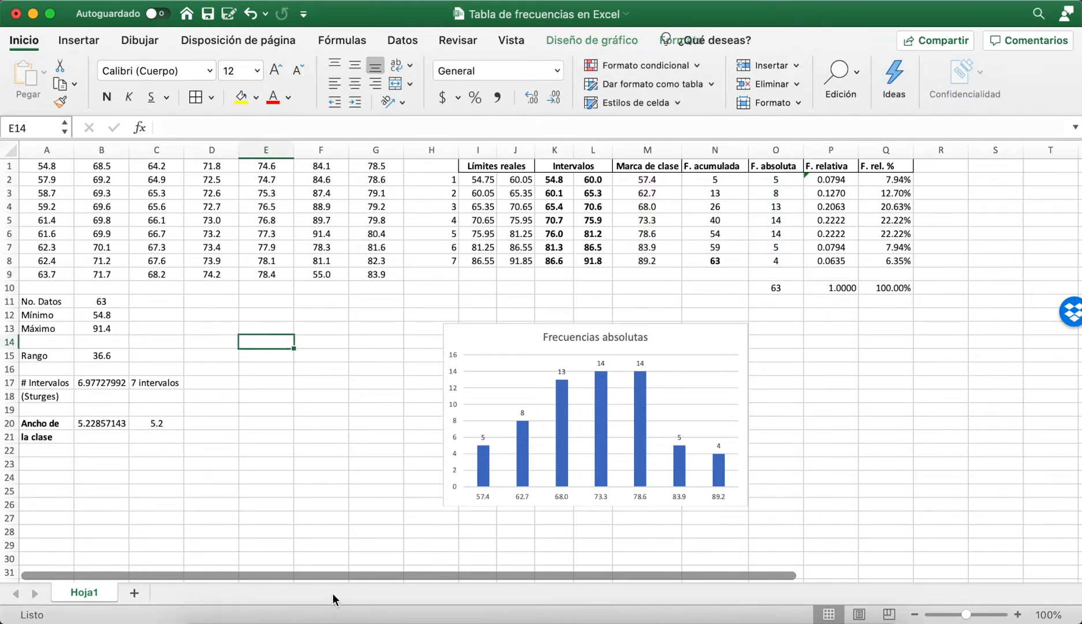
type("=promedio(")
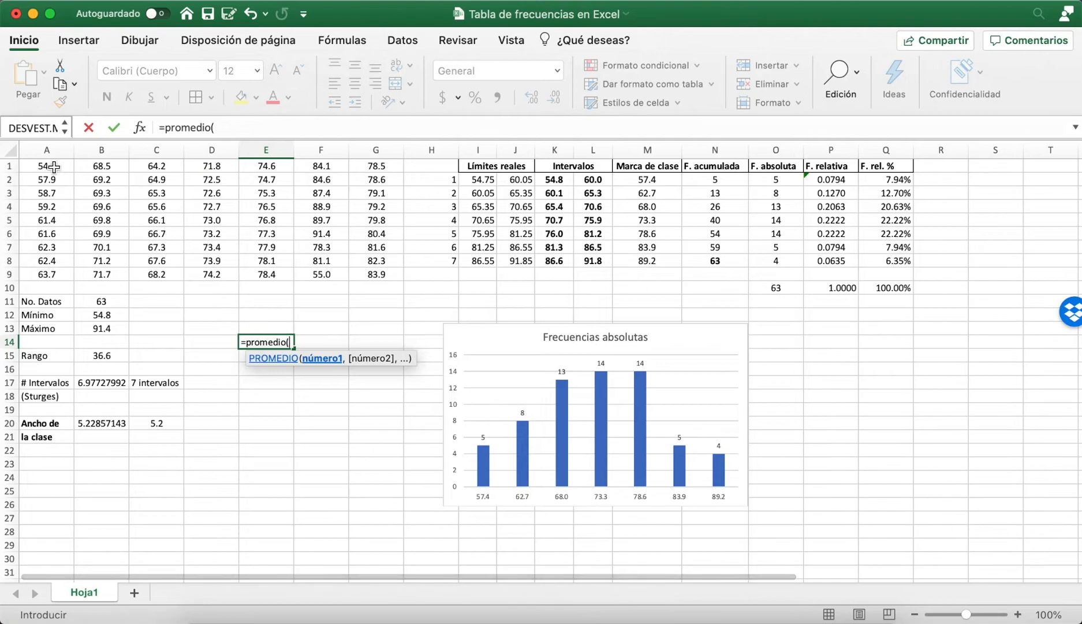
left_click_drag(47, 166, 363, 277)
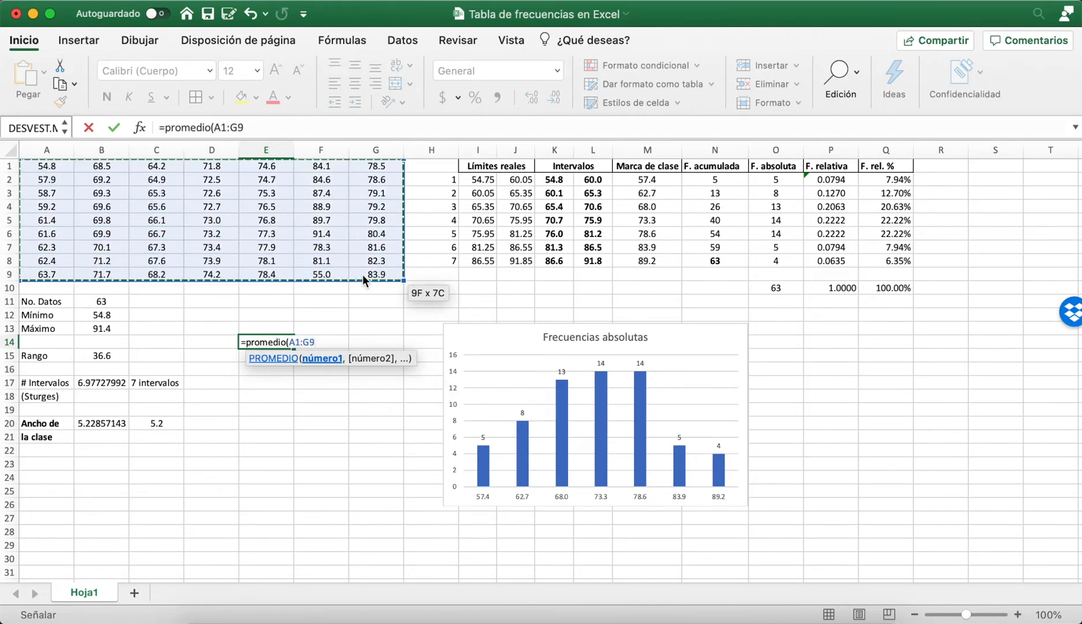
type(")")
key("Return")
key("Up")
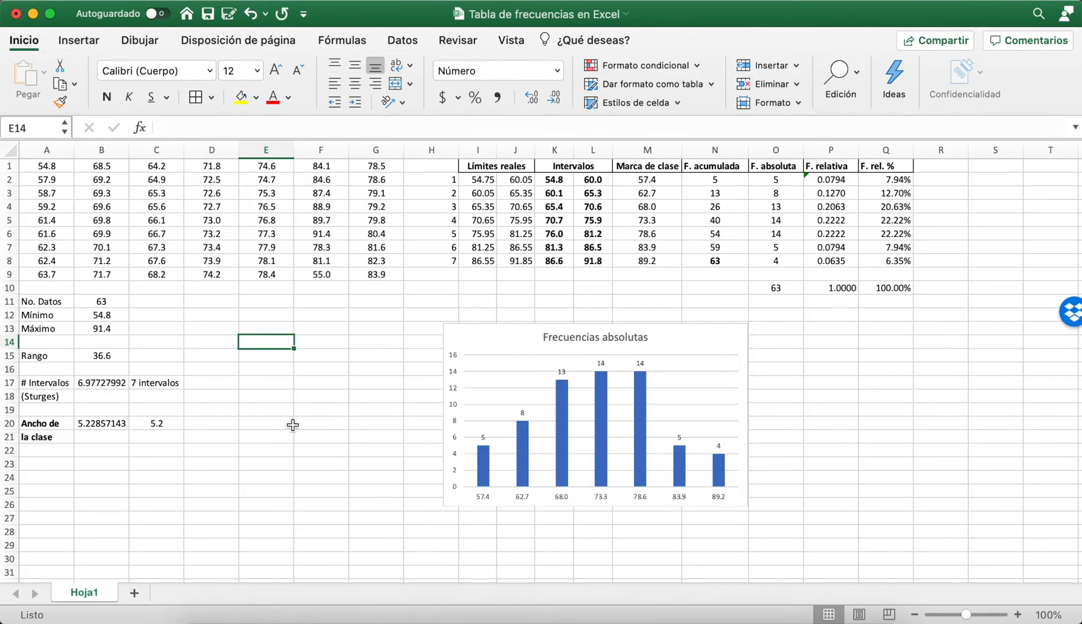
Step: Move the Frecuencias absolutas chart left so it sits below the data, starting around column E
left_click_drag(728, 329, 536, 319)
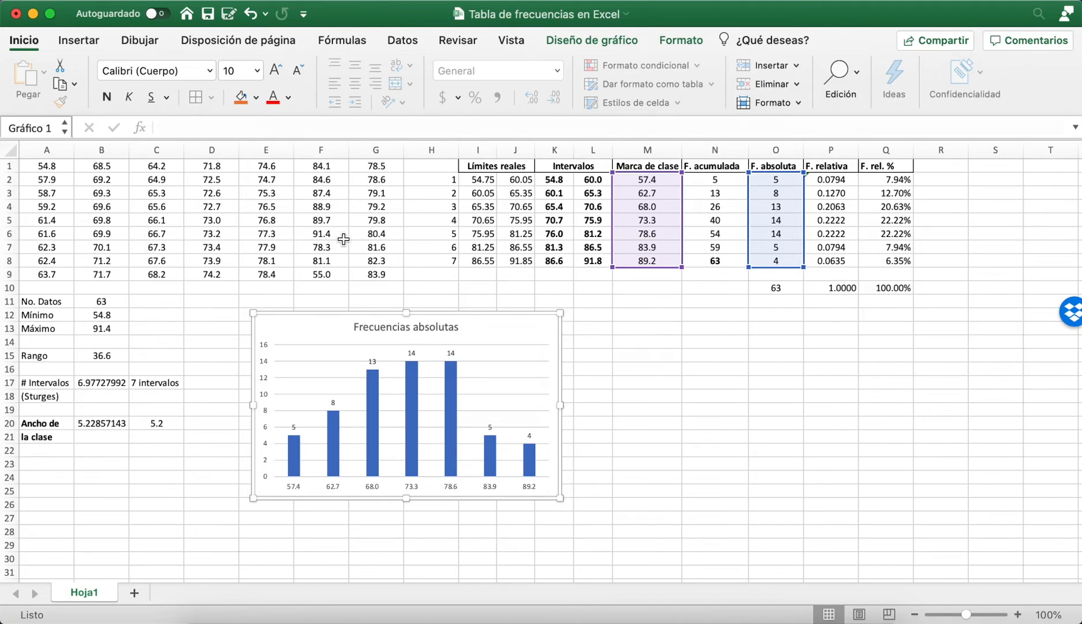
Step: Try changing the Frecuencias absolutas chart from columns to a 3D pie chart
left_click(80, 41)
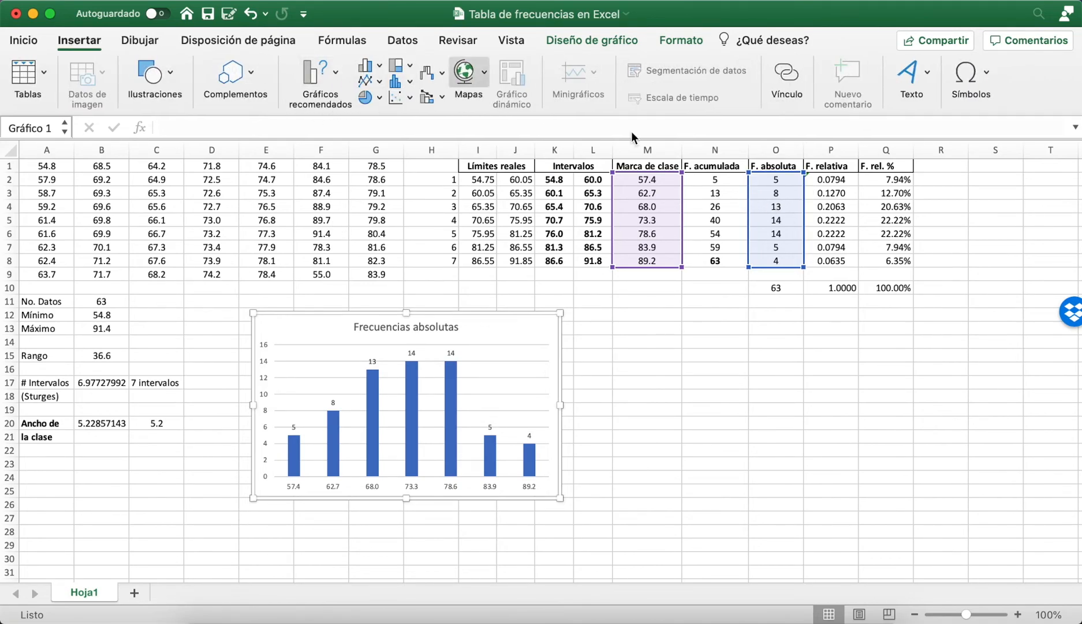
left_click(334, 71)
scroll(402, 327, "down", 10)
scroll(403, 332, "down", 3)
scroll(403, 332, "up", 10)
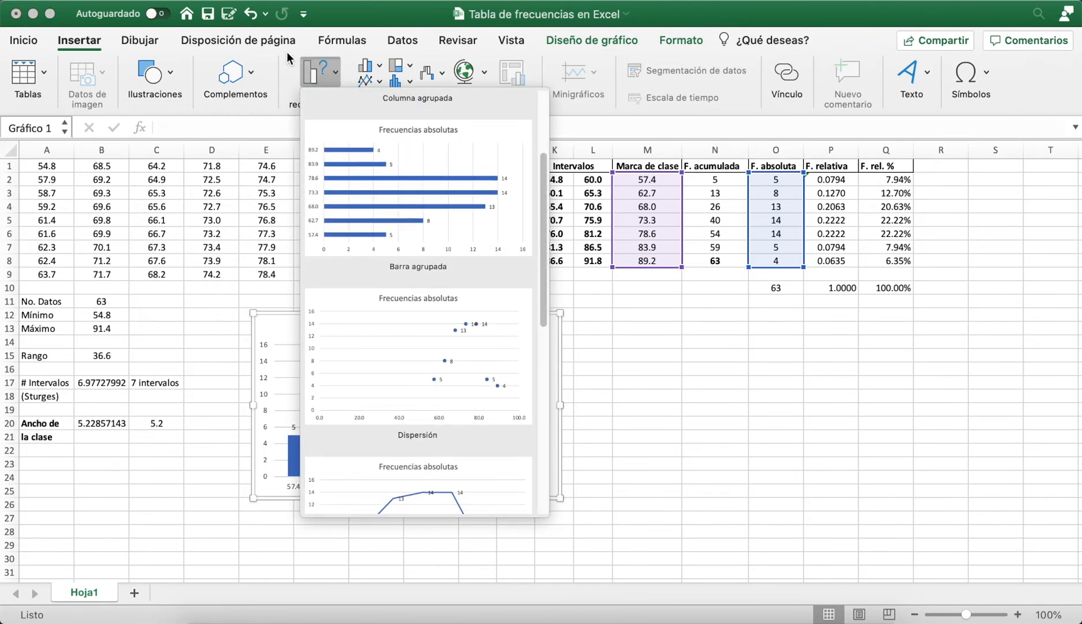
left_click(286, 52)
left_click(377, 99)
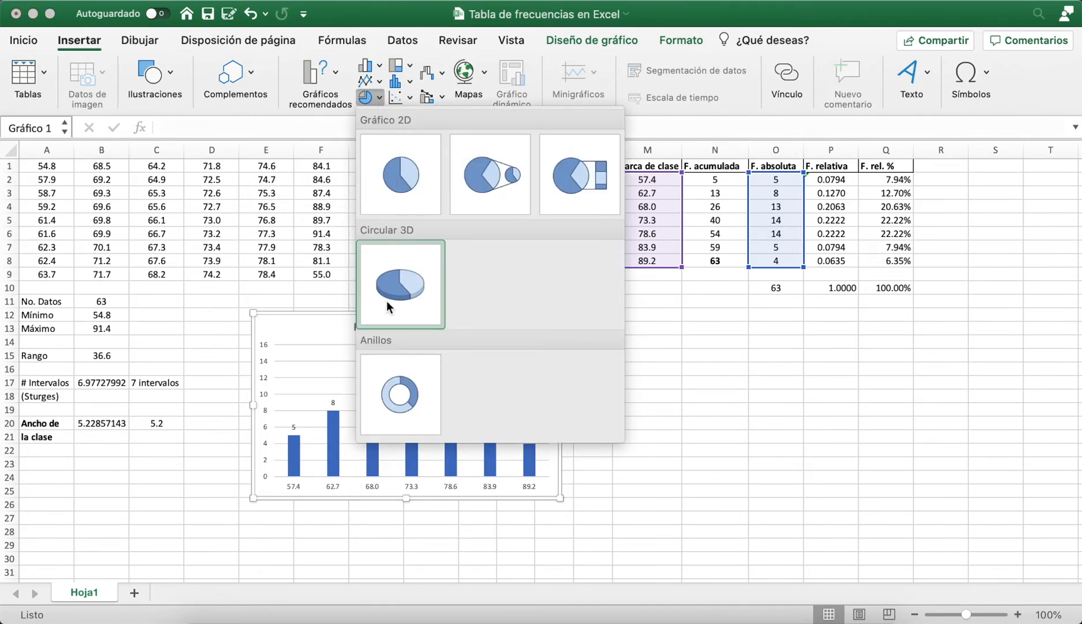
left_click(403, 296)
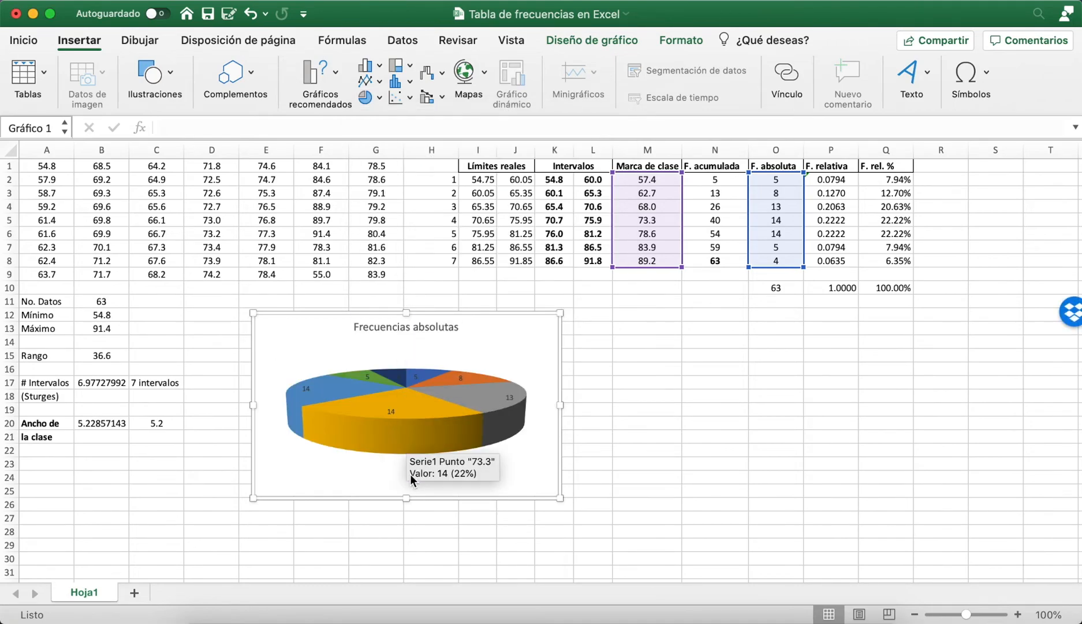
Step: Try separating the slices of the Frecuencias absolutas 3D pie slightly outward
left_click_drag(474, 327, 507, 322)
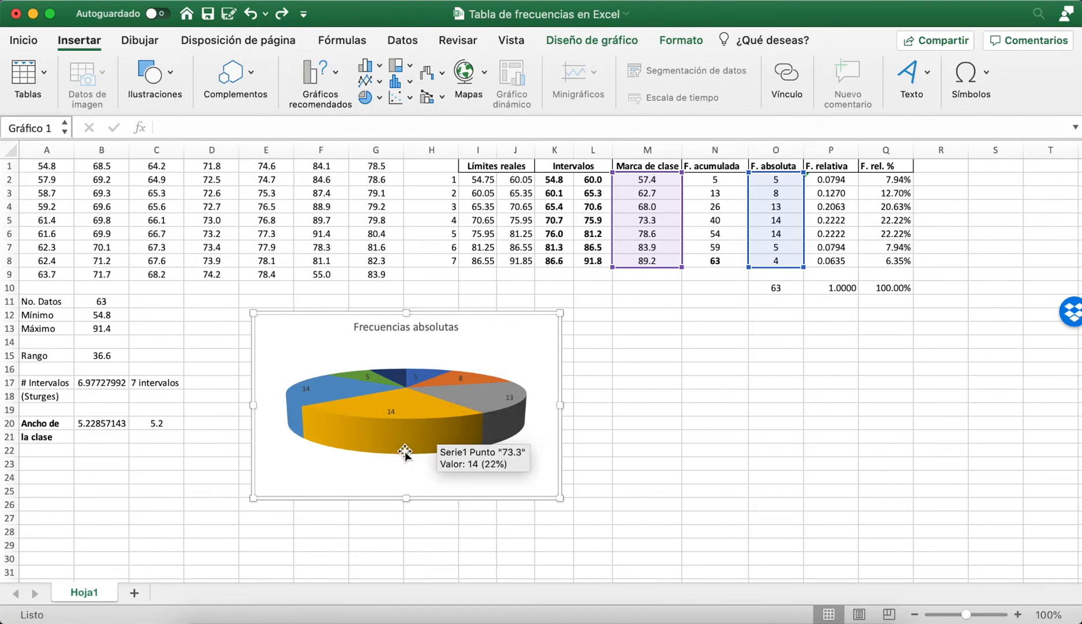
left_click_drag(409, 415, 413, 428)
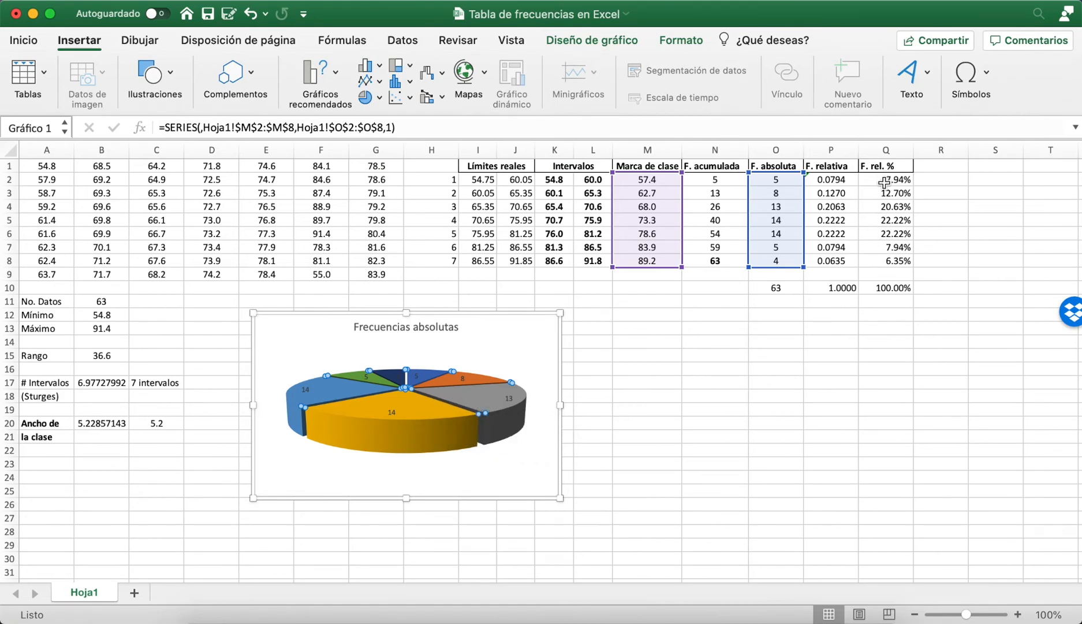
left_click(479, 404)
left_click(719, 414)
Step: Insert a 3D pie chart of relative frequencies P2:P8 with class marks M2:M8 and place it beside the Frecuencias absolutas chart
left_click_drag(647, 180, 651, 261)
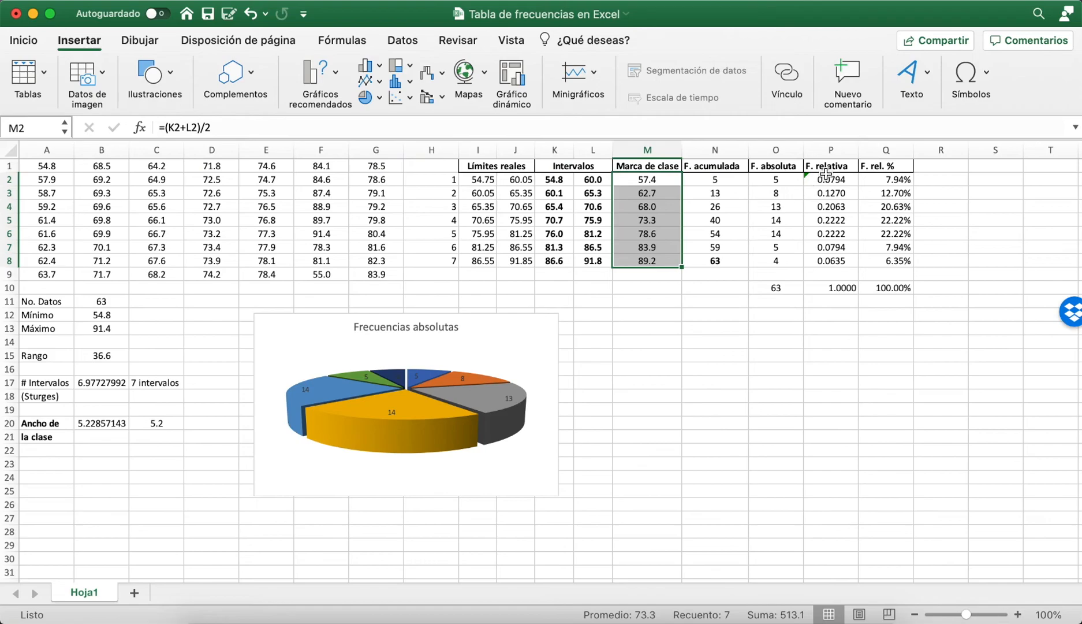
left_click_drag(824, 176, 825, 258)
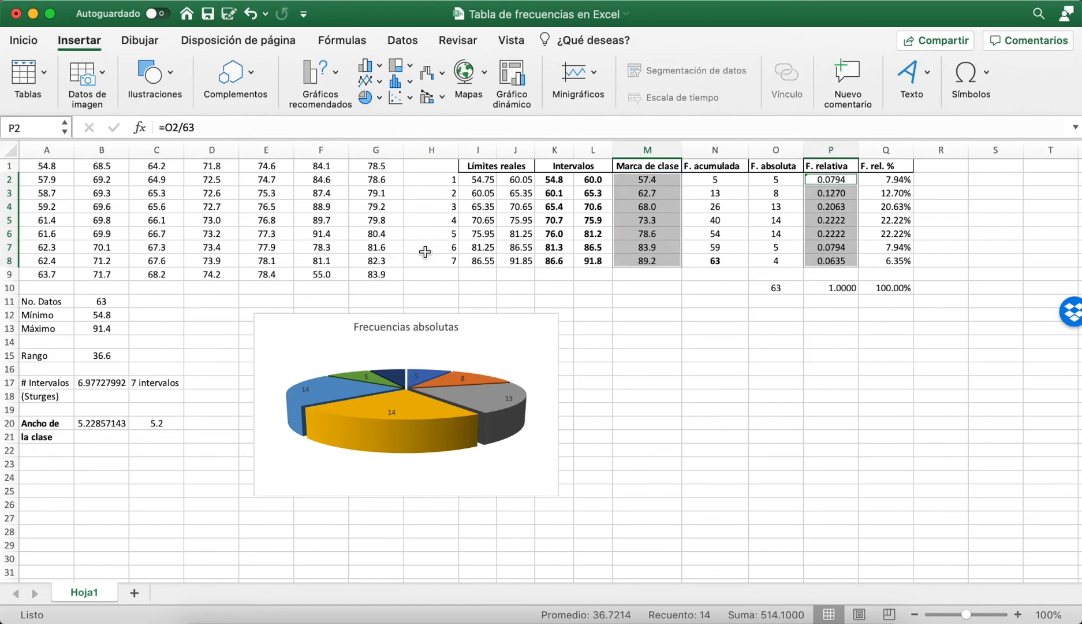
left_click(372, 97)
left_click(391, 276)
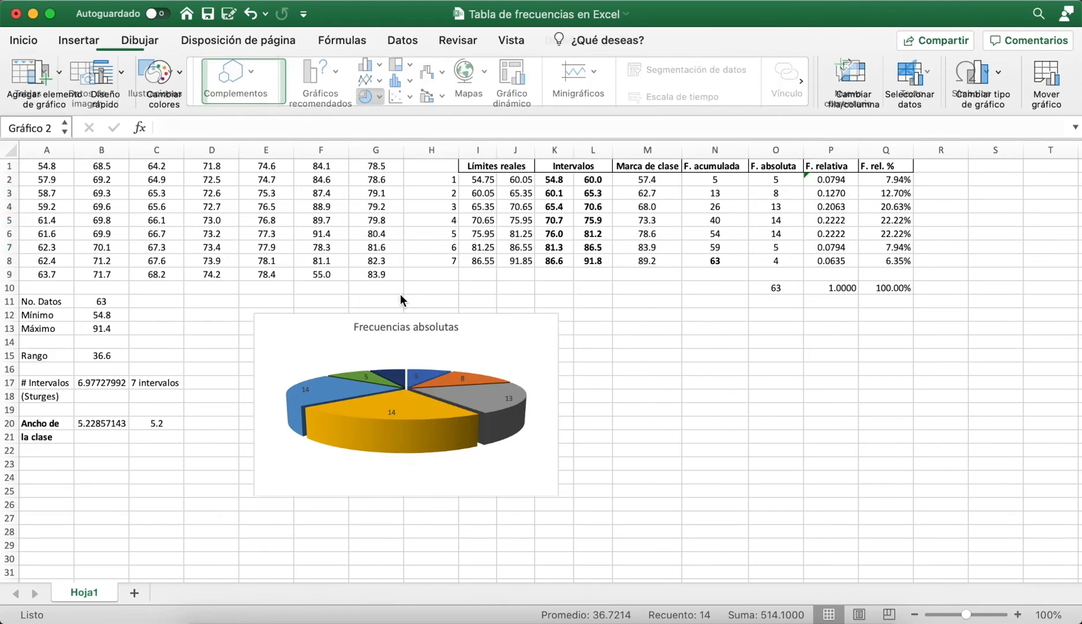
left_click_drag(650, 308, 823, 355)
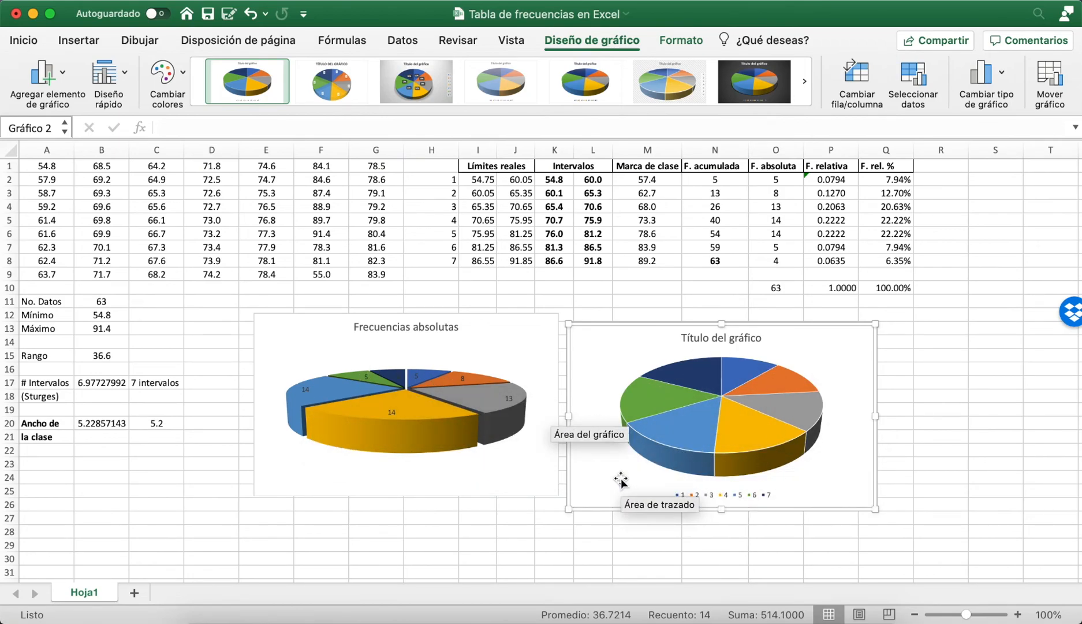
left_click(913, 374)
left_click(791, 342)
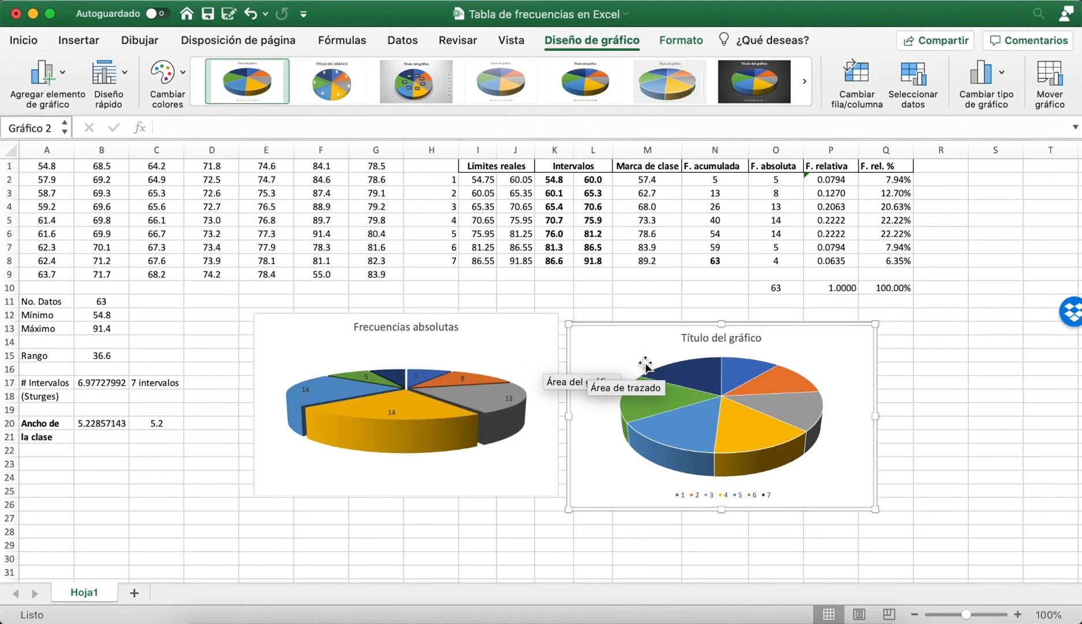
Step: Change the Frecuencias absolutas chart back to the recommended Columna agrupada type
left_click(487, 373)
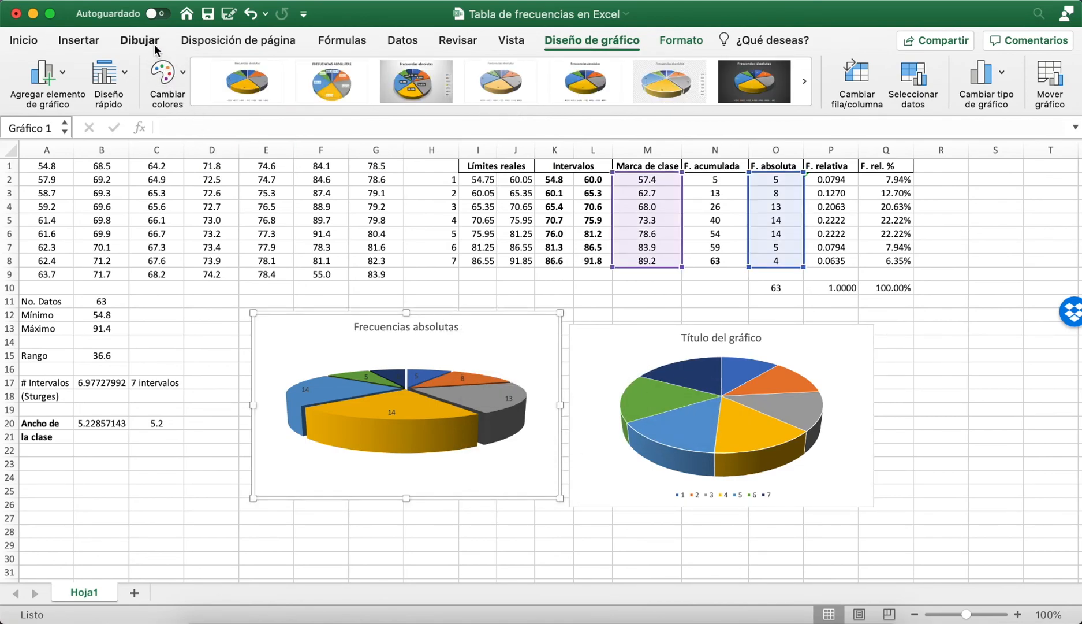
left_click(32, 40)
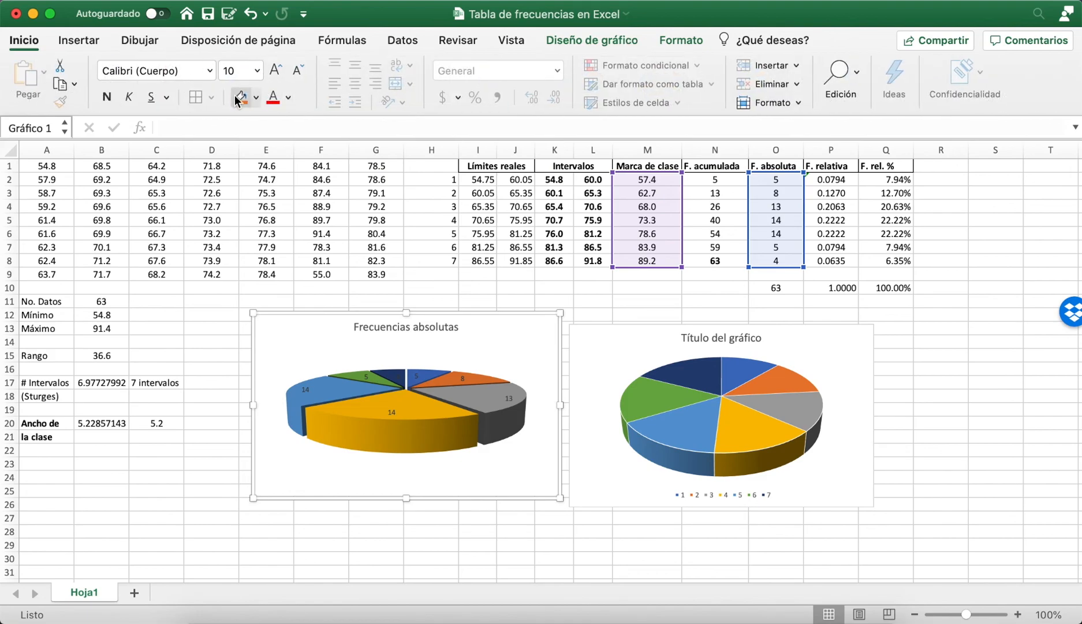
left_click(97, 42)
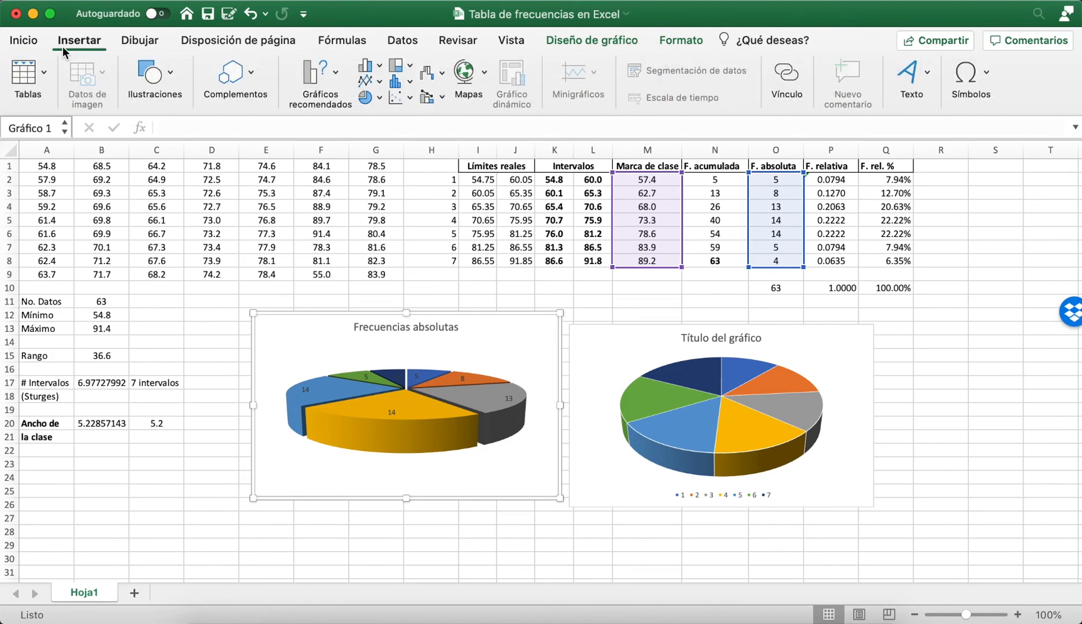
left_click(23, 40)
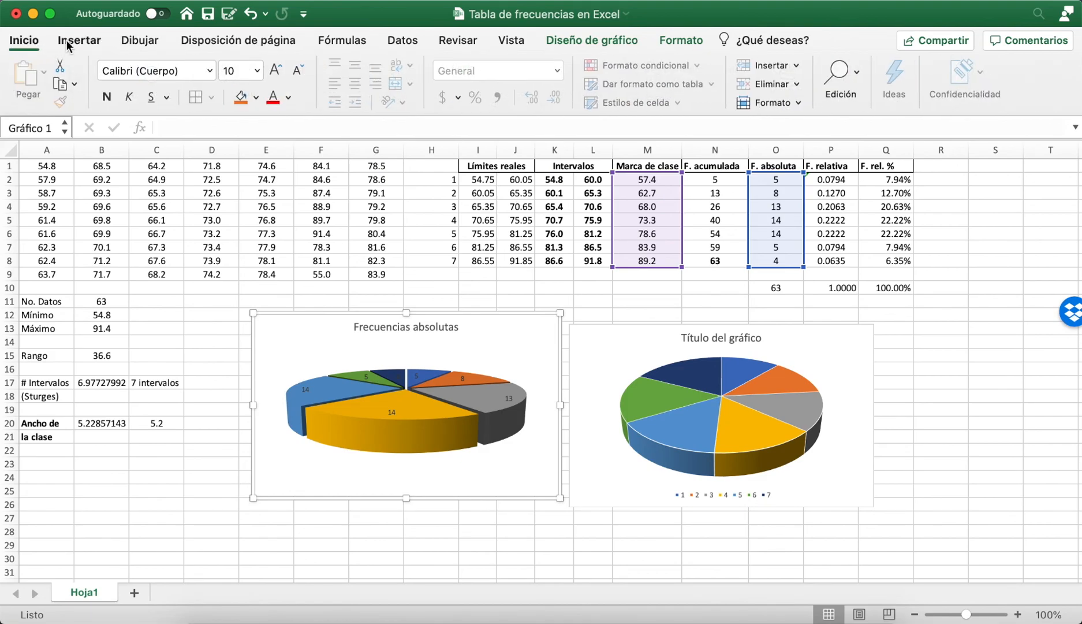
left_click(79, 40)
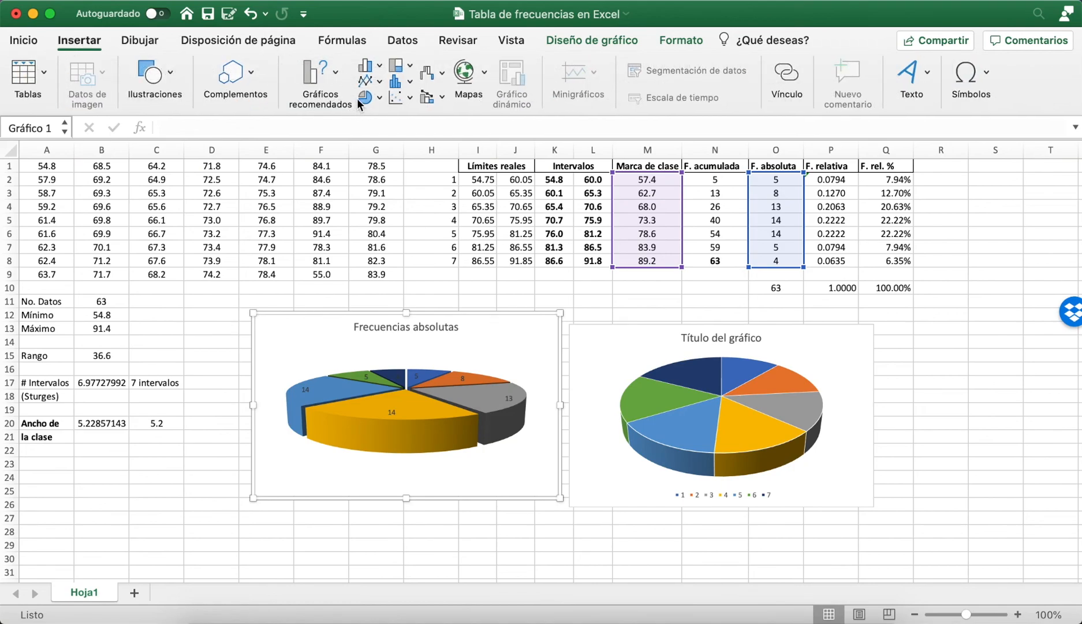
left_click(338, 70)
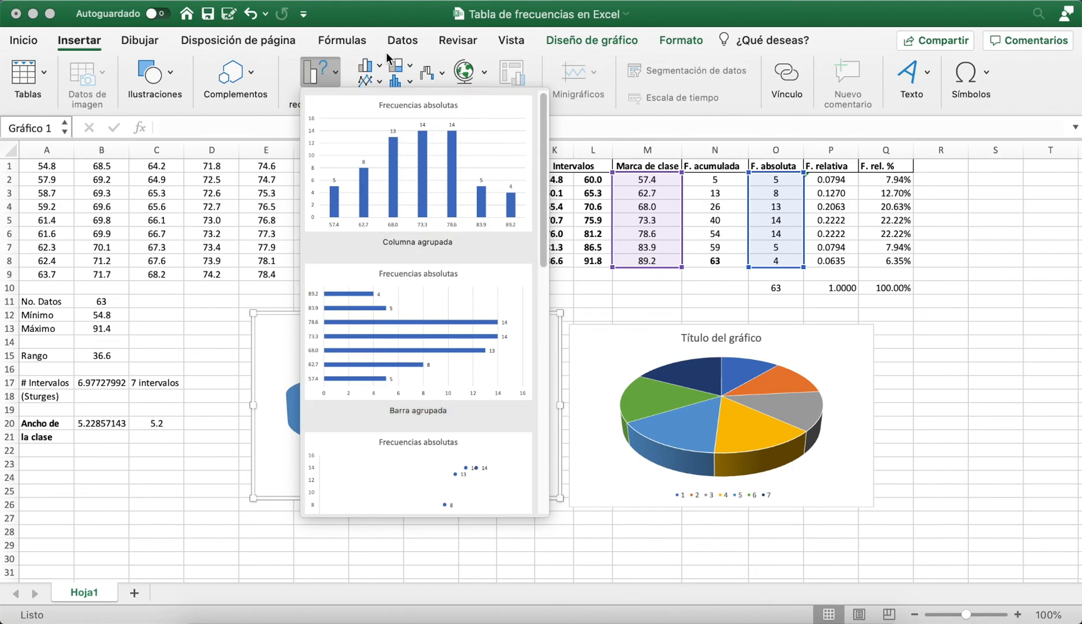
left_click(286, 61)
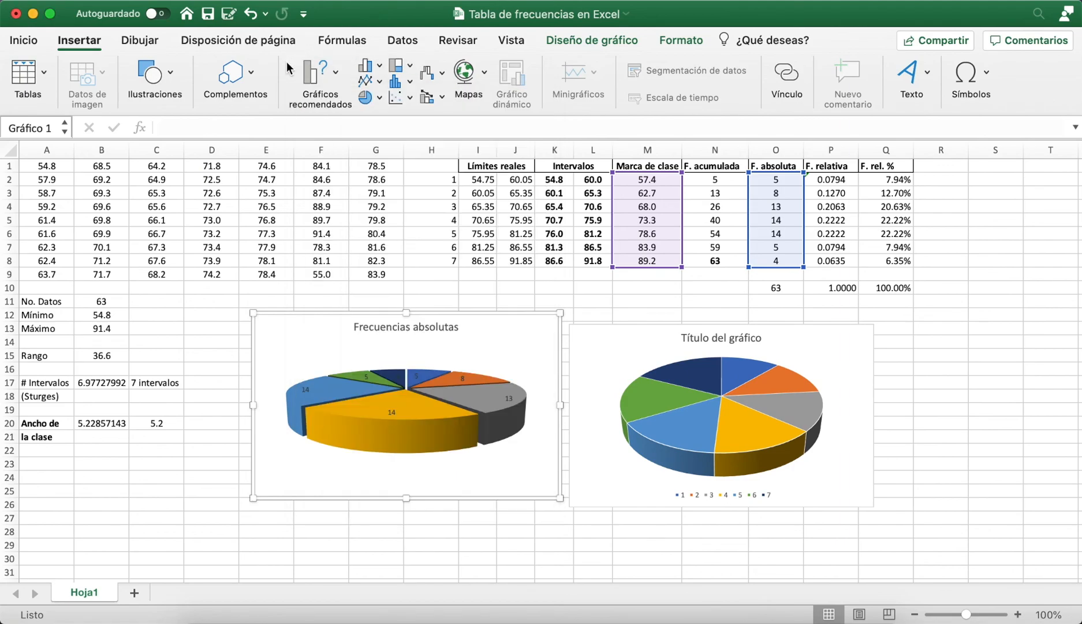
left_click(376, 98)
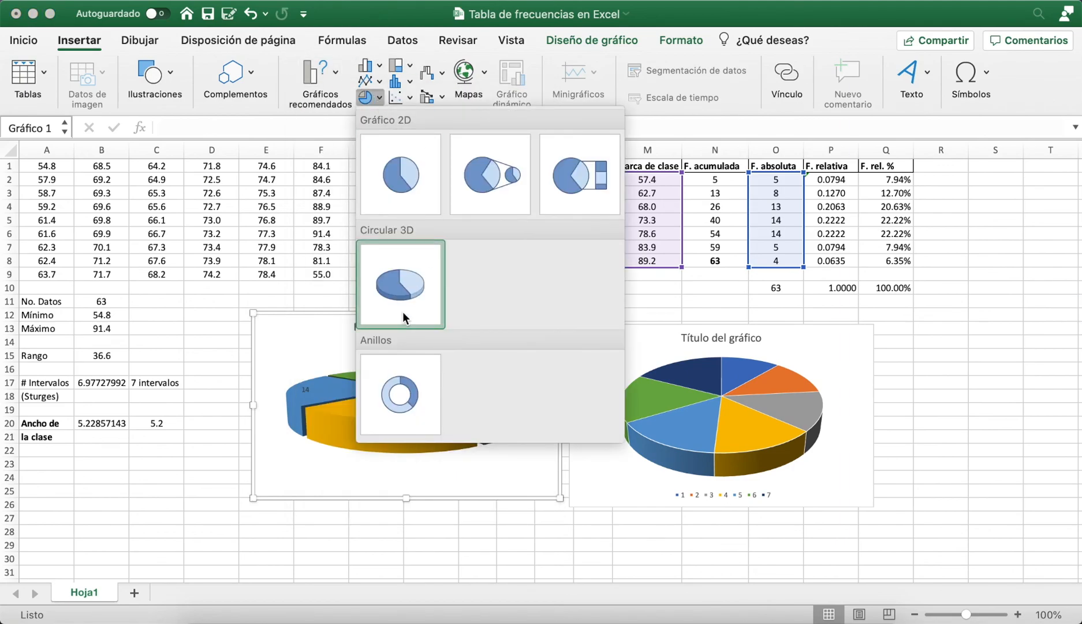
left_click(403, 312)
left_click(378, 98)
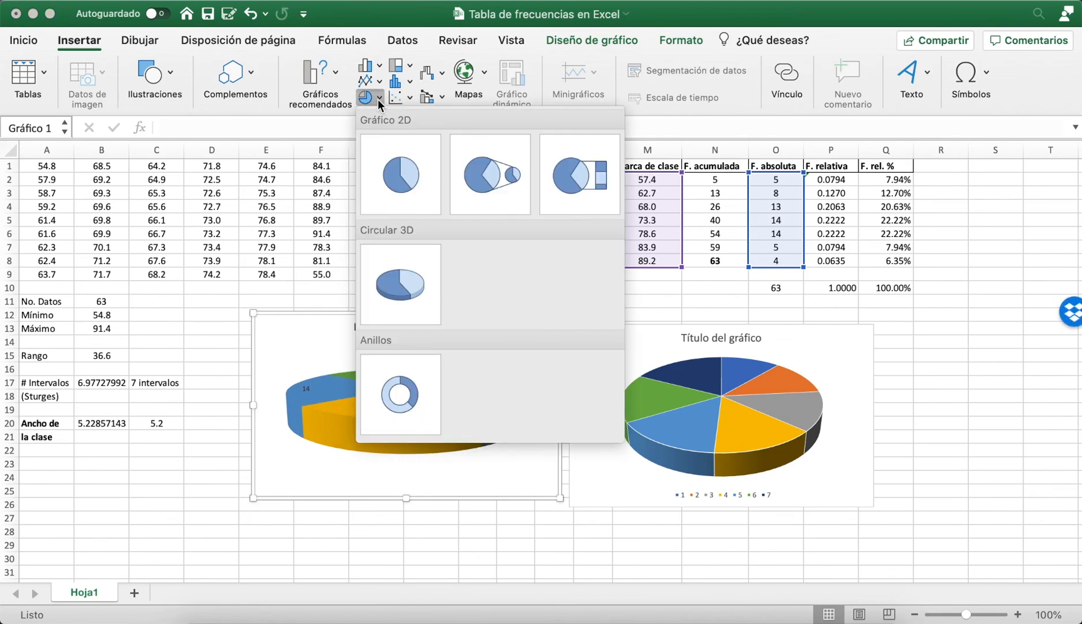
left_click(329, 82)
left_click(330, 82)
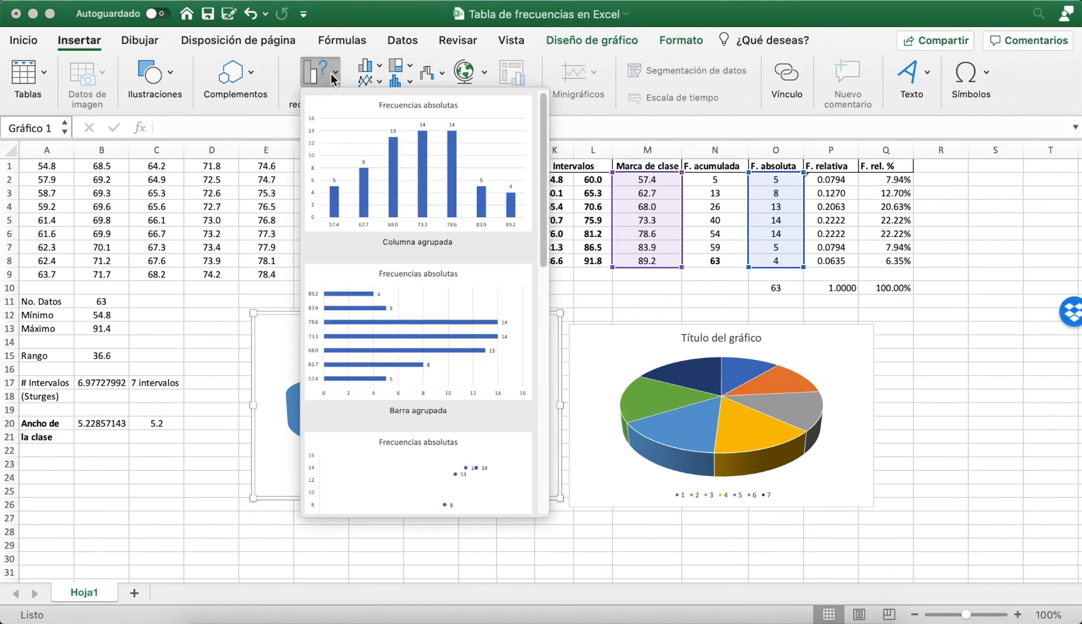
left_click(432, 202)
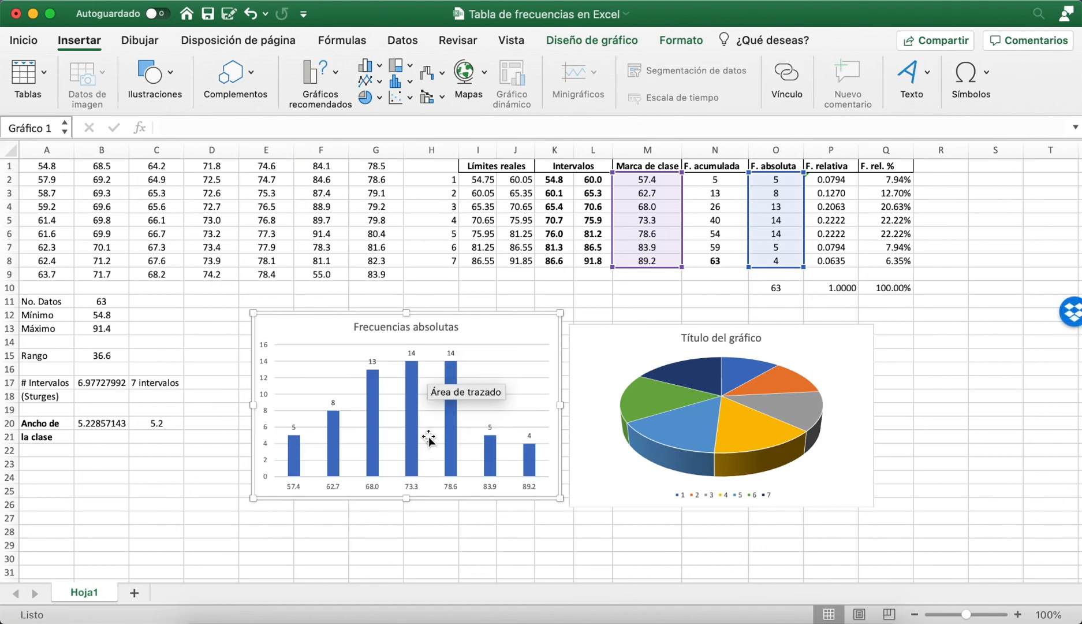
Step: Set the 3D pie chart's title to "Frecuencias relativas" and close the formatting pane
left_click(768, 356)
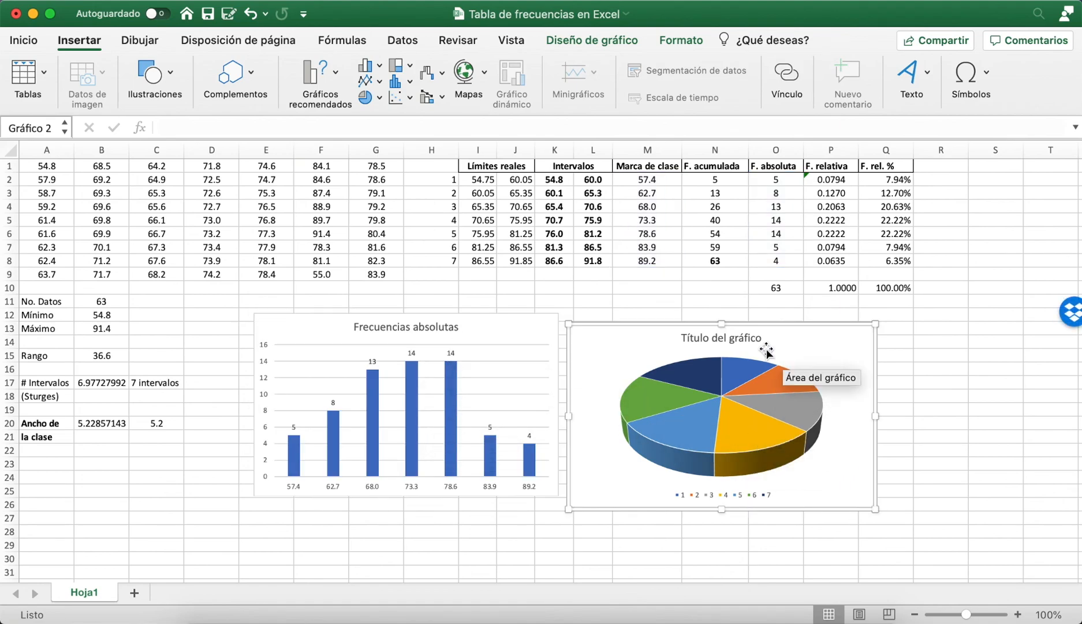
left_click(739, 338)
double_click(739, 338)
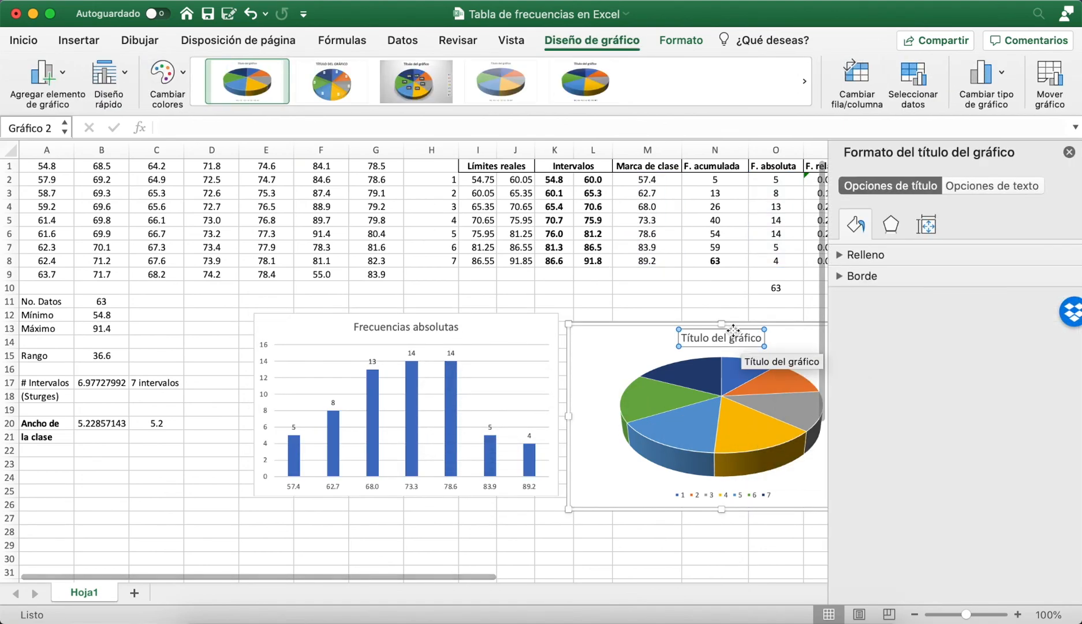
key("super+shift+Left")
key("BackSpace")
key("super+shift+Right")
type("Frecuencias relativas")
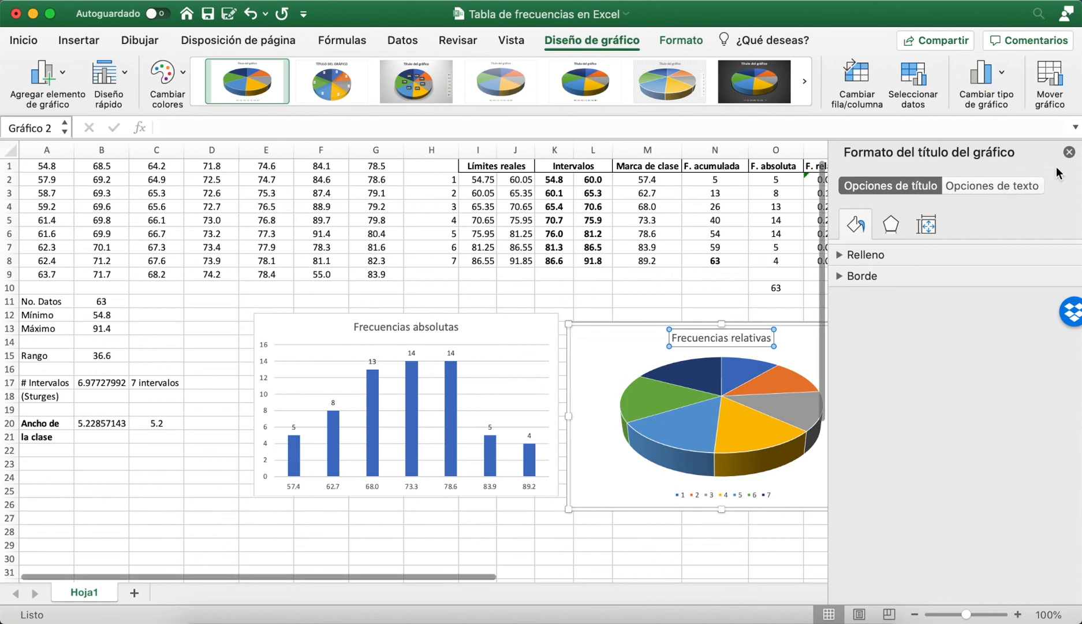
left_click(1069, 153)
left_click(924, 384)
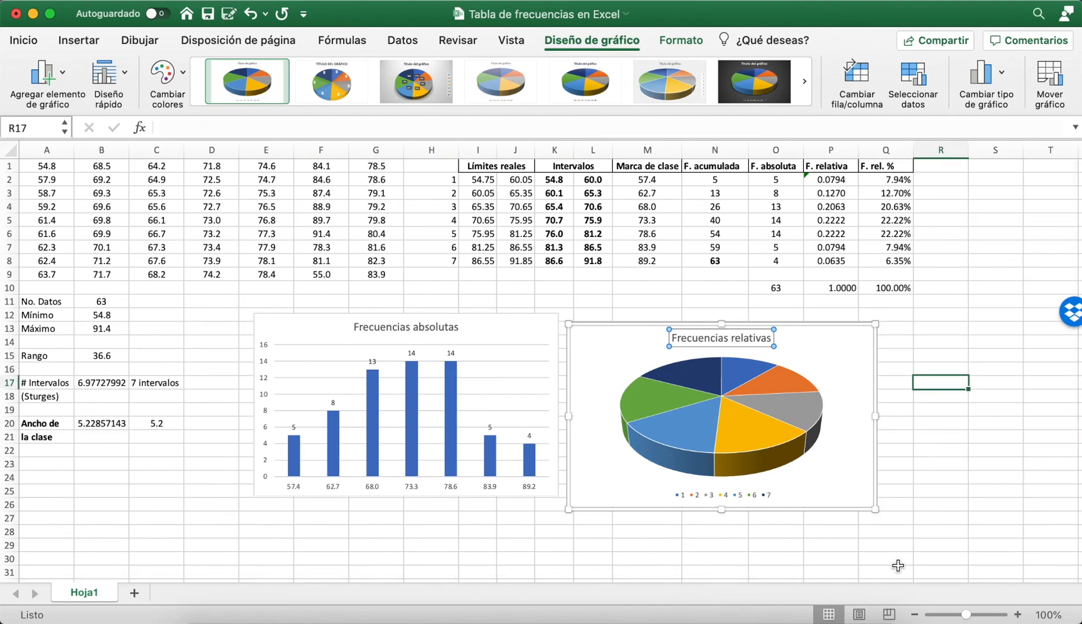